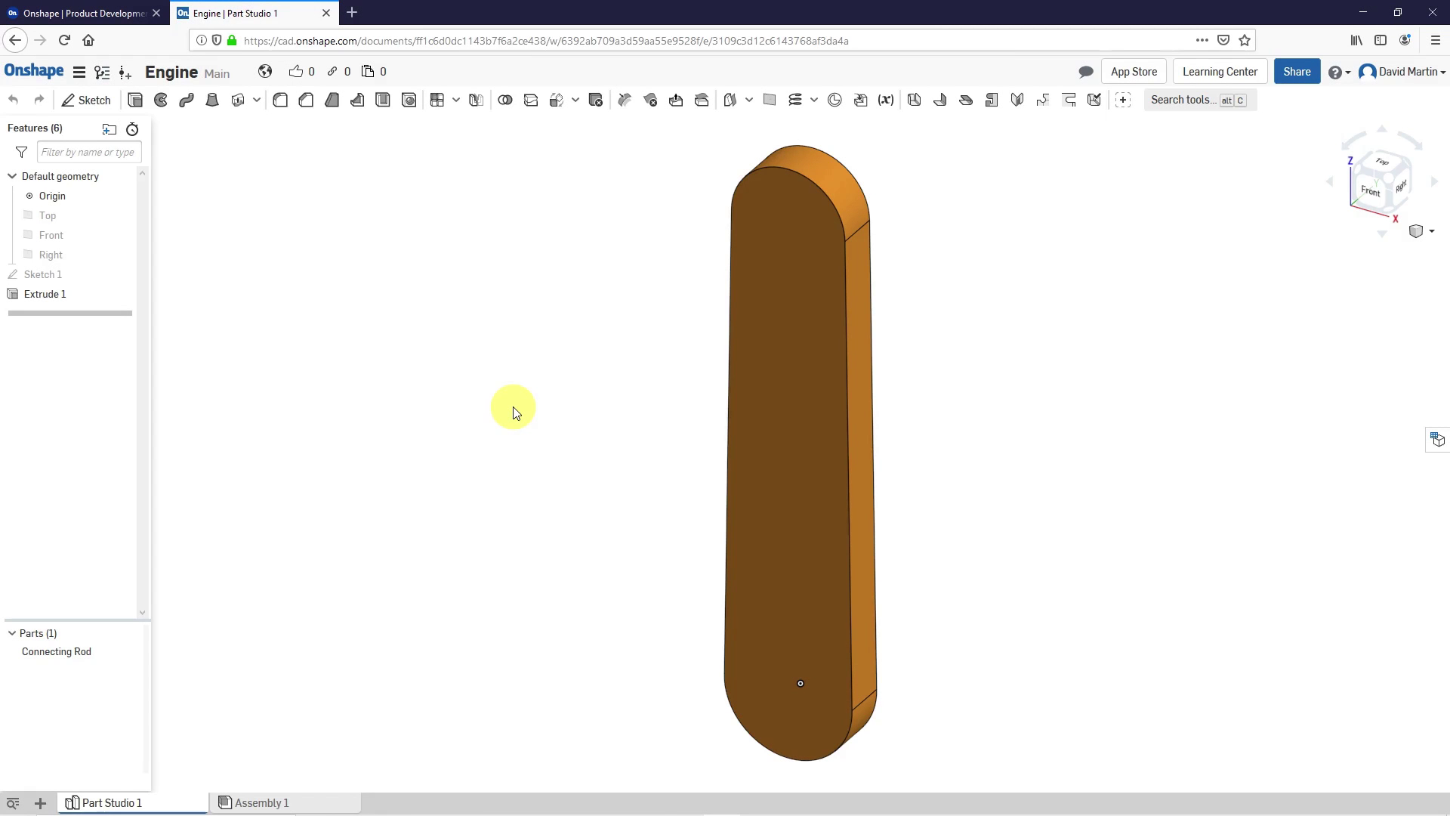
Step: Open the connecting rod's Sketch 1 for editing
click(56, 277)
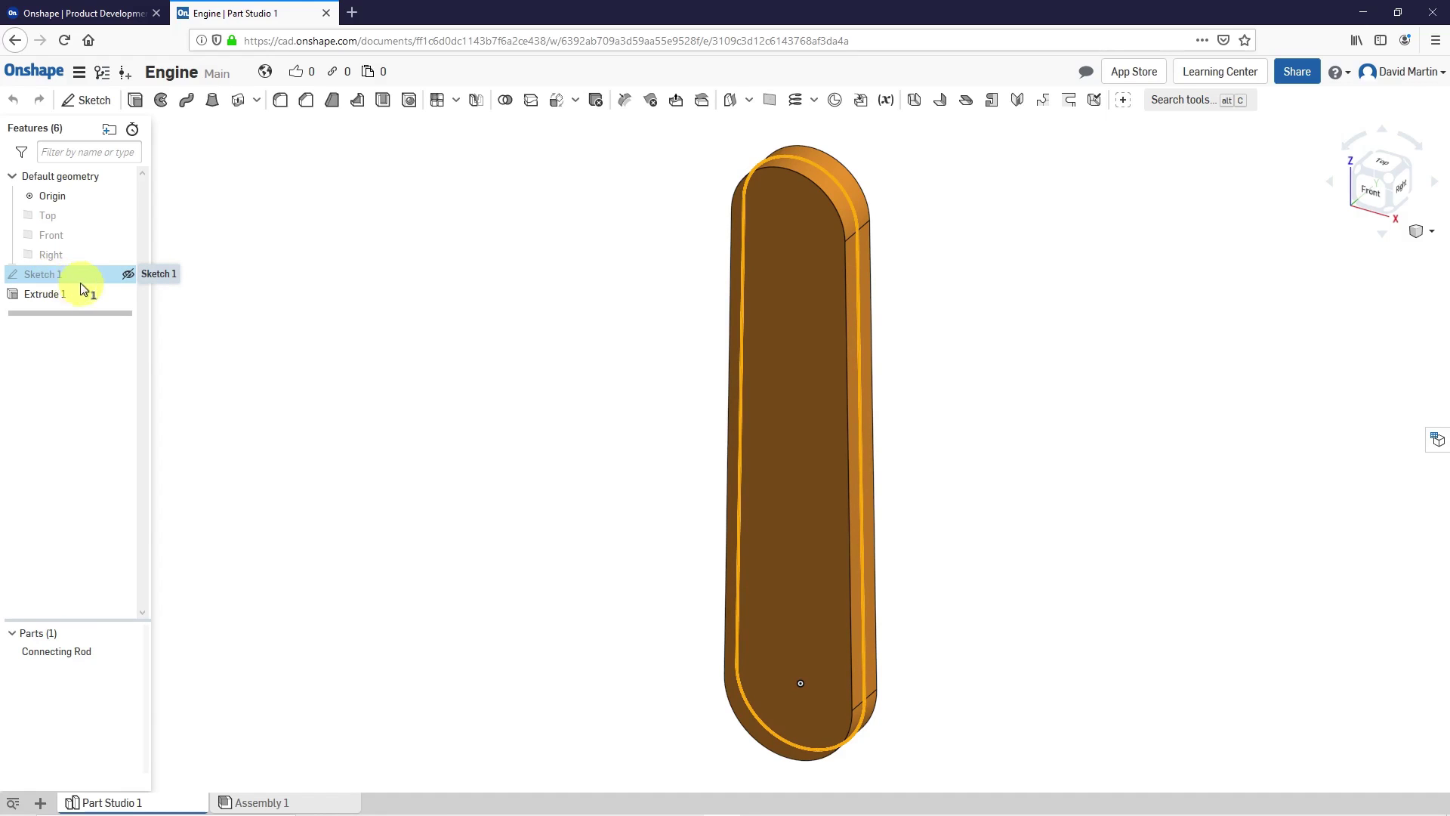
right_click(56, 275)
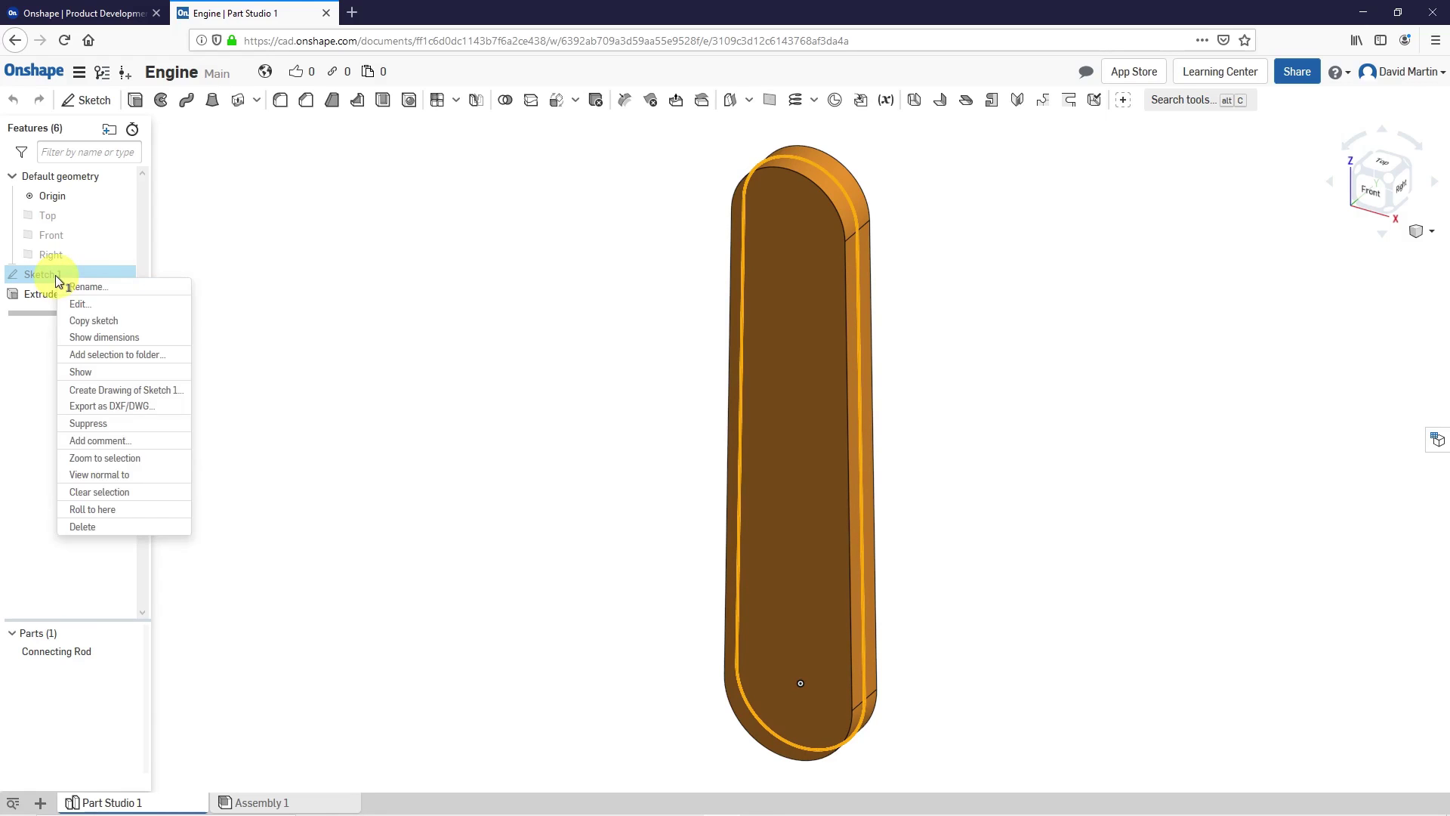
click(98, 308)
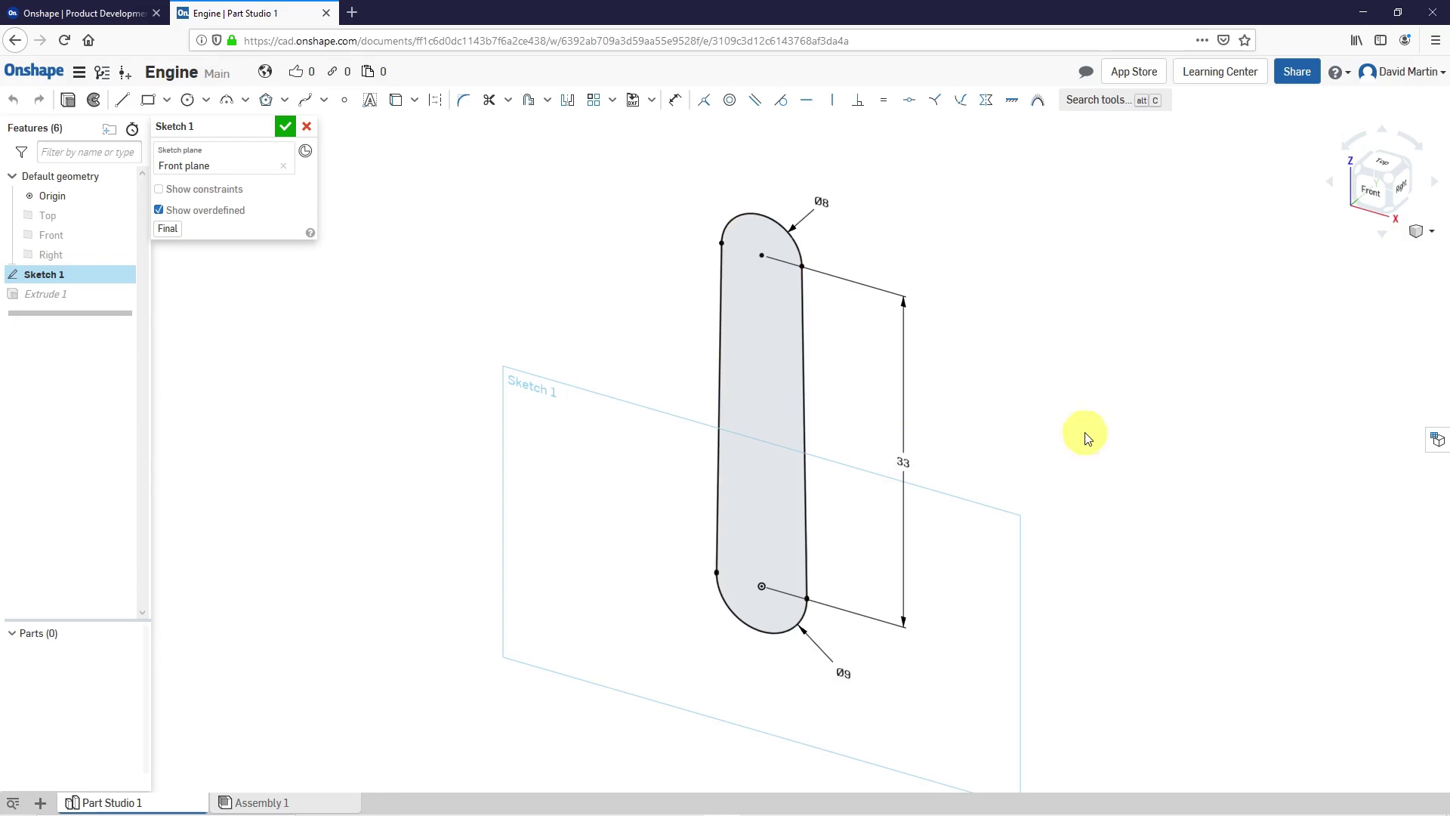
Step: Set the length to 330 and the end diameters to Ø90 and Ø80, then finish the sketch
double_click(909, 462)
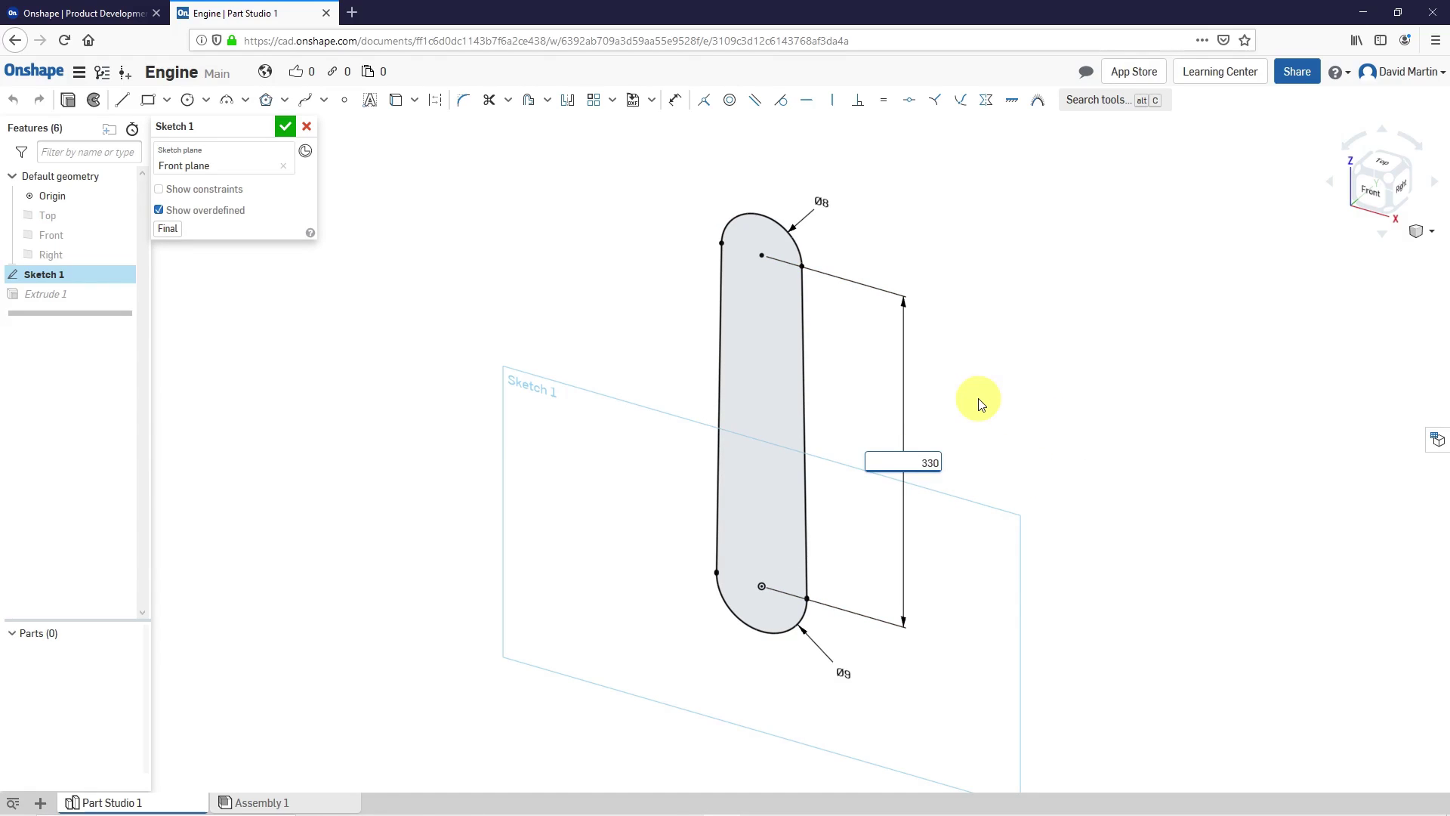
key(Return)
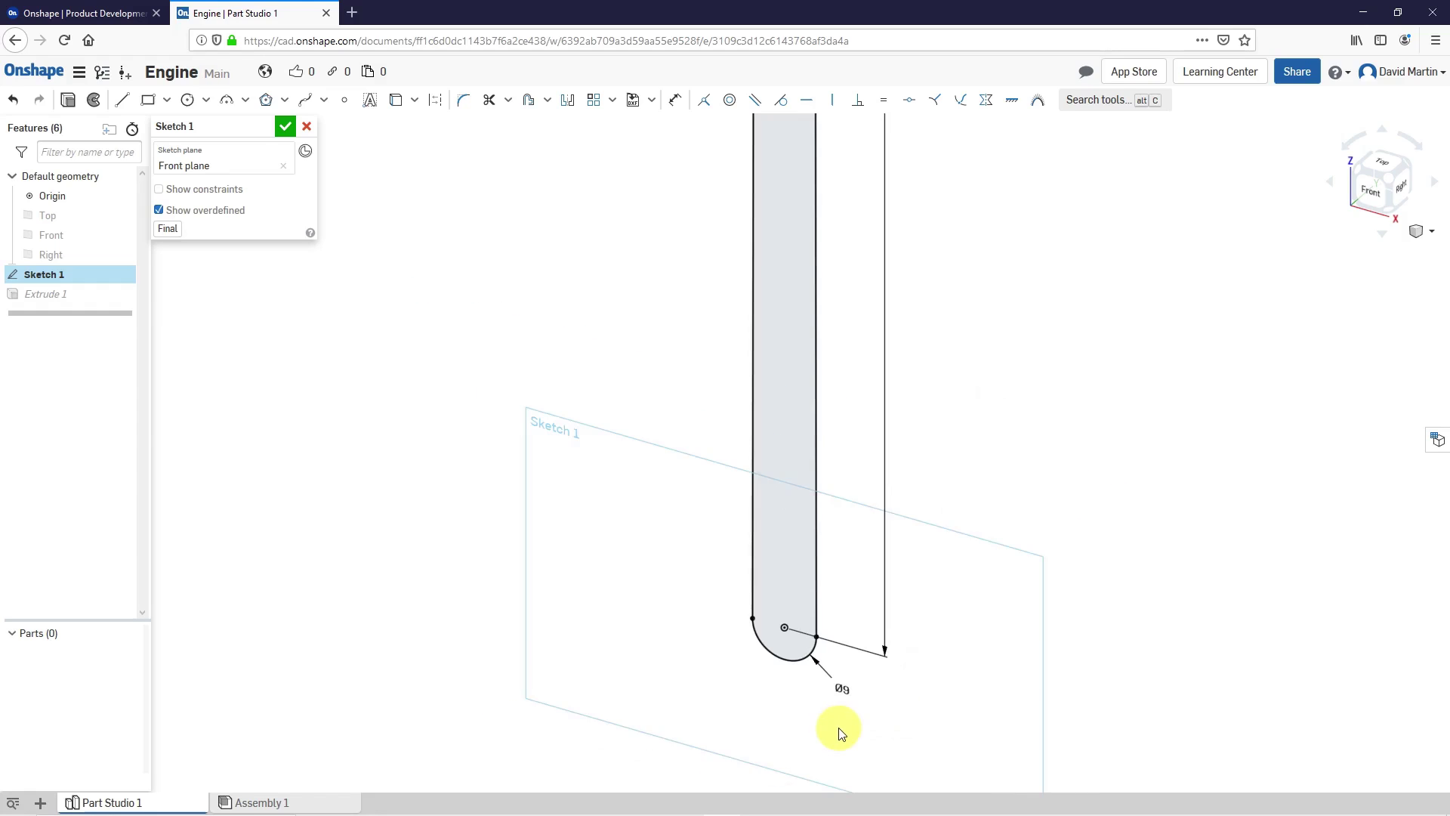
double_click(845, 694)
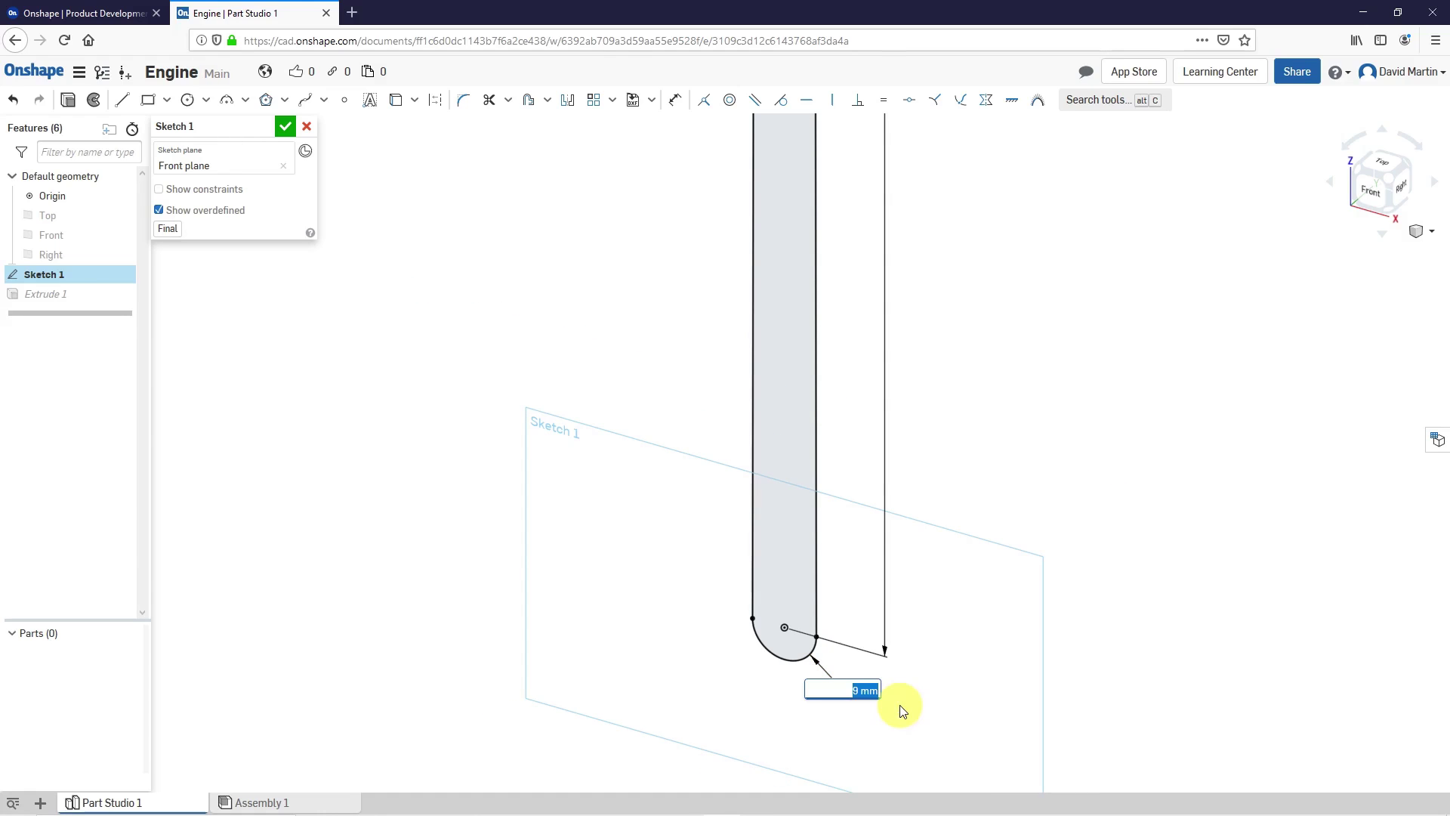
key(Return)
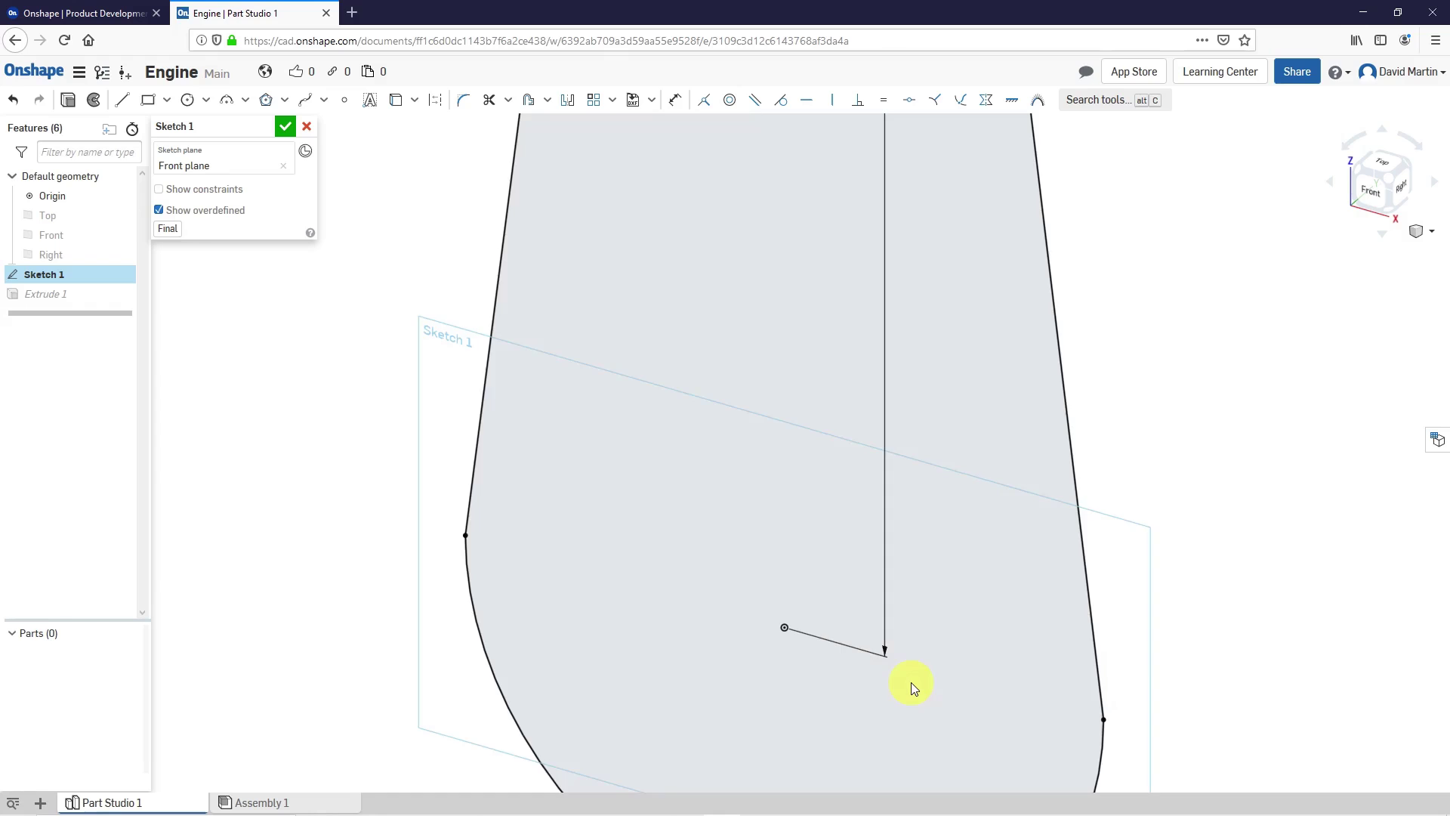
scroll(770, 656, down, 3)
scroll(769, 654, down, 2)
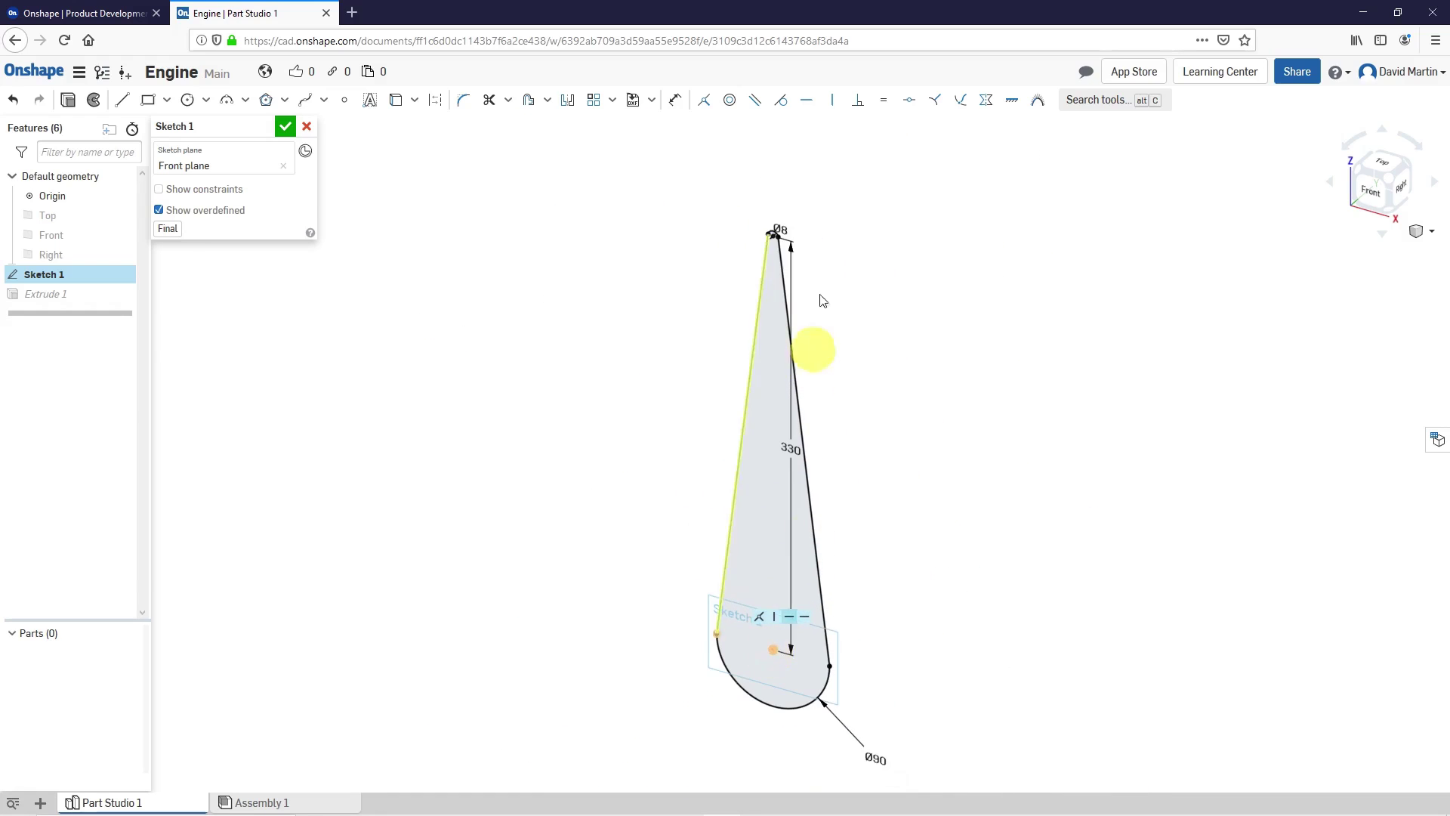
double_click(782, 231)
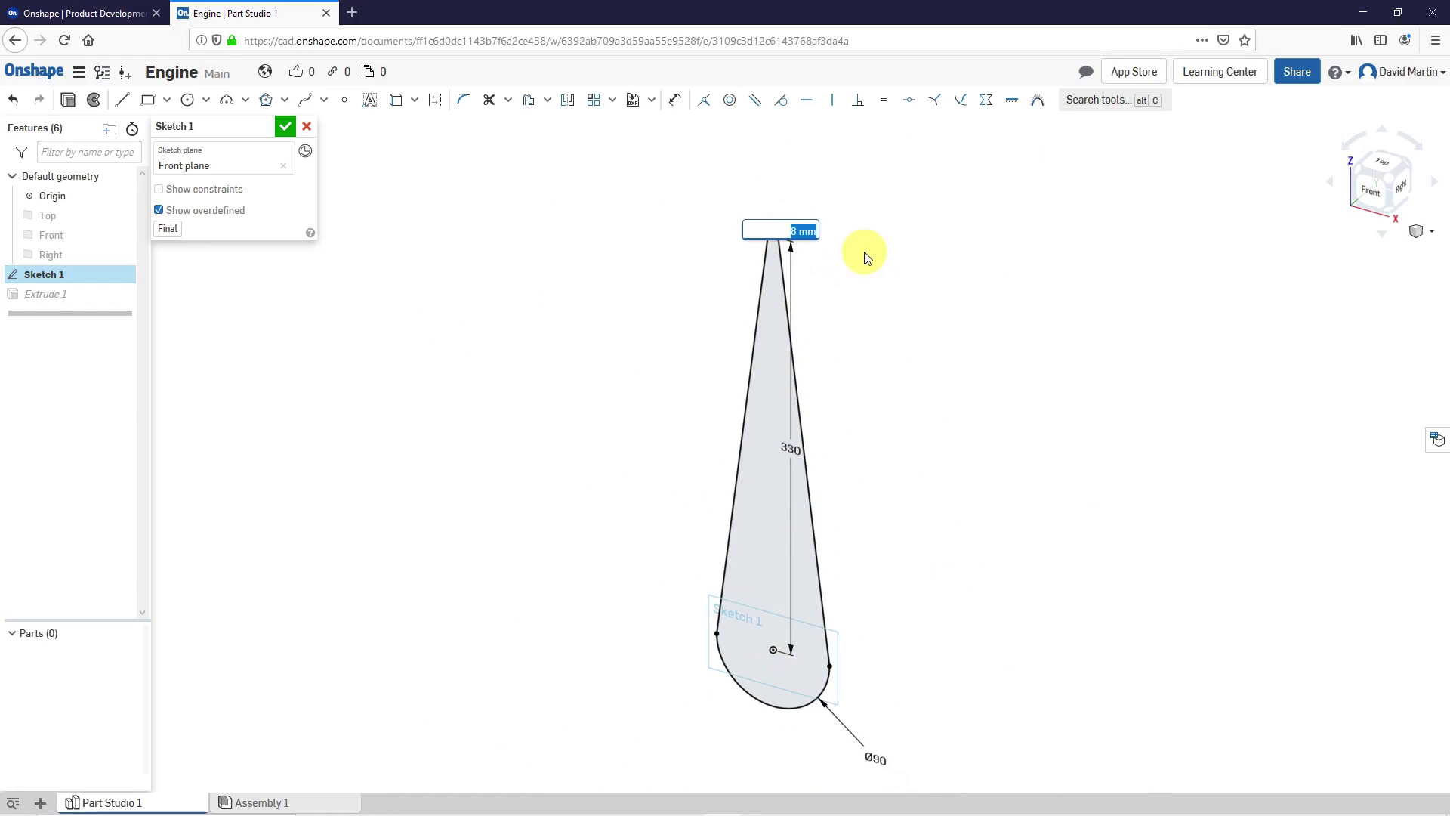
key(Return)
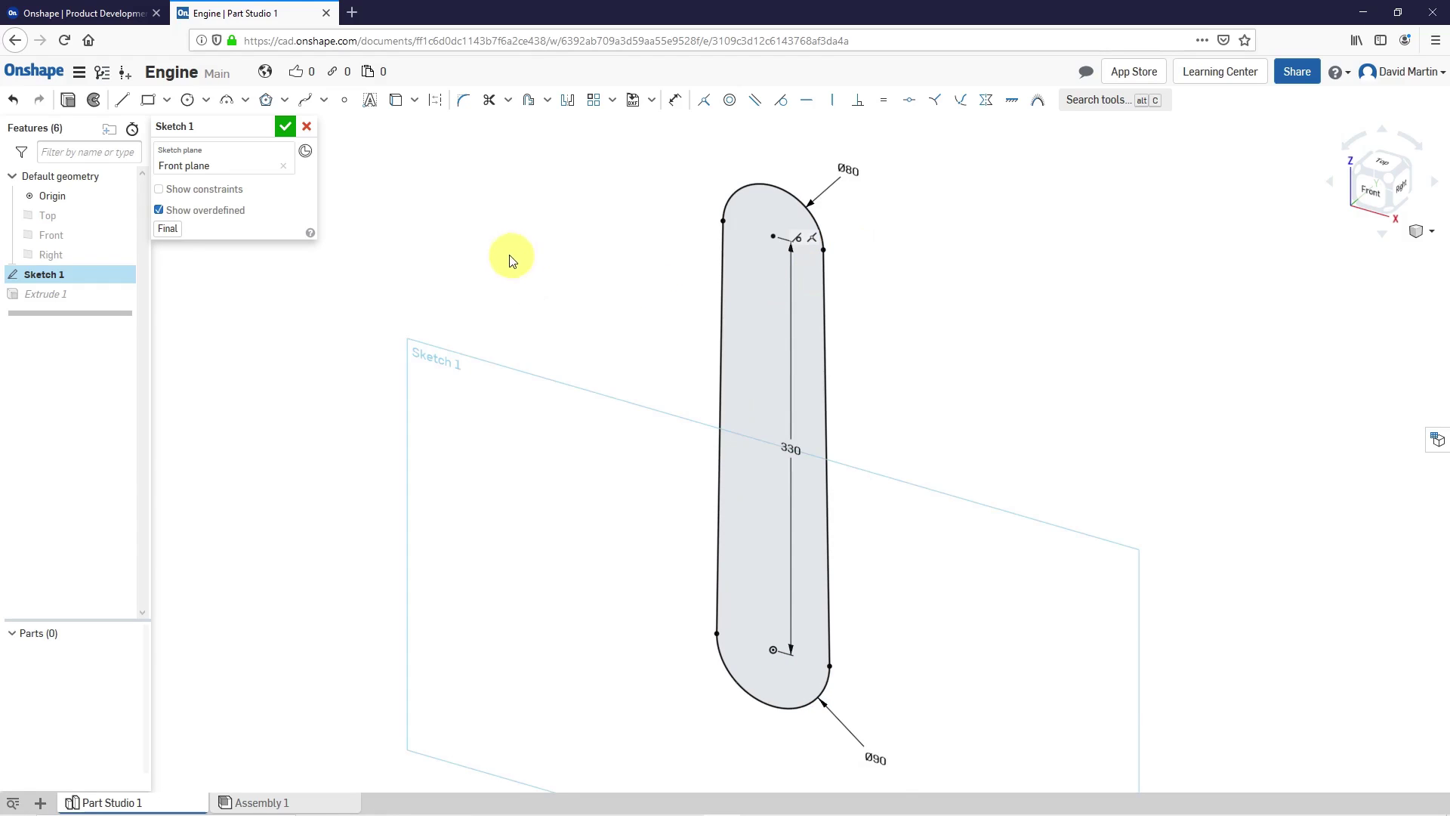
click(285, 128)
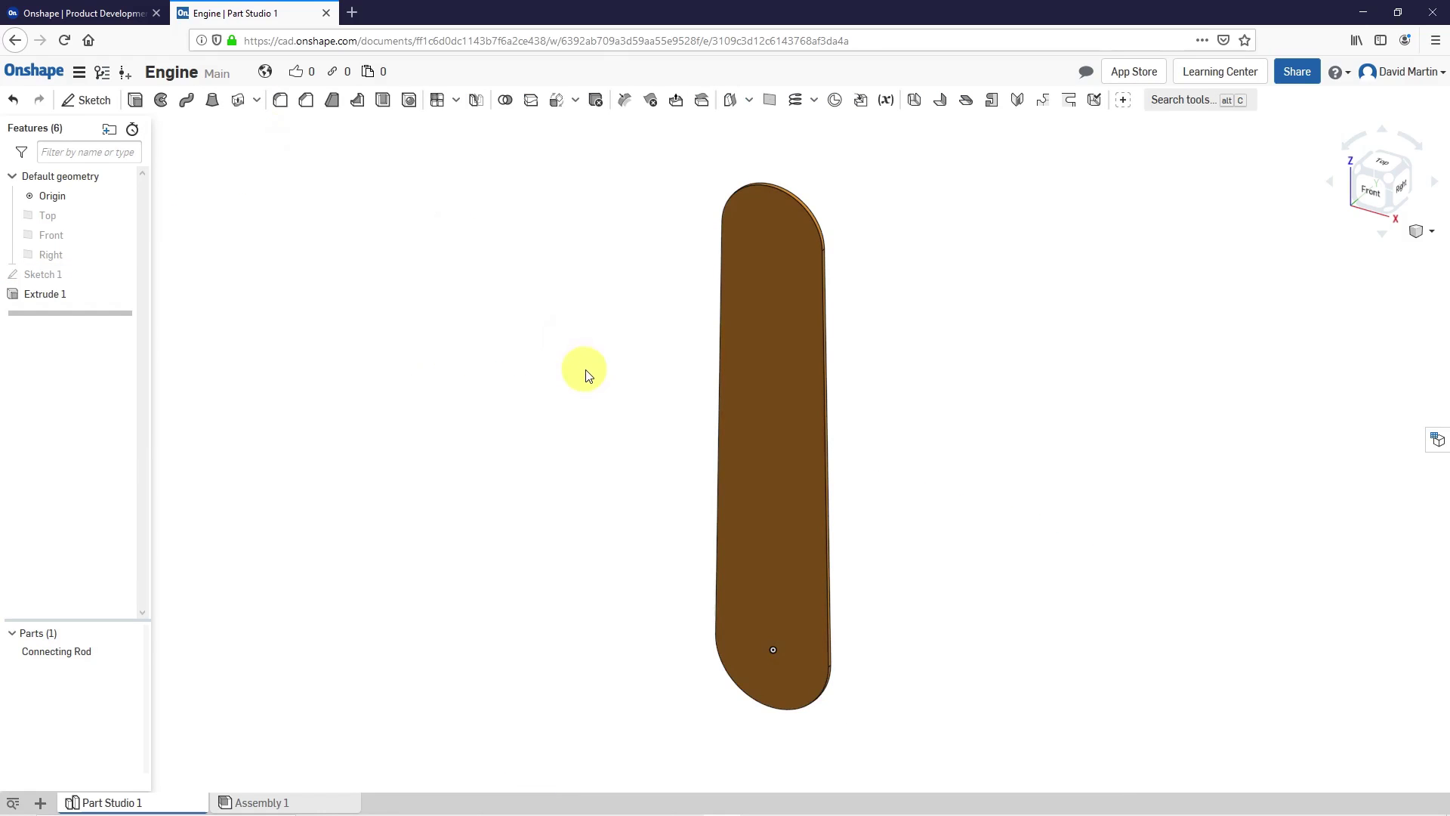
Step: Change Extrude 1's symmetric depth from 3 mm to 30 mm
click(67, 295)
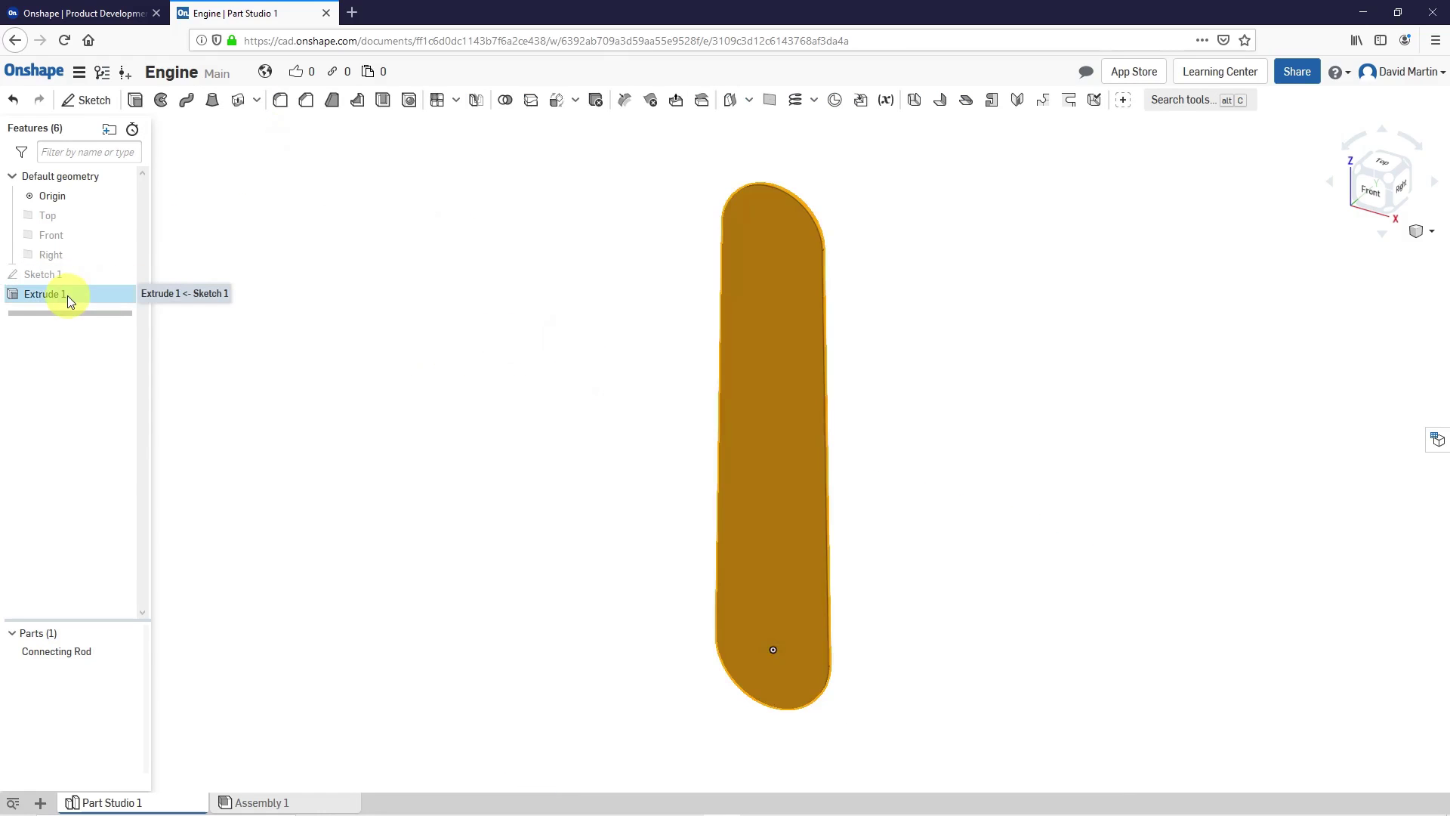
right_click(66, 294)
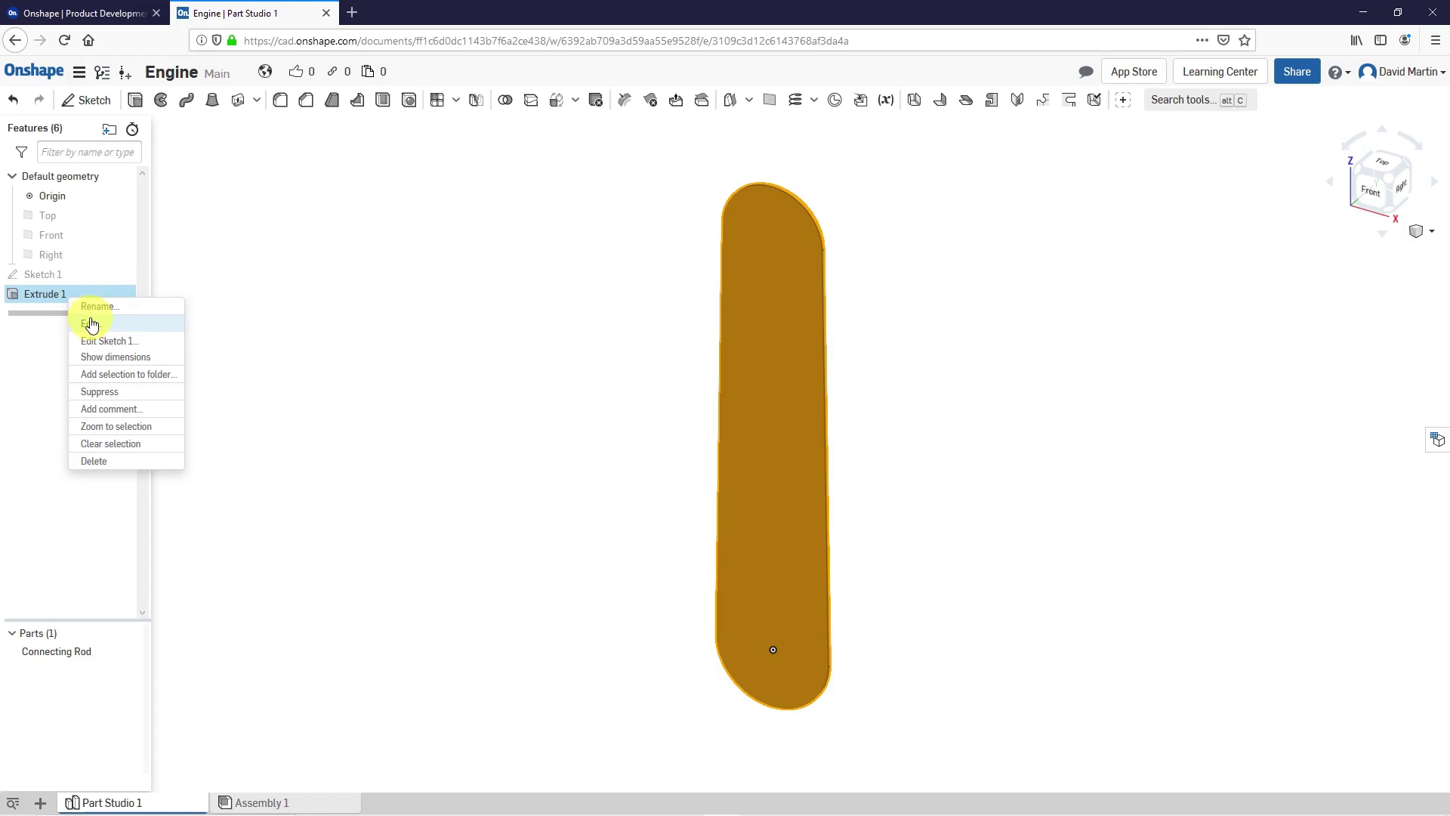
click(95, 323)
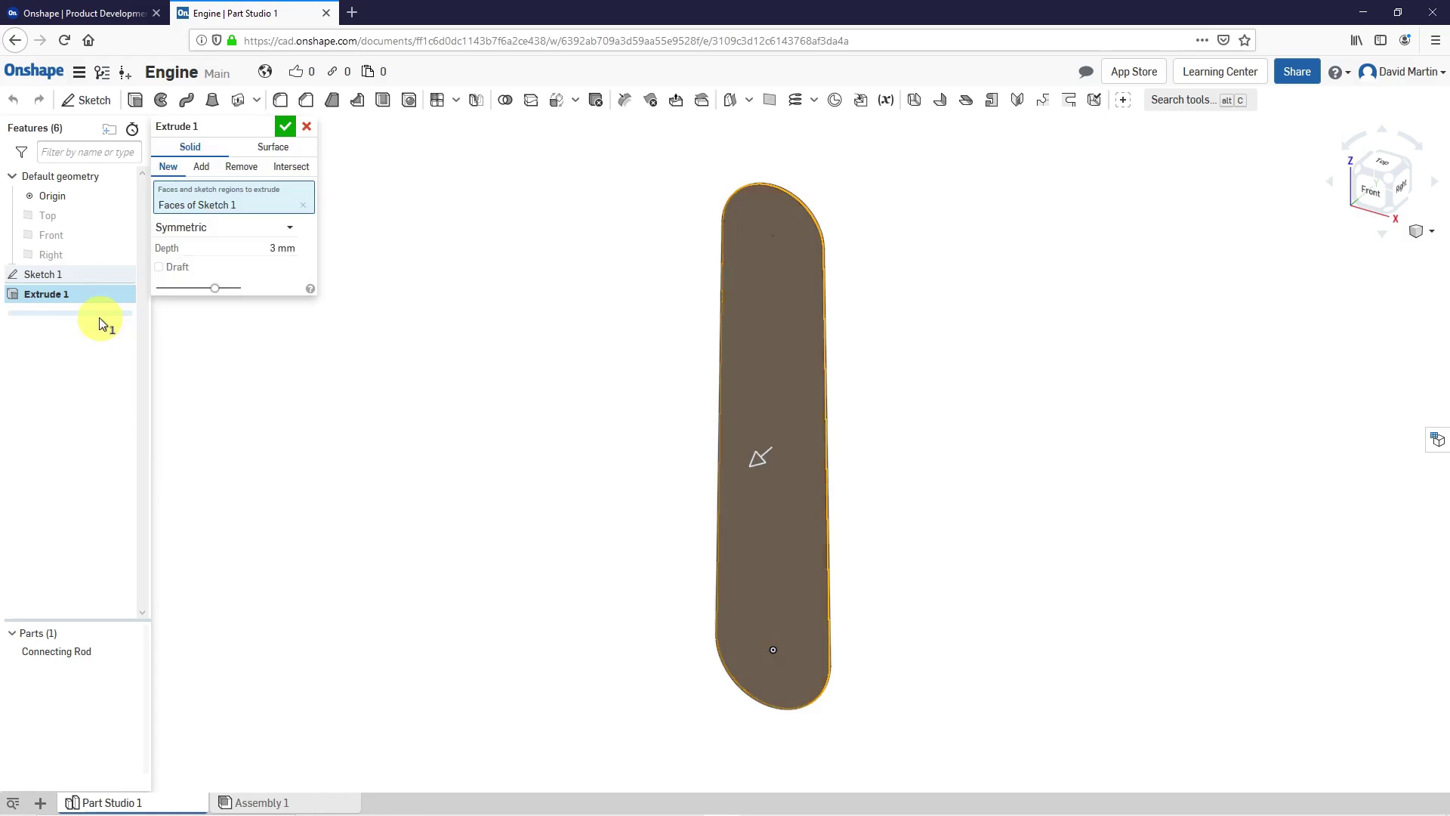
click(273, 247)
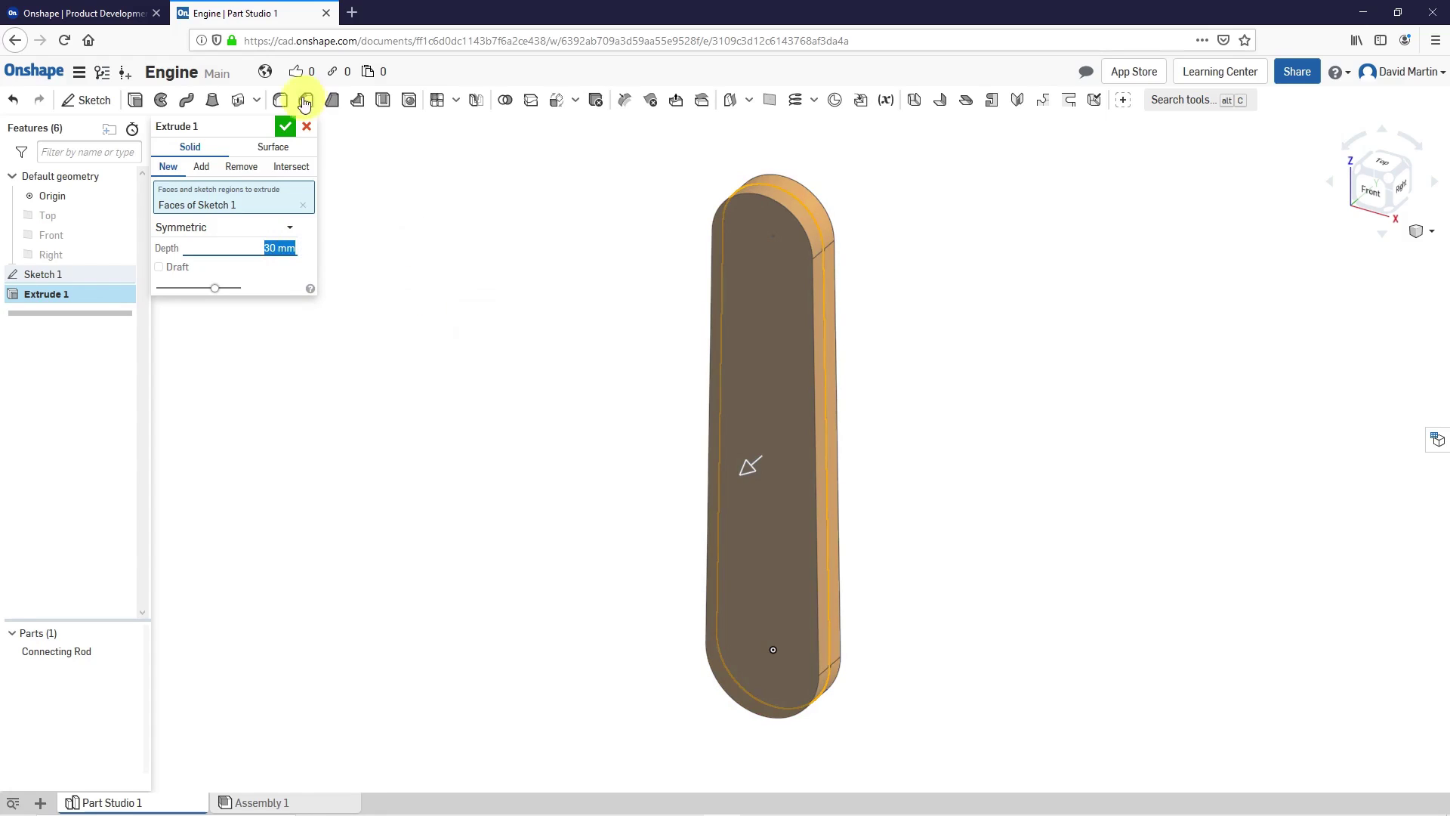
click(287, 126)
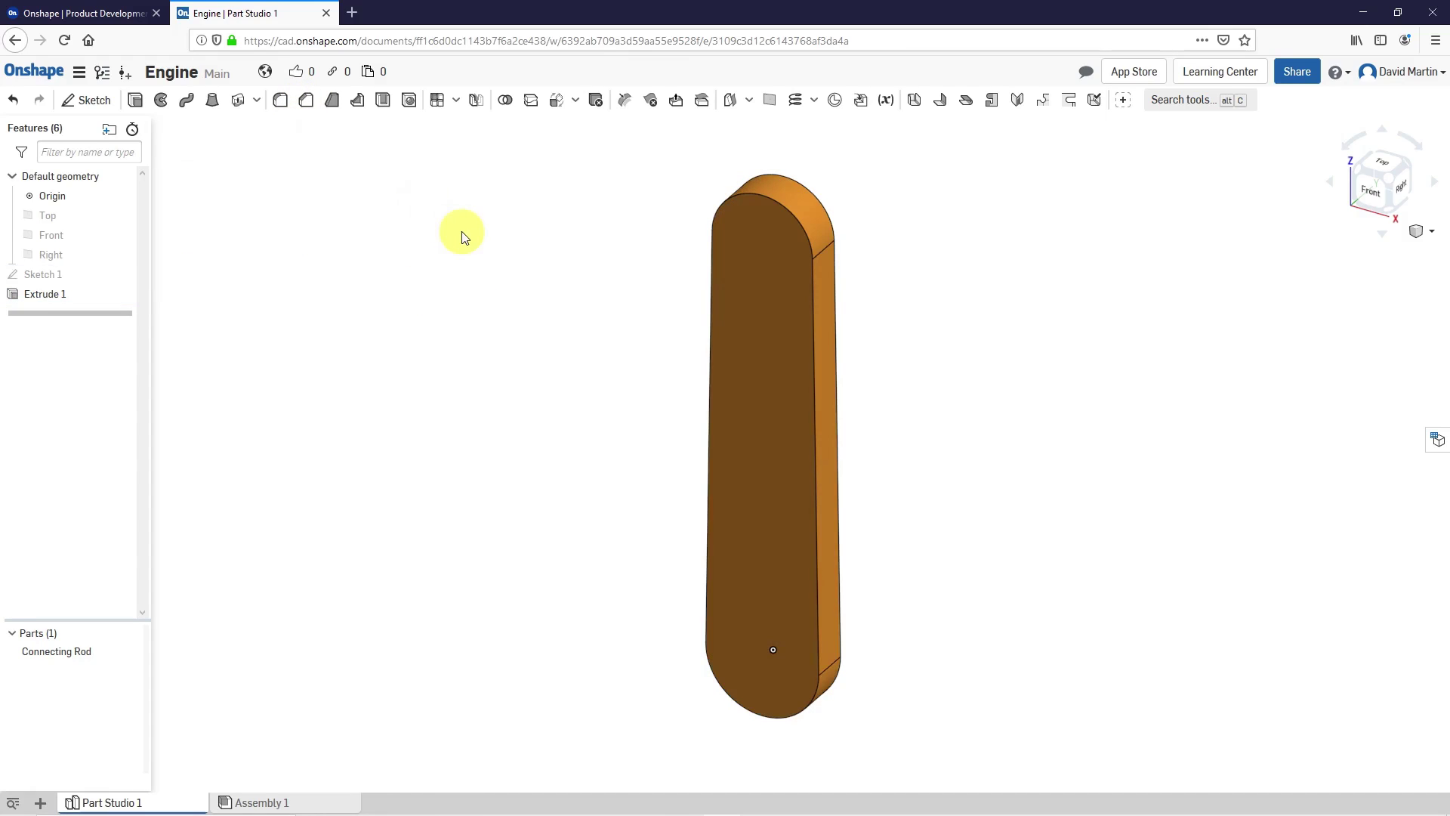
scroll(676, 349, down, 2)
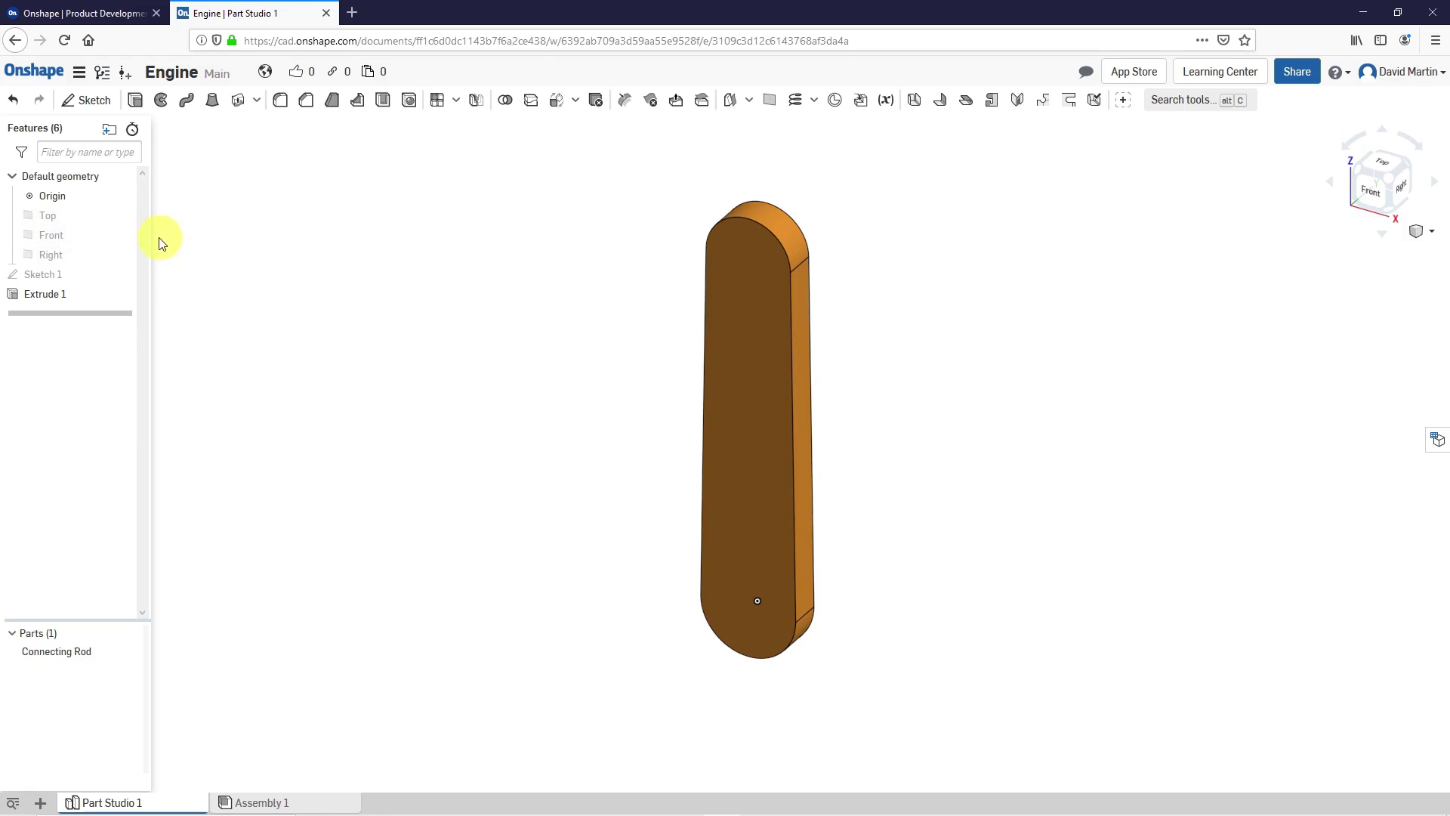
Step: Show the Front plane and open a new sketch on it, viewed normal to the plane
click(130, 236)
mouse_move(621, 421)
right_down()
mouse_move(563, 411)
mouse_move(604, 421)
right_up()
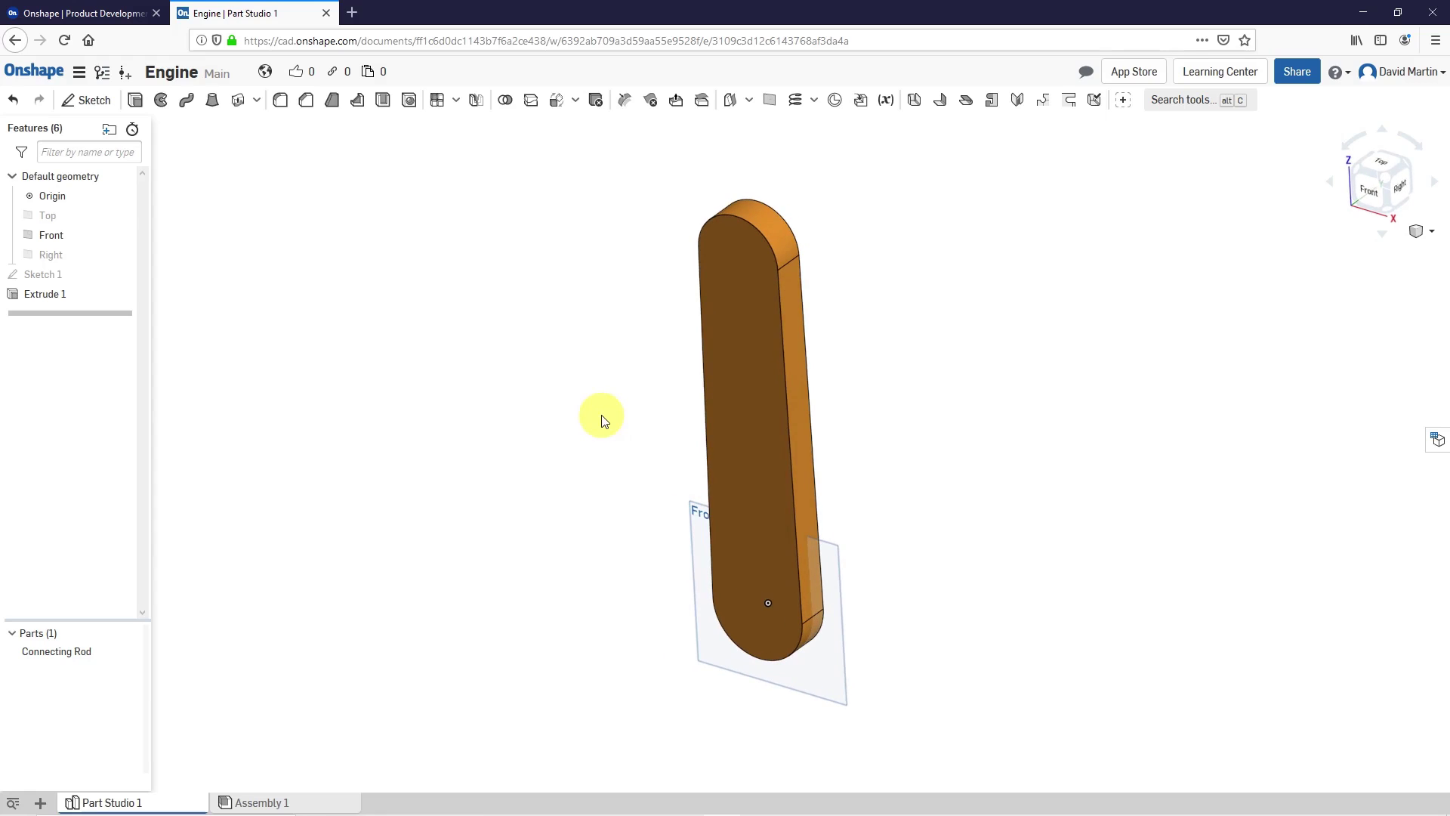
click(86, 100)
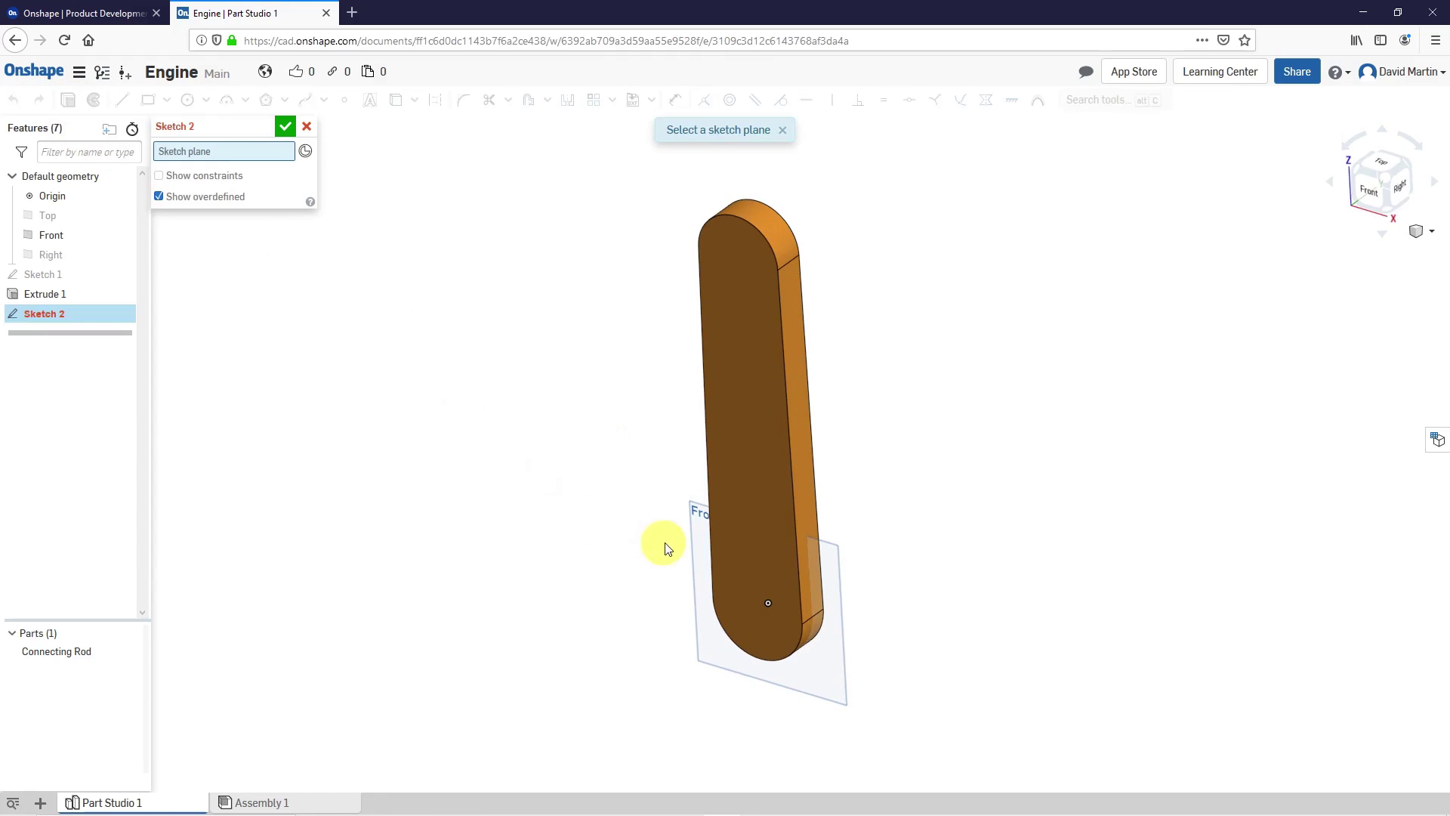
click(701, 549)
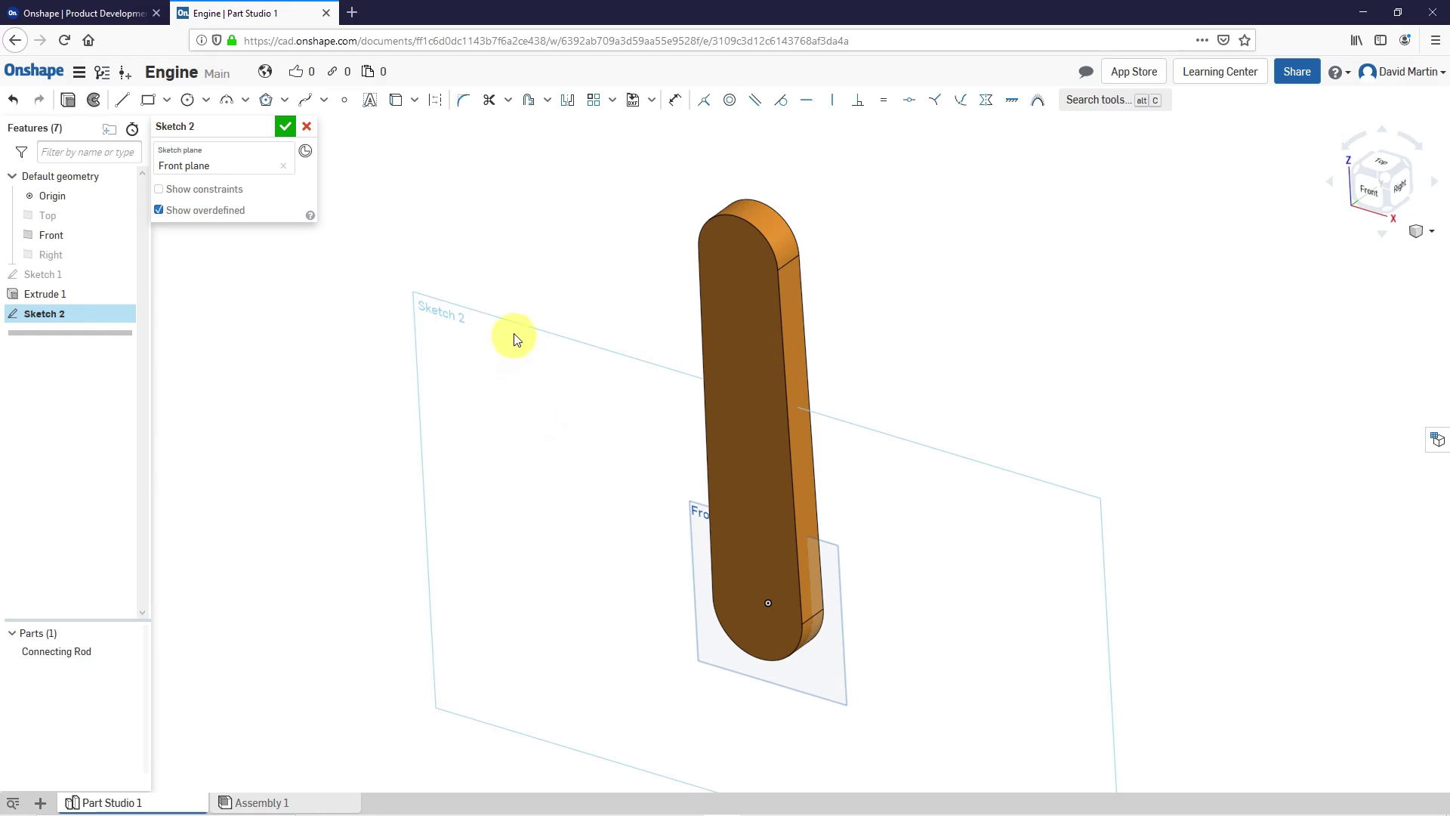
key(n)
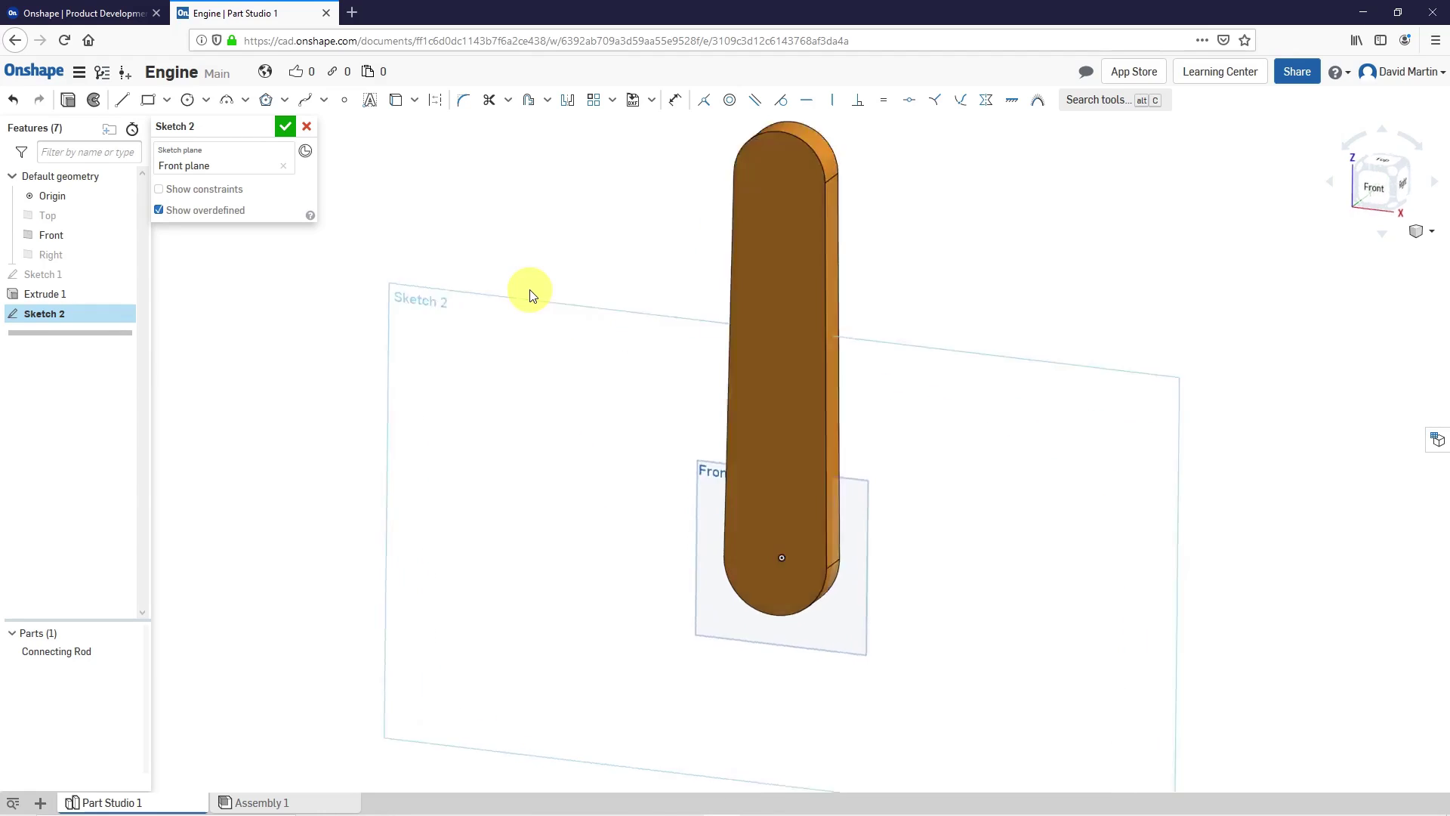
scroll(864, 512, up, 4)
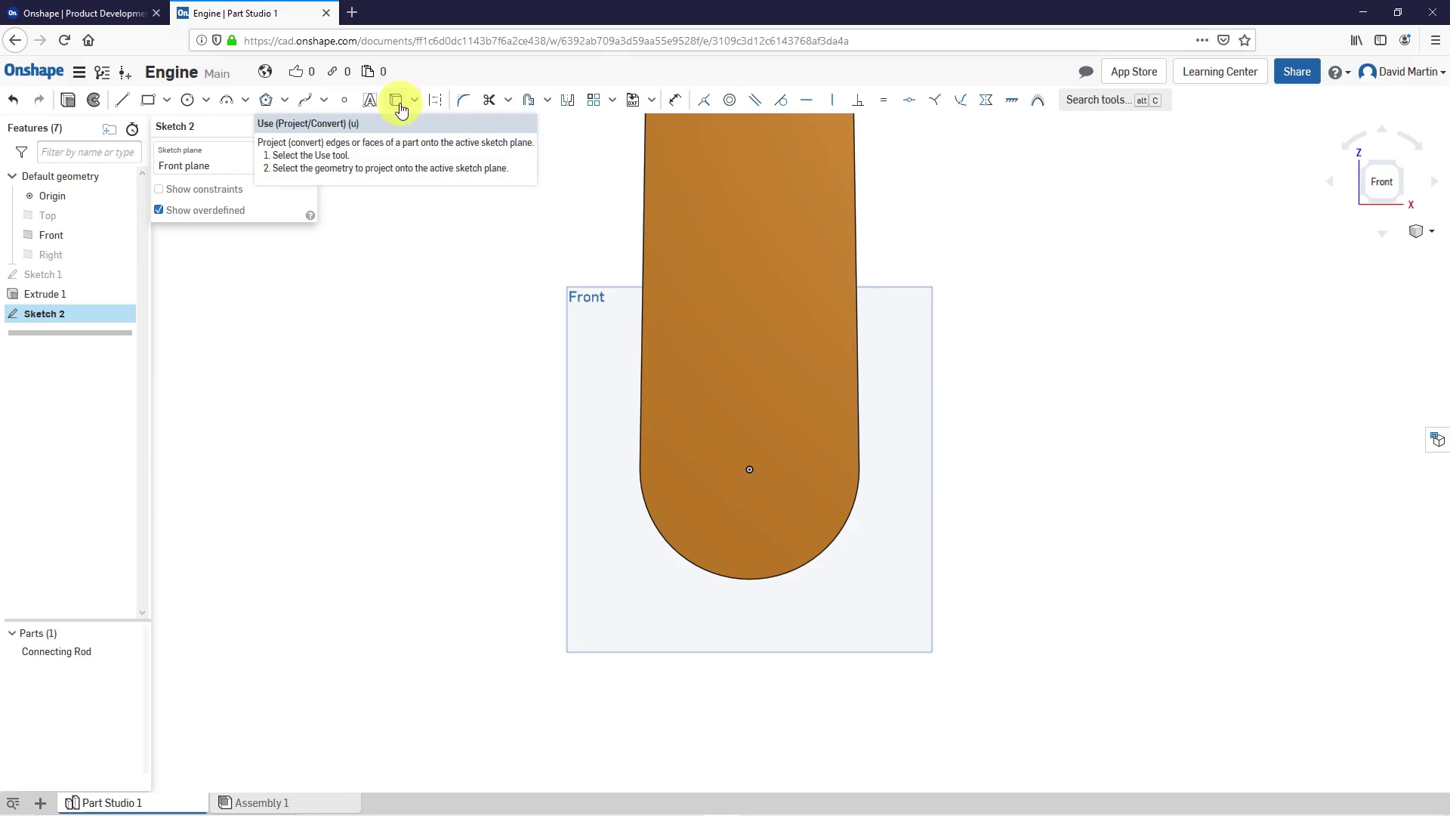
Step: Project the rod's bottom arc into Sketch 2 as part-edge geometry
click(416, 106)
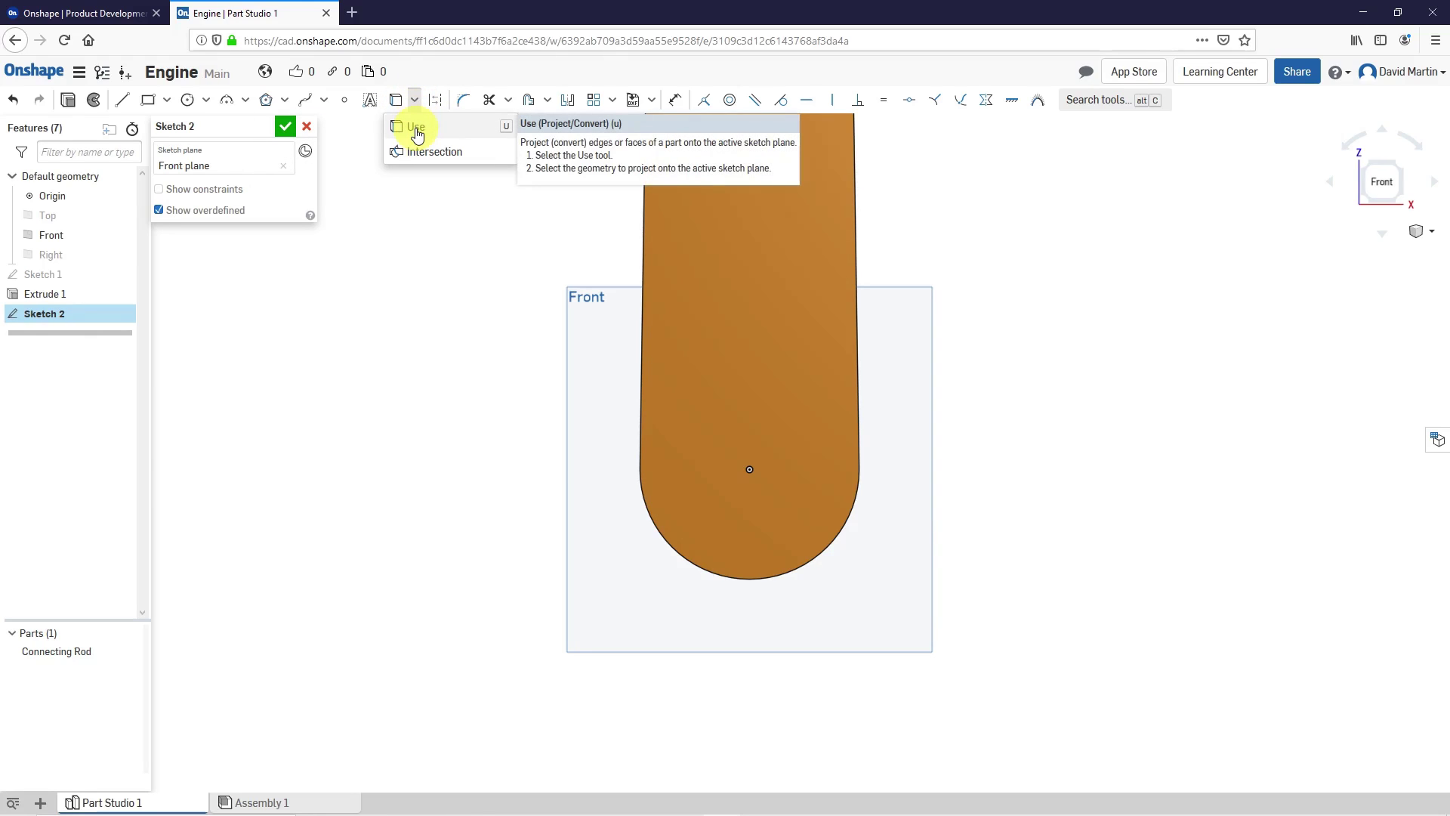
click(418, 135)
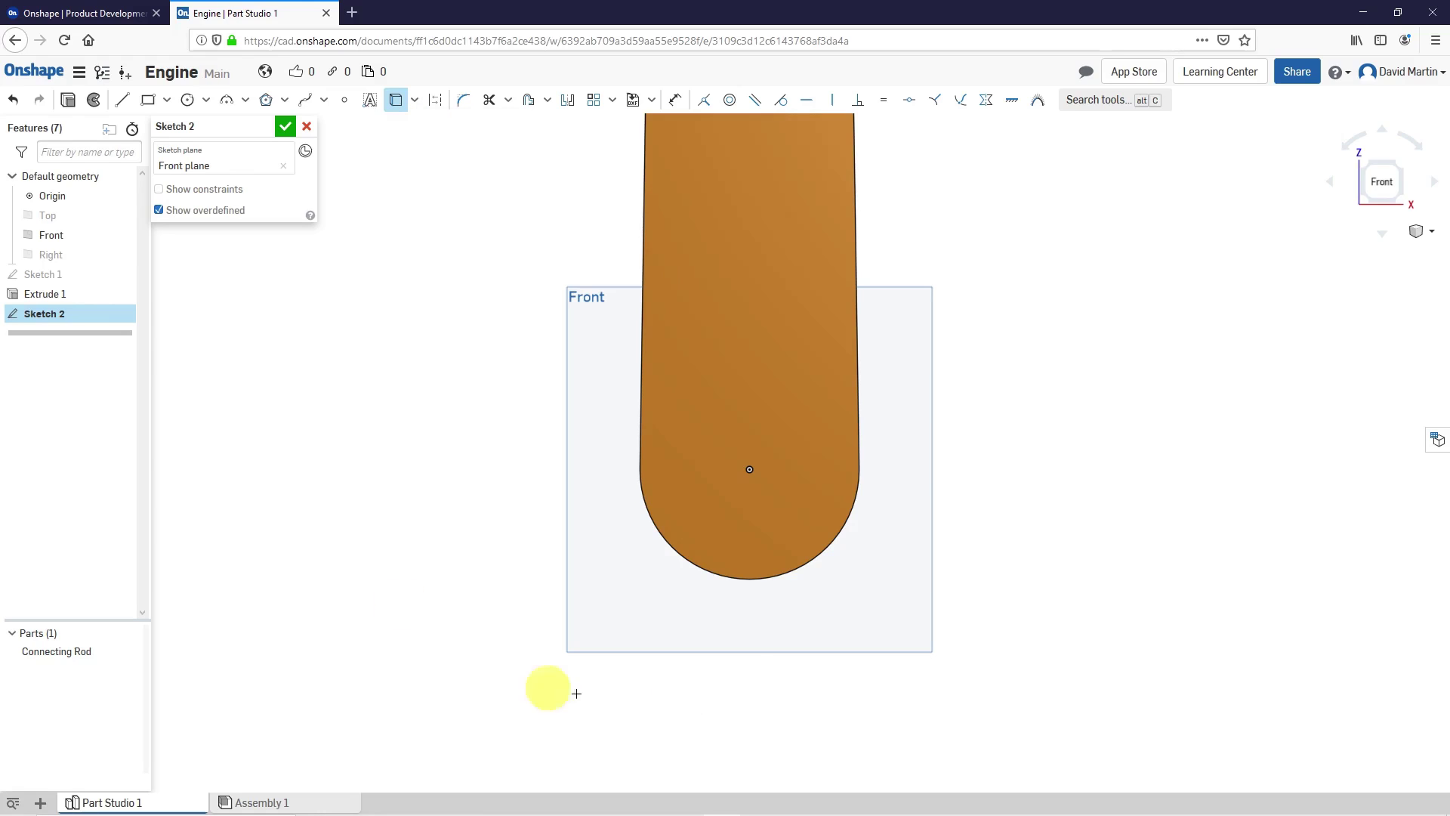
click(736, 579)
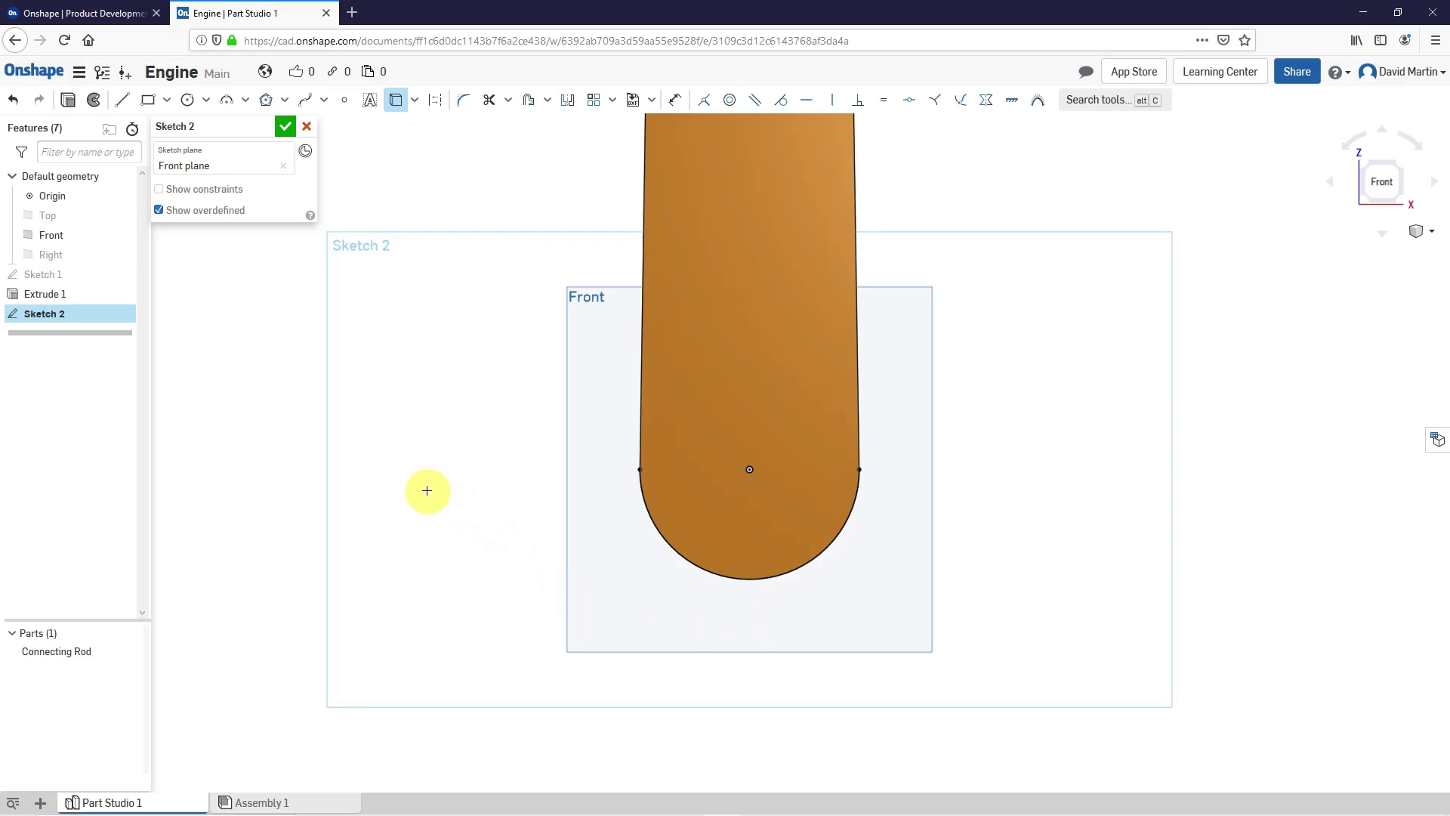
Step: Draw a left vertical, a horizontal and a right vertical line closing the lower-end profile
click(121, 99)
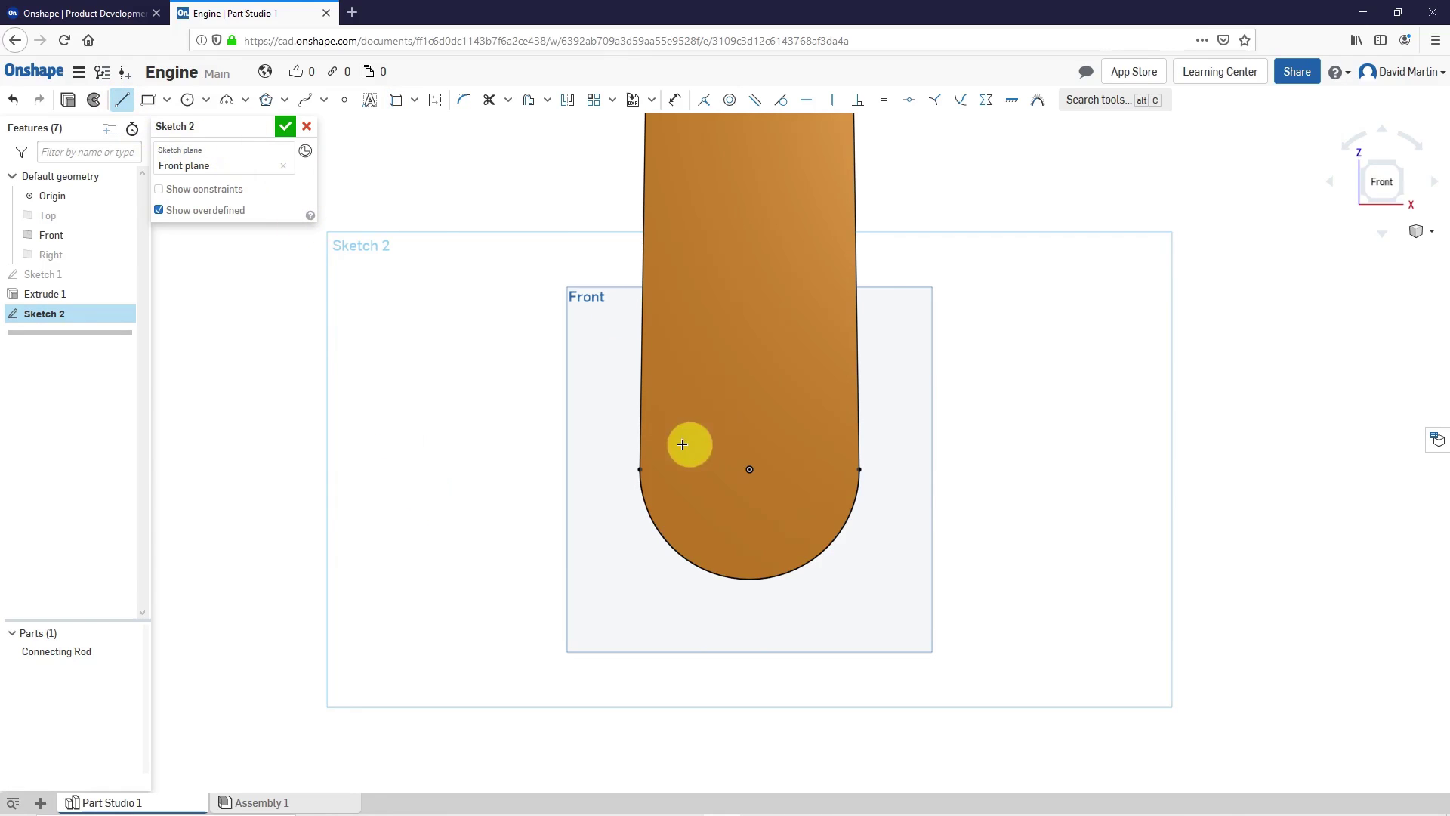
click(640, 468)
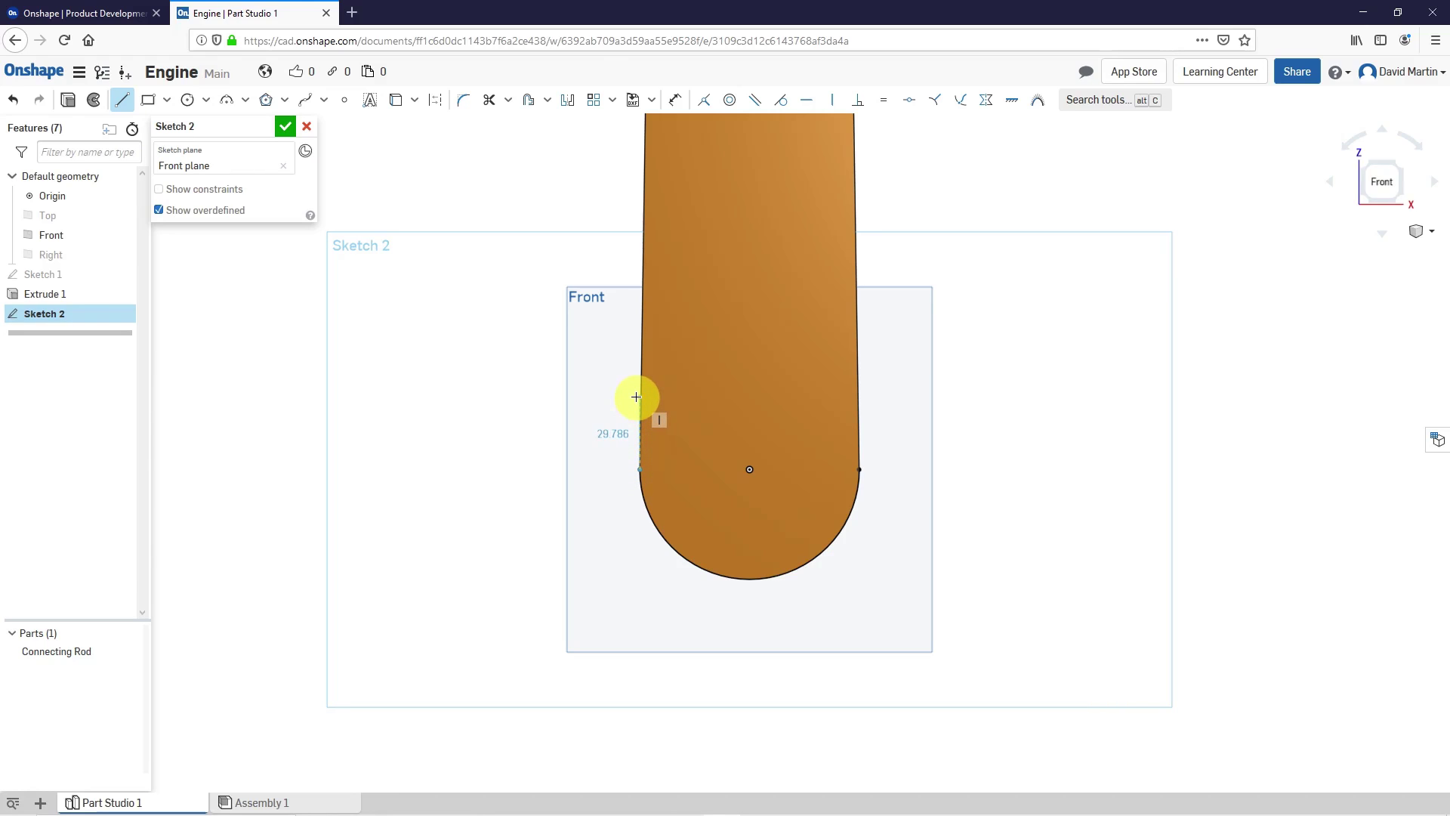
click(637, 397)
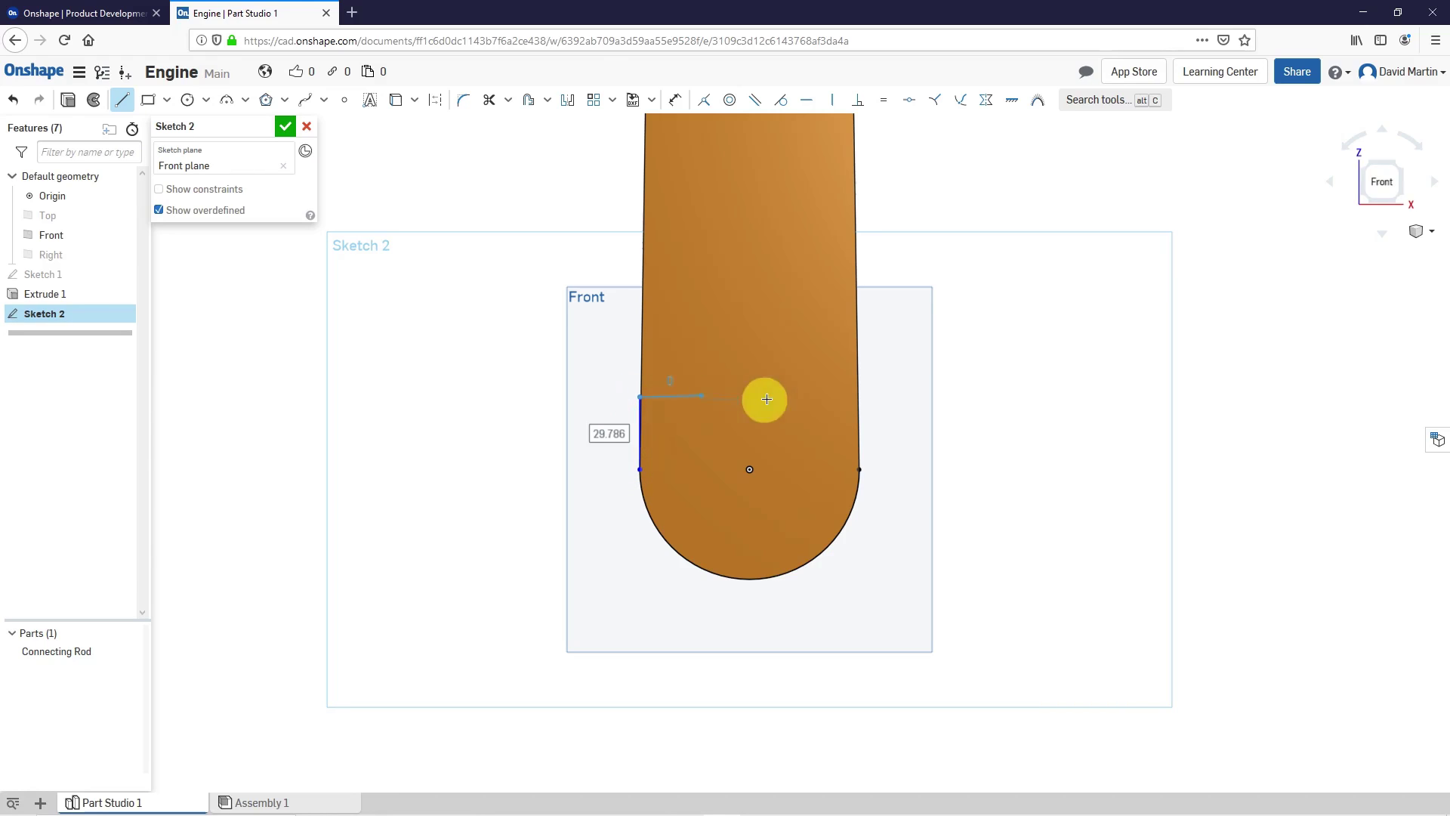
click(860, 398)
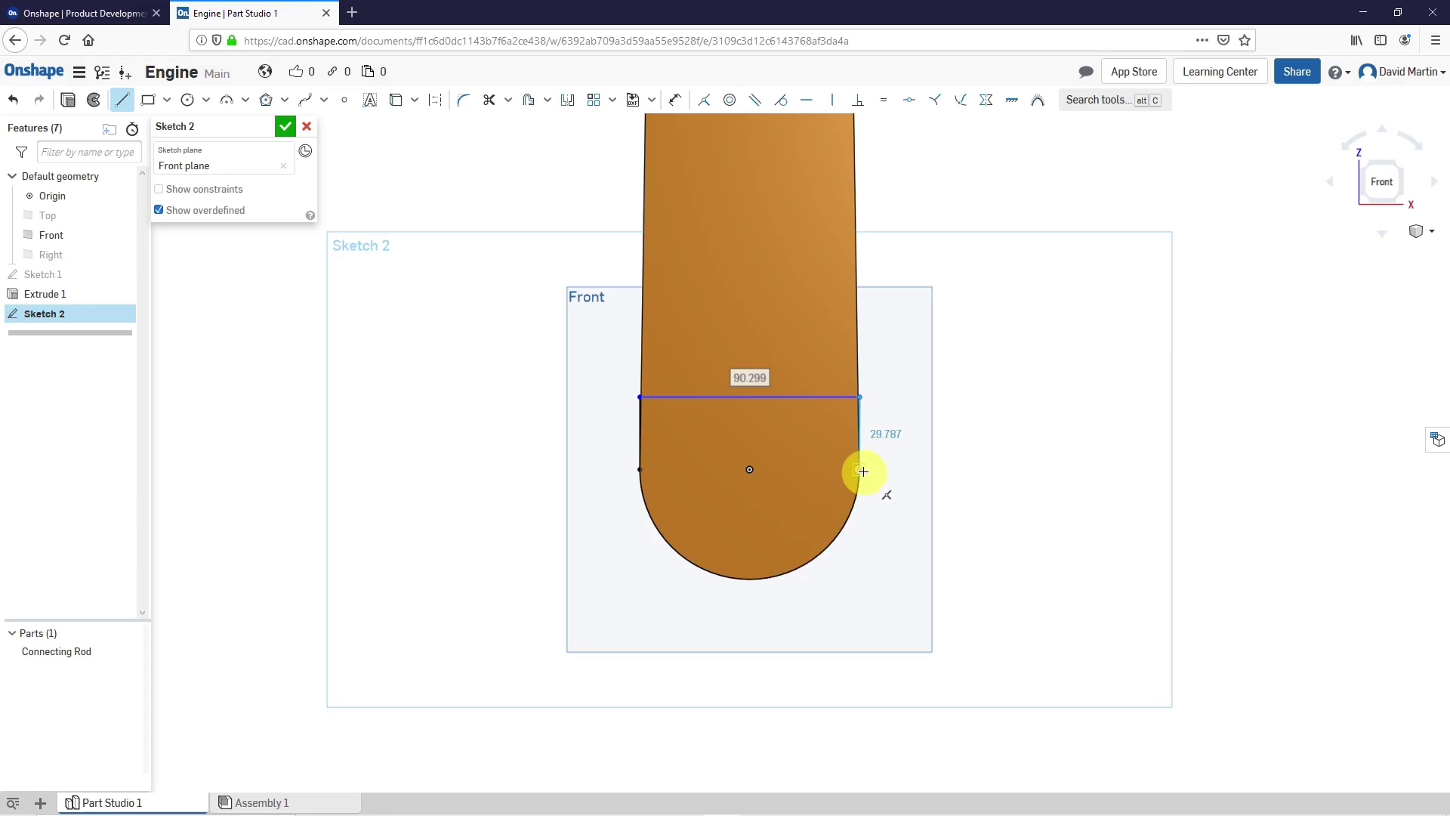
click(861, 470)
scroll(1029, 455, down, 5)
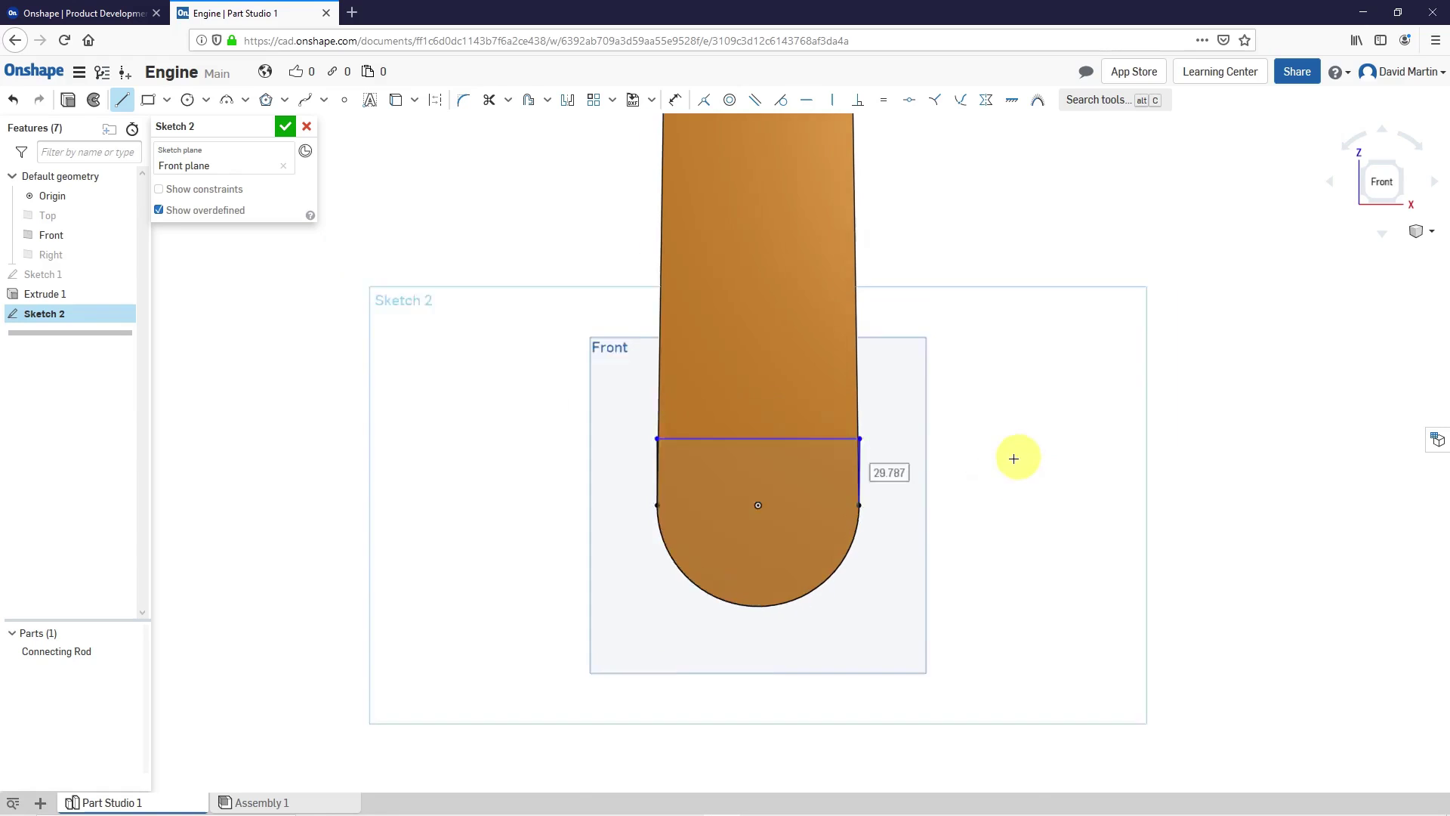
scroll(835, 609, up, 5)
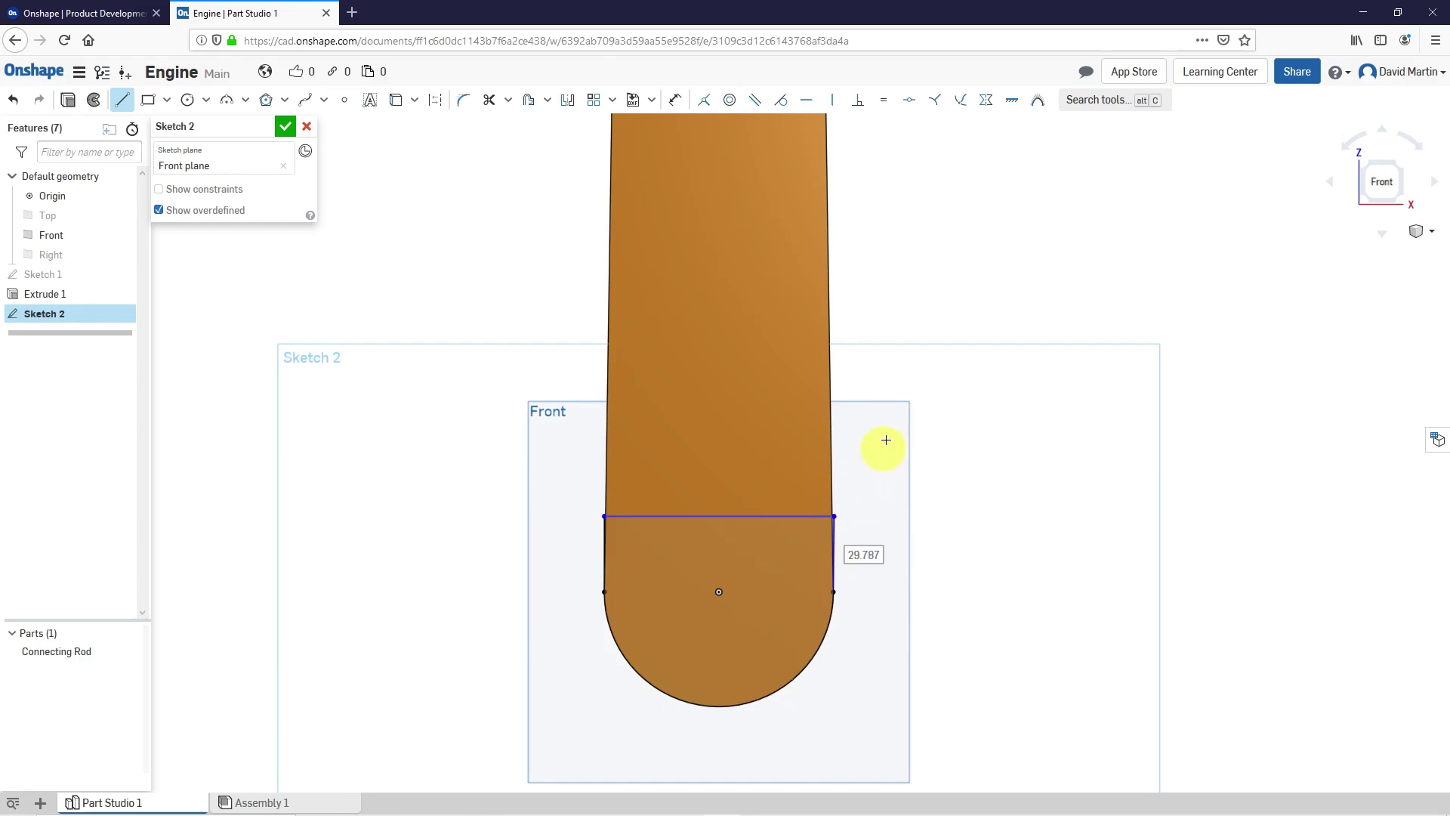
scroll(861, 571, up, 5)
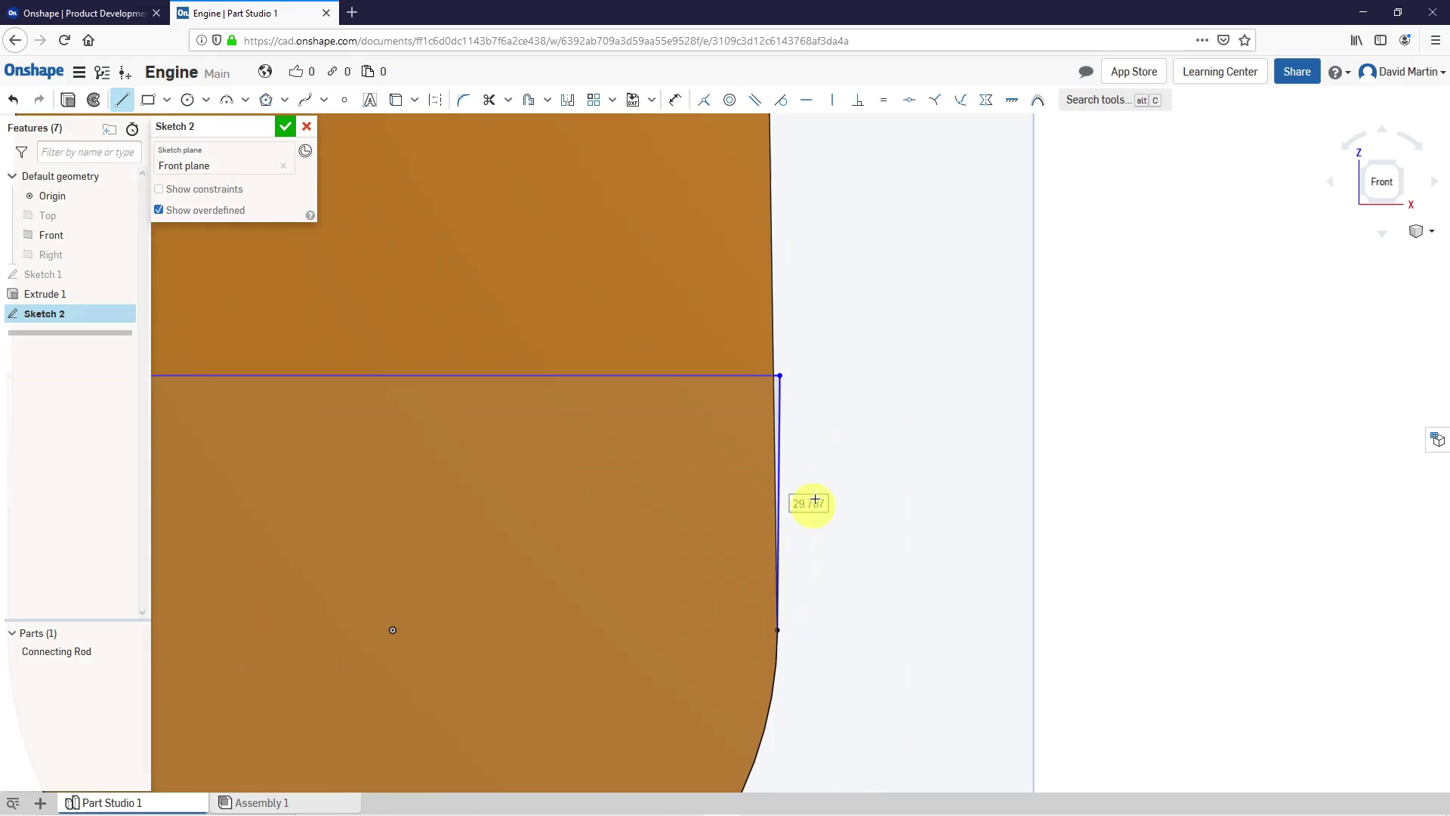
scroll(815, 498, down, 2)
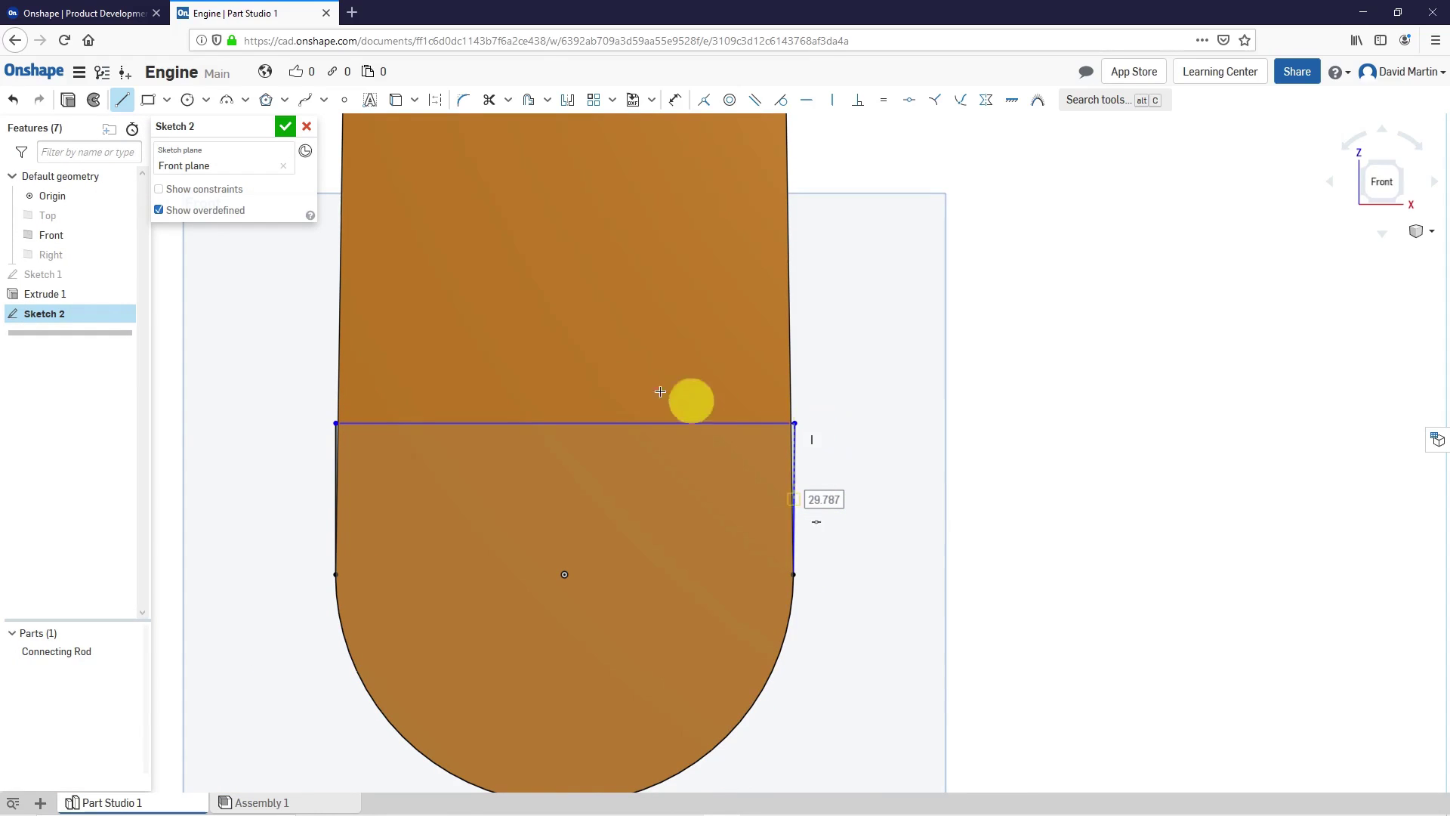
click(795, 450)
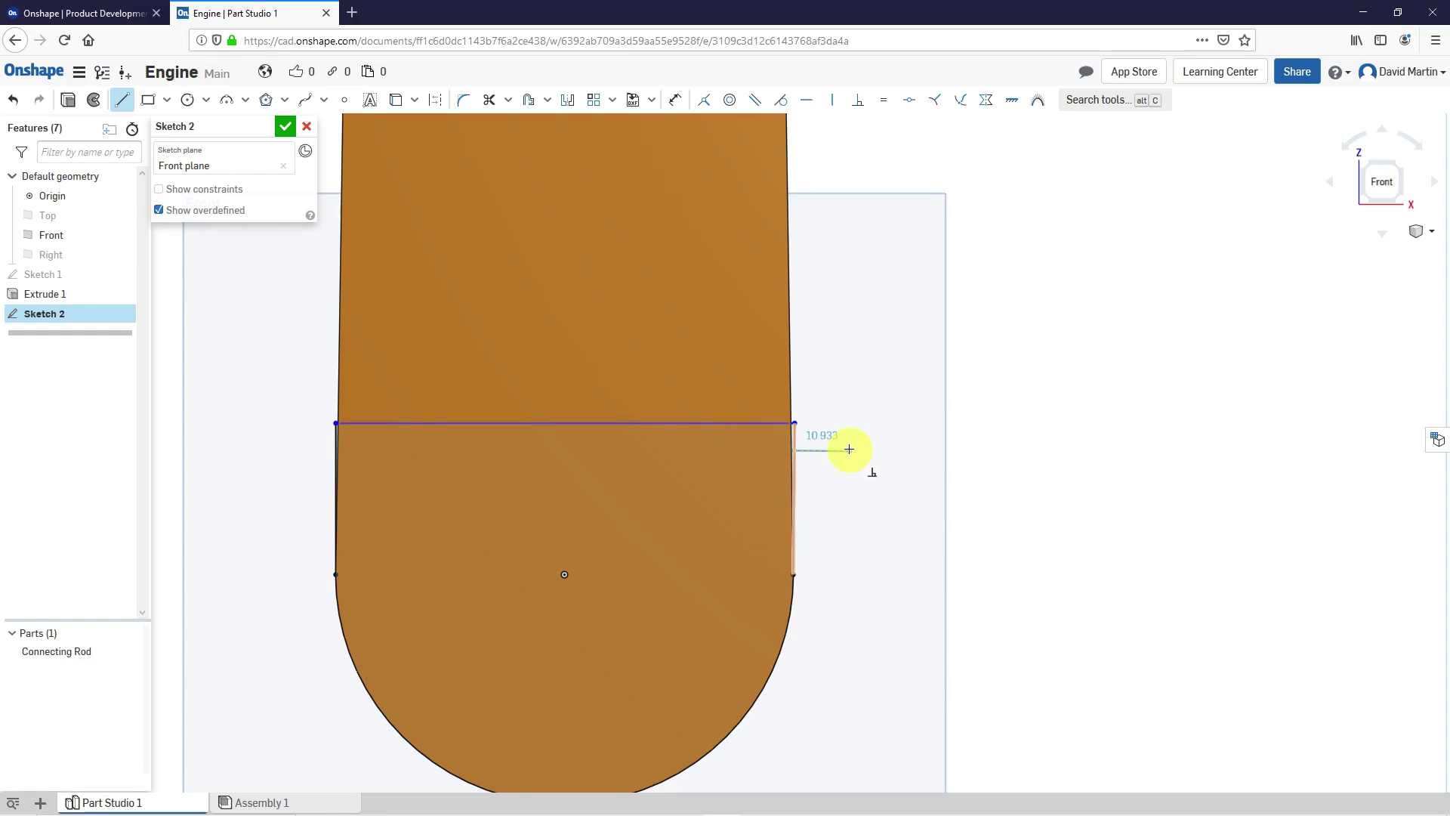
Step: Cancel the unfinished line and delete the horizontal and left vertical sketch lines
right_click(899, 385)
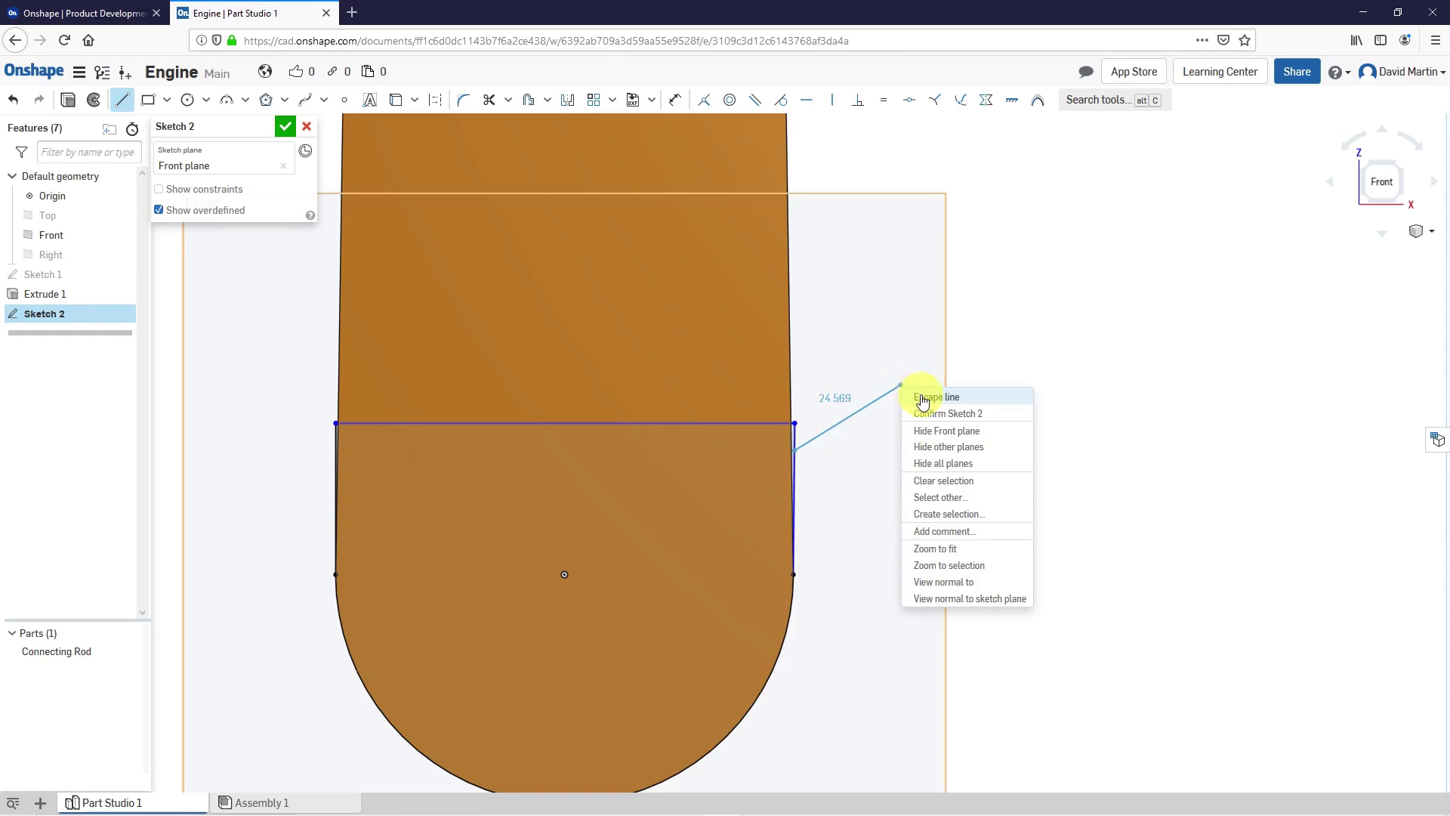
click(922, 394)
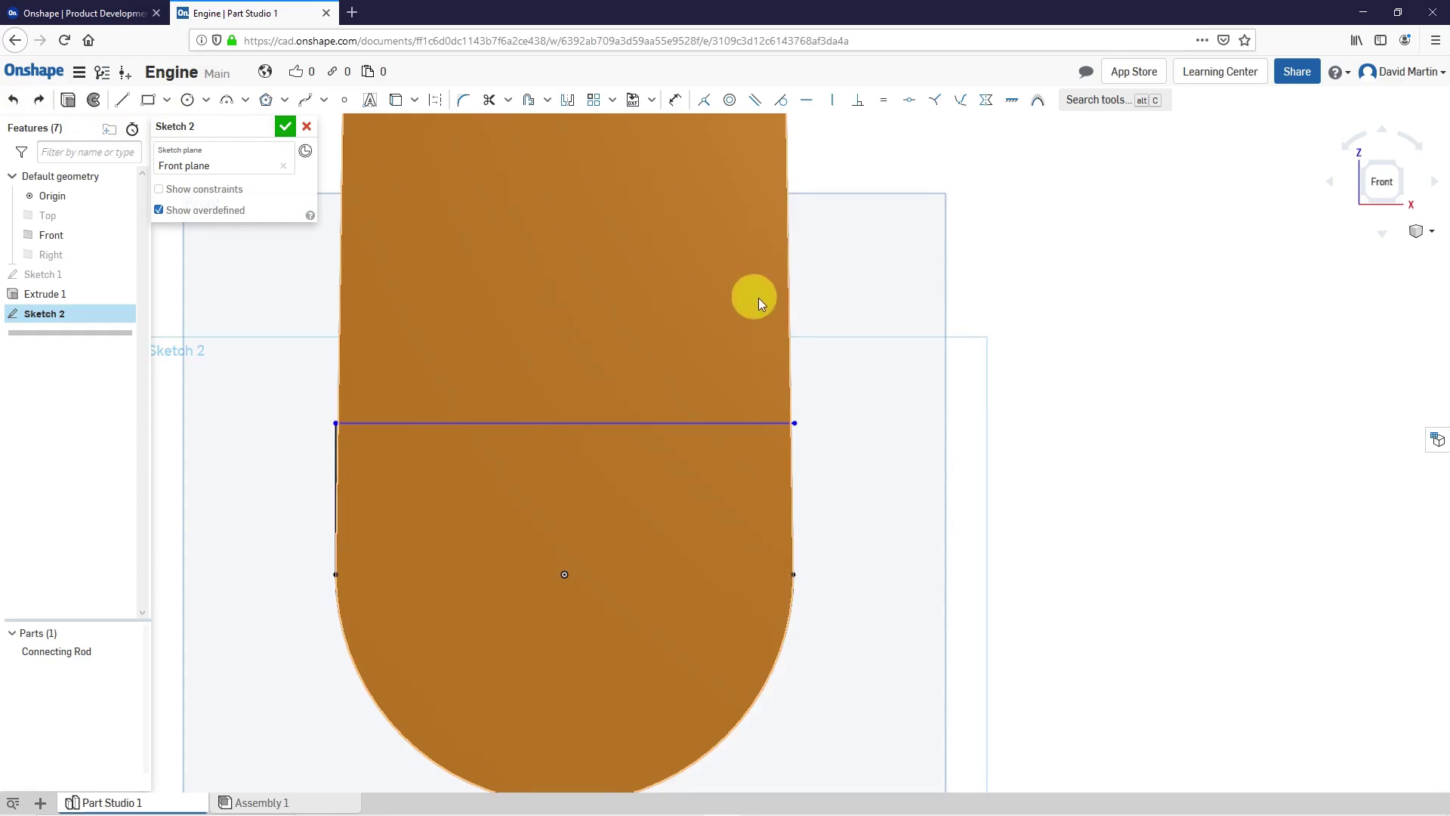
scroll(786, 512, up, 3)
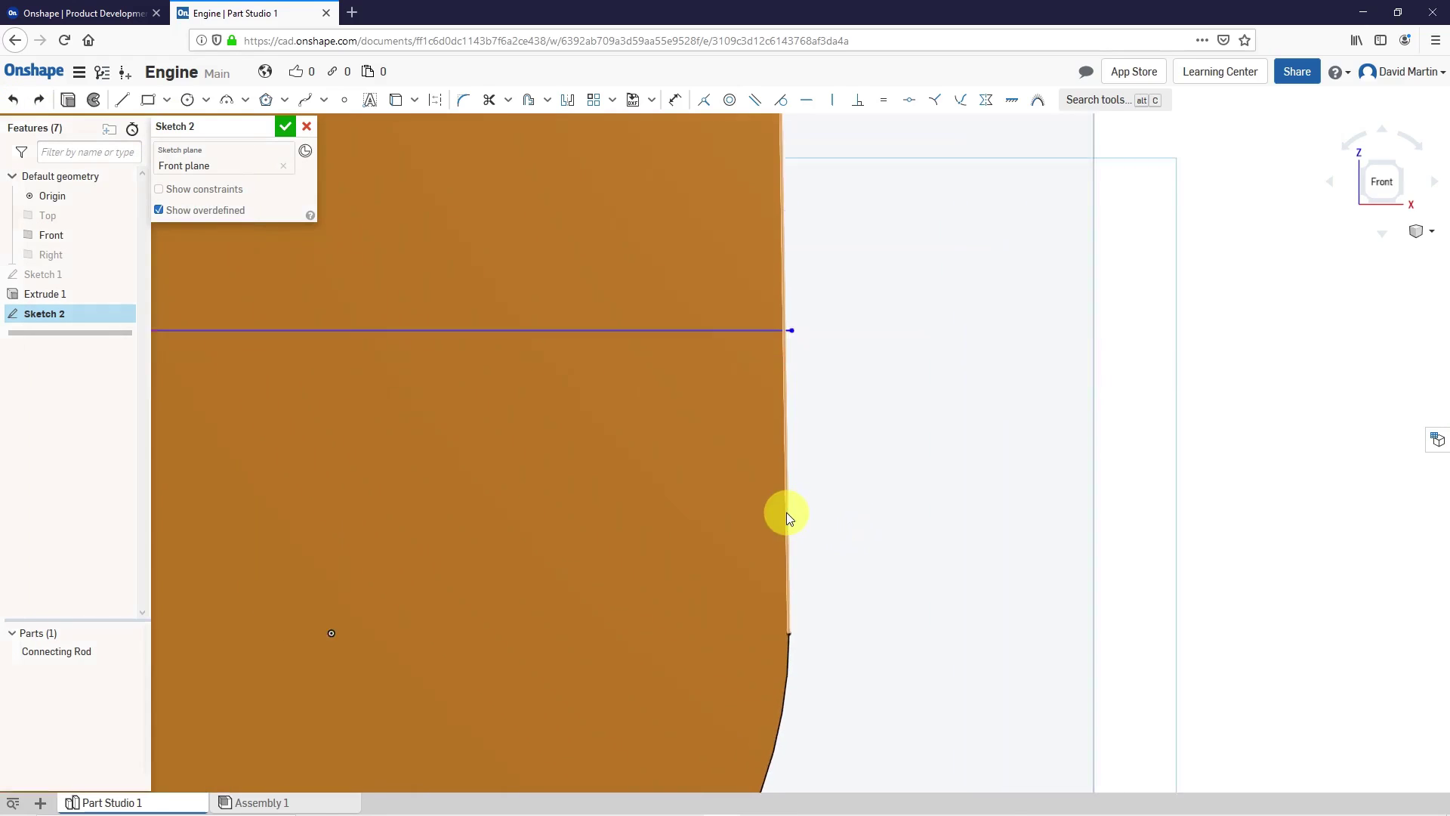
click(740, 331)
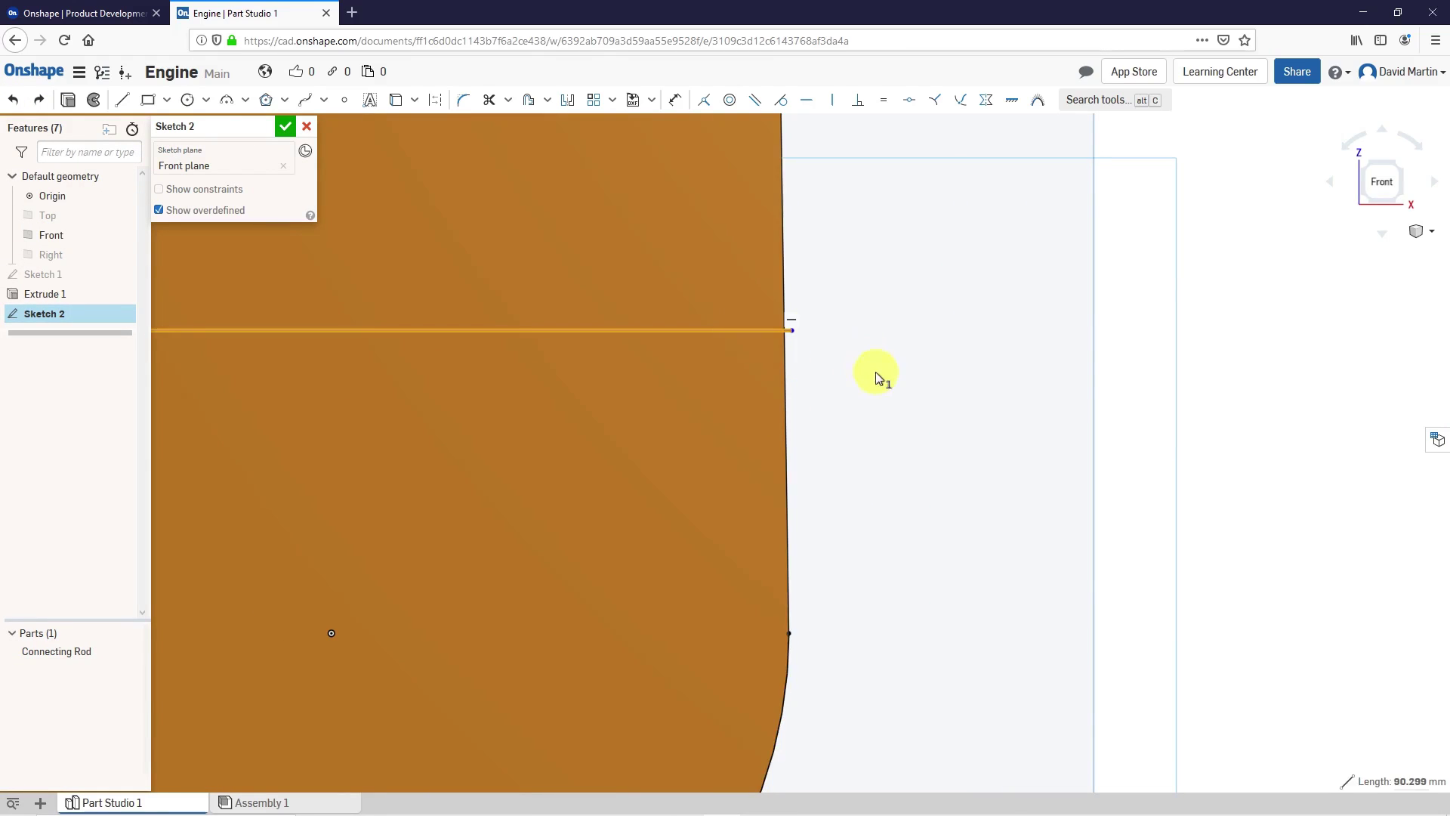
scroll(876, 371, down, 2)
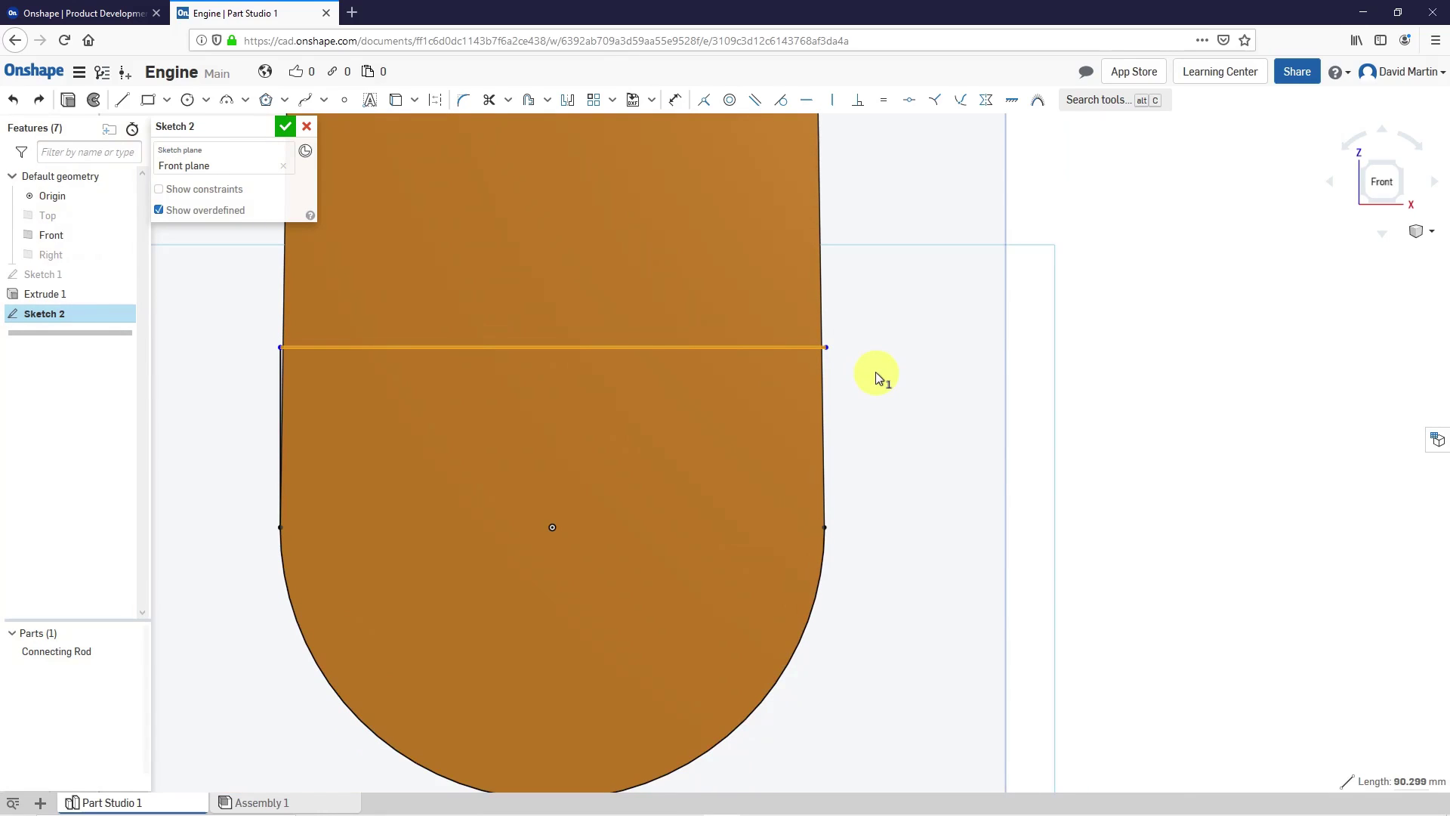
key(Delete)
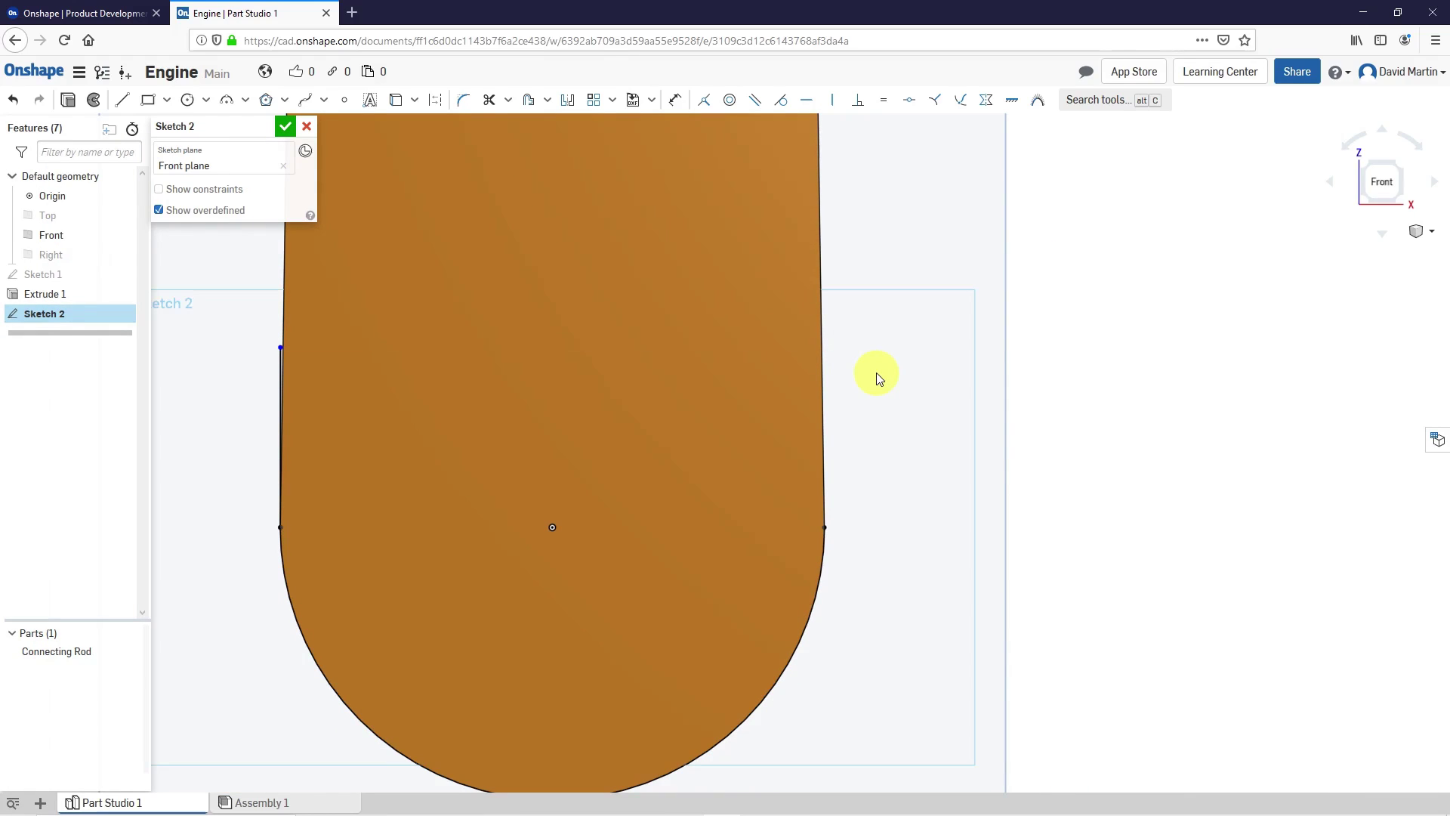
scroll(238, 431, up, 4)
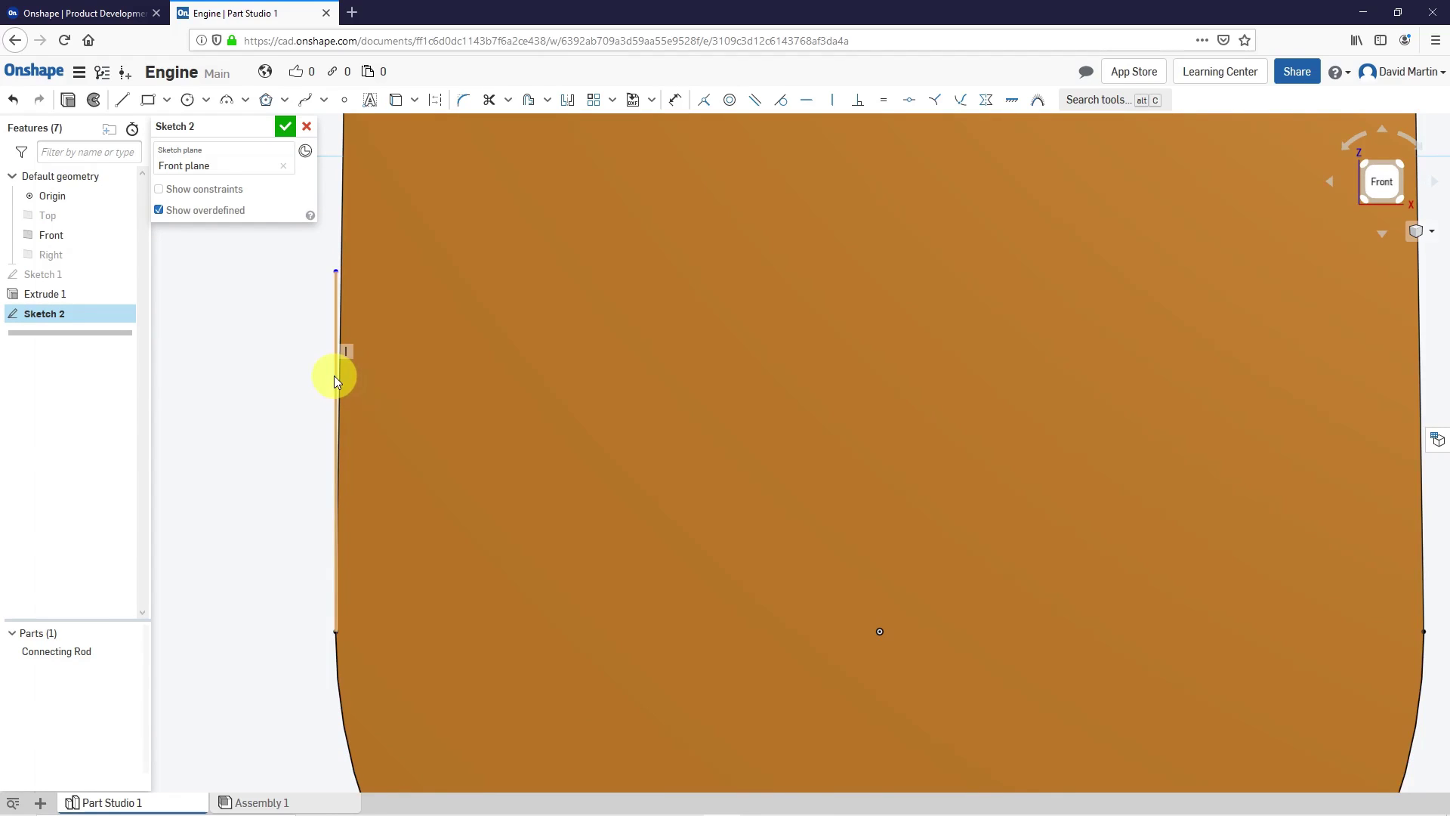
click(333, 375)
key(Delete)
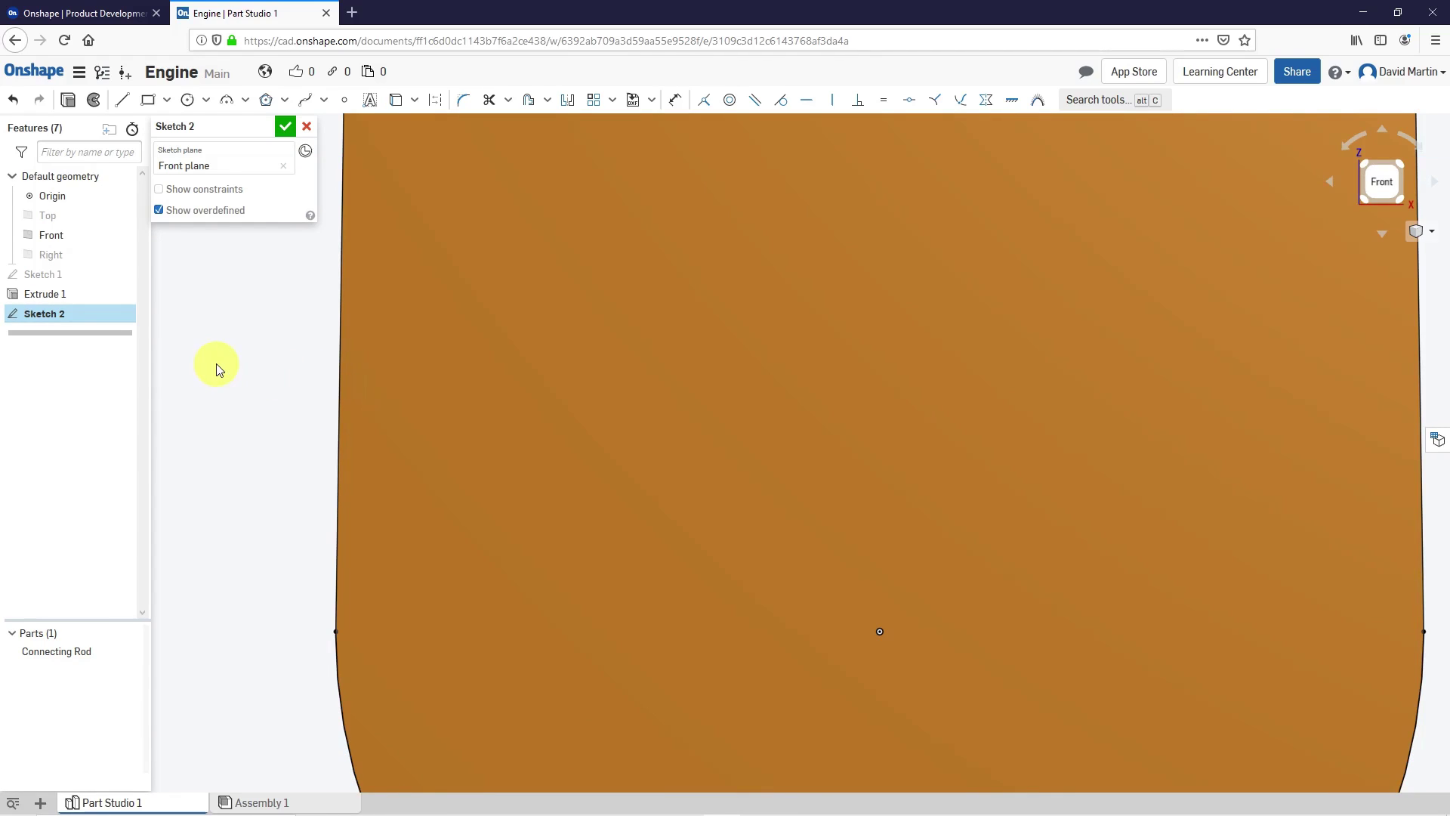
Step: Project the rod's left and right side edges into the sketch
click(122, 99)
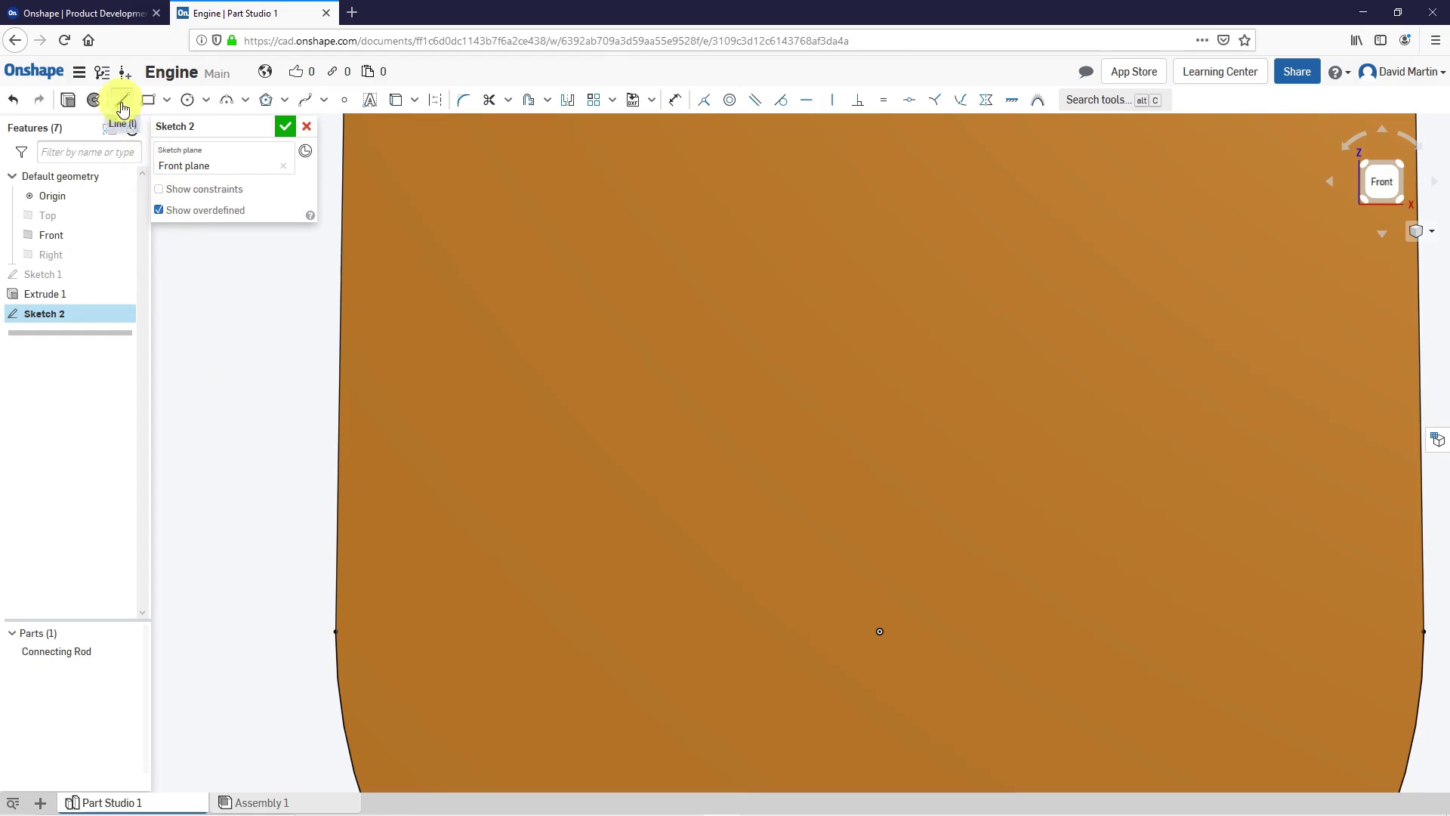
click(337, 633)
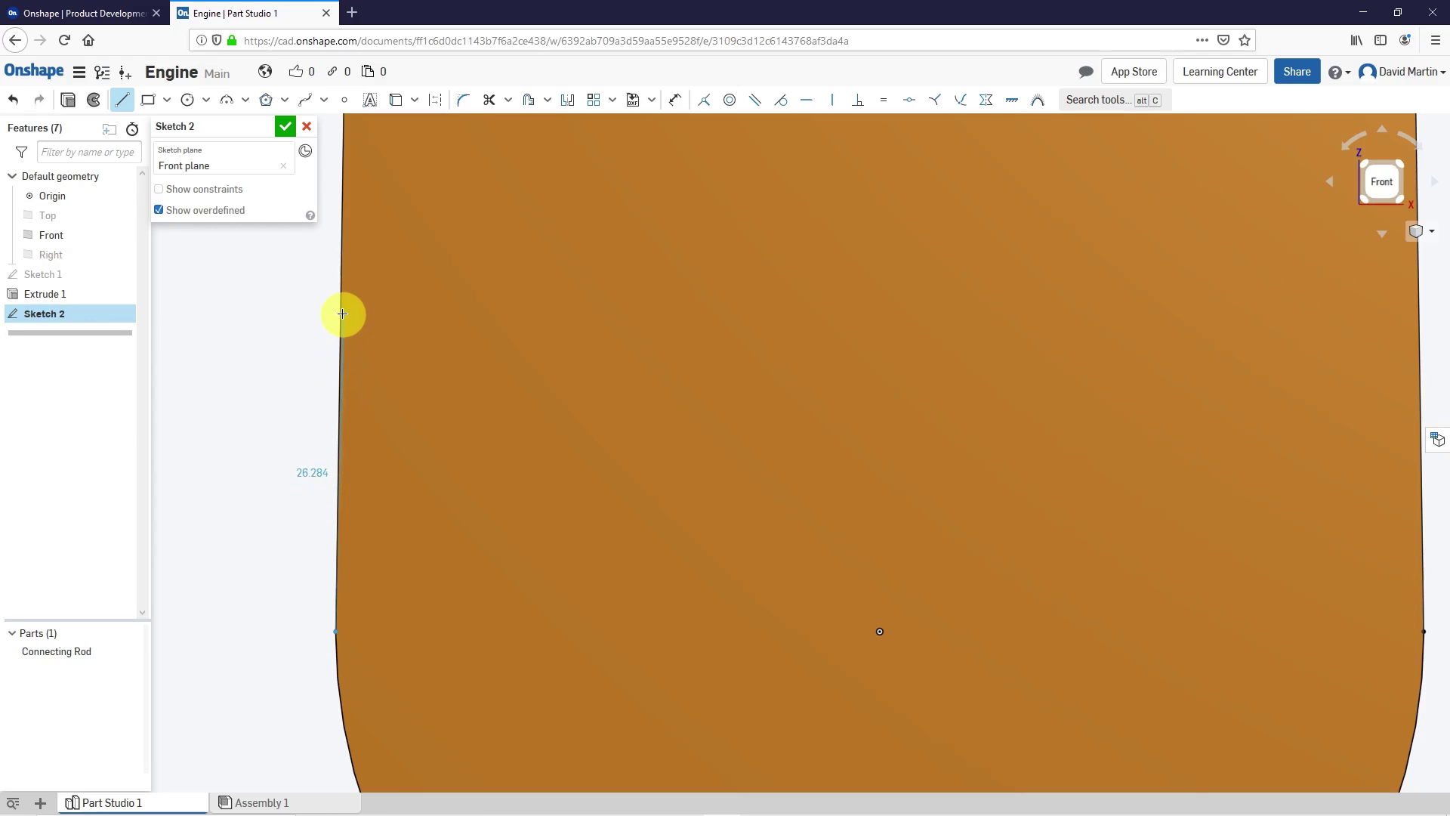
scroll(384, 370, down, 4)
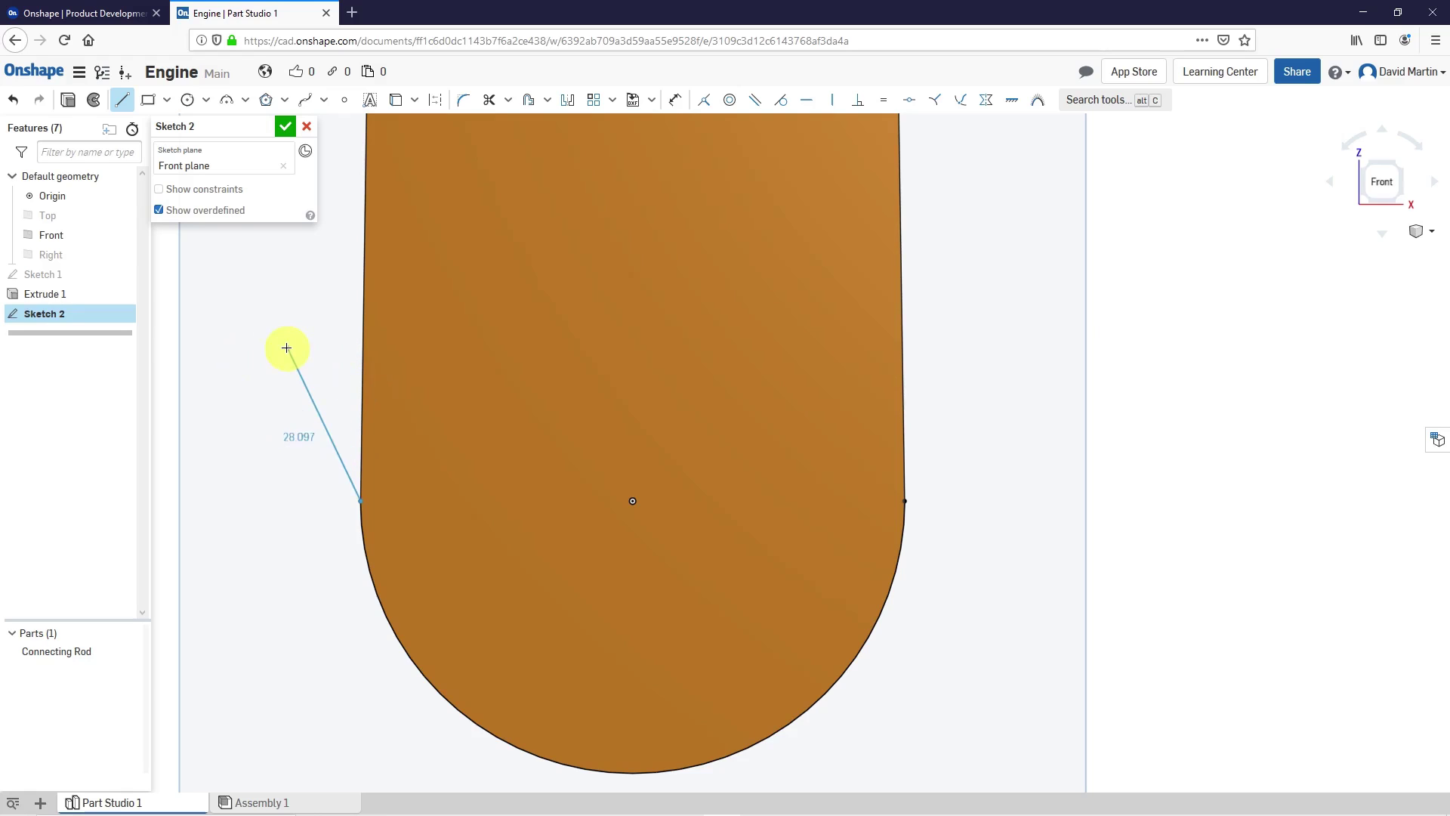
right_click(287, 349)
click(324, 362)
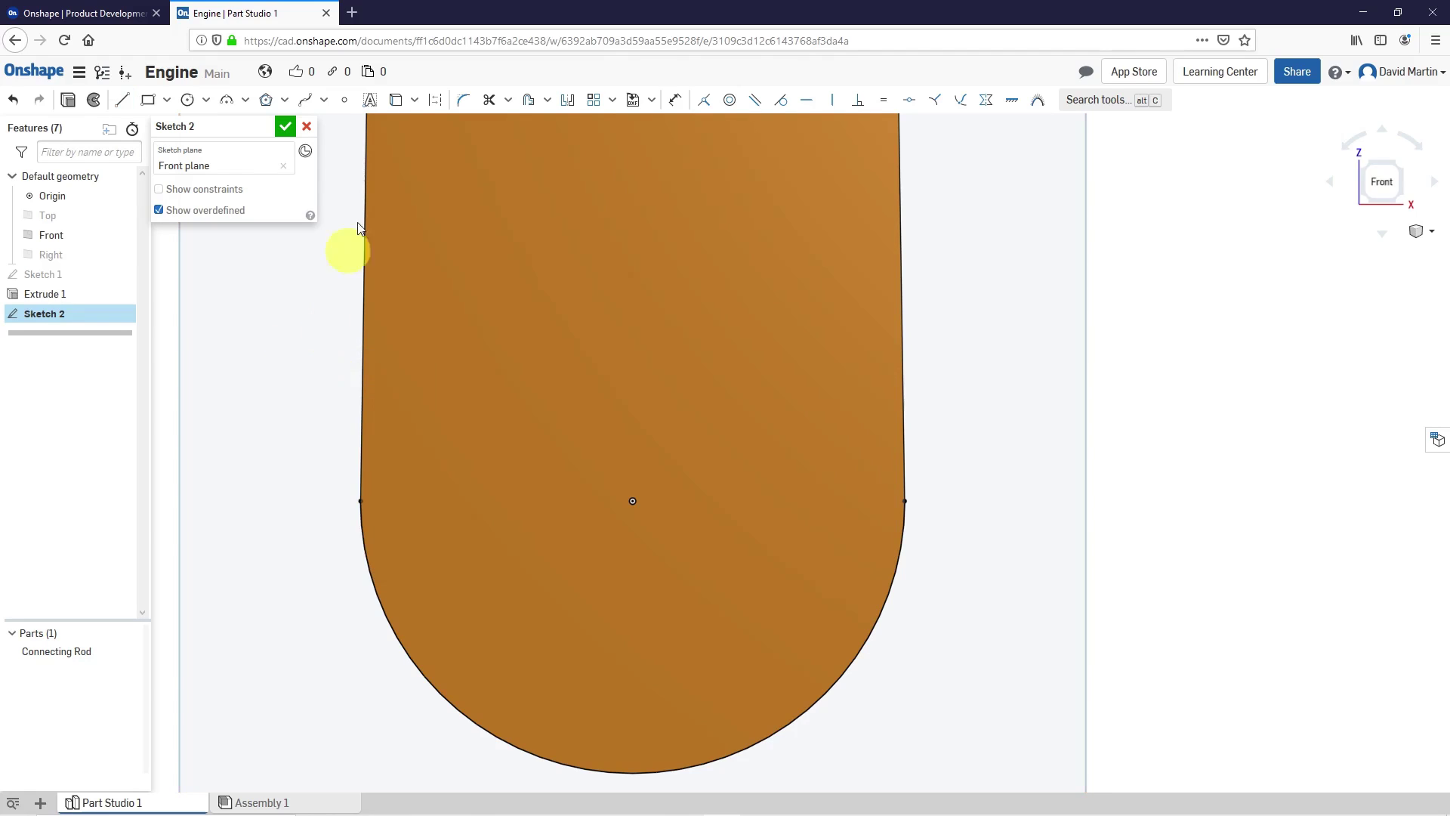
click(397, 100)
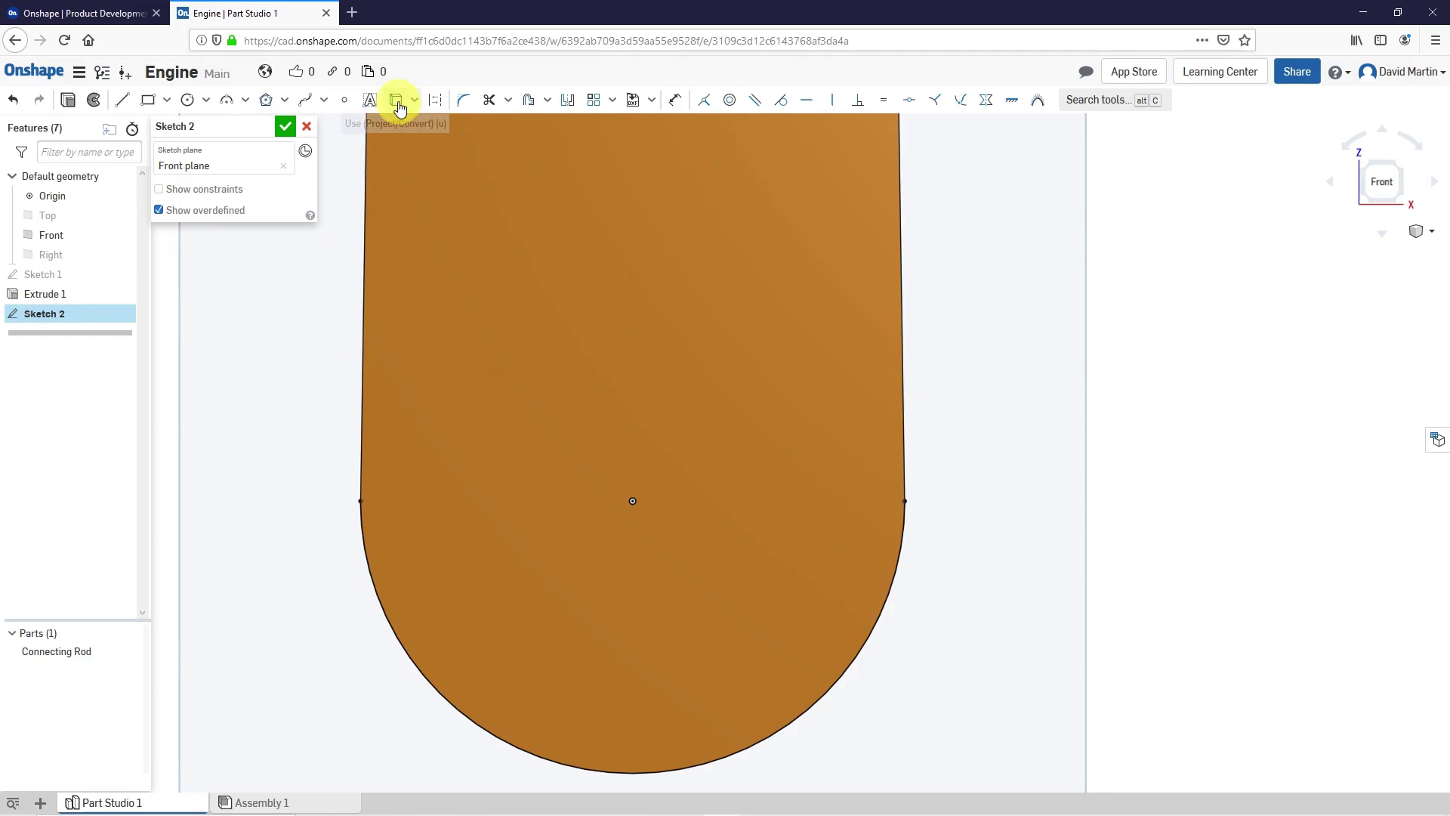
click(364, 293)
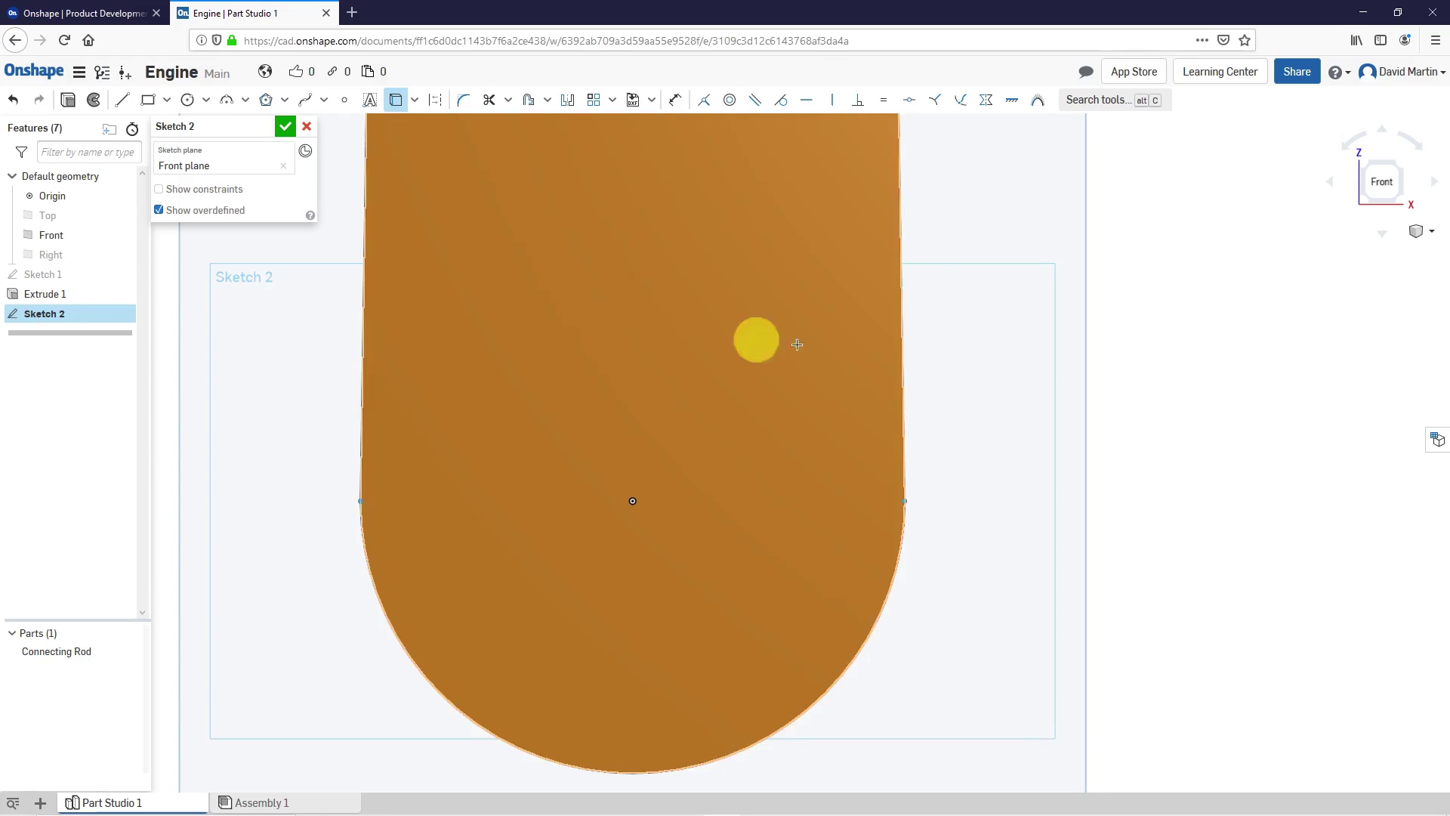
click(905, 369)
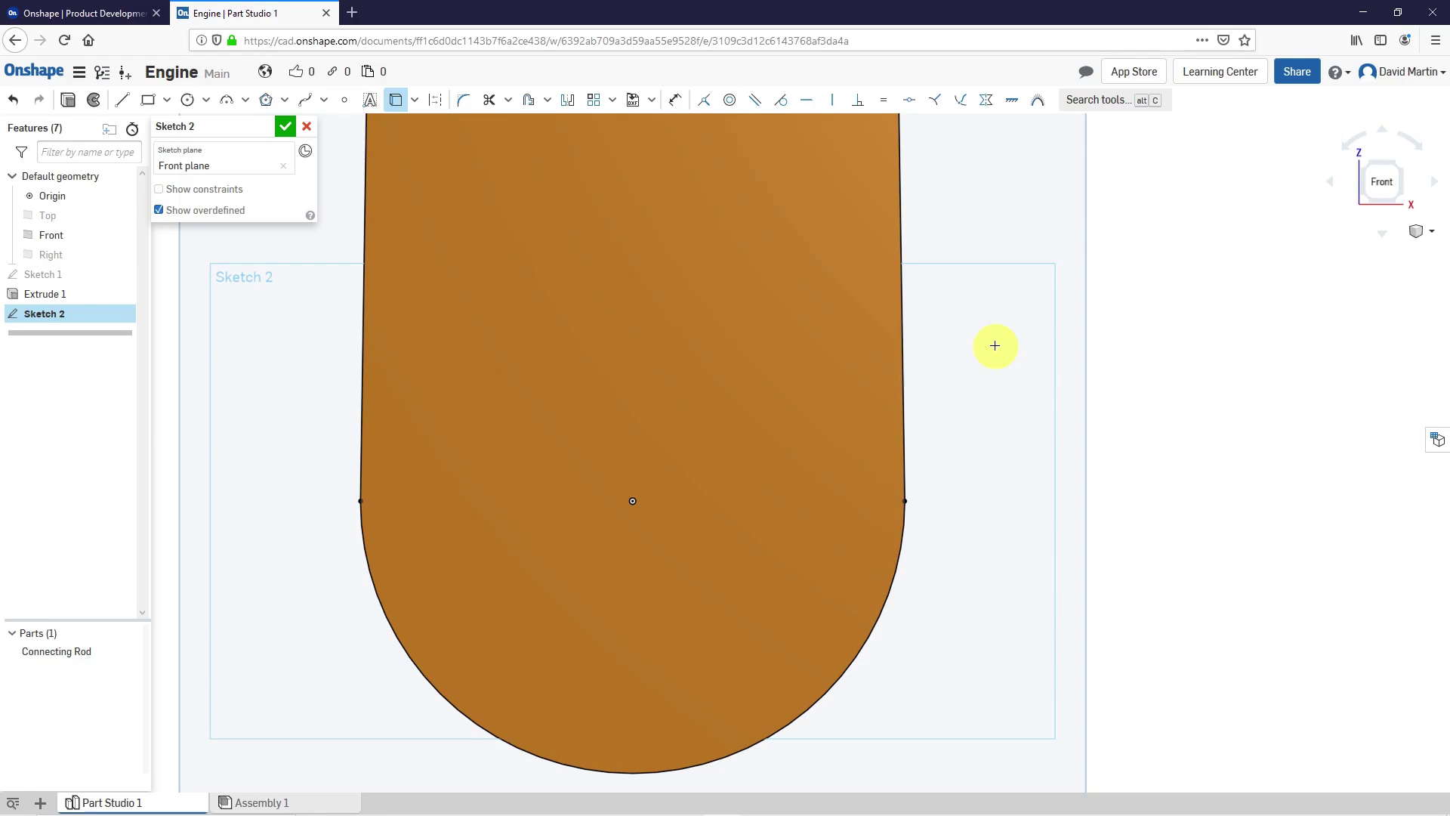
Step: Draw an 88.994 horizontal line between the two projected side edges
click(118, 107)
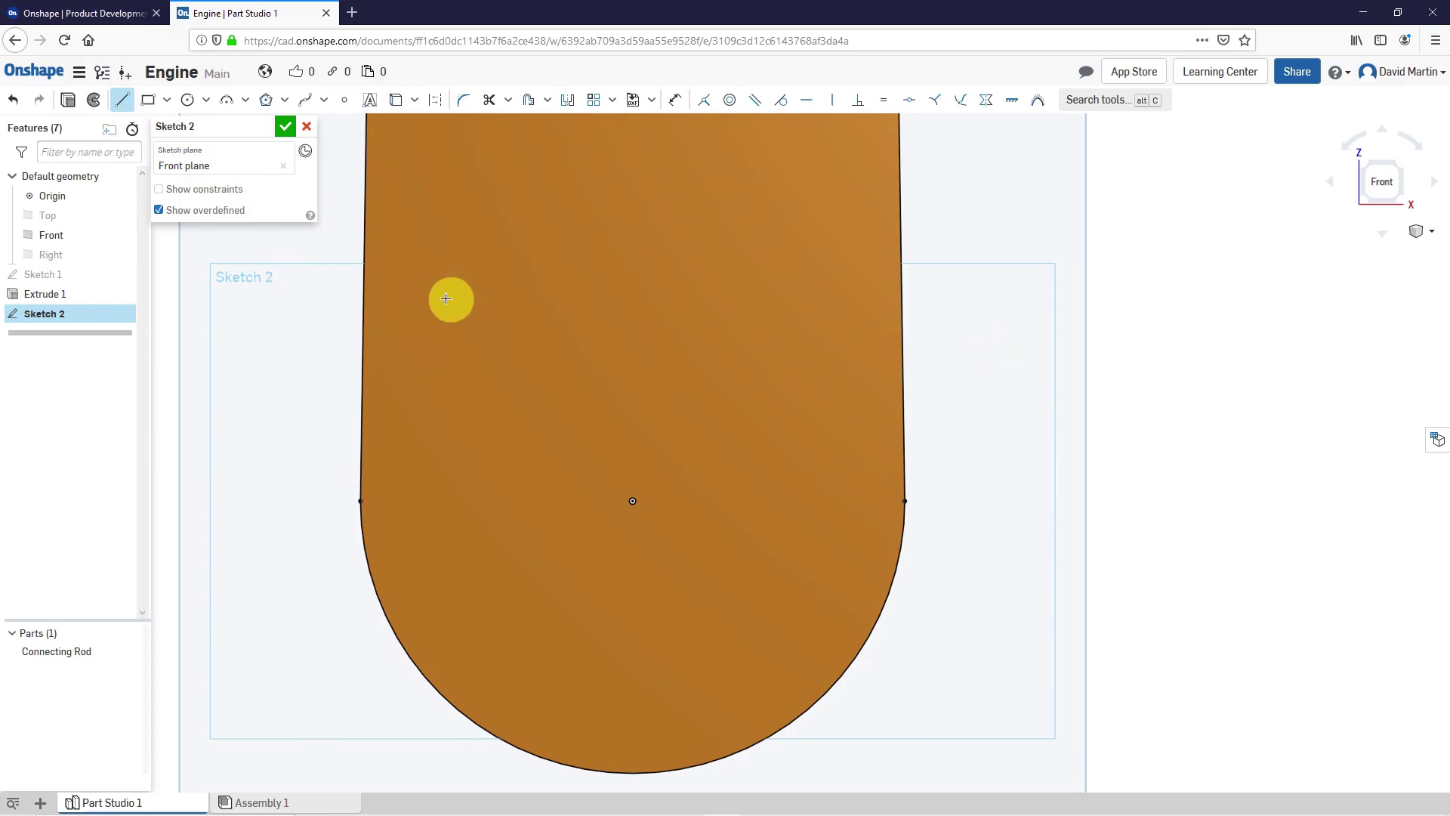
click(377, 300)
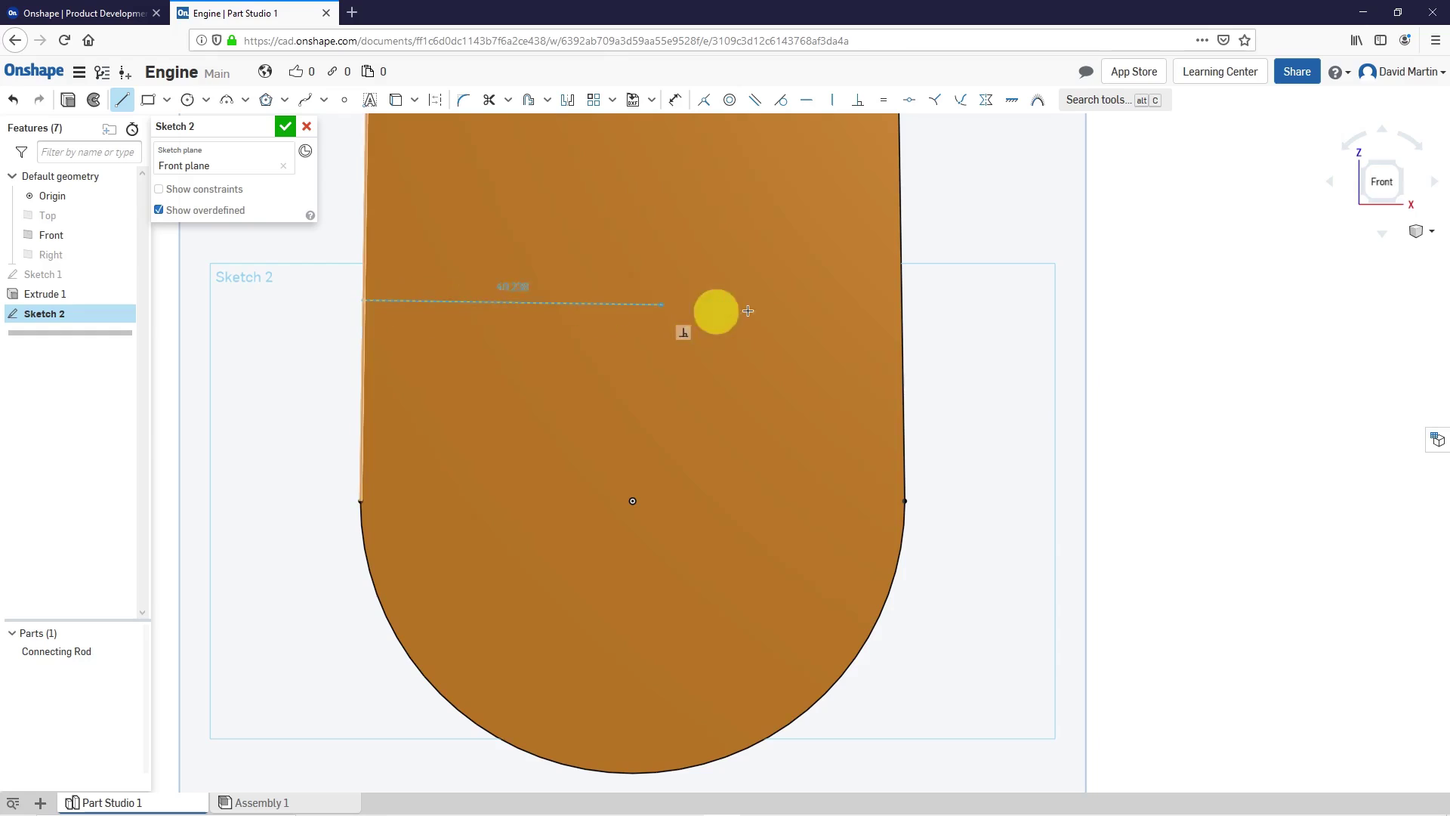
click(903, 295)
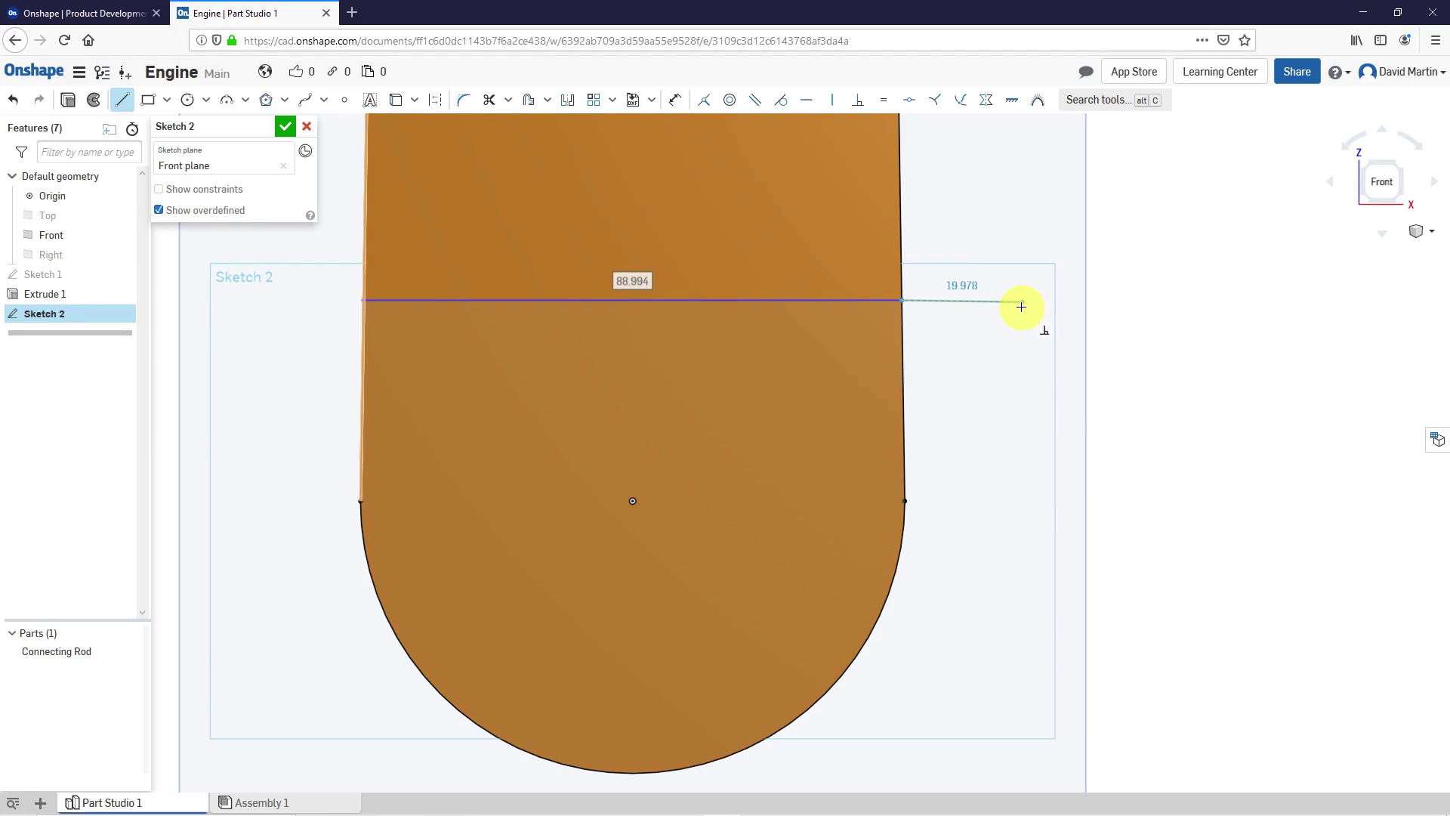
right_click(1024, 314)
click(1054, 327)
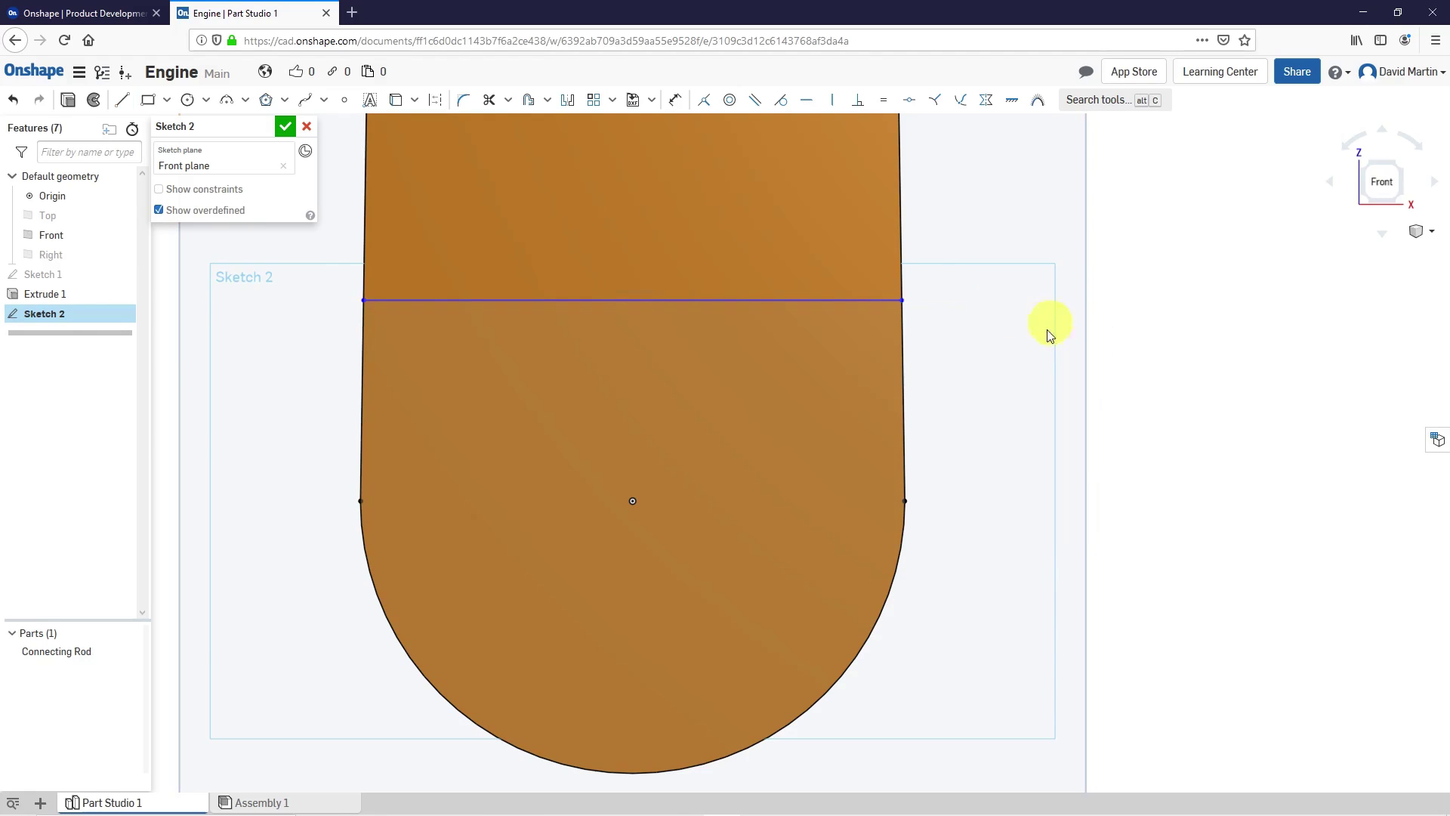
Step: Trim away the left edge segment above the horizontal line
scroll(828, 497, down, 2)
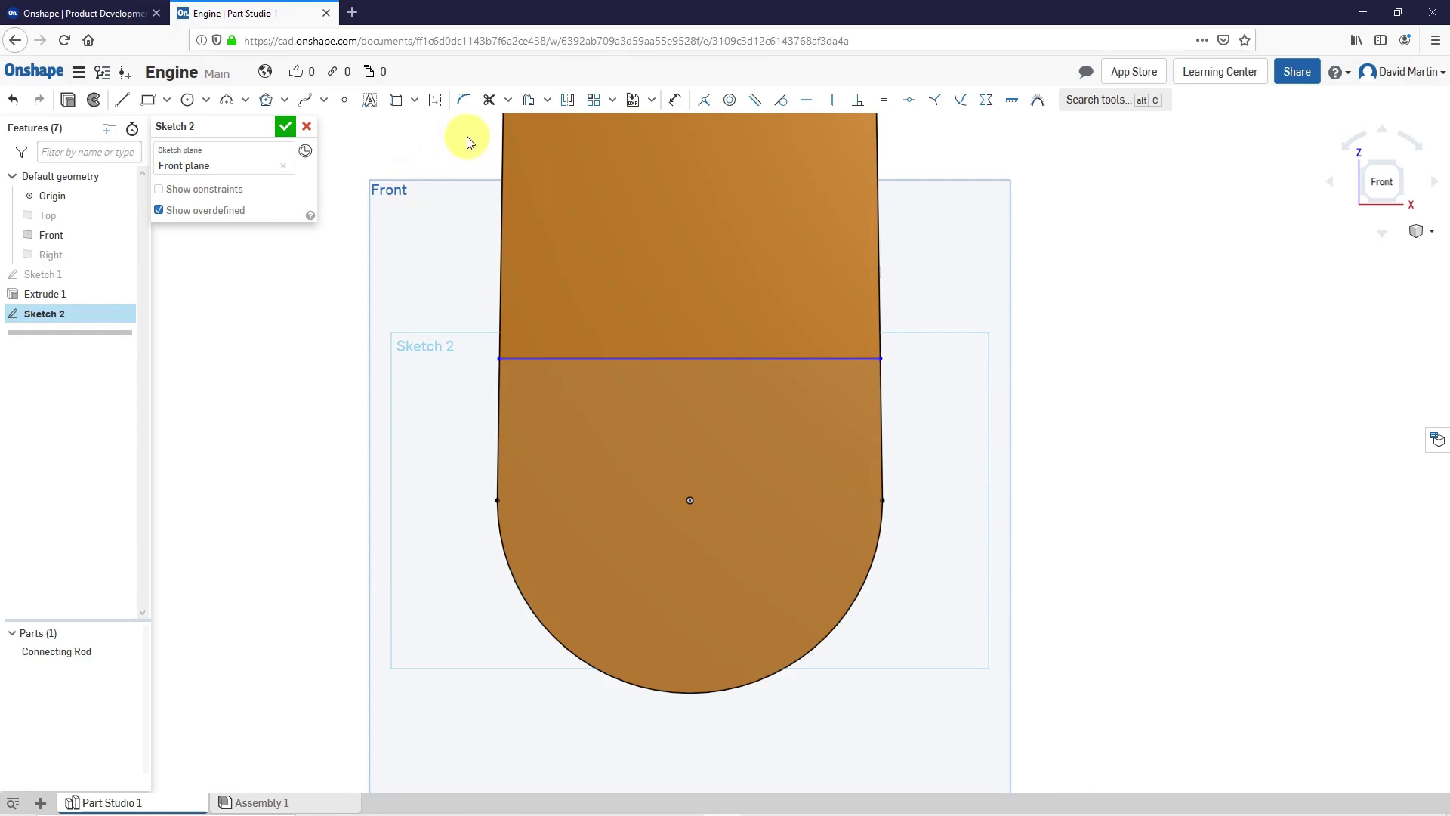
click(488, 106)
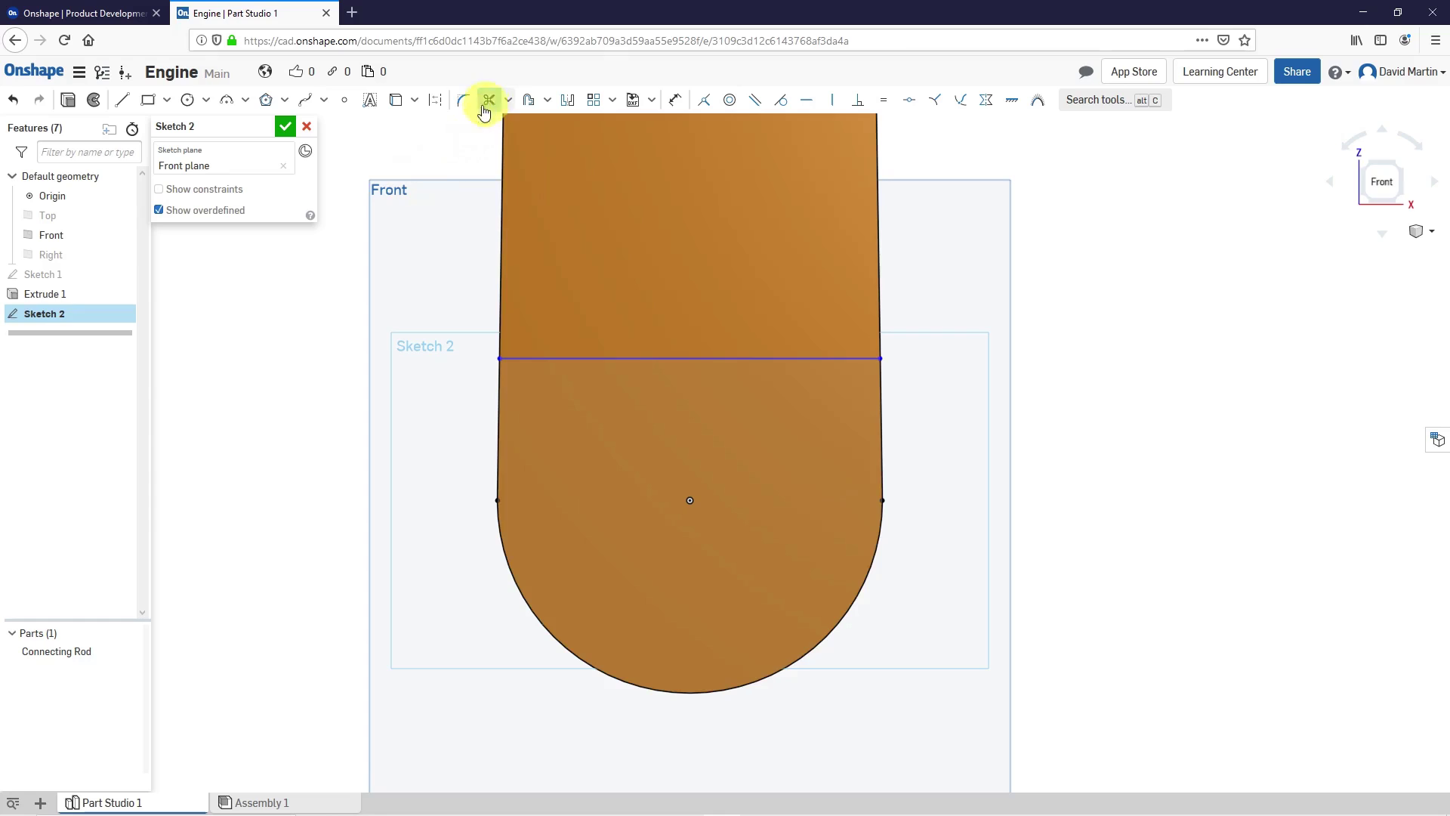
click(504, 187)
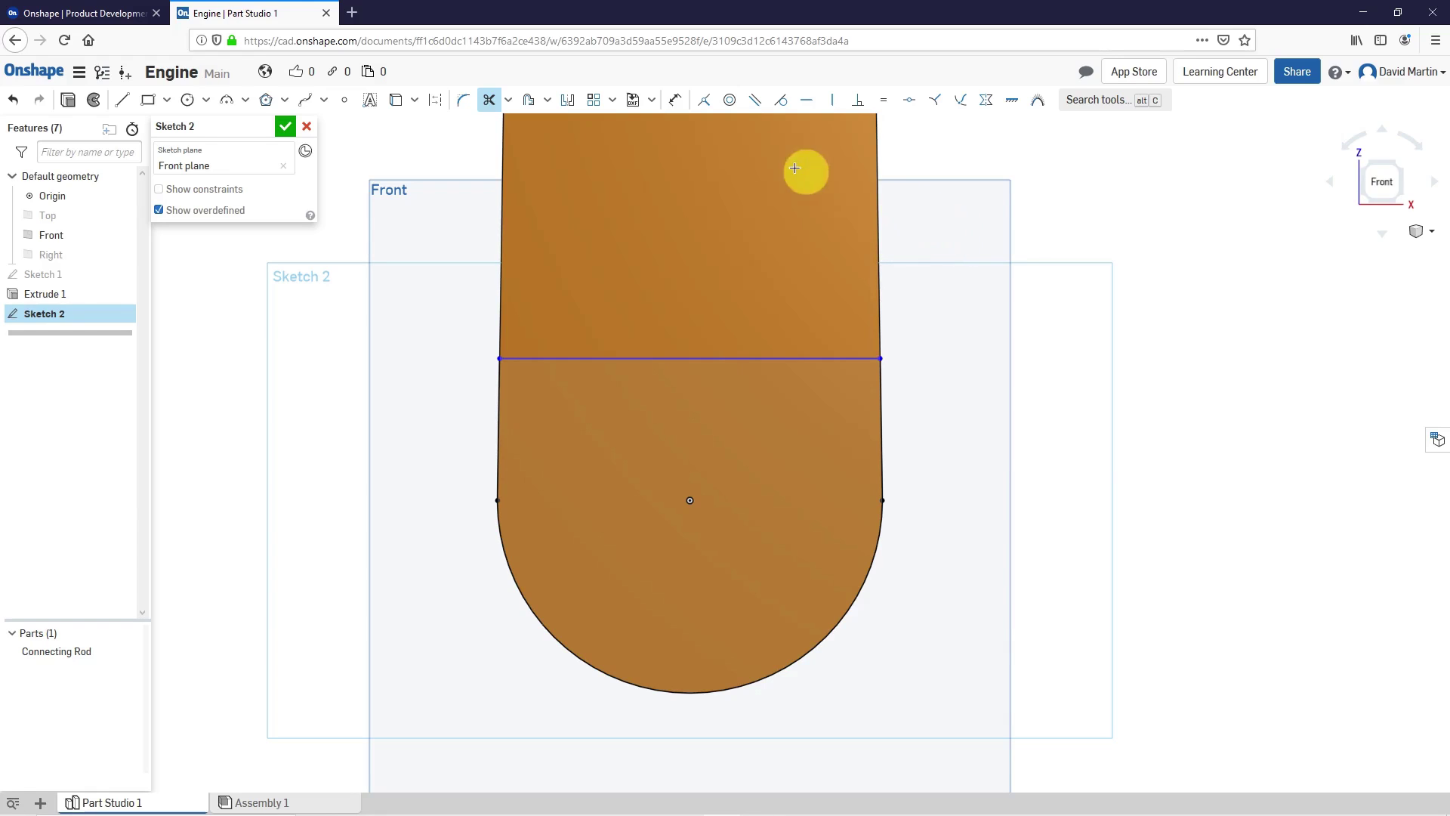
Step: Dimension the horizontal line 90 above the bottom of the rounded end
click(674, 100)
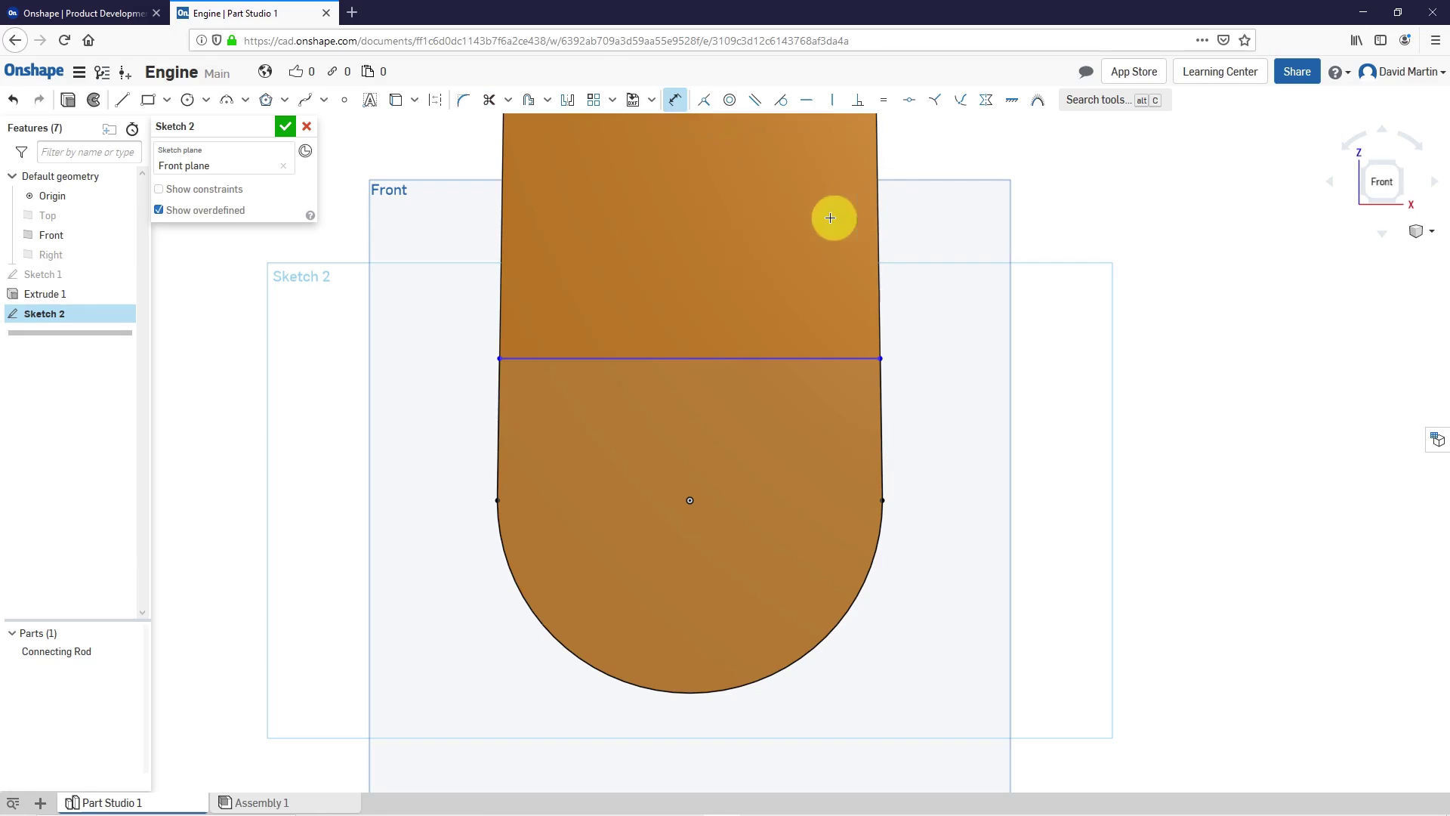
click(762, 358)
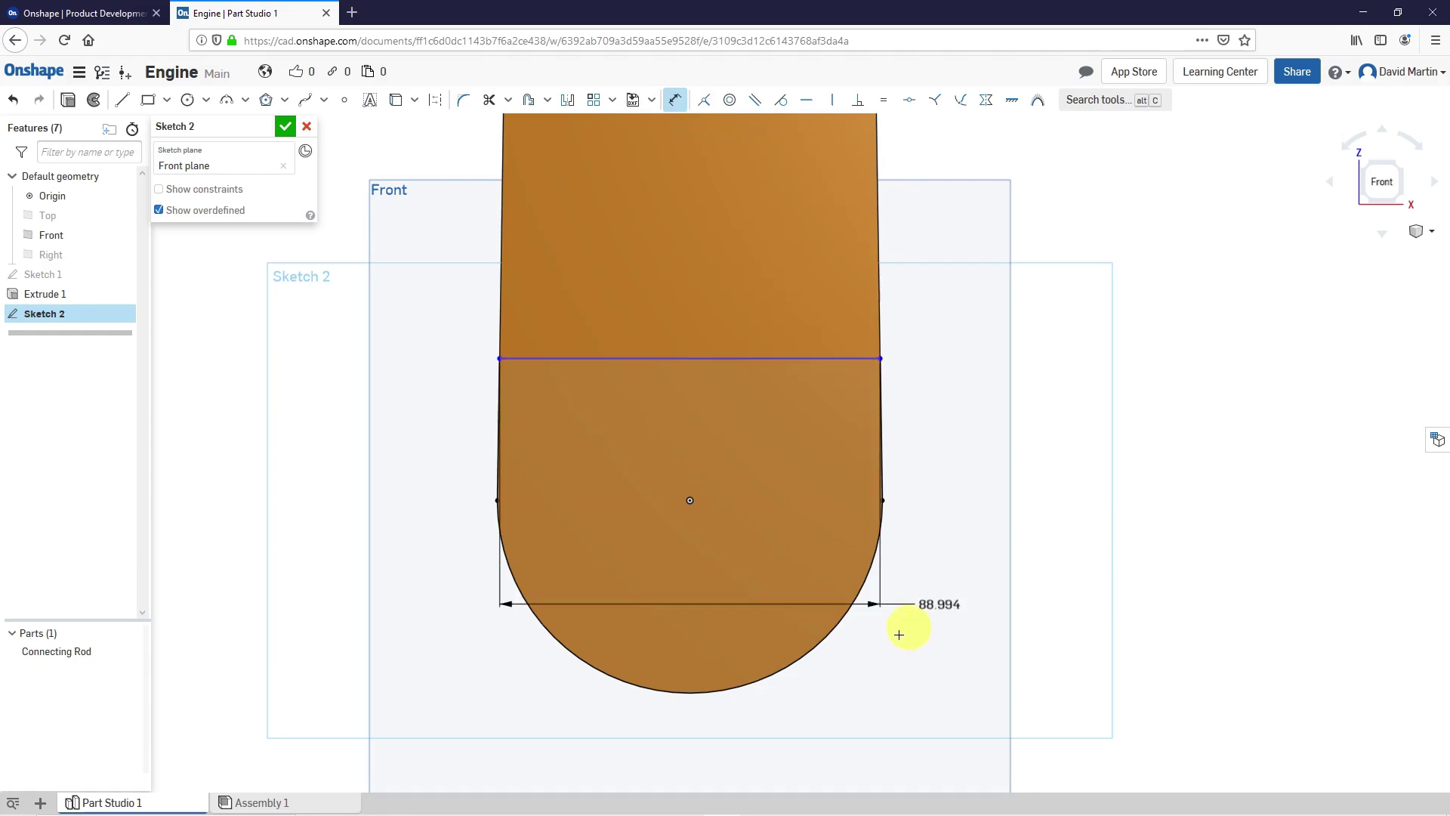
click(691, 691)
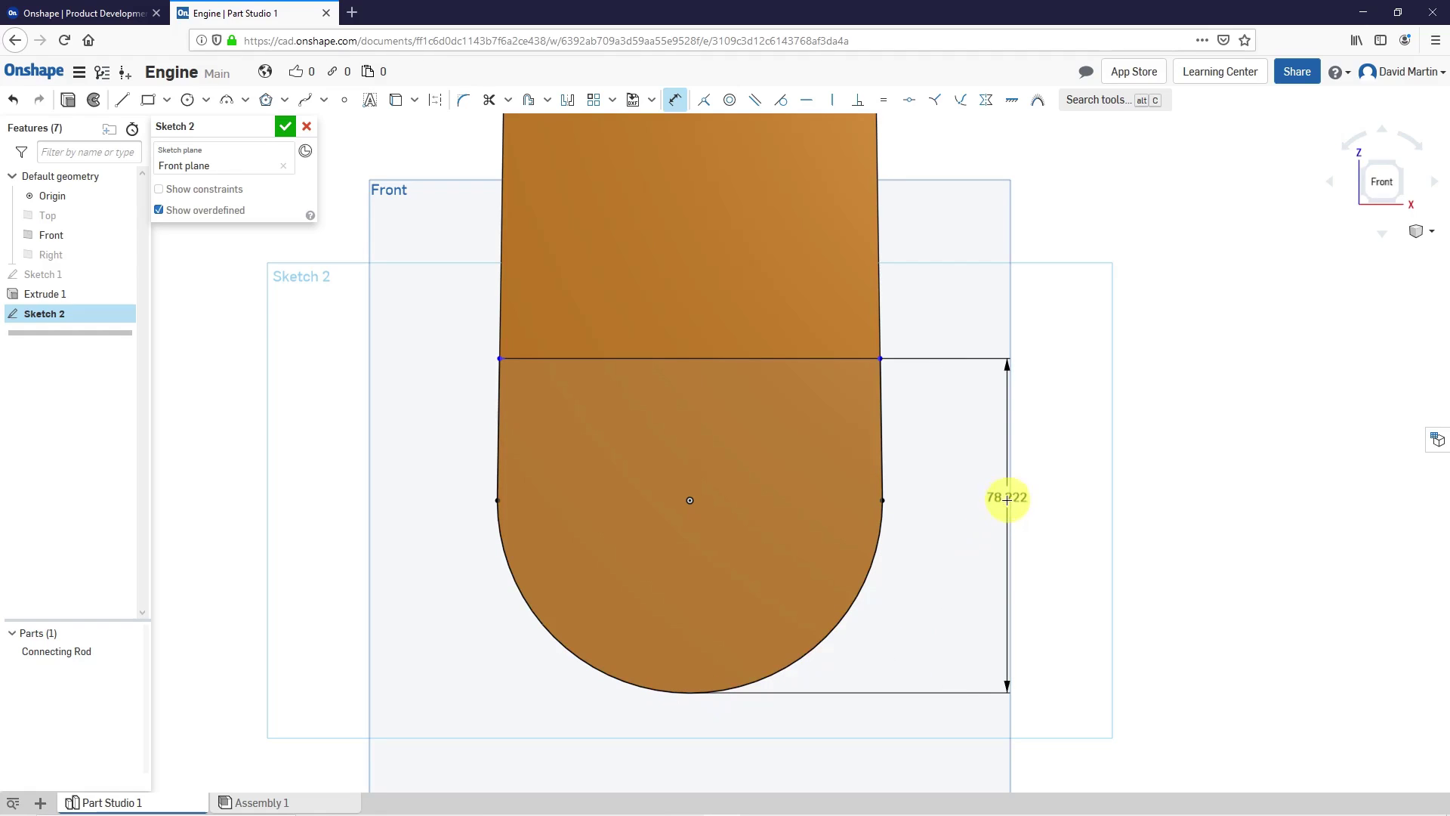
click(1008, 525)
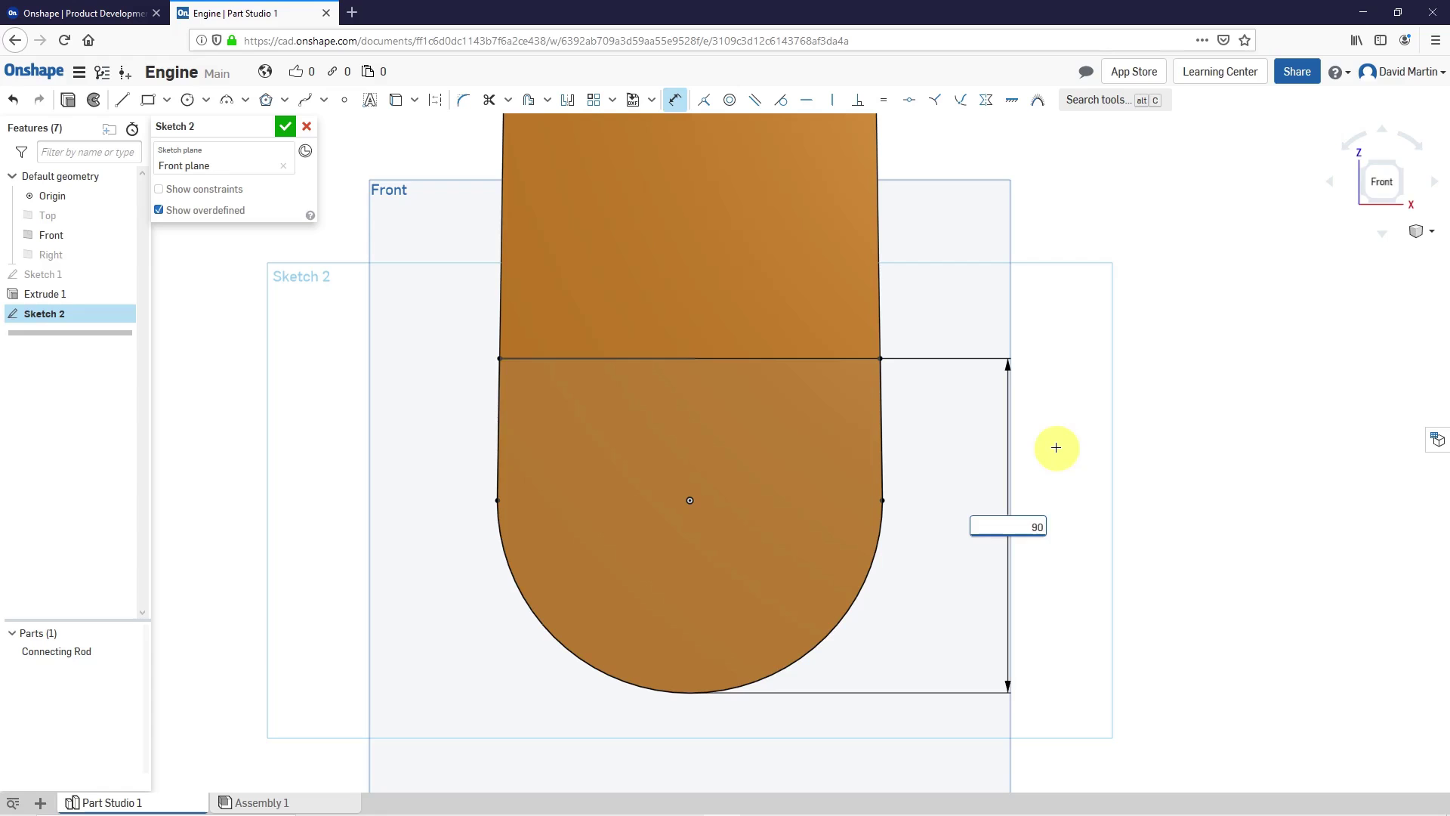
text(90)
key(Return)
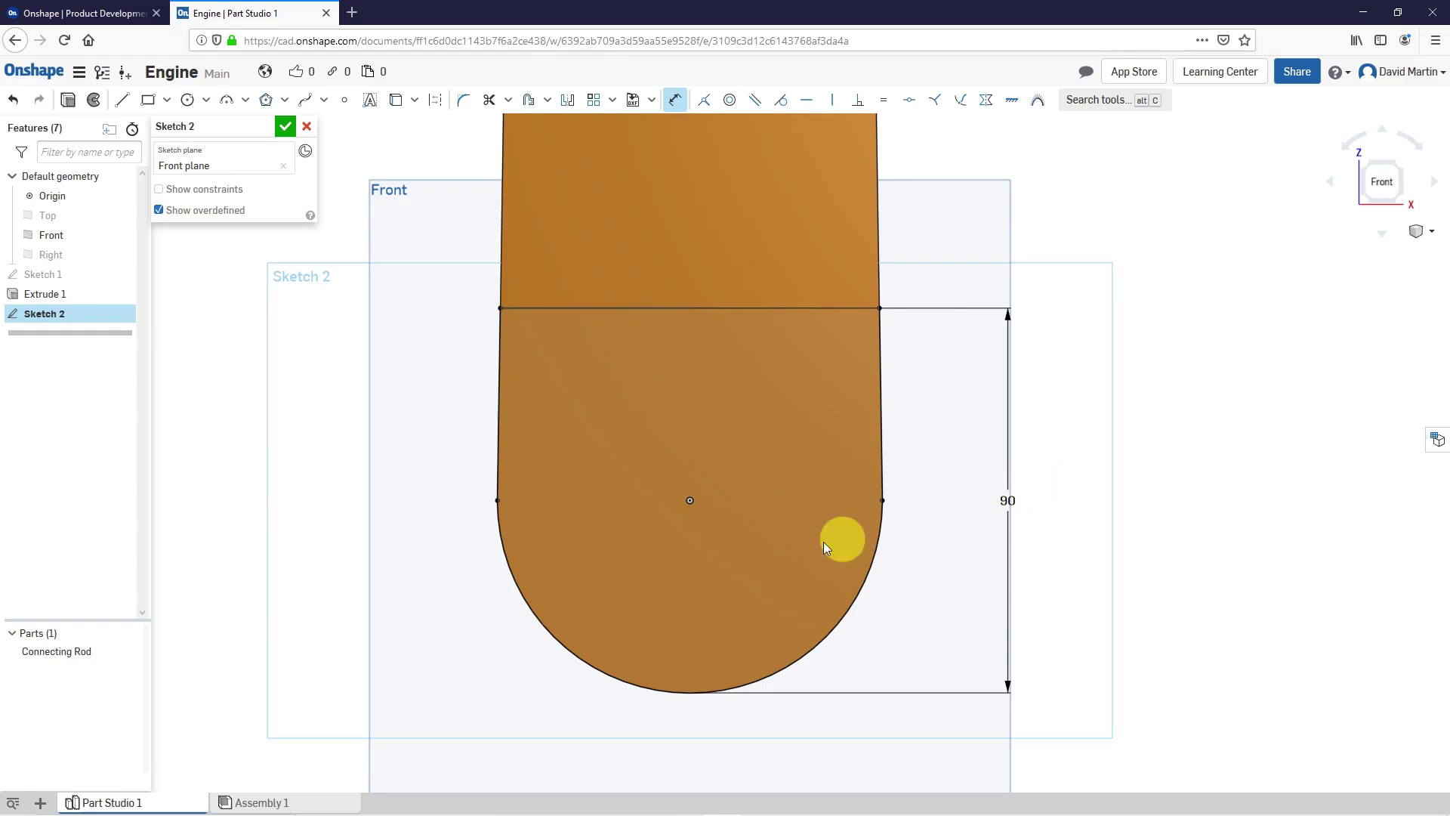
scroll(772, 479, down, 5)
mouse_move(776, 481)
right_down()
mouse_move(732, 491)
mouse_move(731, 521)
right_up()
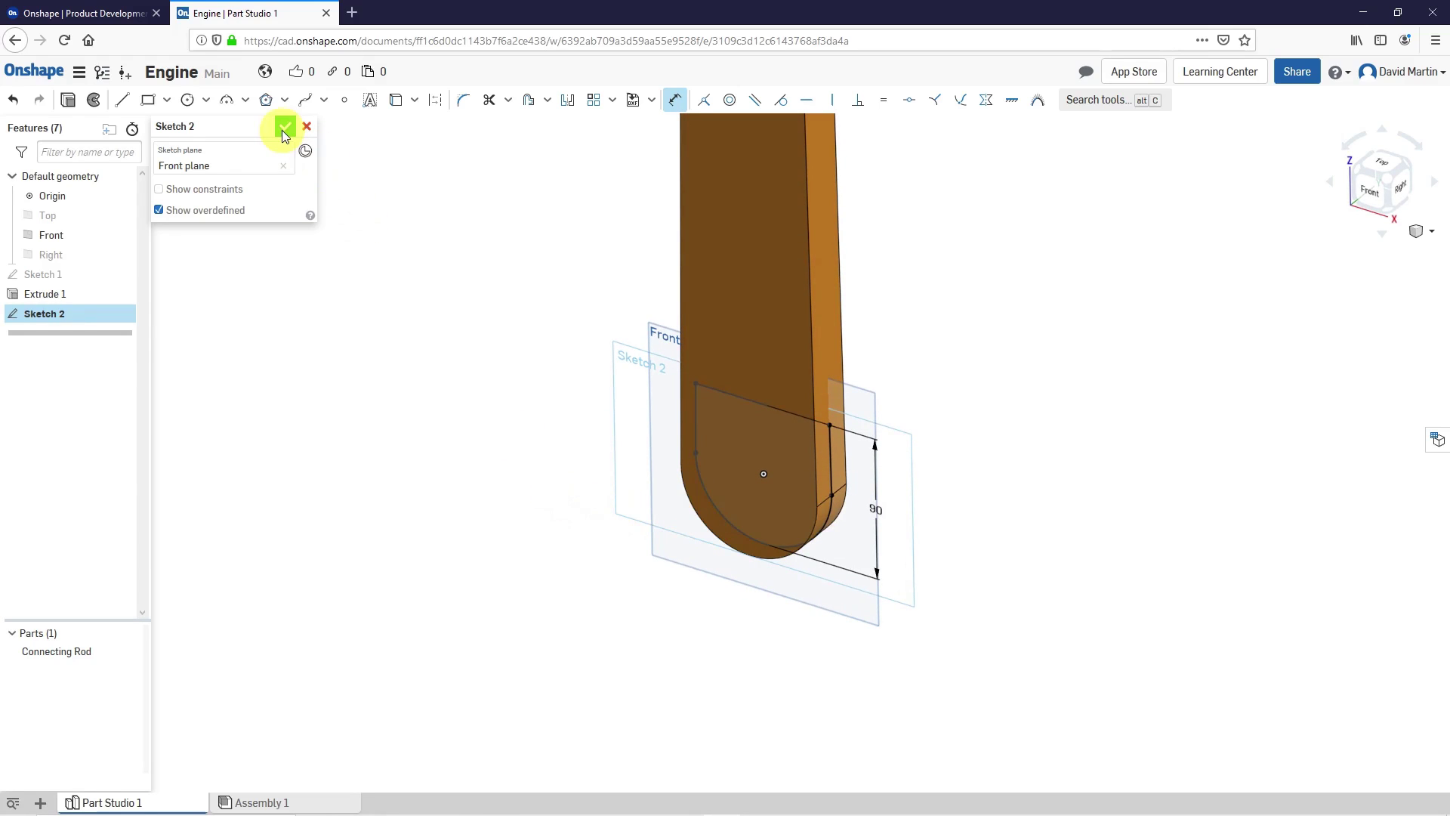
Step: Finish Sketch 2 and extrude its region 60 mm symmetric, adding to the Connecting Rod
click(284, 128)
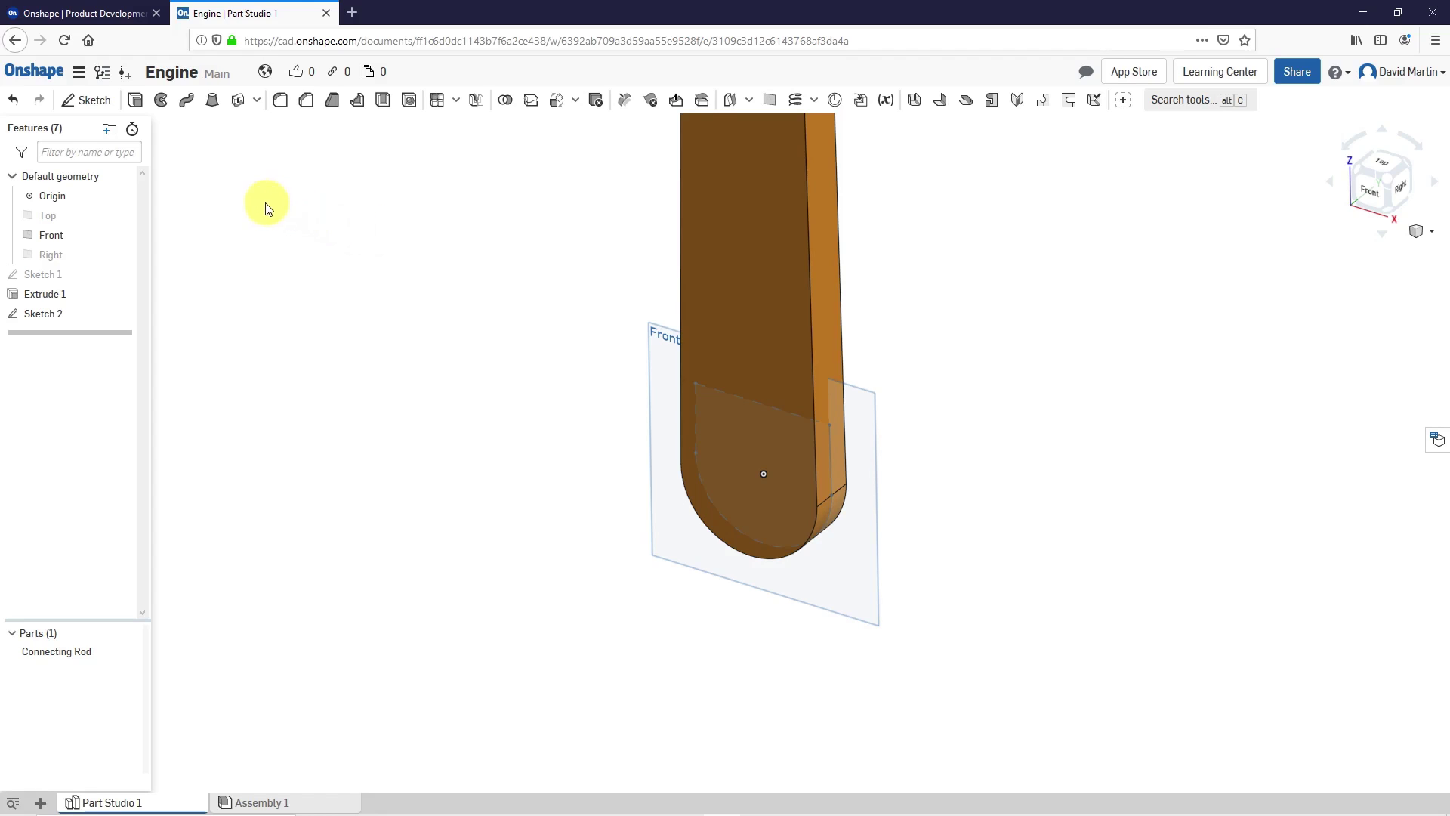
click(139, 100)
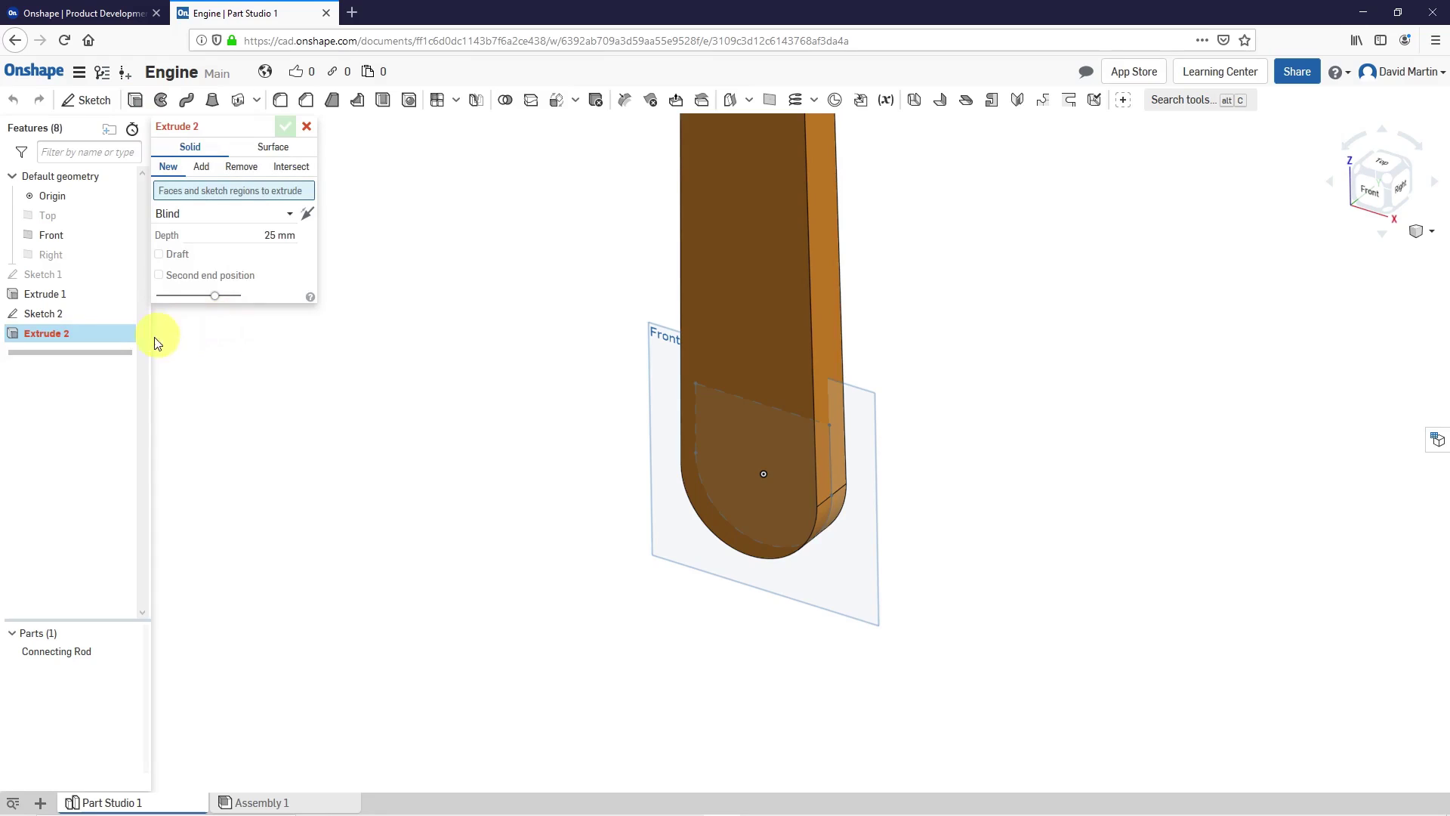
click(44, 312)
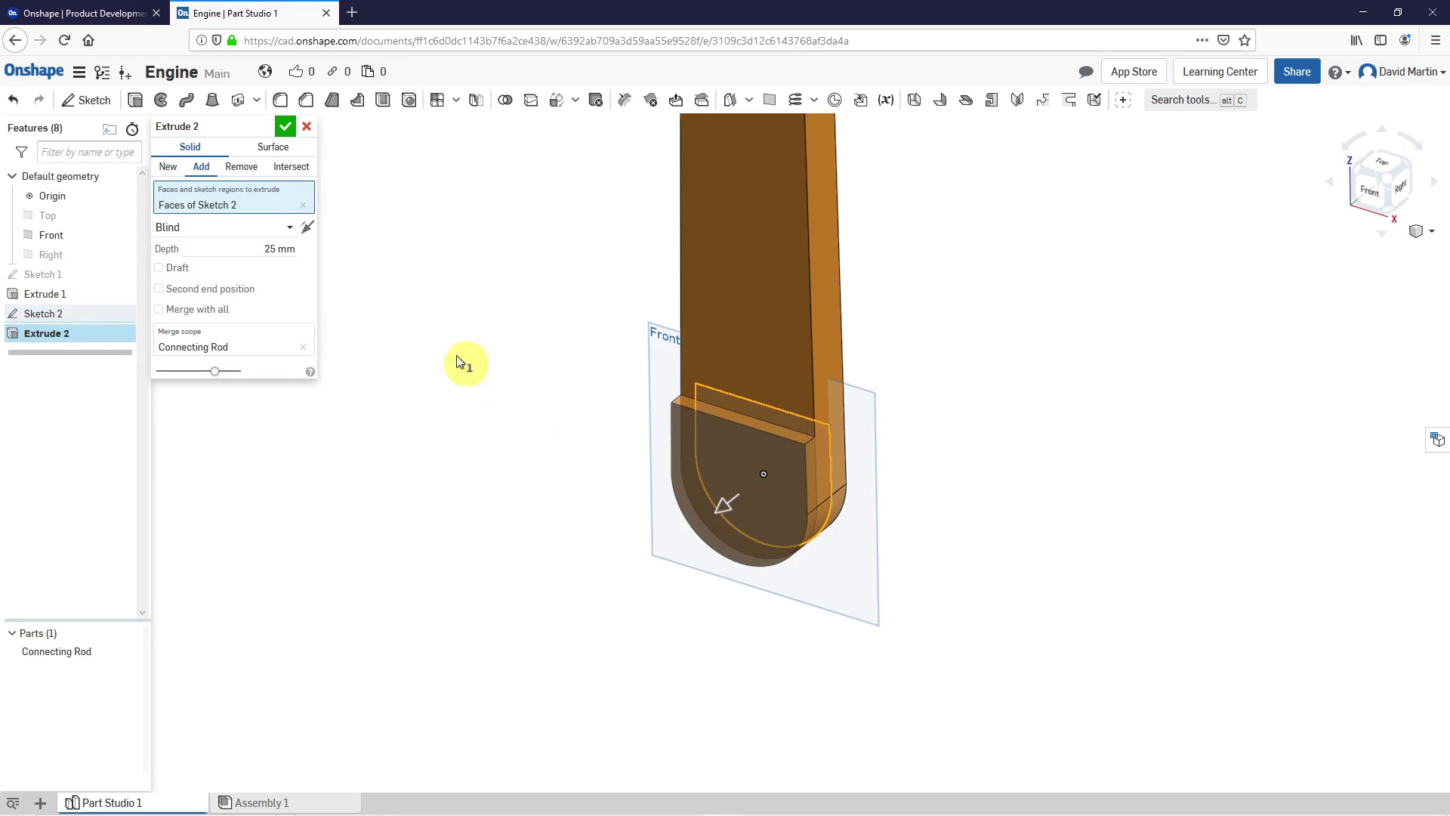
click(286, 228)
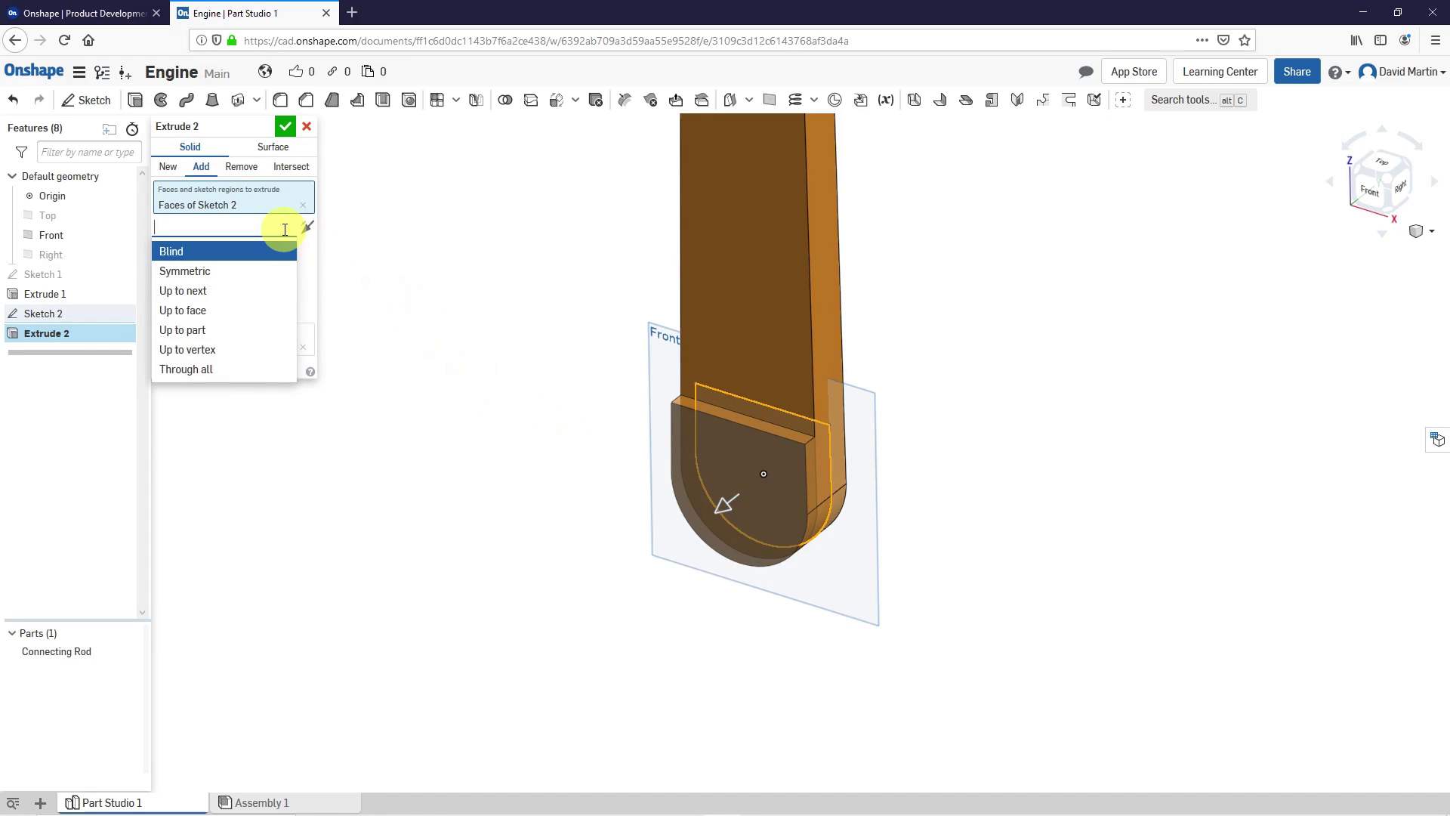
click(246, 277)
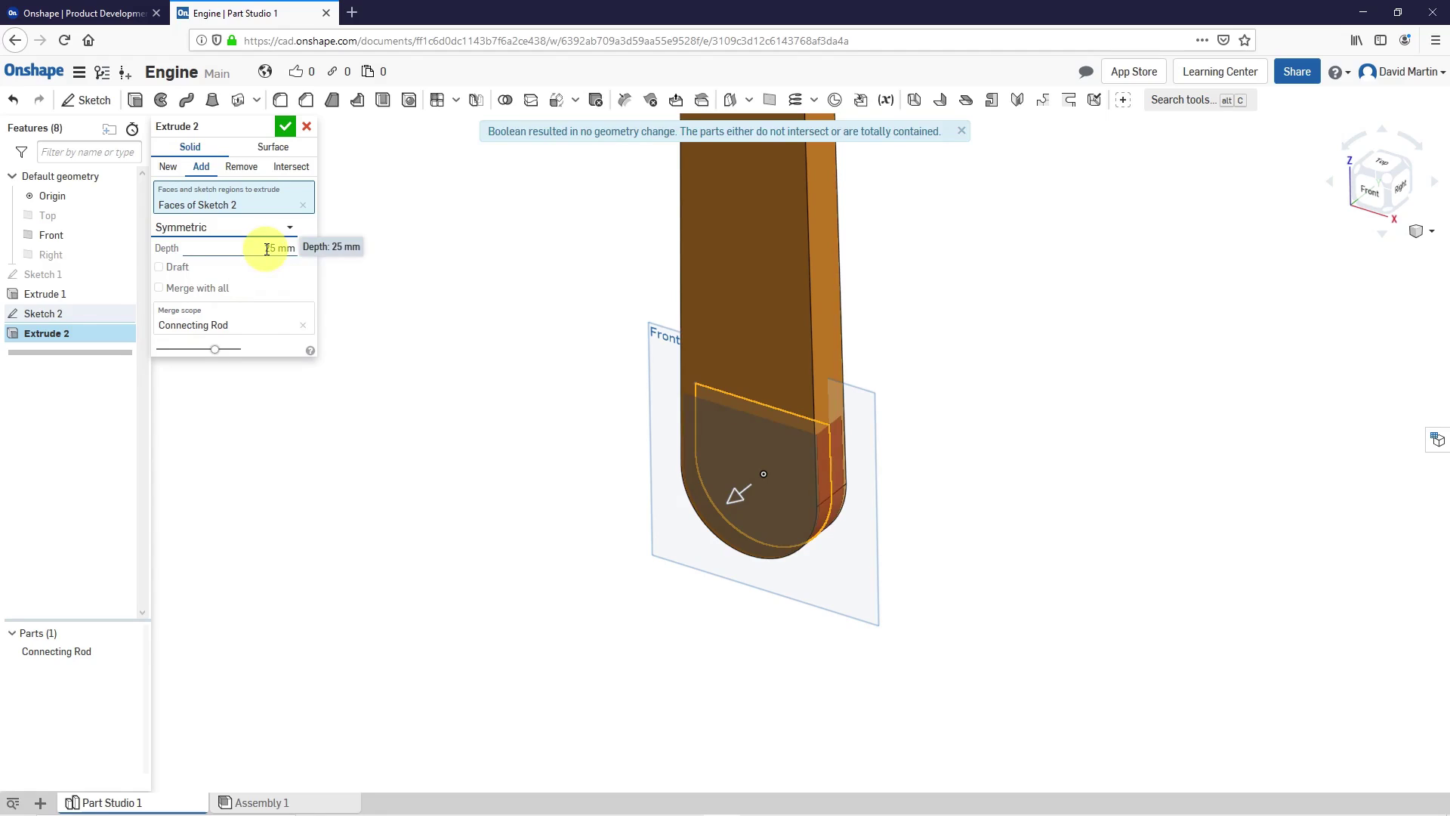
double_click(268, 248)
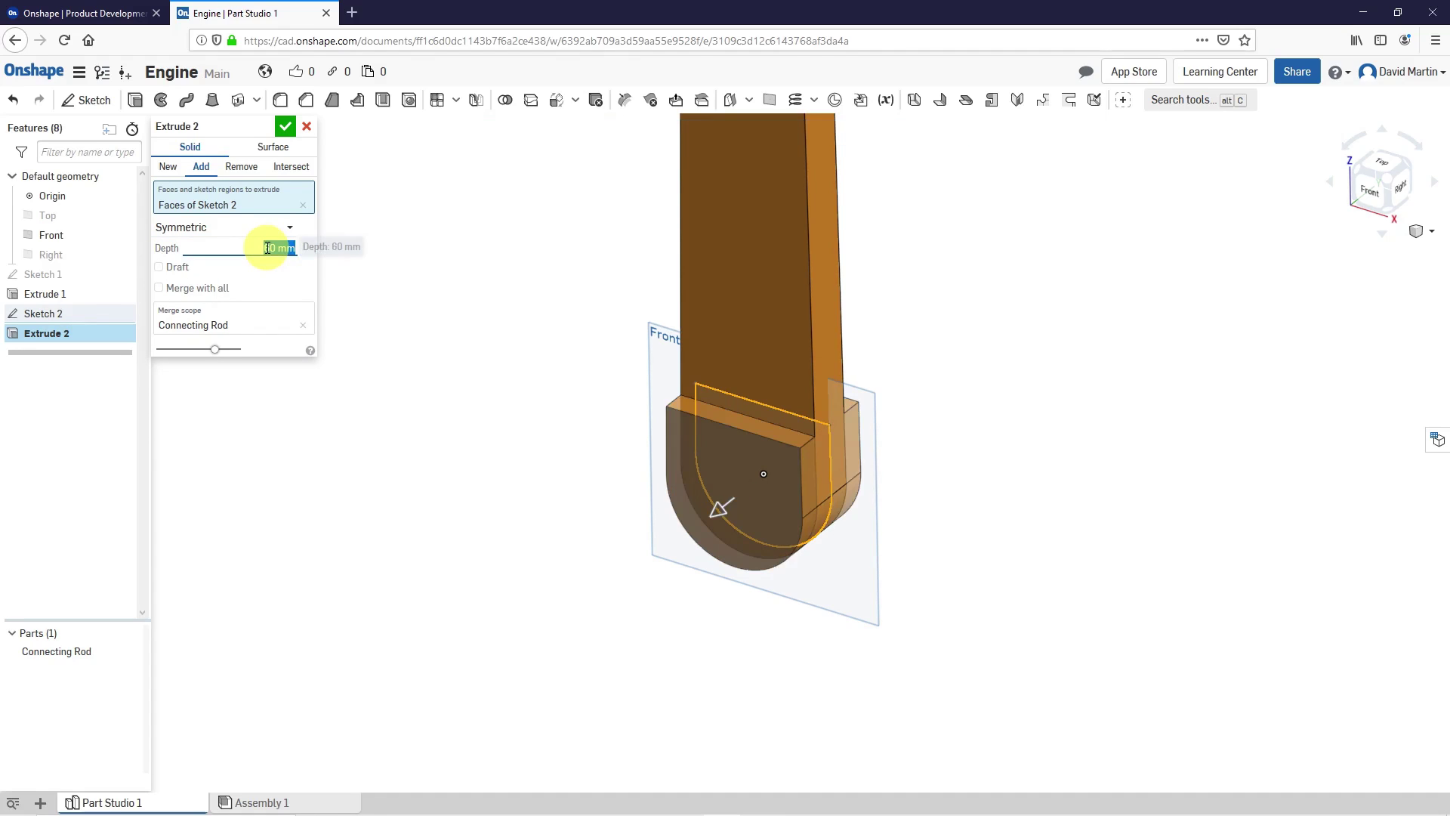
scroll(559, 573, down, 3)
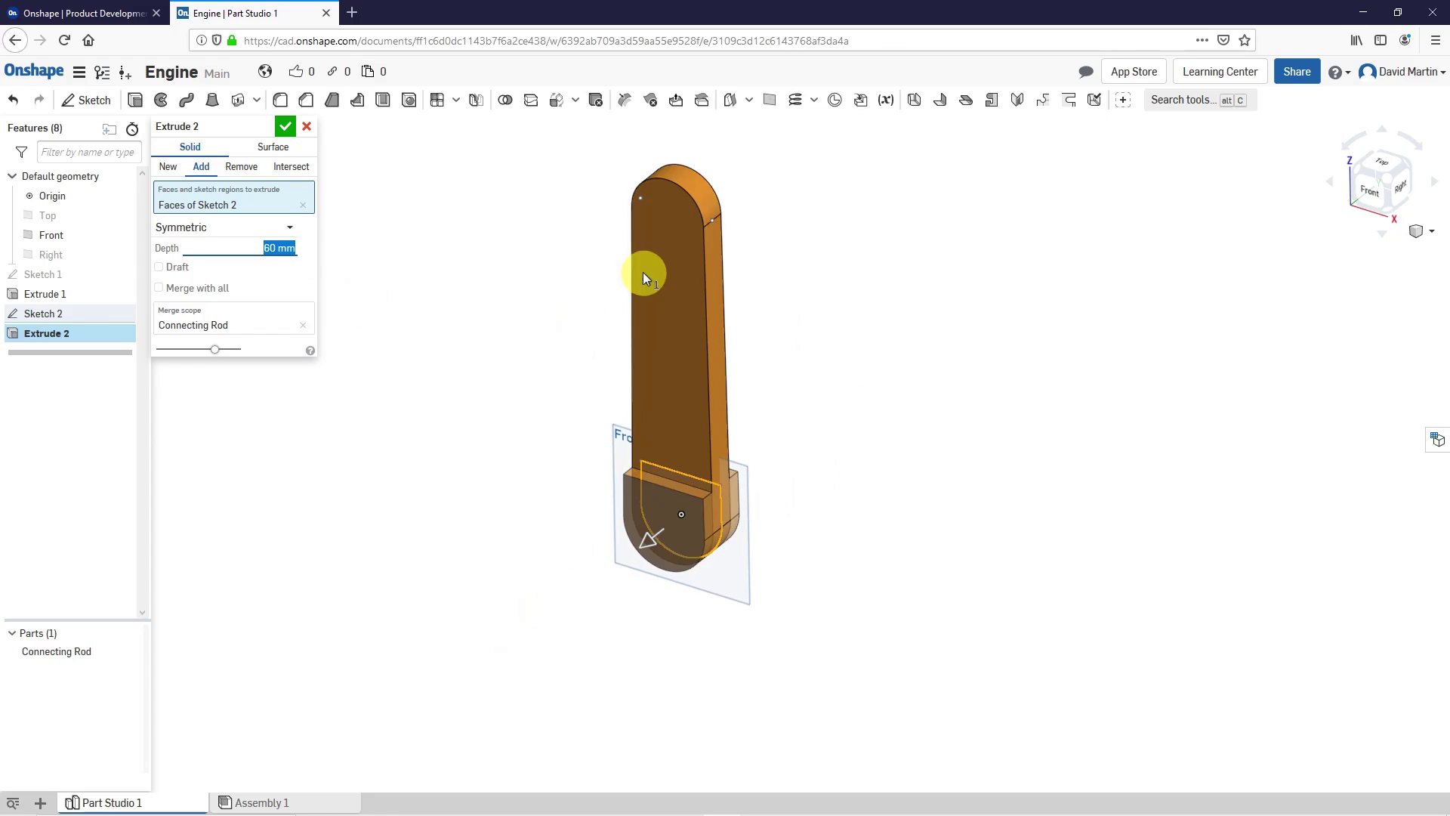
scroll(642, 272, up, 2)
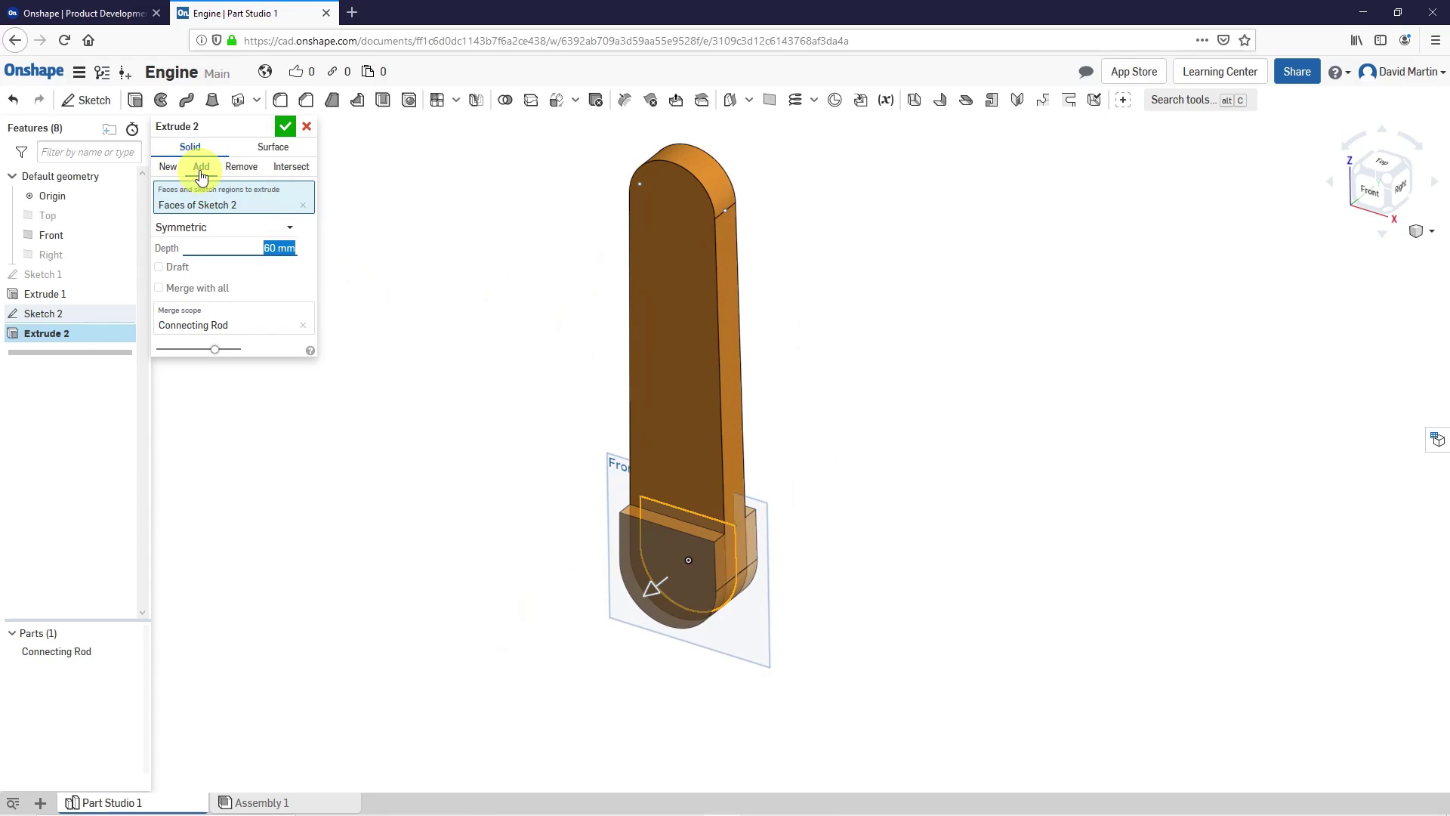
click(244, 175)
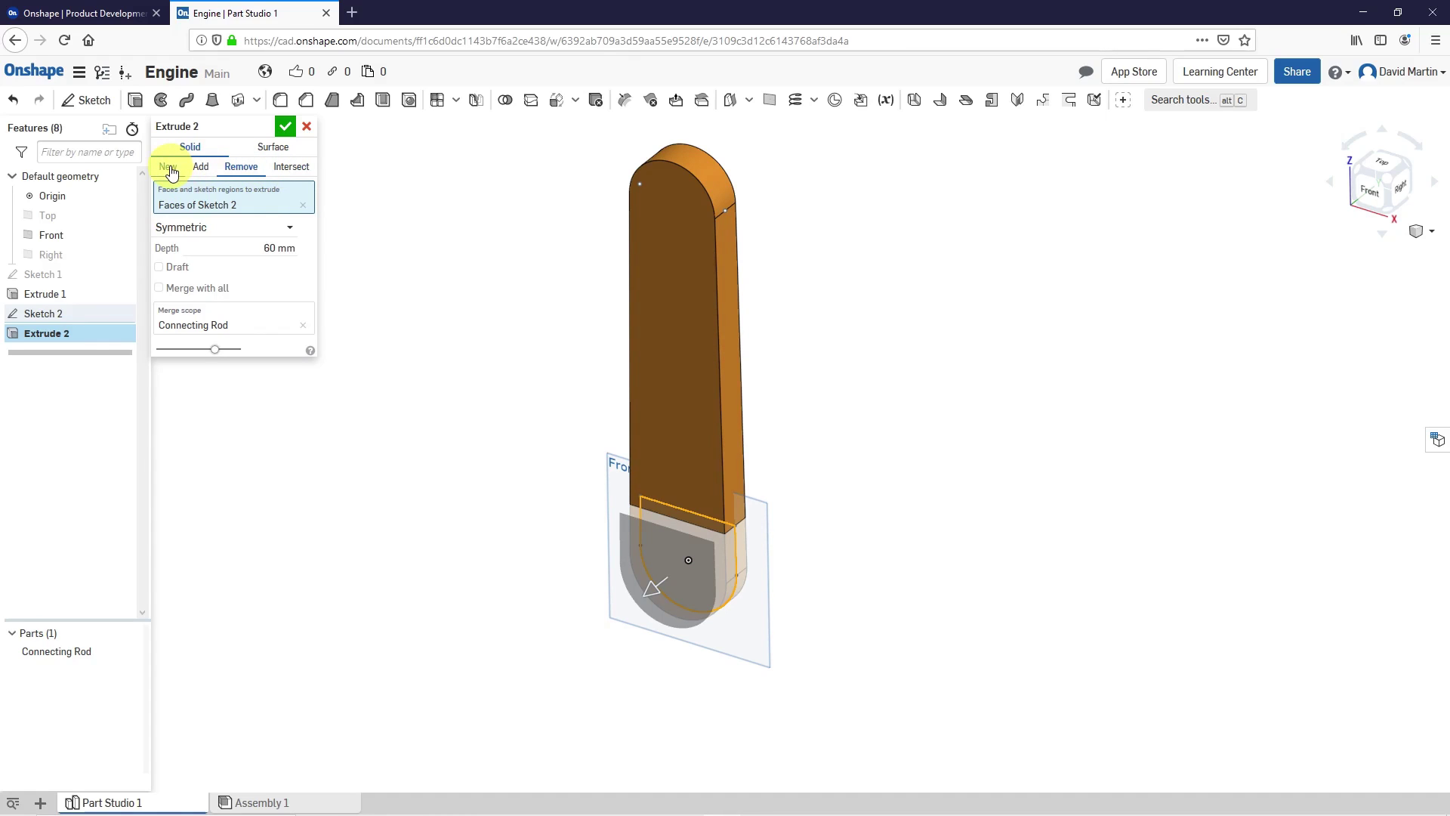
click(200, 166)
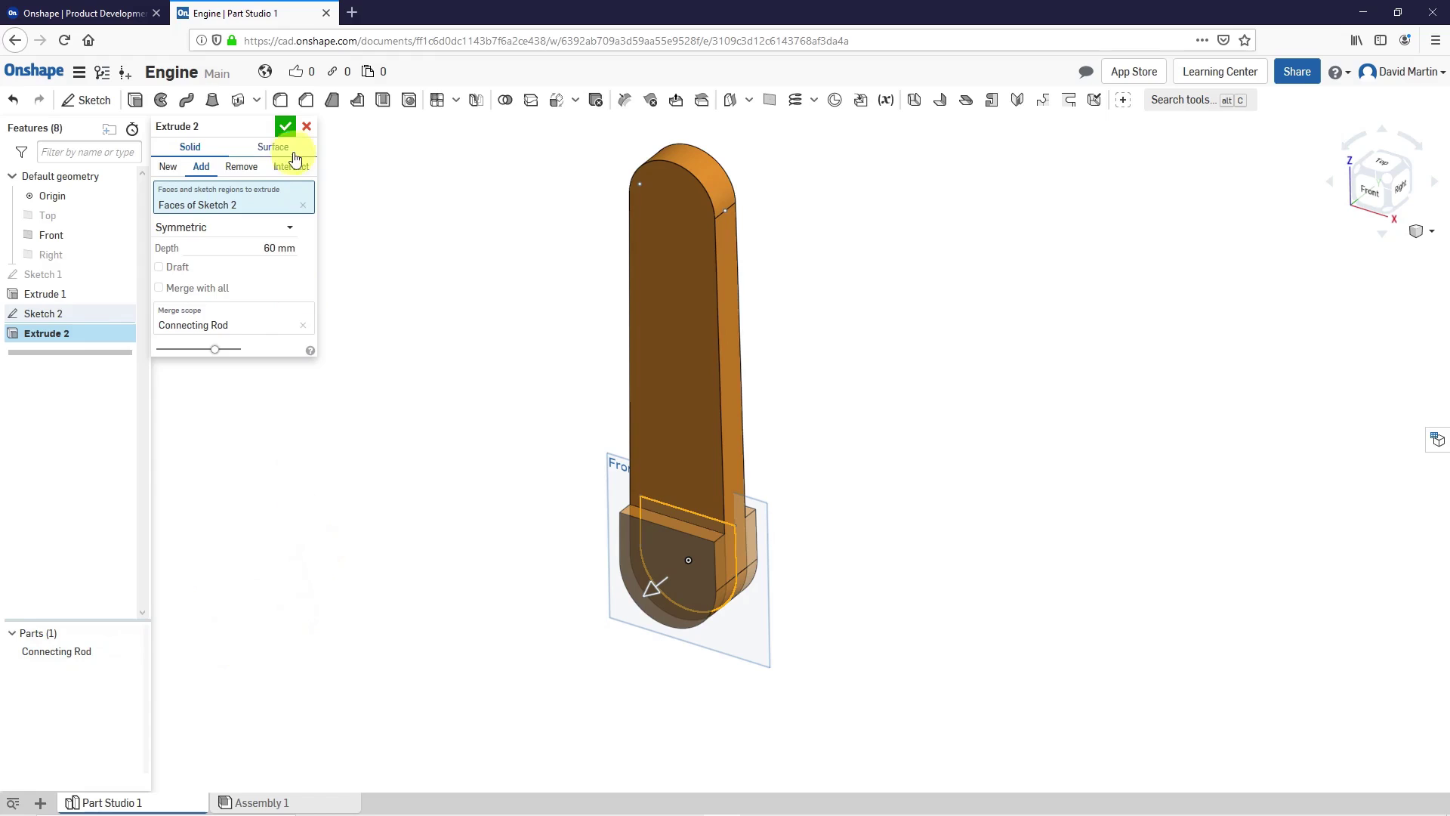
click(285, 128)
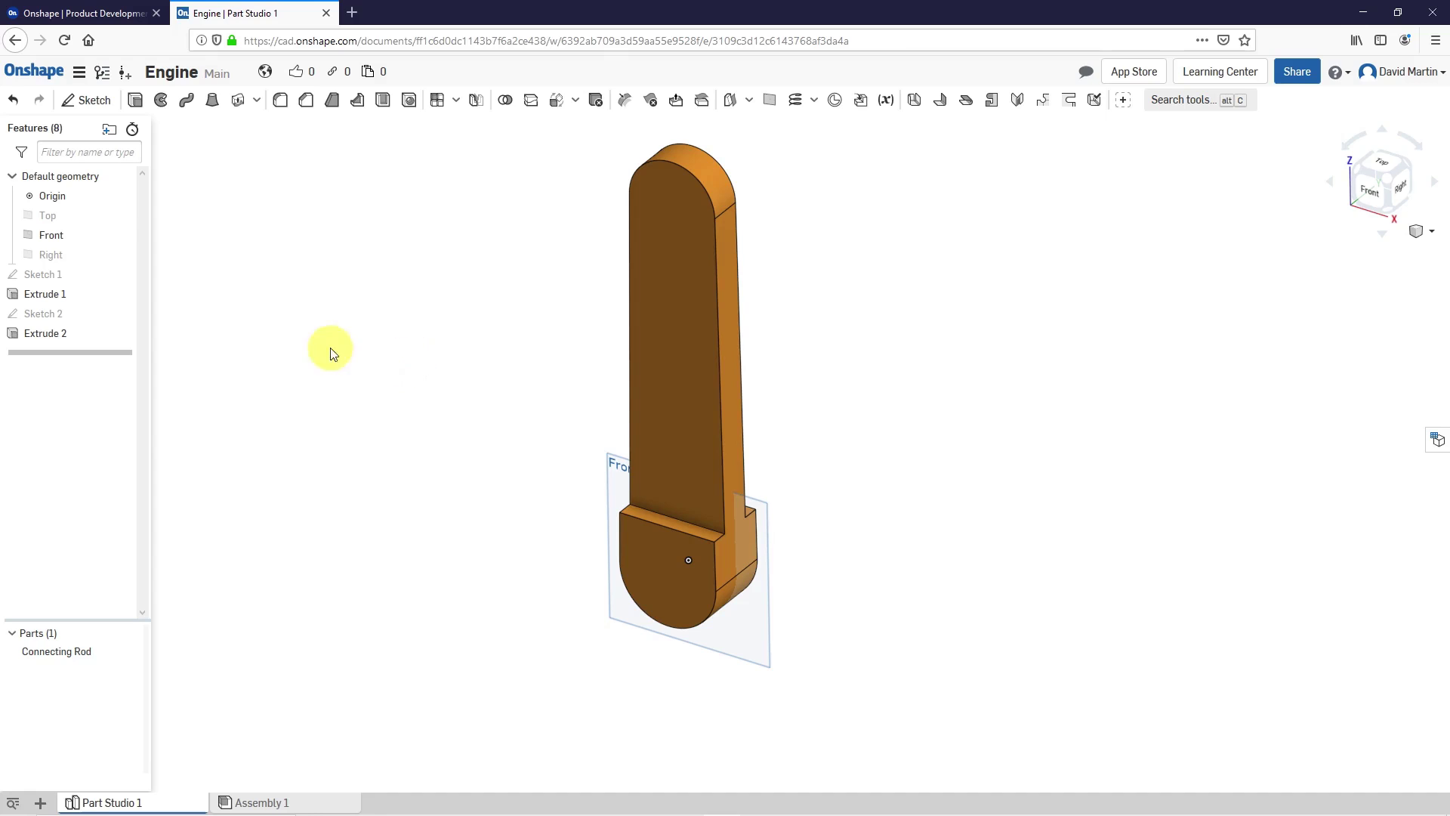
Step: Start a Front-plane sketch and project the rod's top arc and both side edges
click(96, 105)
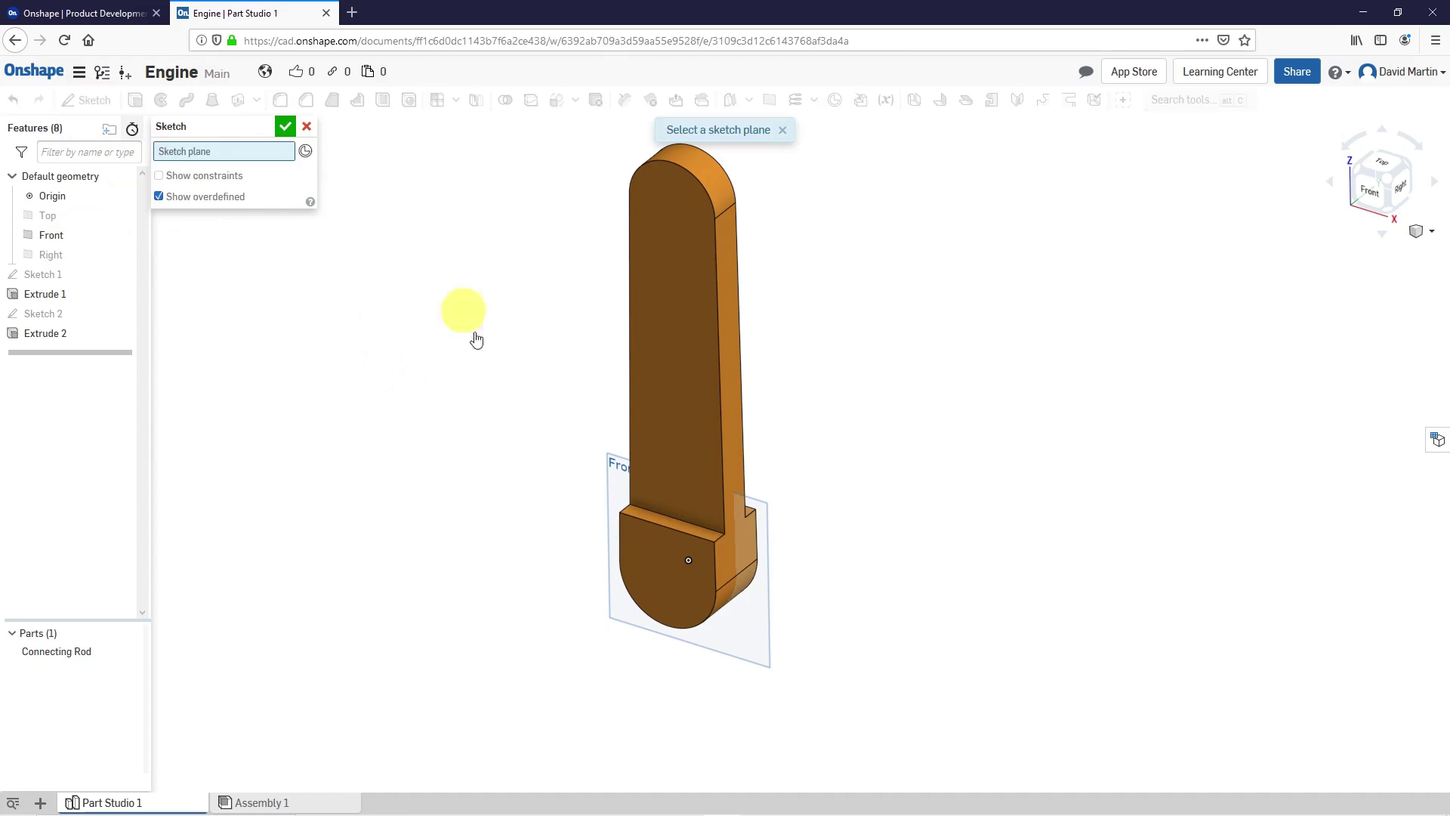
click(614, 478)
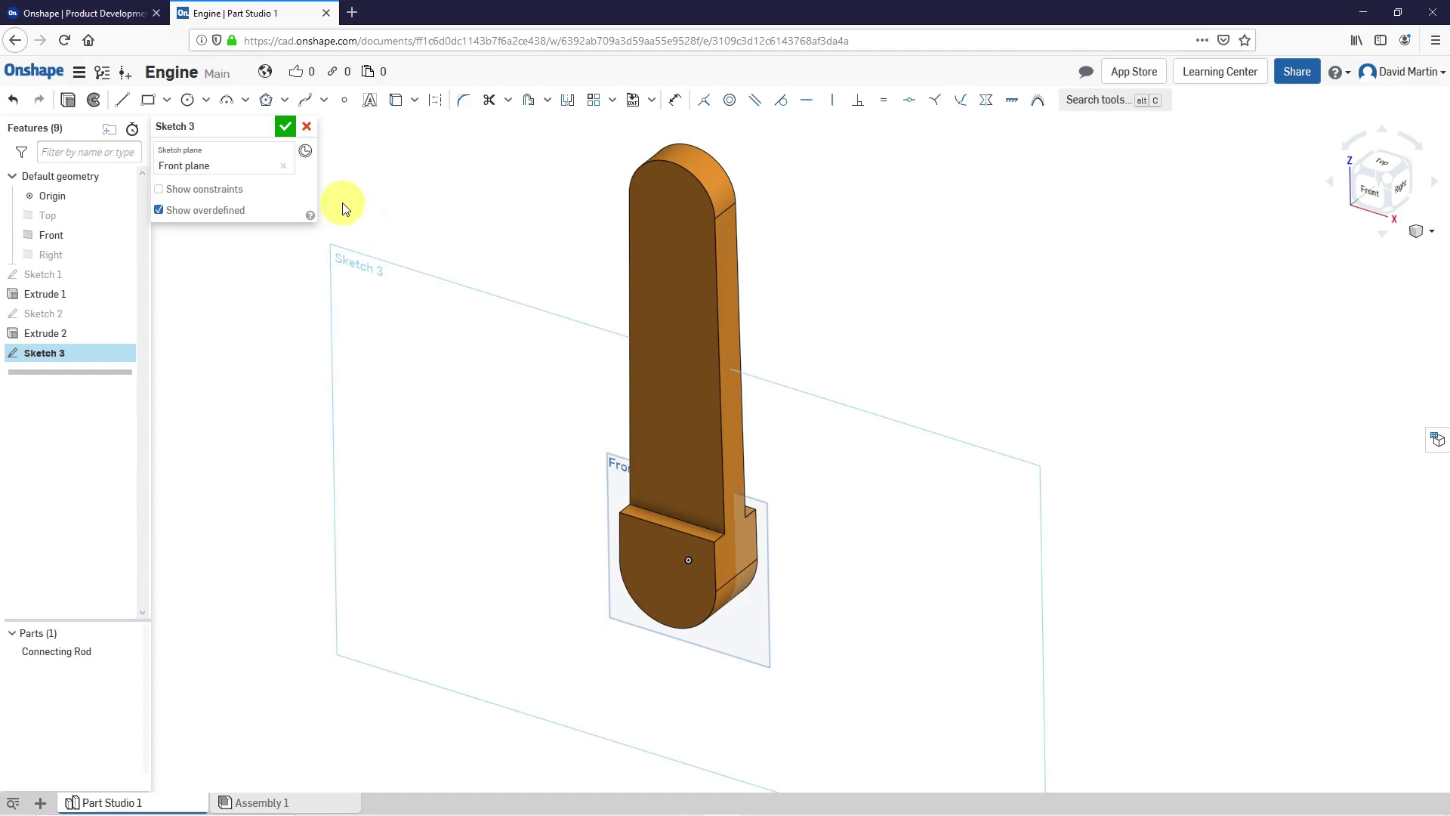
click(393, 99)
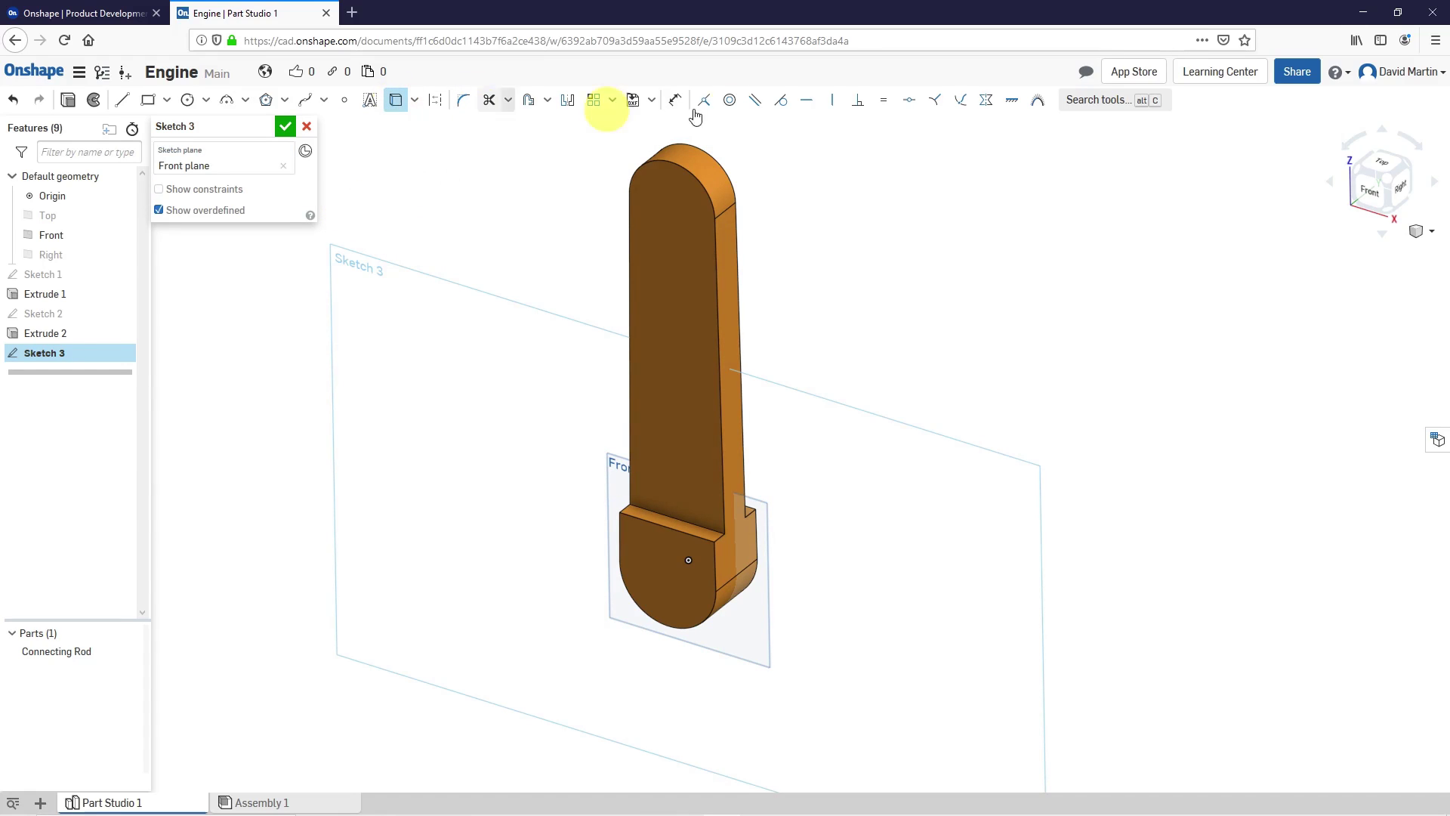
click(678, 167)
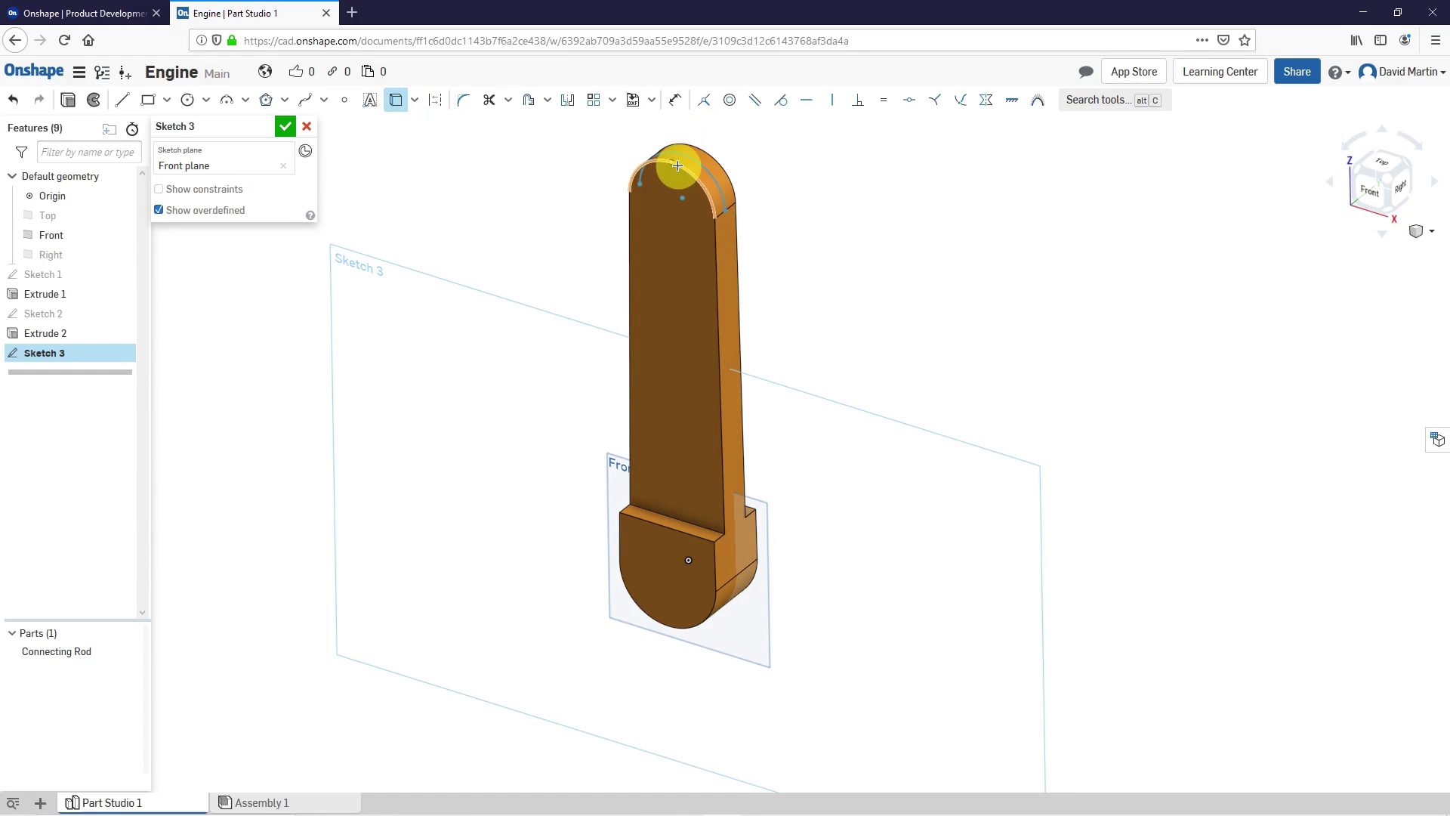
click(715, 231)
click(628, 241)
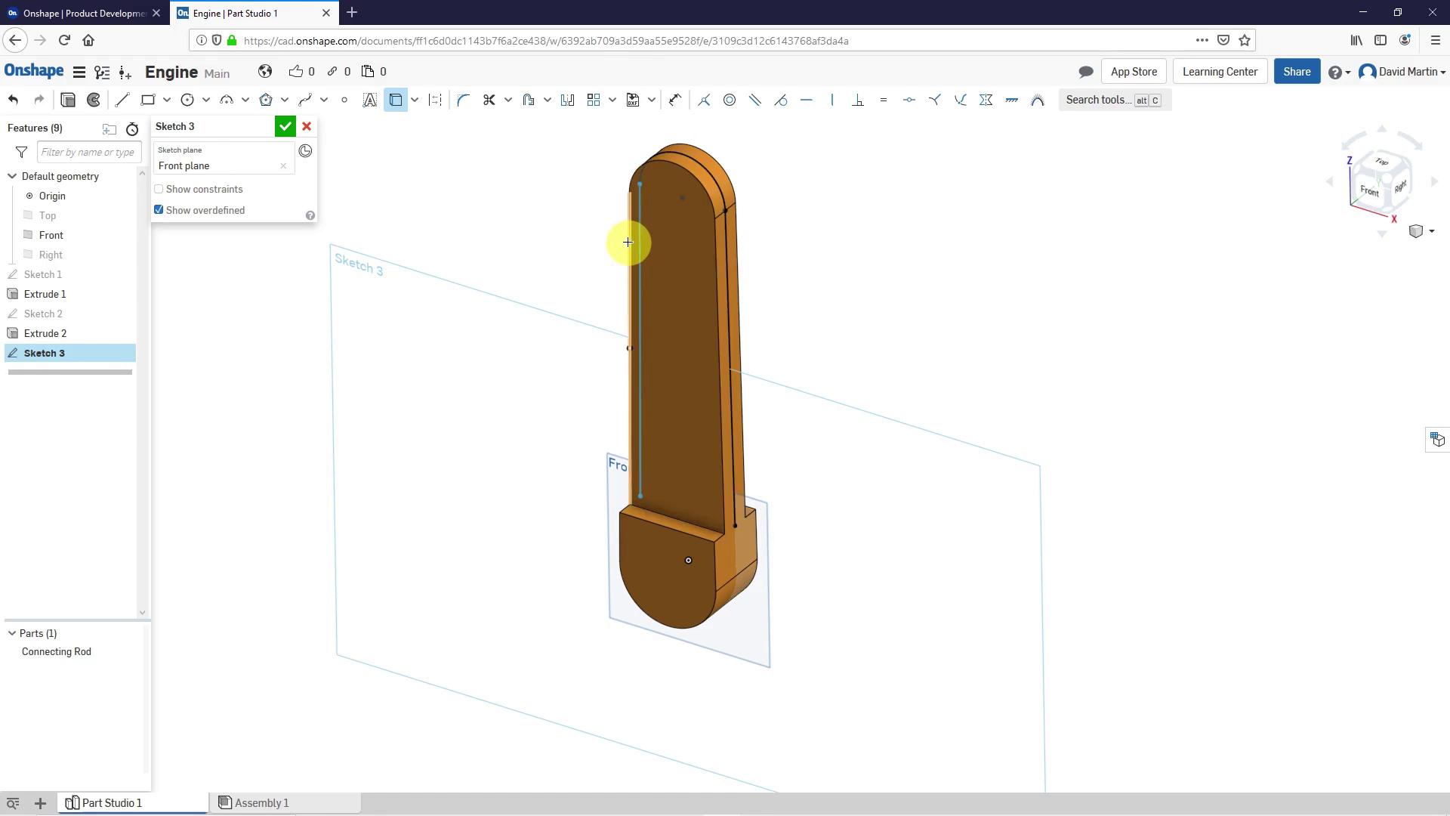
Step: View the sketch plane straight on and stop projecting edges
right_click(534, 222)
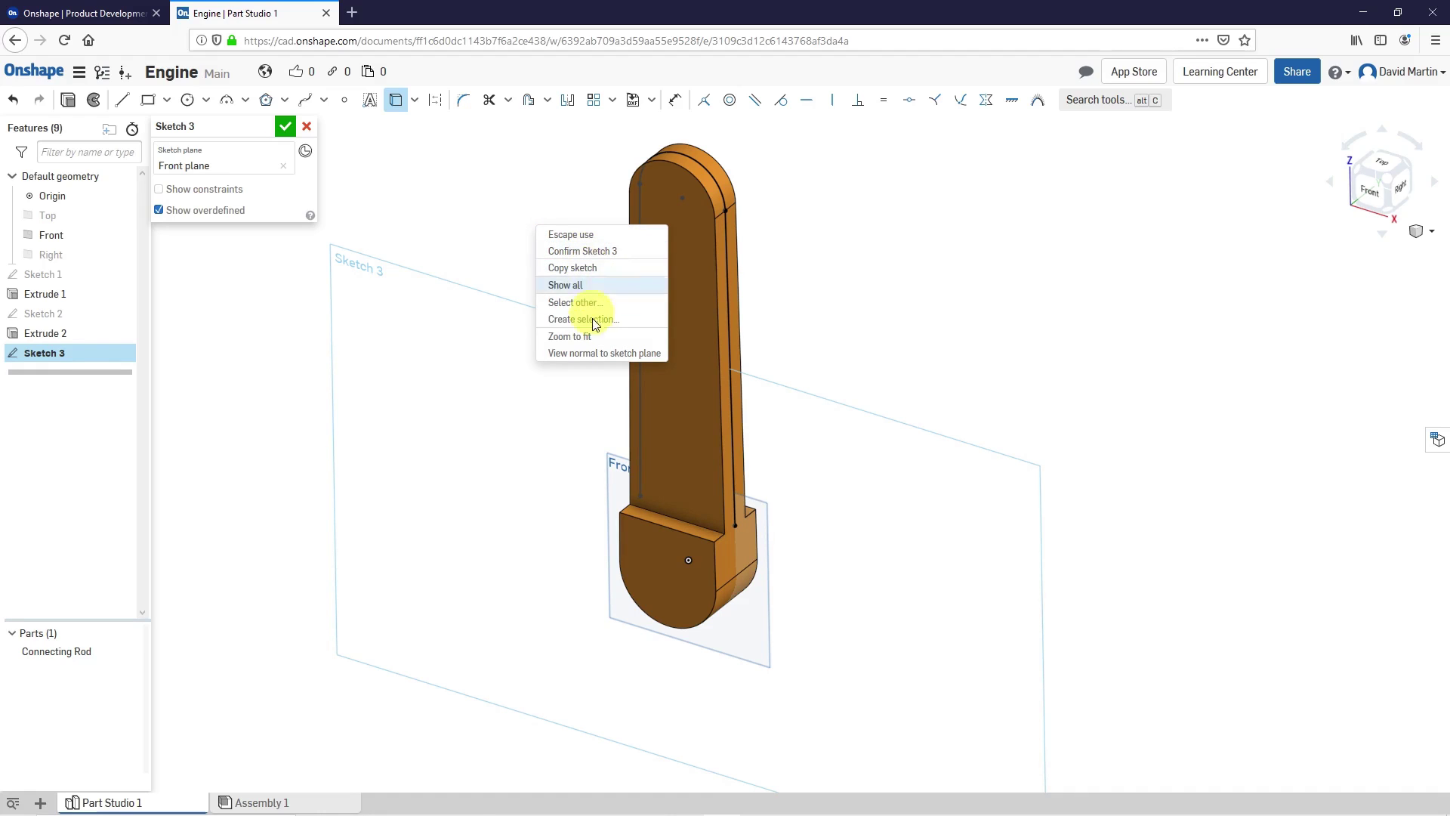
click(599, 353)
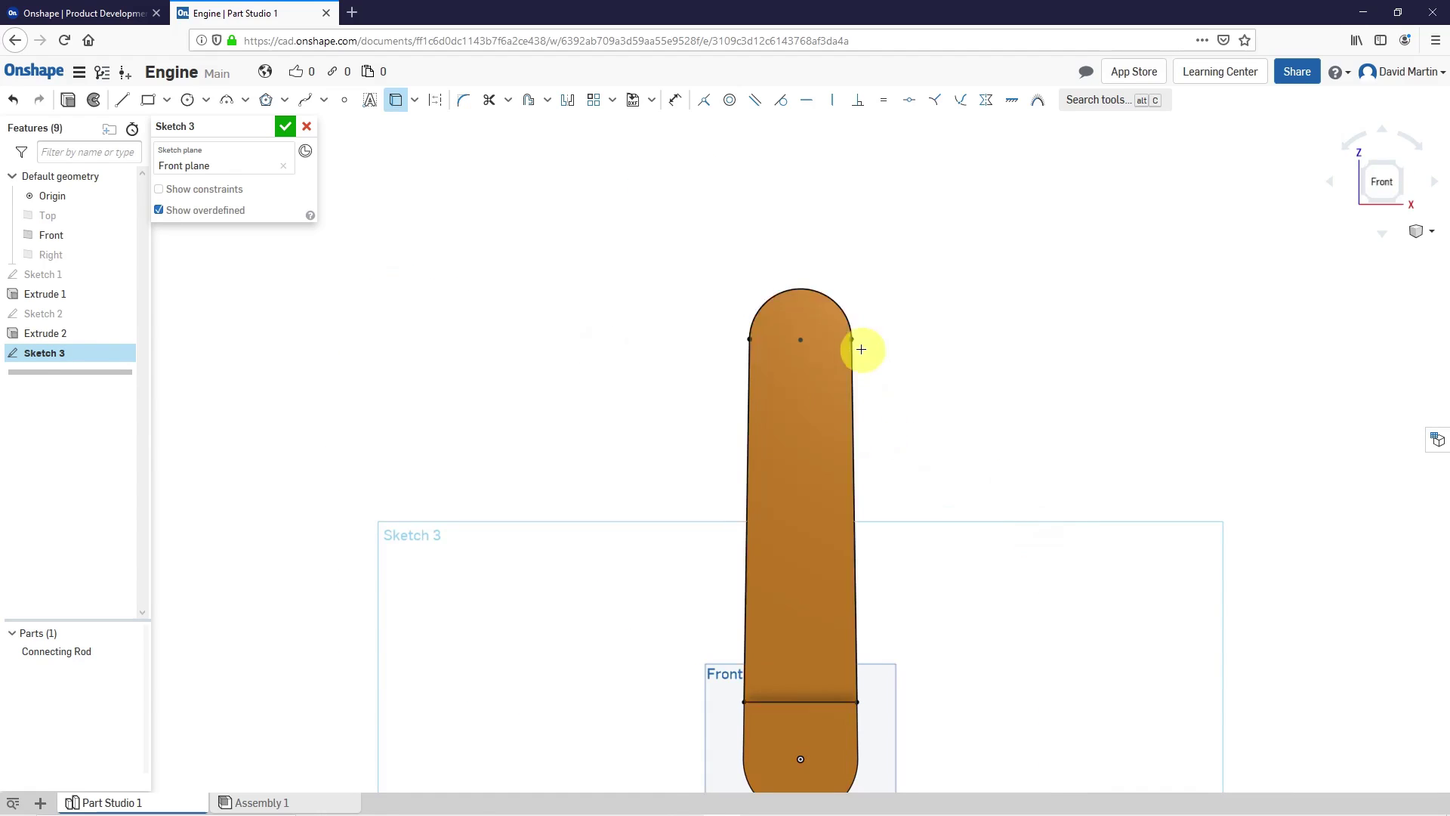
scroll(861, 349, up, 5)
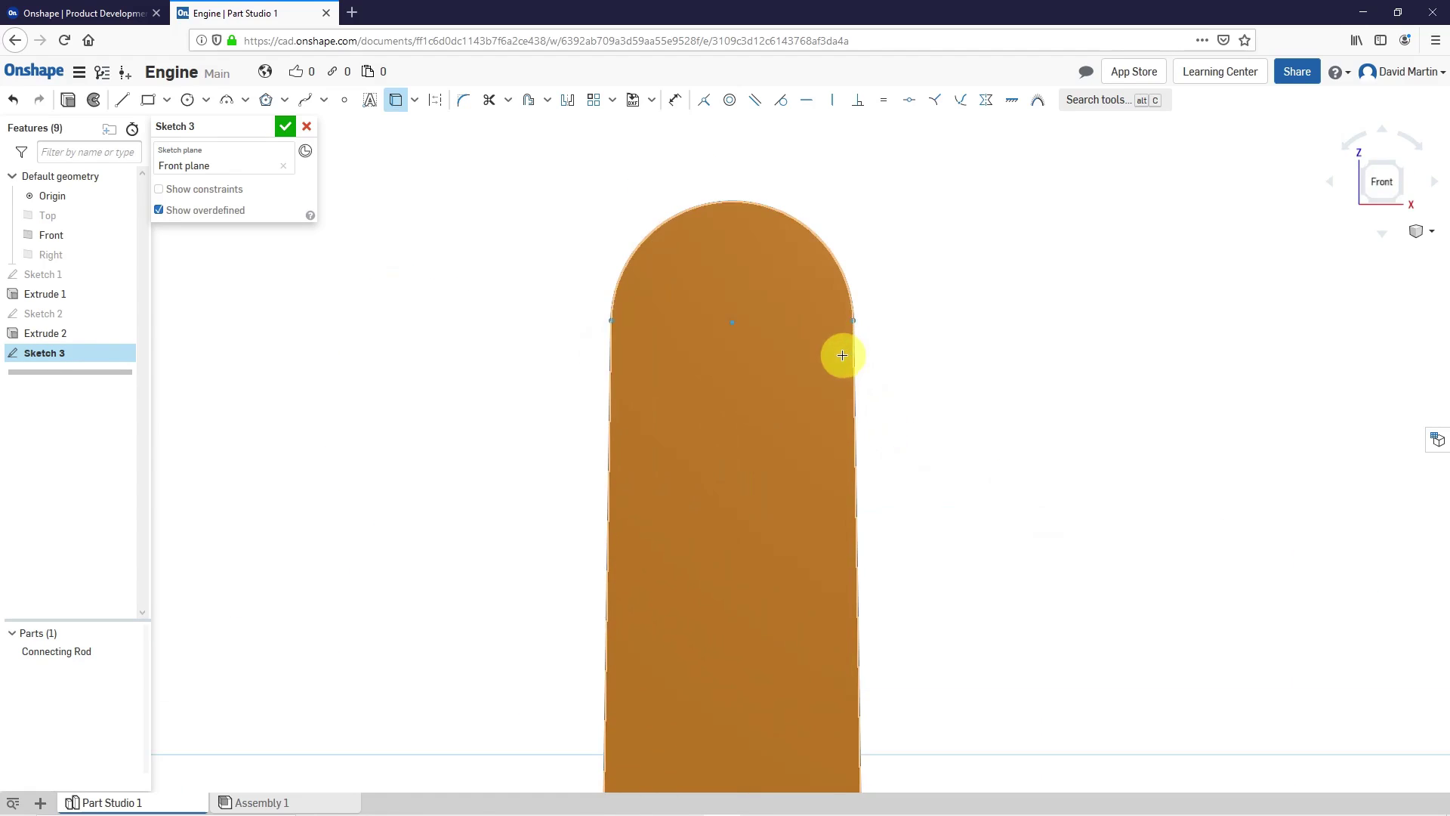
click(125, 103)
right_click(379, 230)
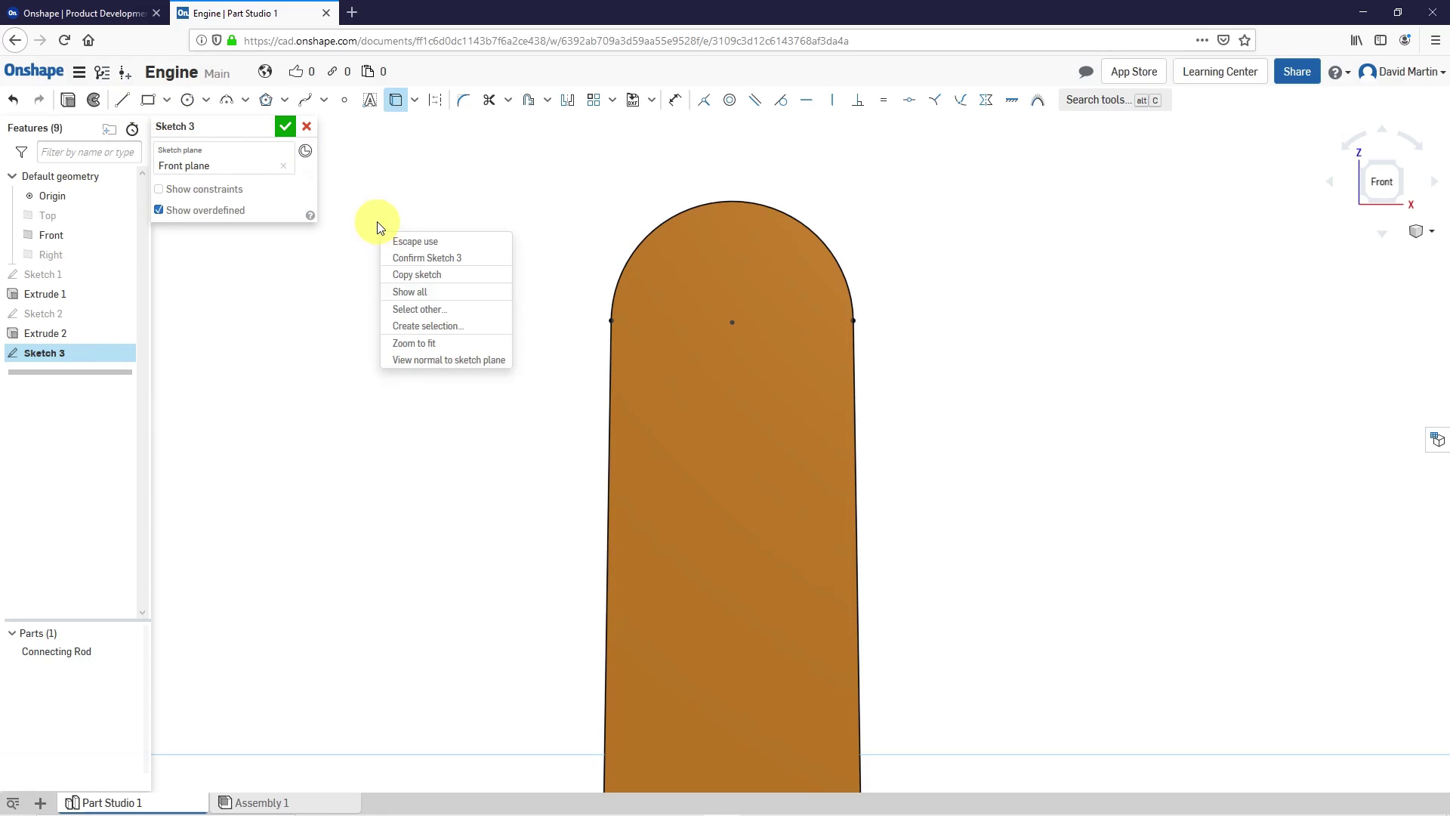
click(125, 106)
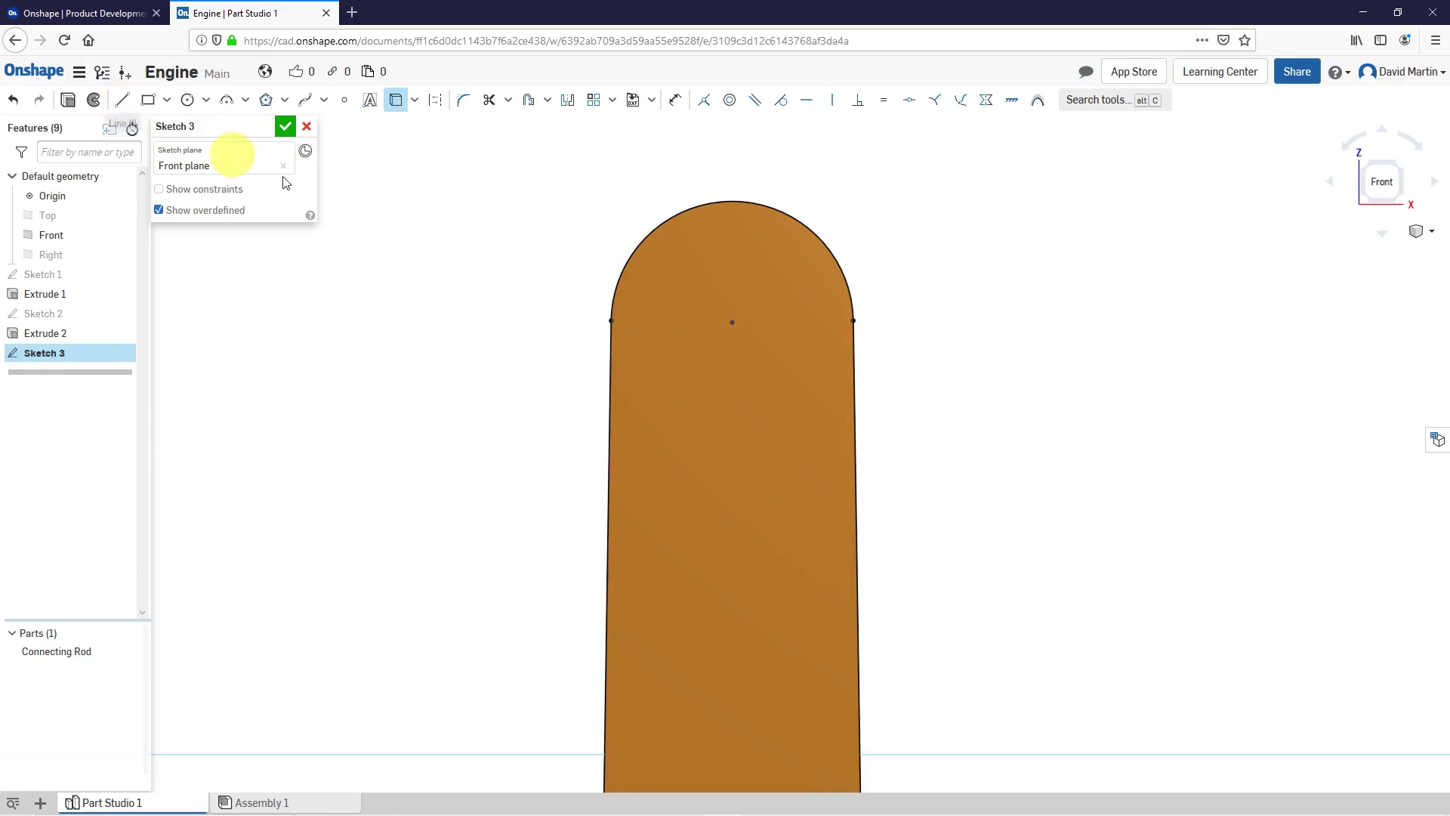
right_click(435, 236)
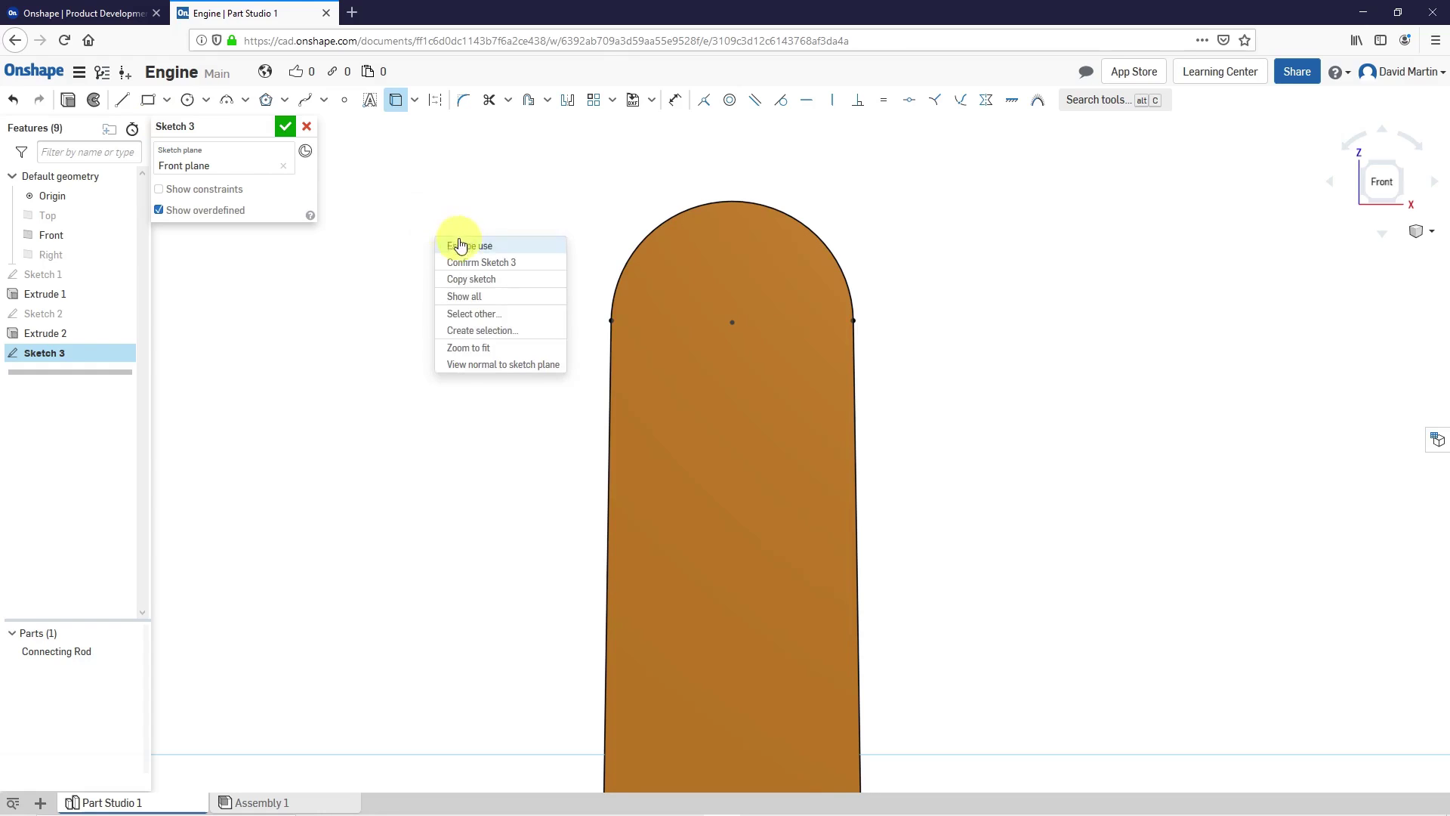
click(463, 247)
right_click(413, 232)
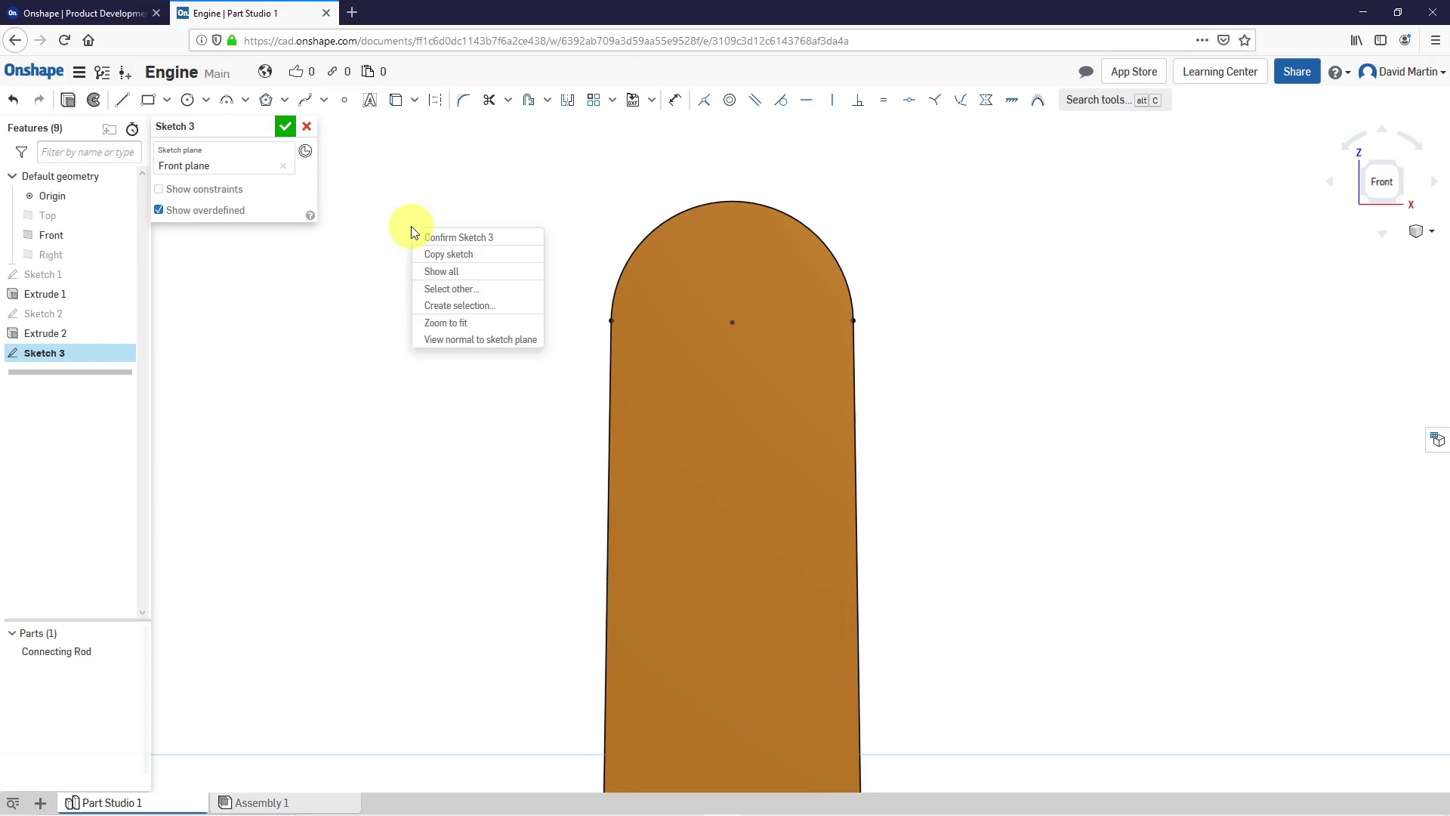
Step: Draw a horizontal dividing line between the rod's side edges and trim the sketch
click(124, 102)
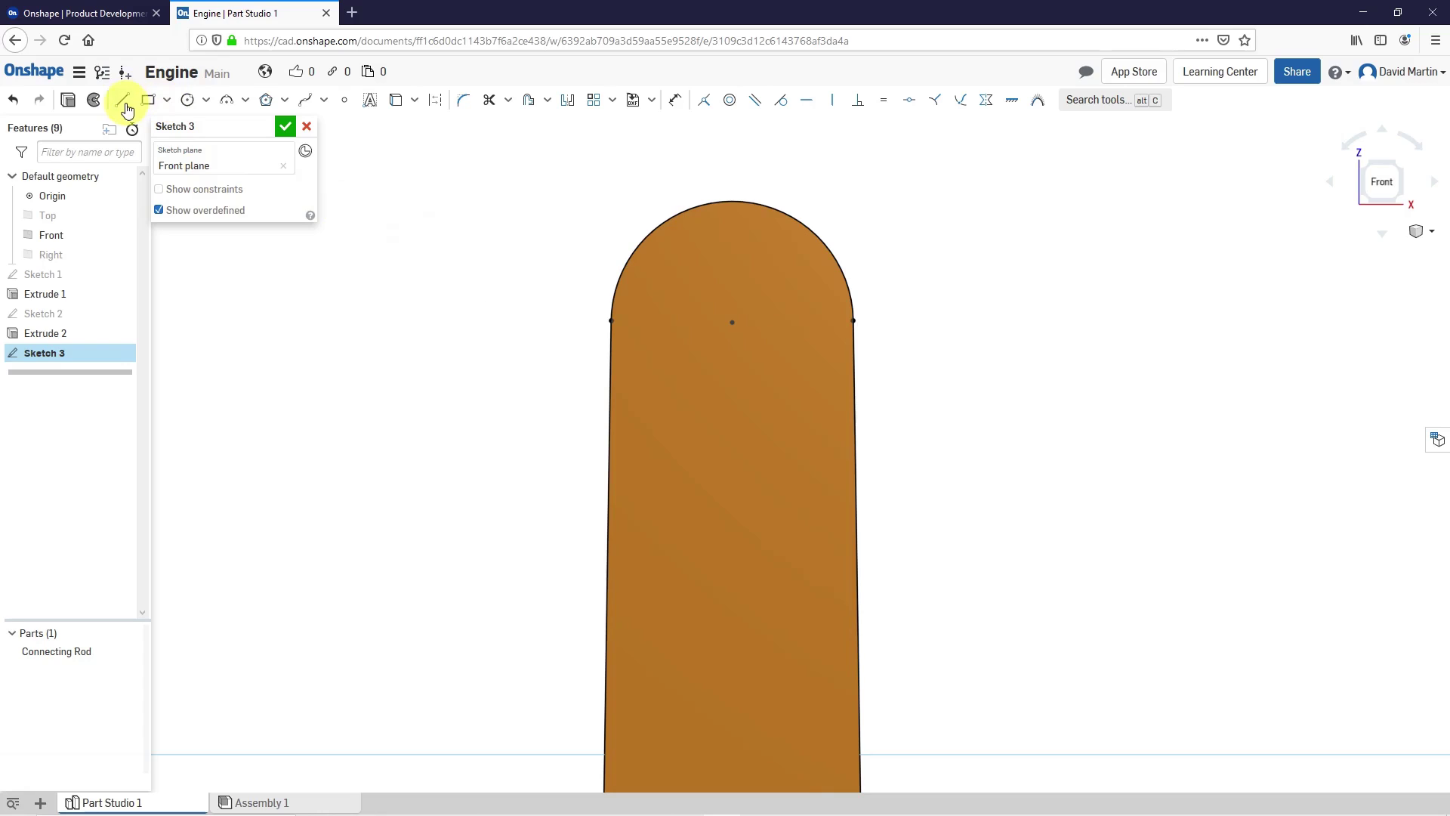
click(611, 449)
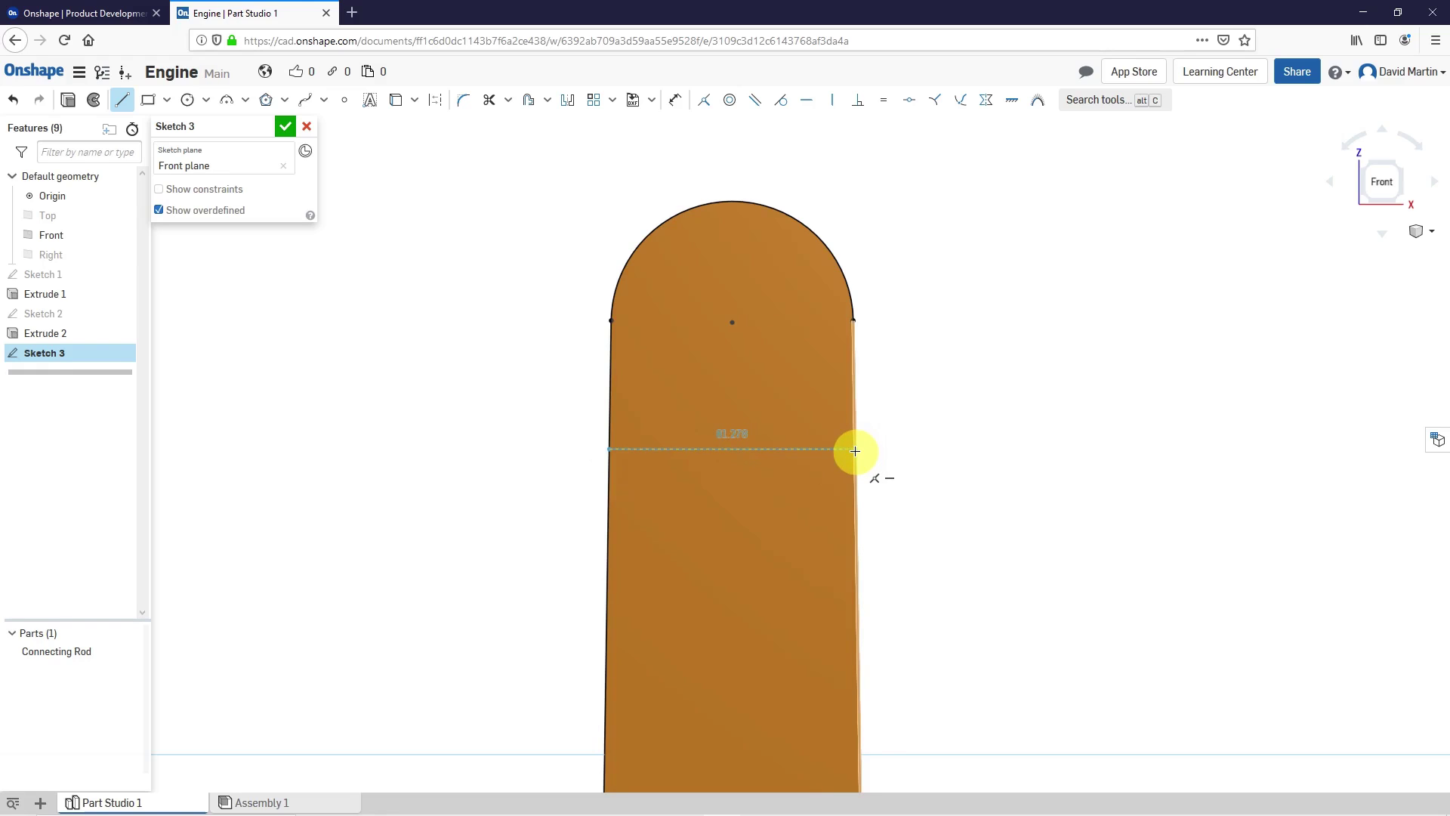
click(855, 450)
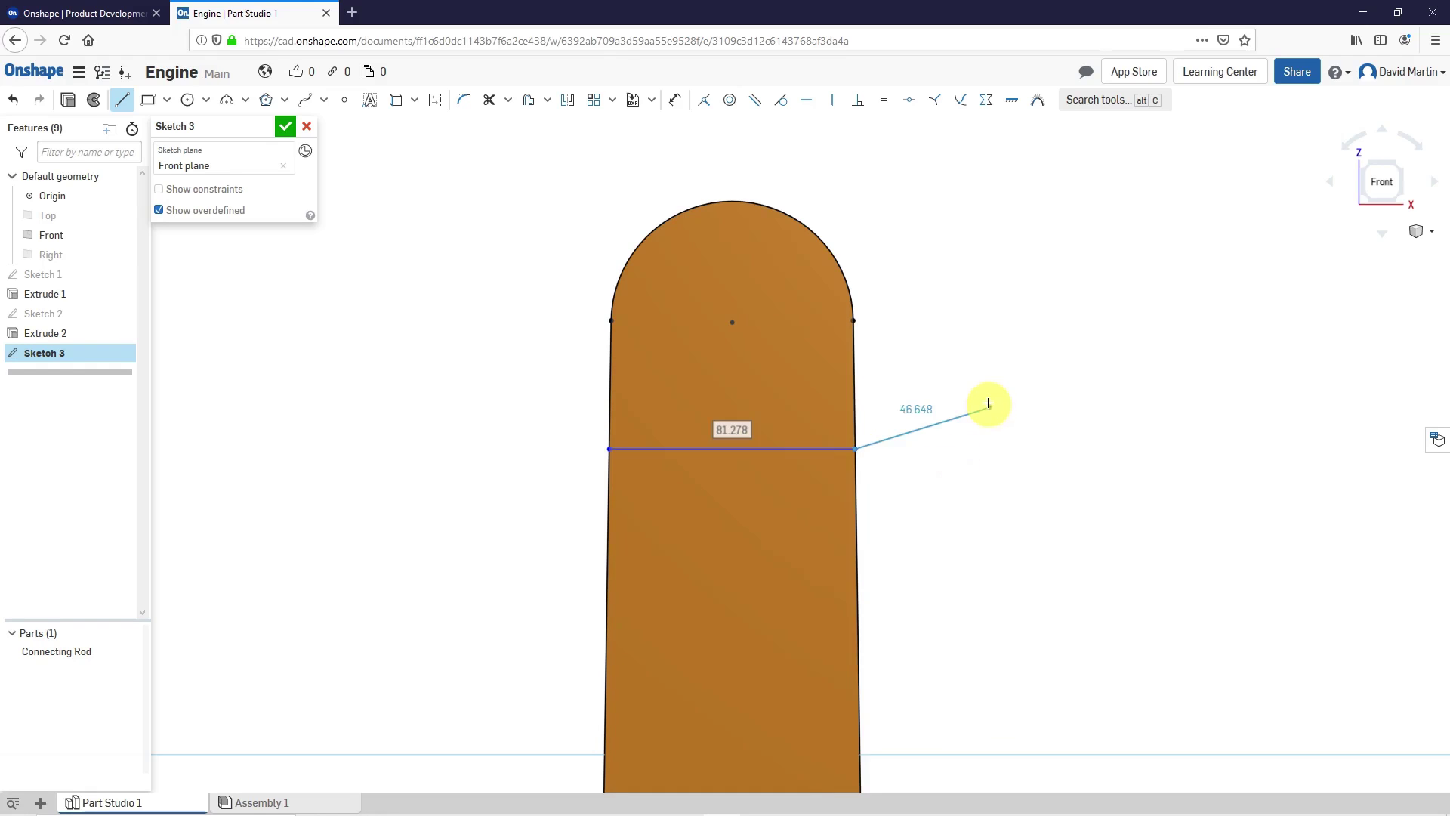
right_click(1037, 321)
click(1073, 334)
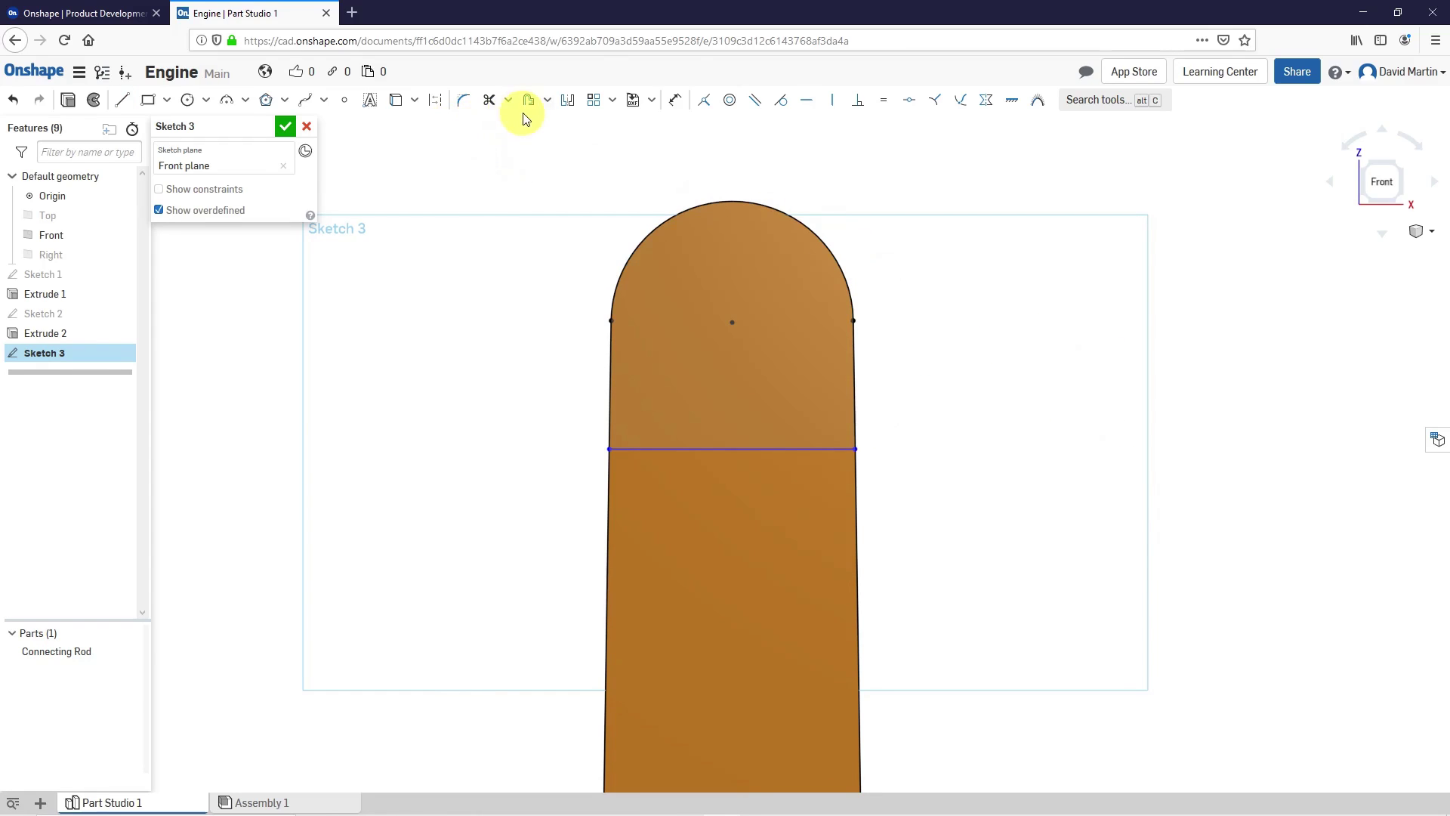
click(489, 100)
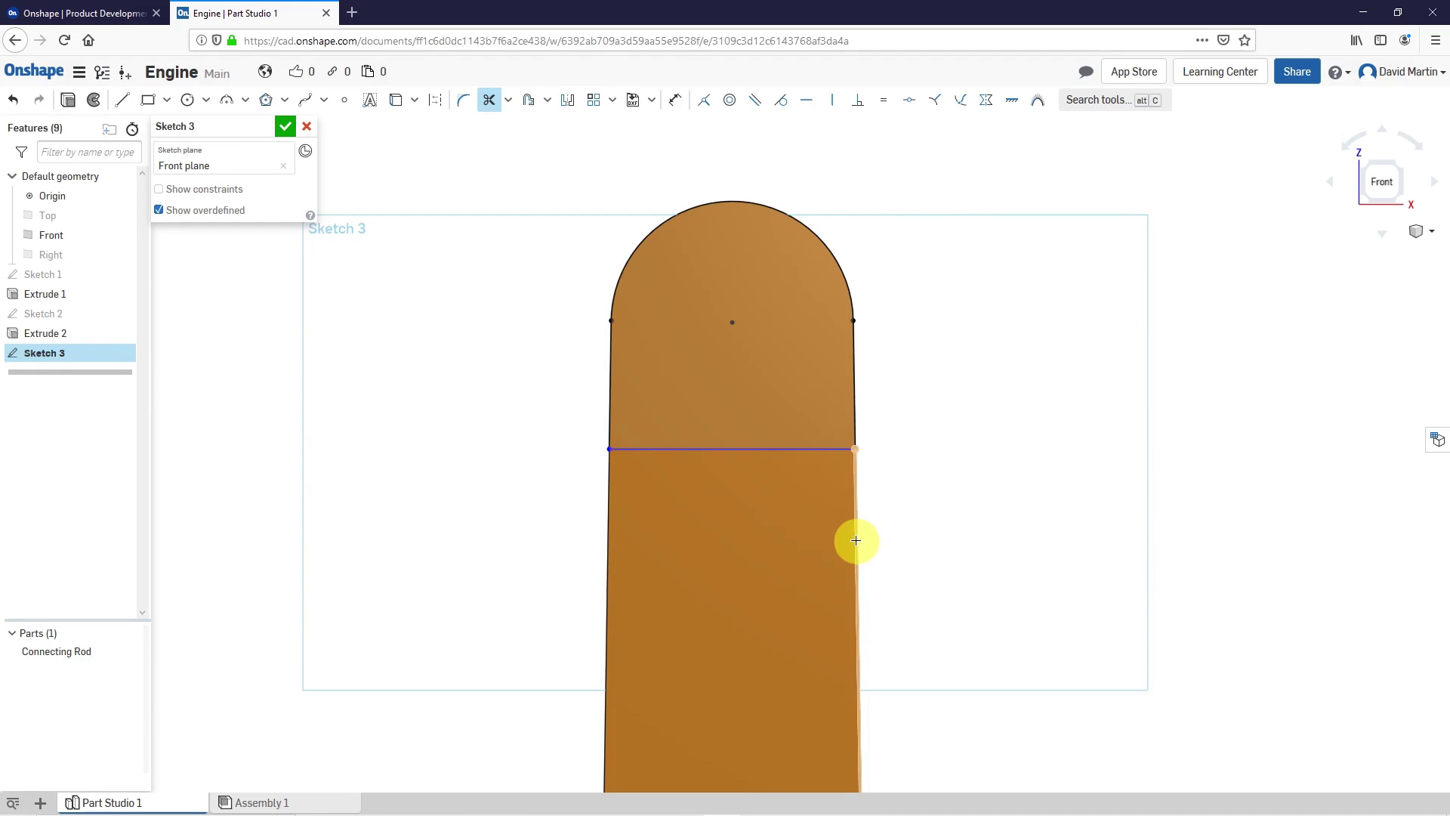
right_click(972, 409)
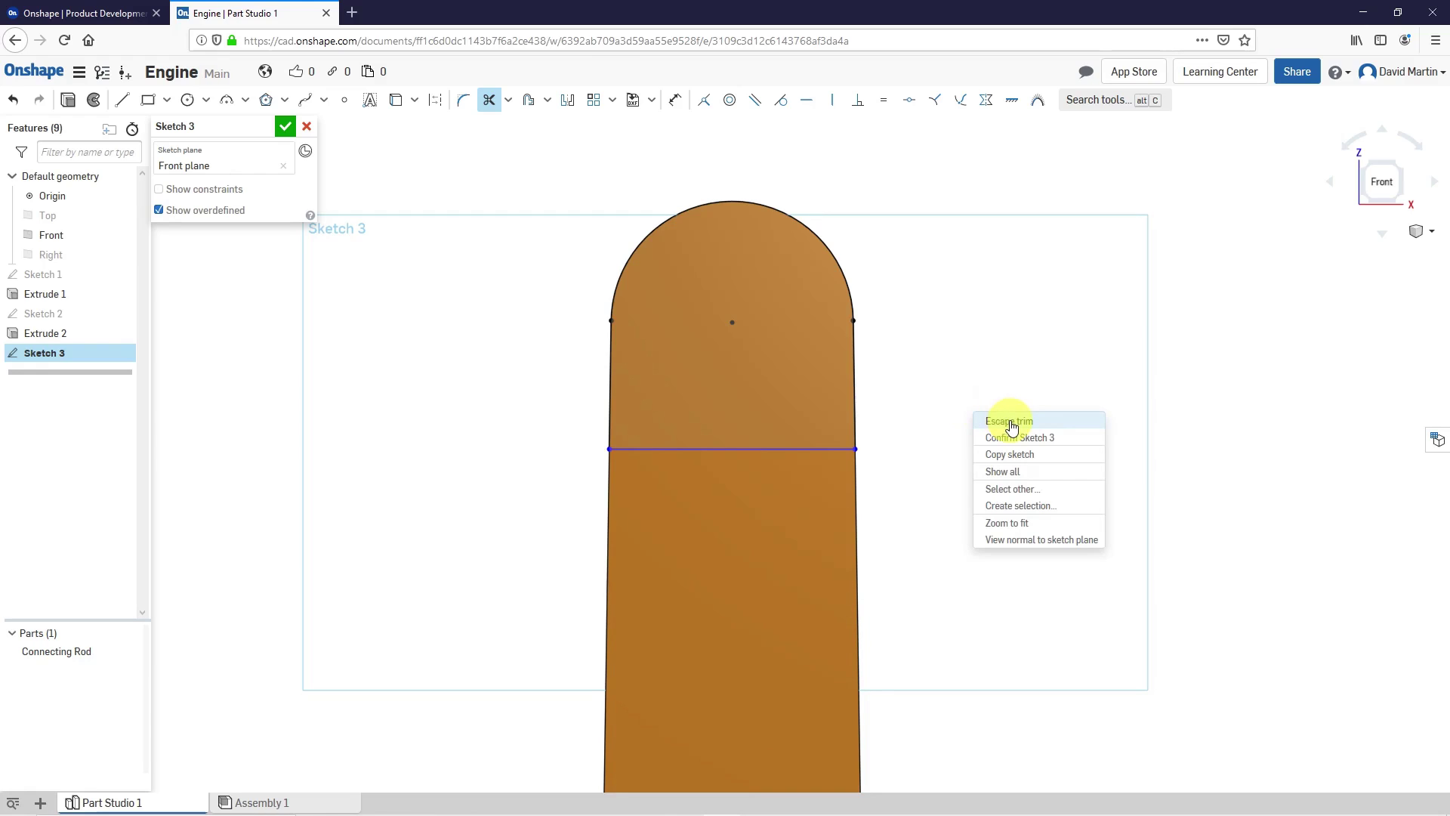
click(1010, 419)
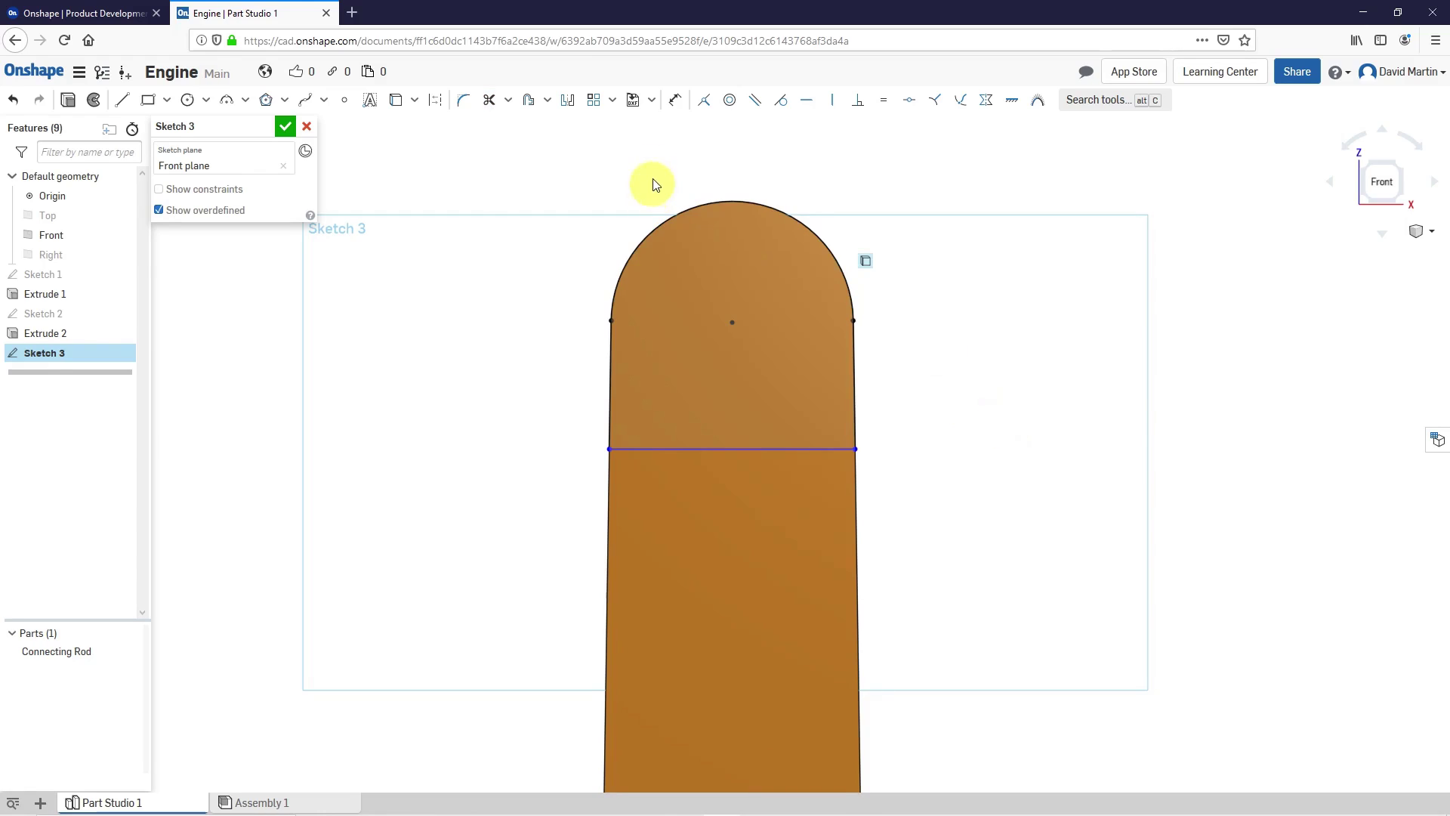
Step: Dimension the dividing line 80 below the arc top and finish Sketch 3
click(674, 99)
click(774, 449)
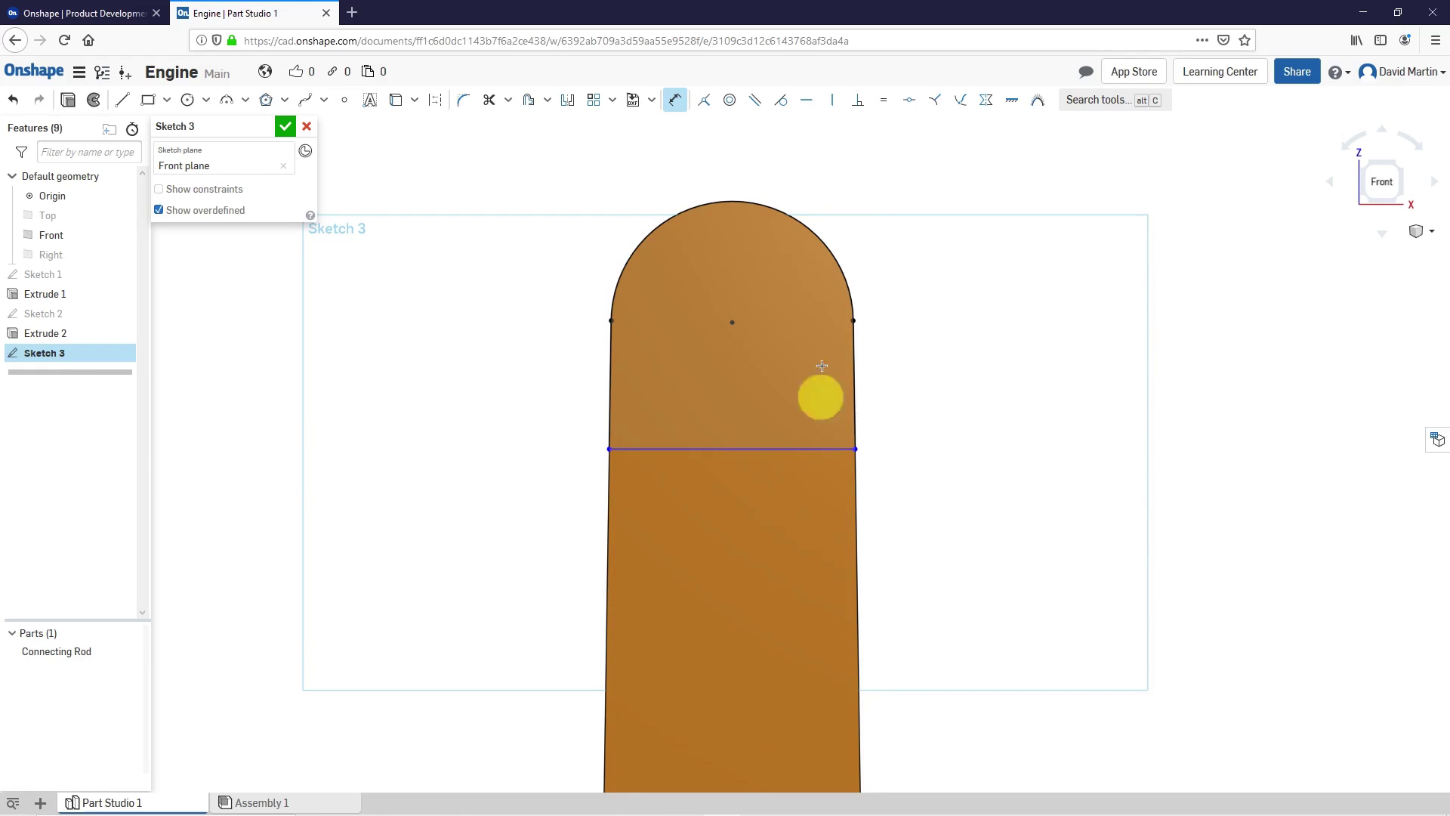
click(733, 203)
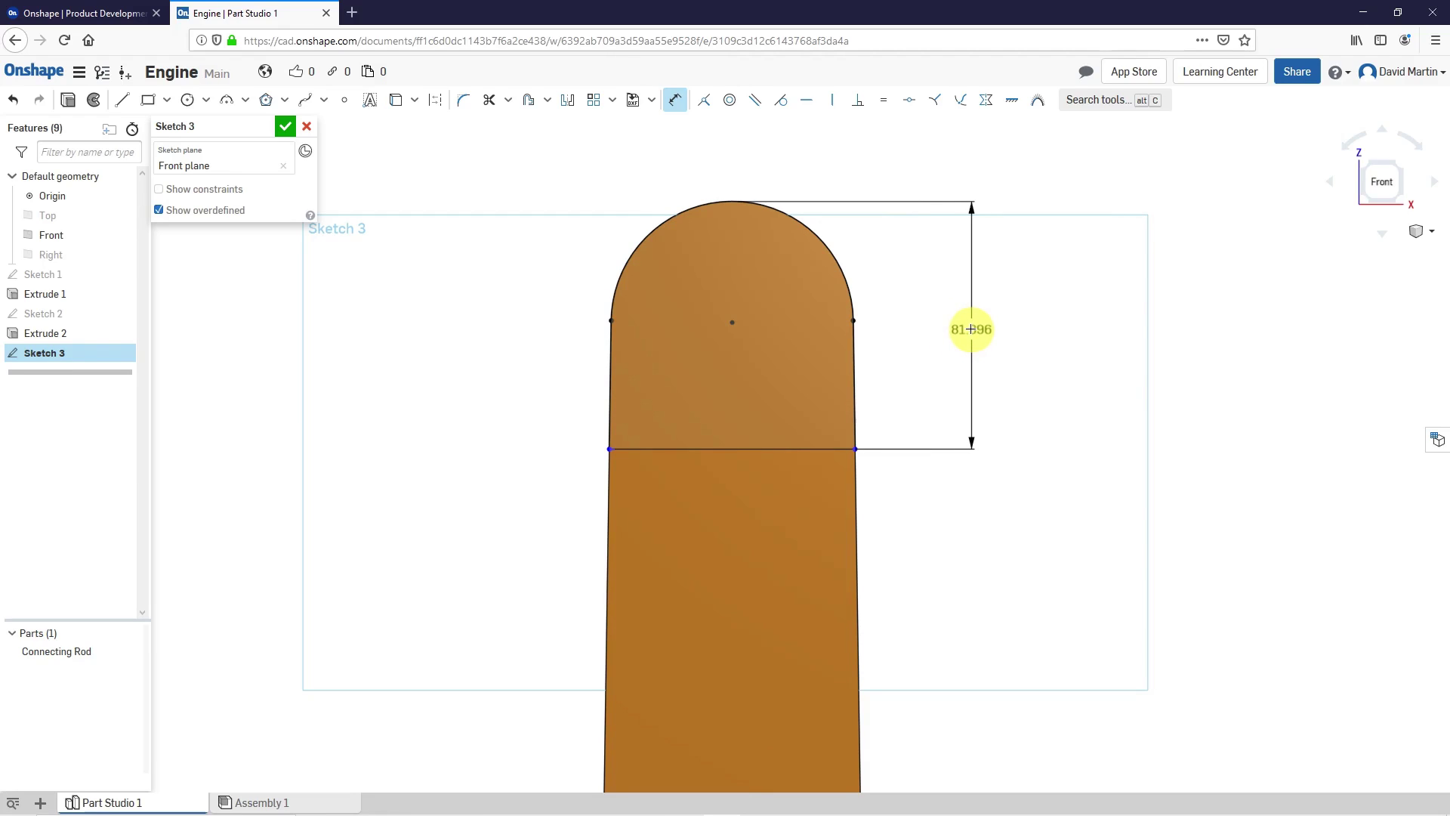
click(972, 330)
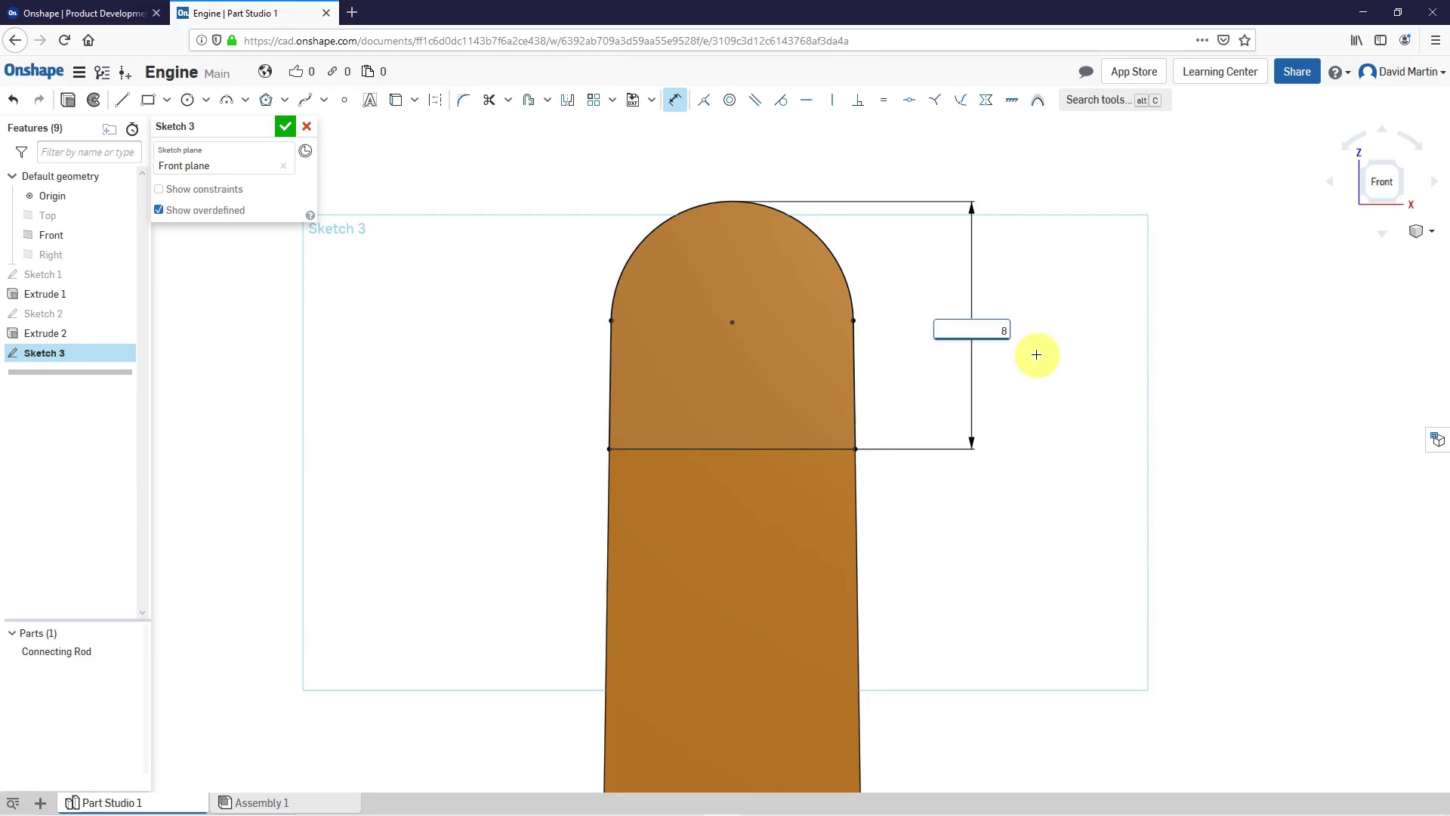
text(80)
key(Return)
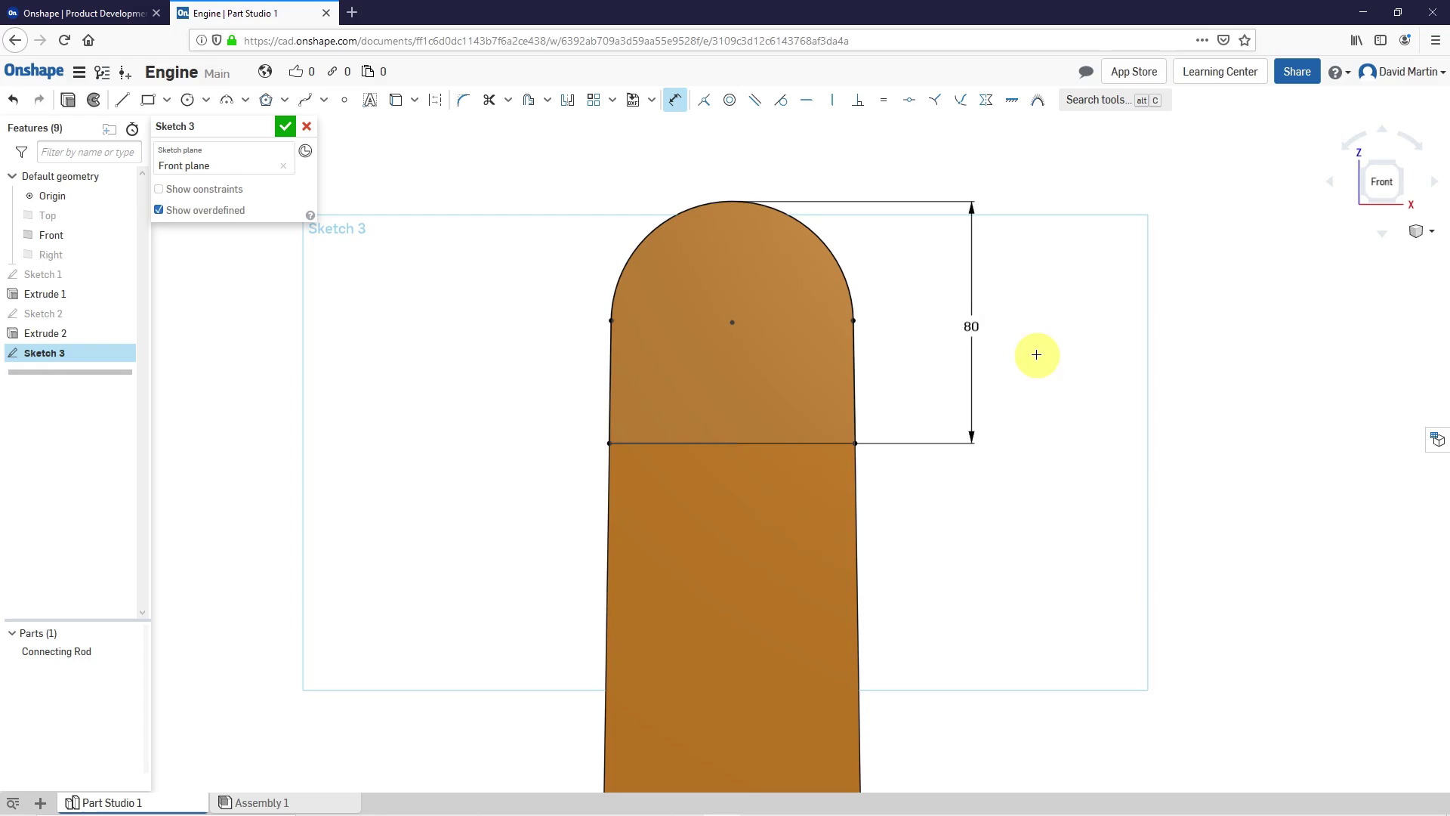
click(284, 129)
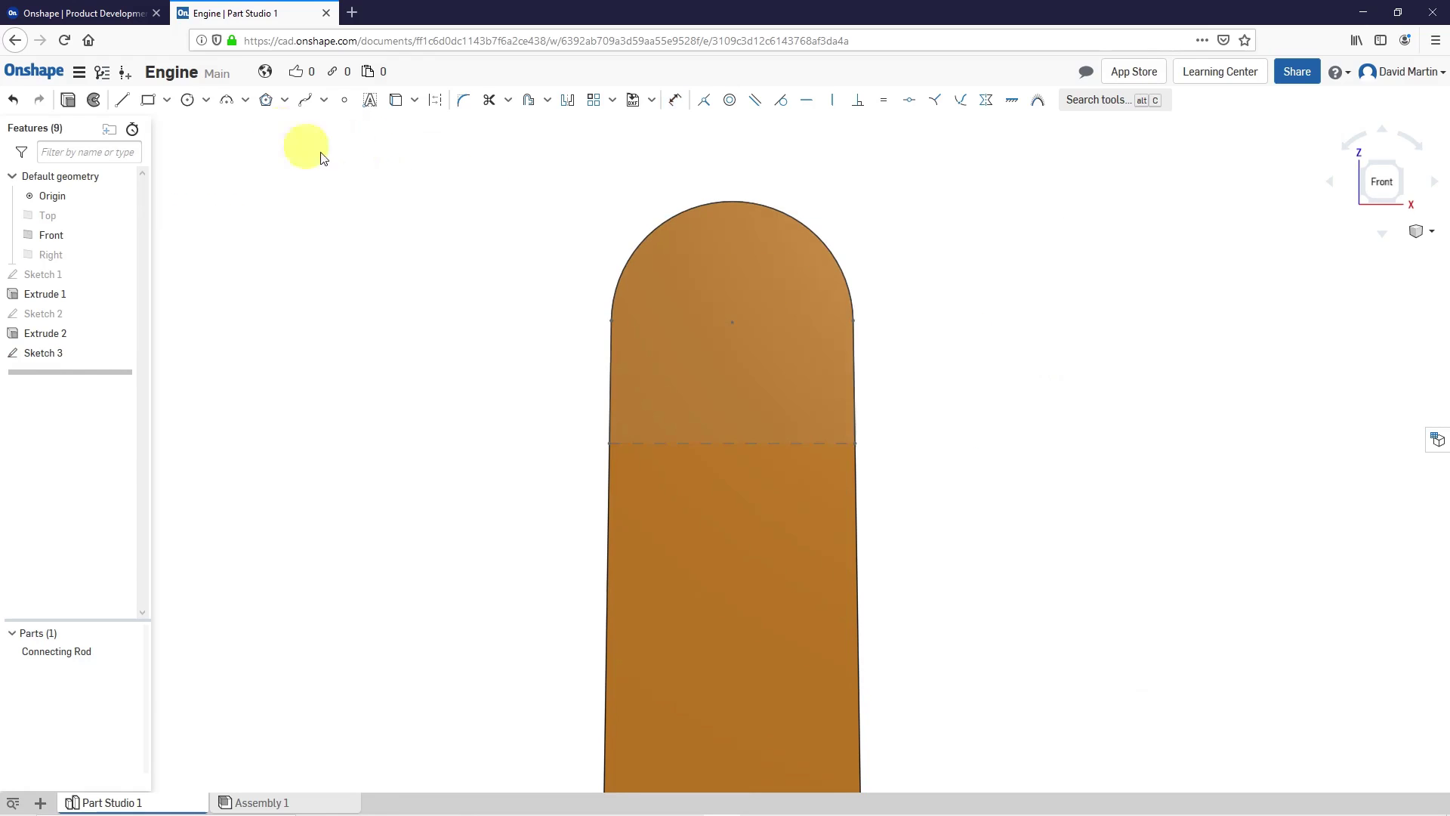
scroll(702, 355, down, 2)
right_drag(703, 355, 615, 378)
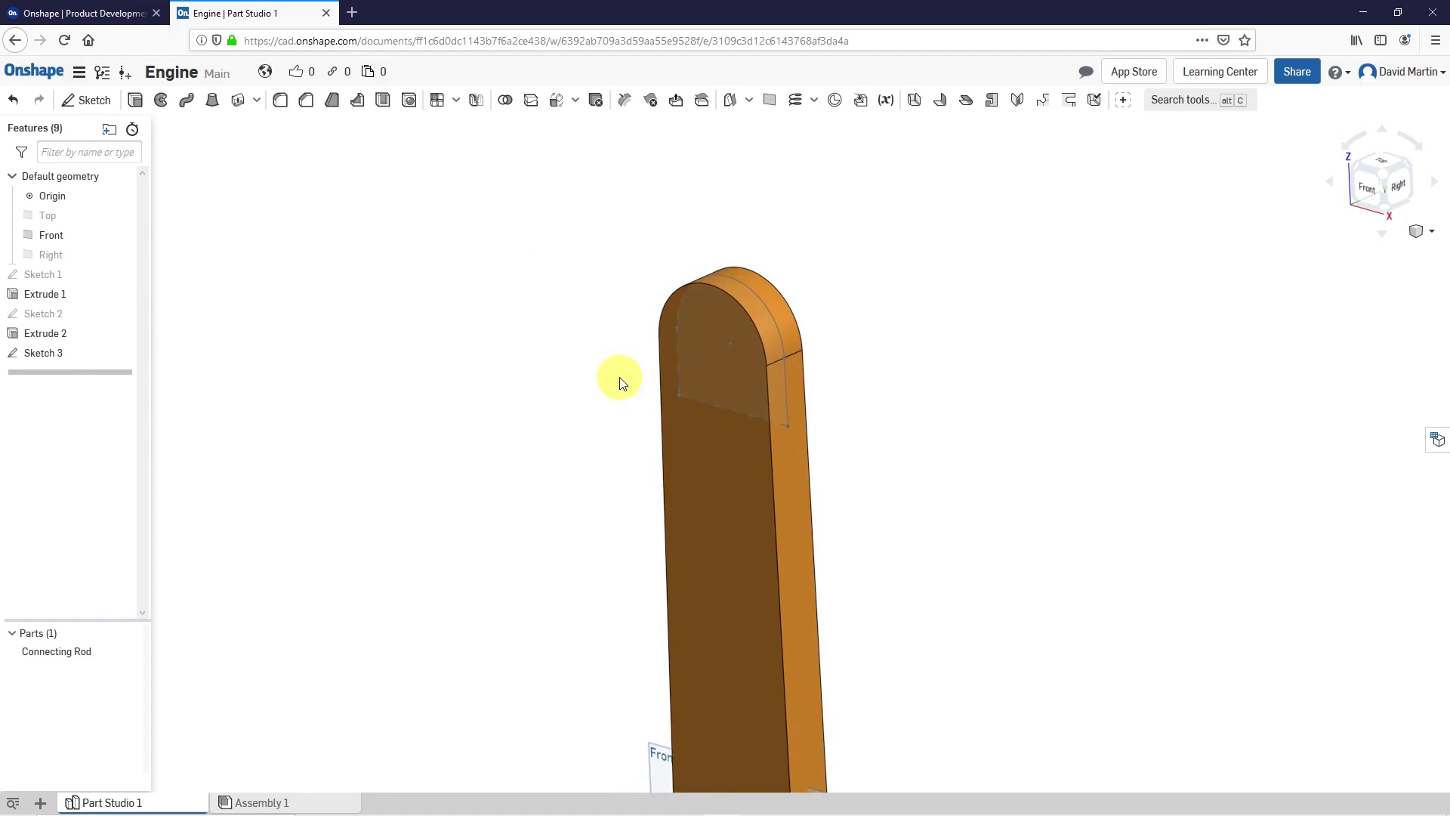
Step: Extrude Sketch 3's upper region symmetrically to an 80 mm depth
click(53, 356)
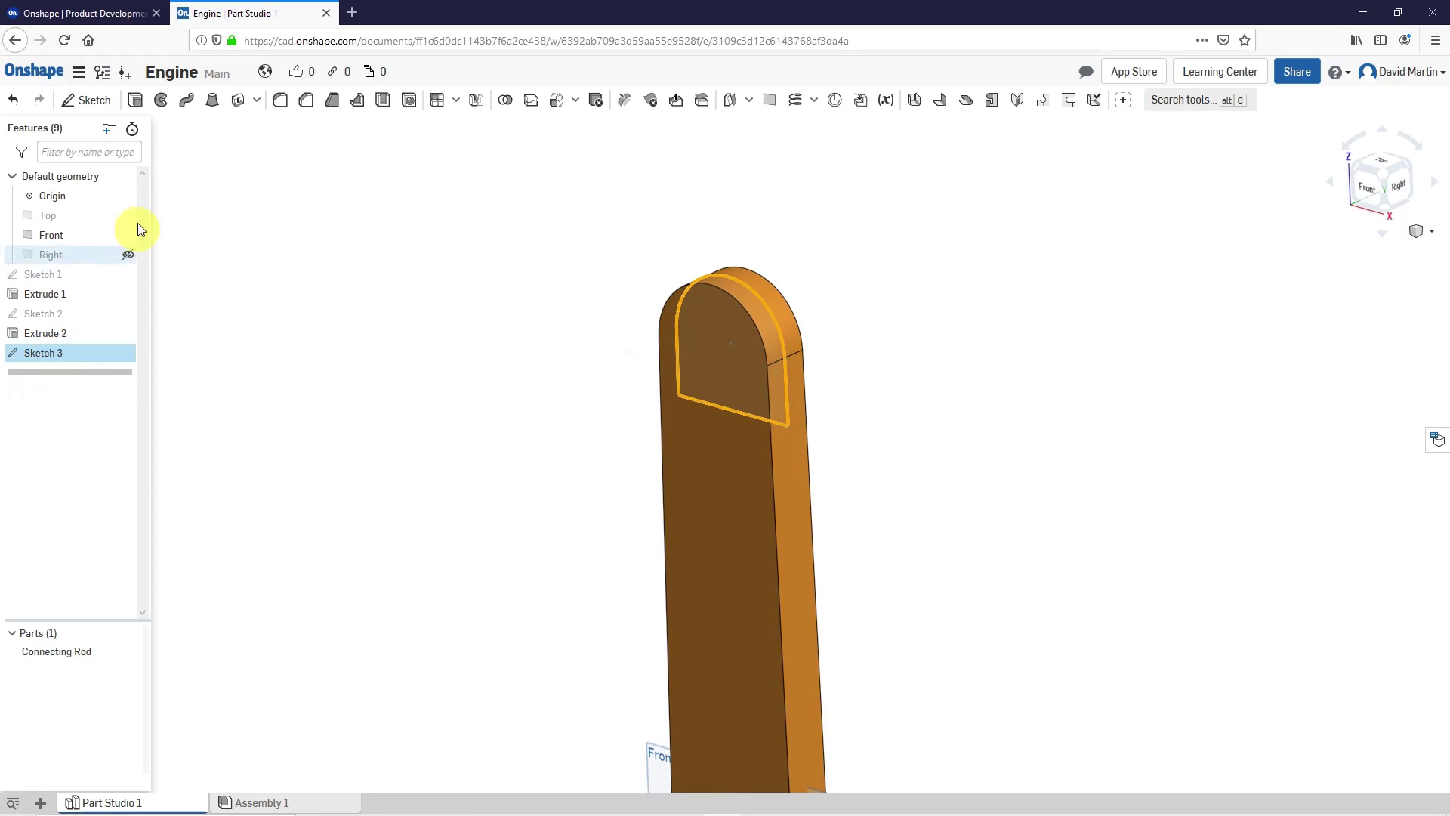
click(135, 101)
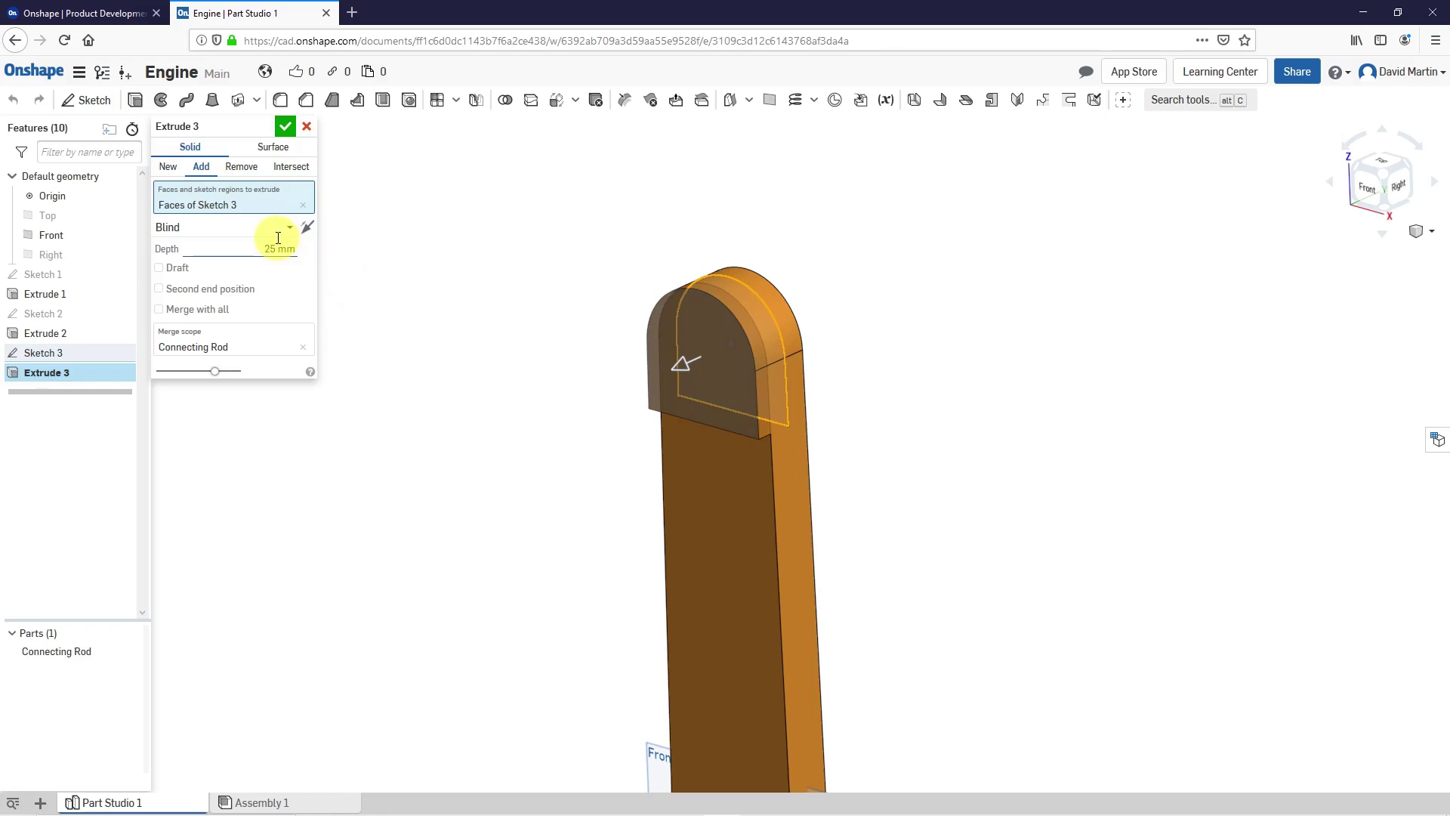
click(278, 227)
click(259, 274)
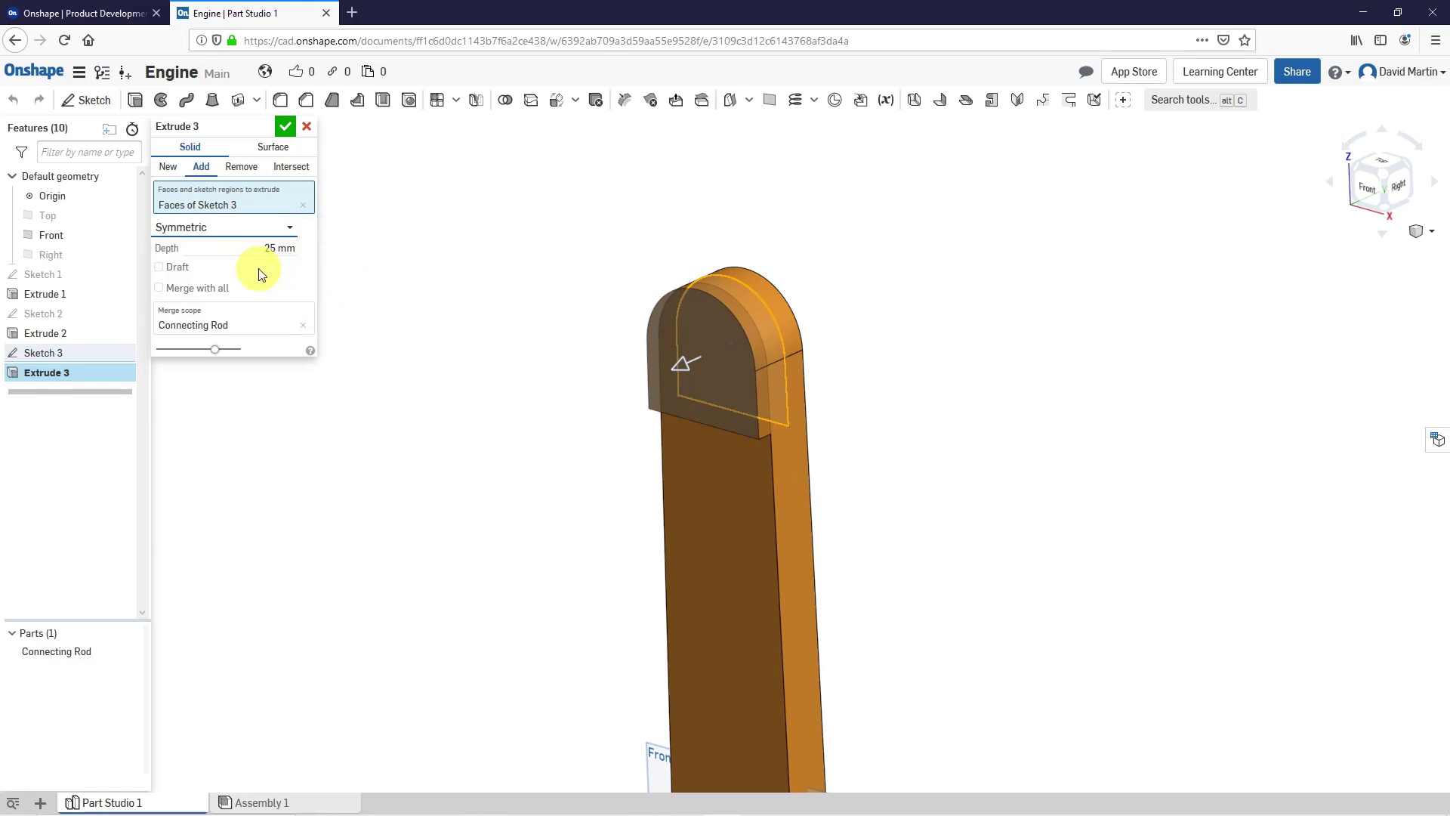
click(272, 247)
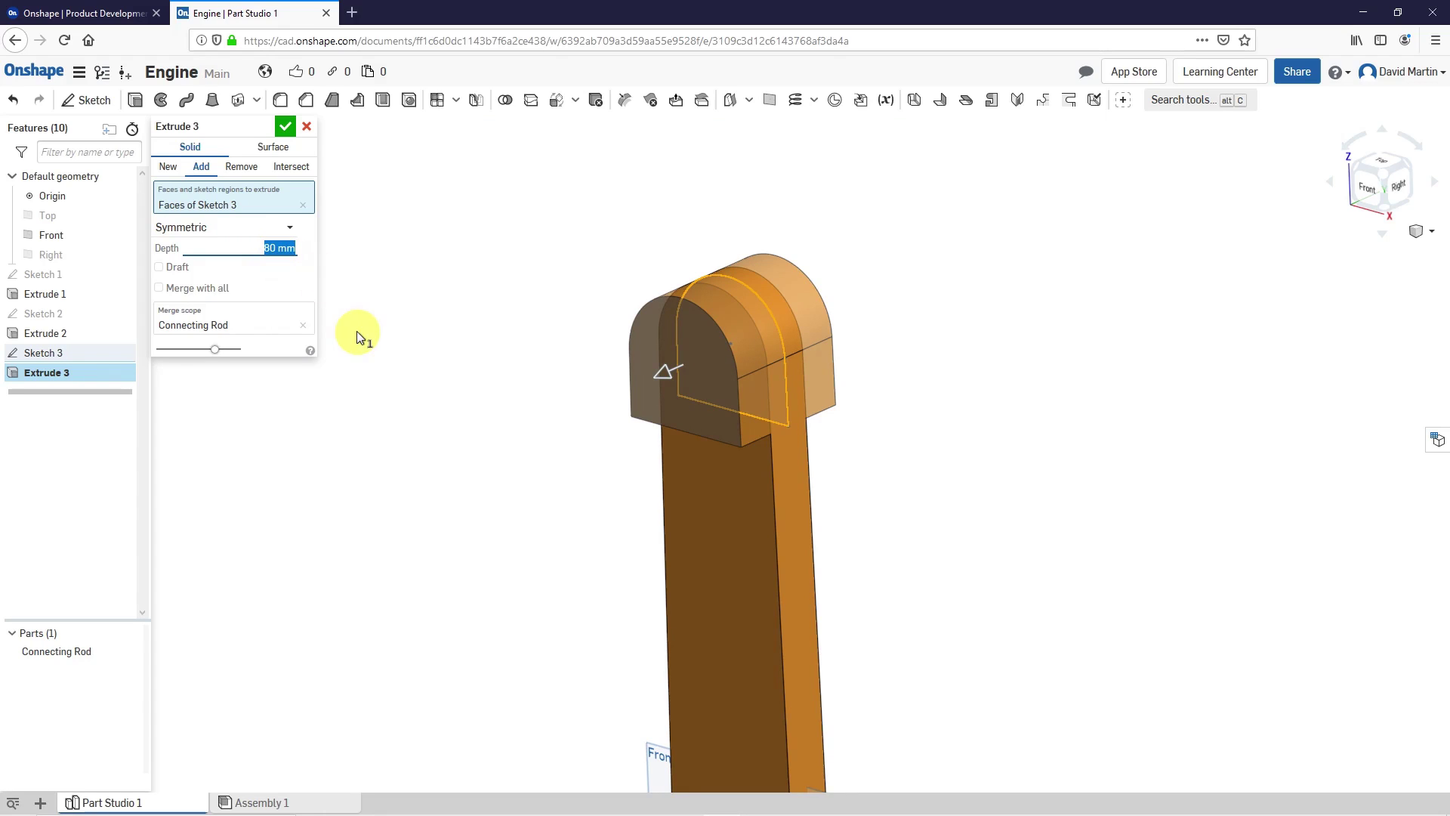
click(286, 127)
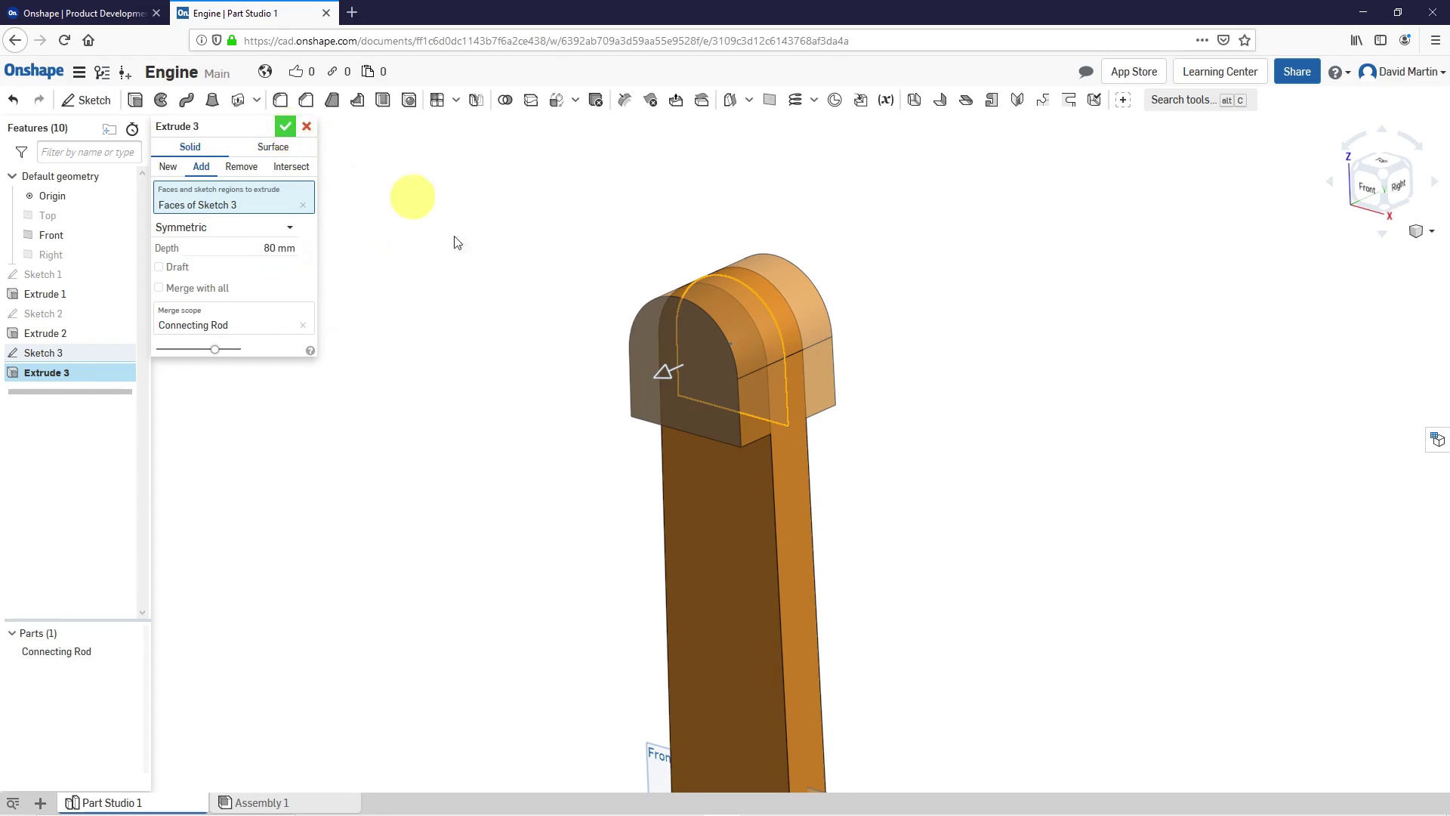
scroll(641, 293, down, 3)
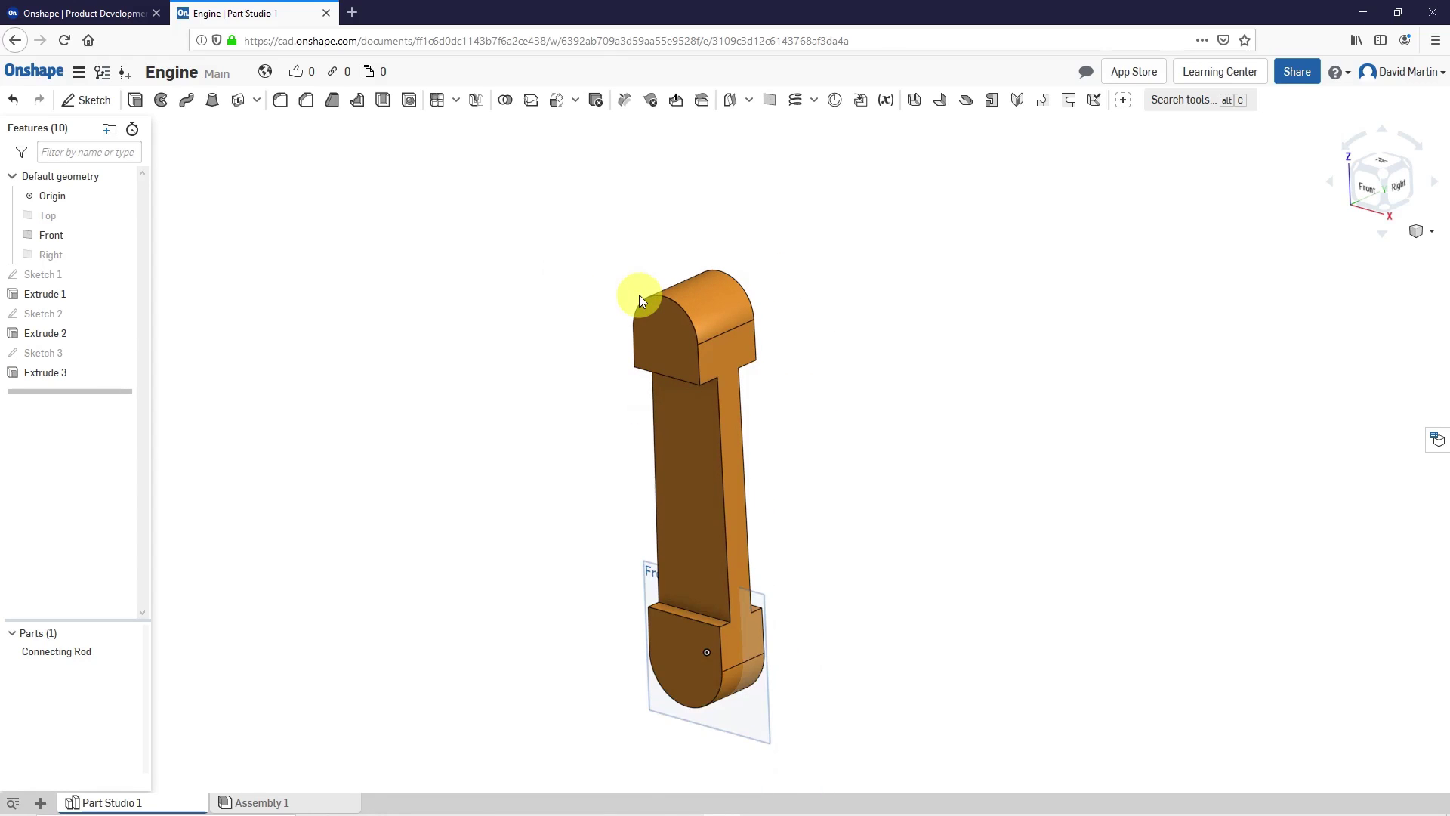
mouse_move(593, 334)
right_down()
mouse_move(622, 342)
mouse_move(608, 357)
right_up()
scroll(611, 353, down, 2)
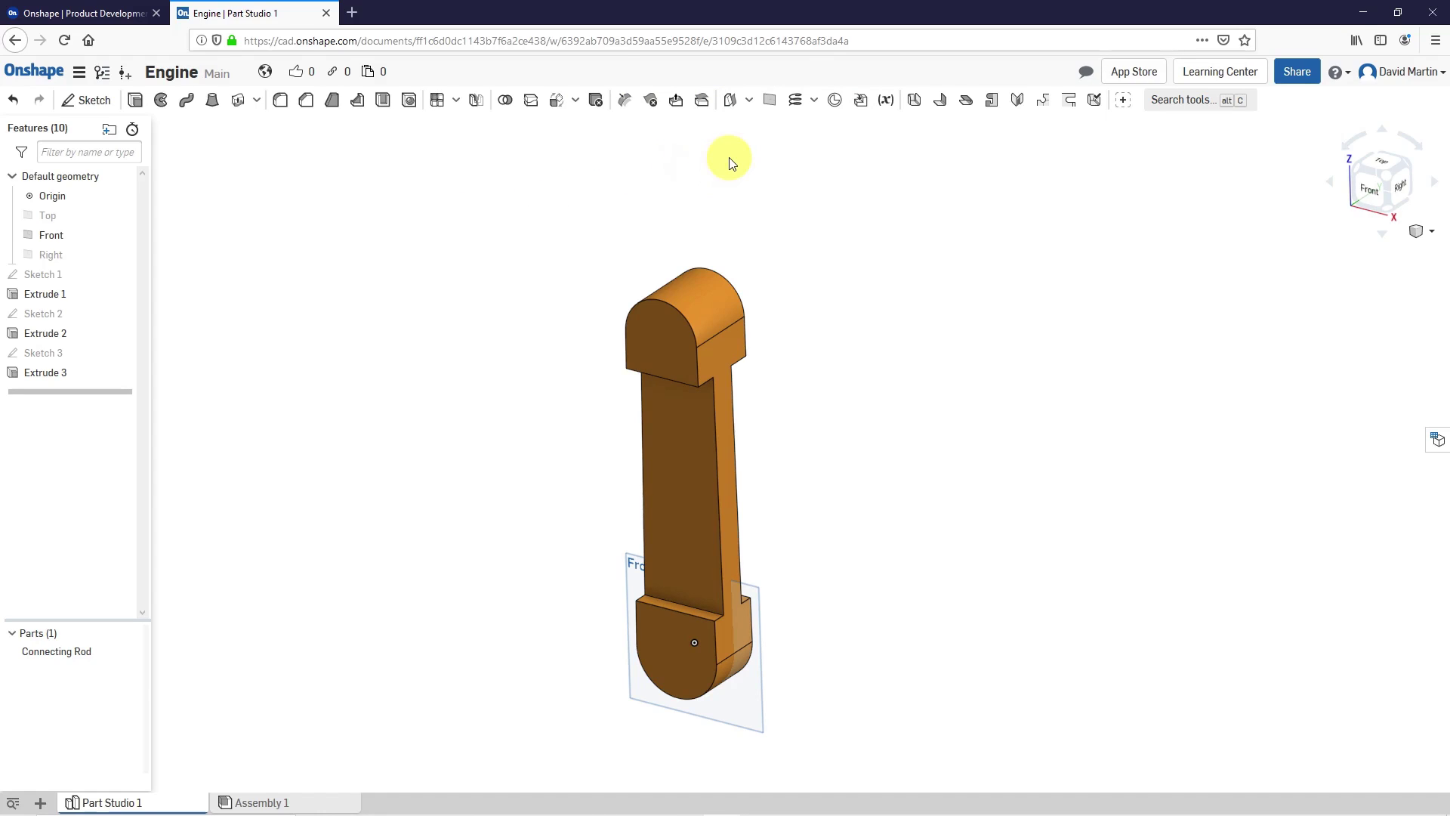
click(408, 103)
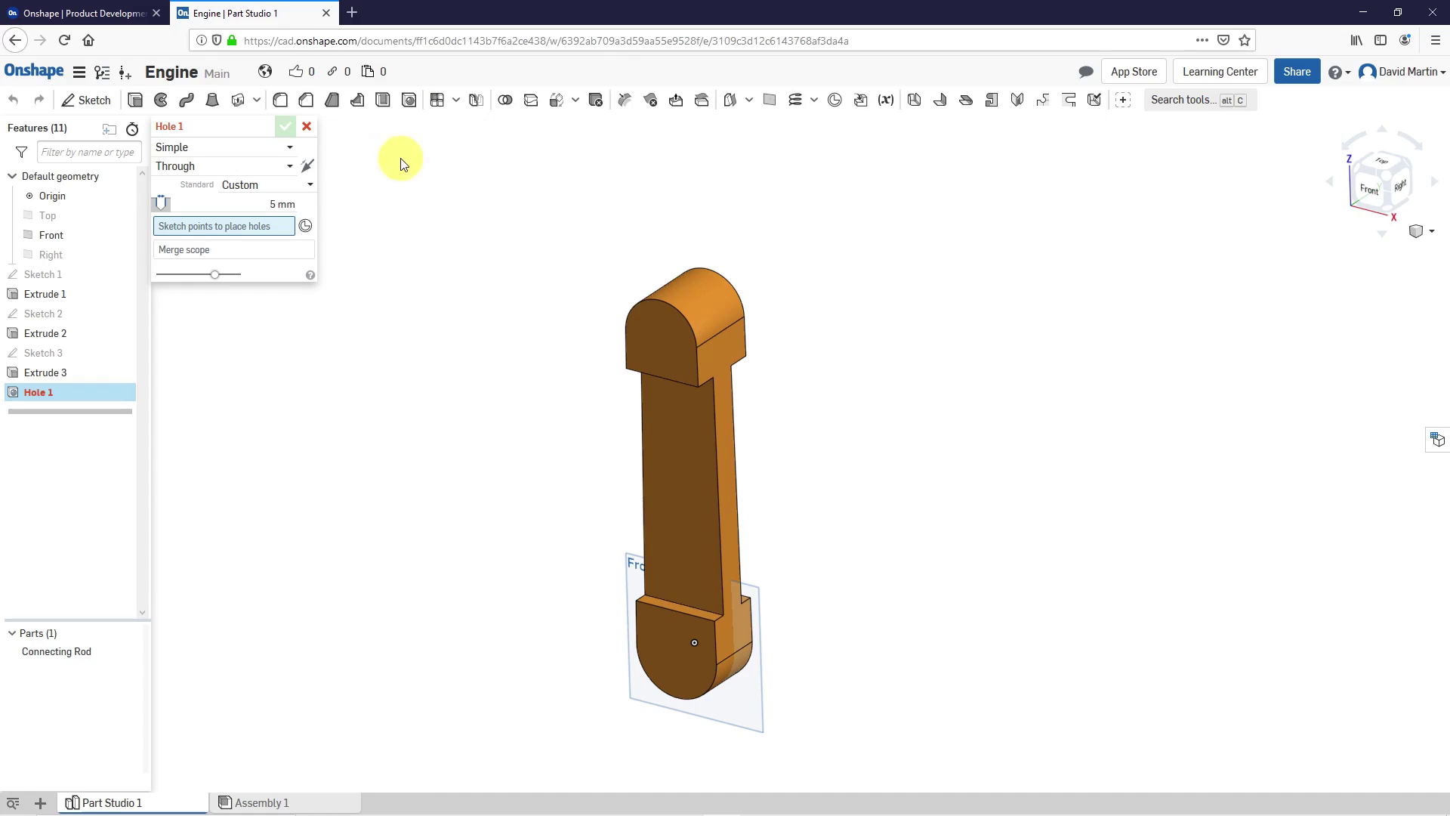
click(289, 151)
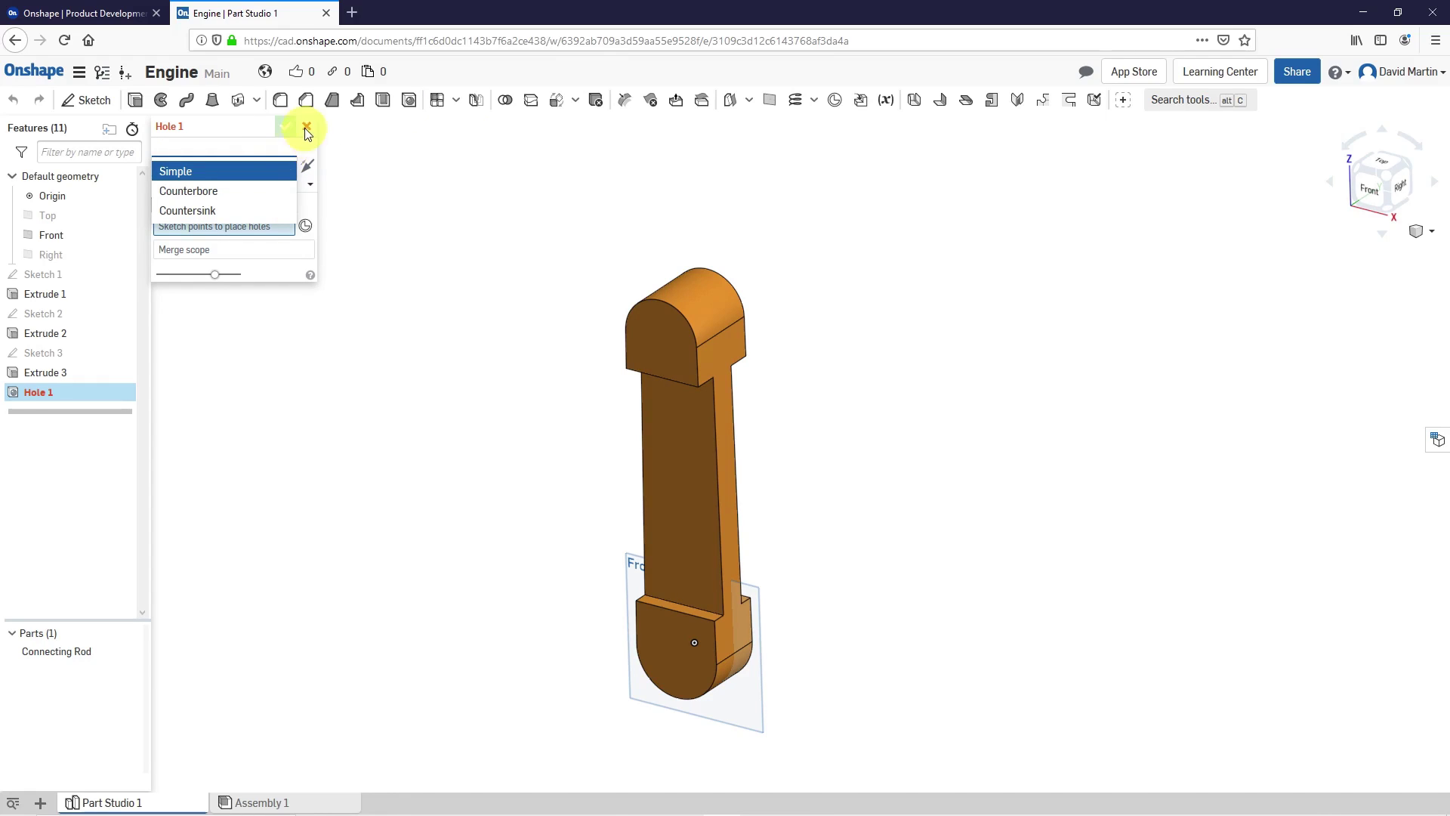
click(193, 173)
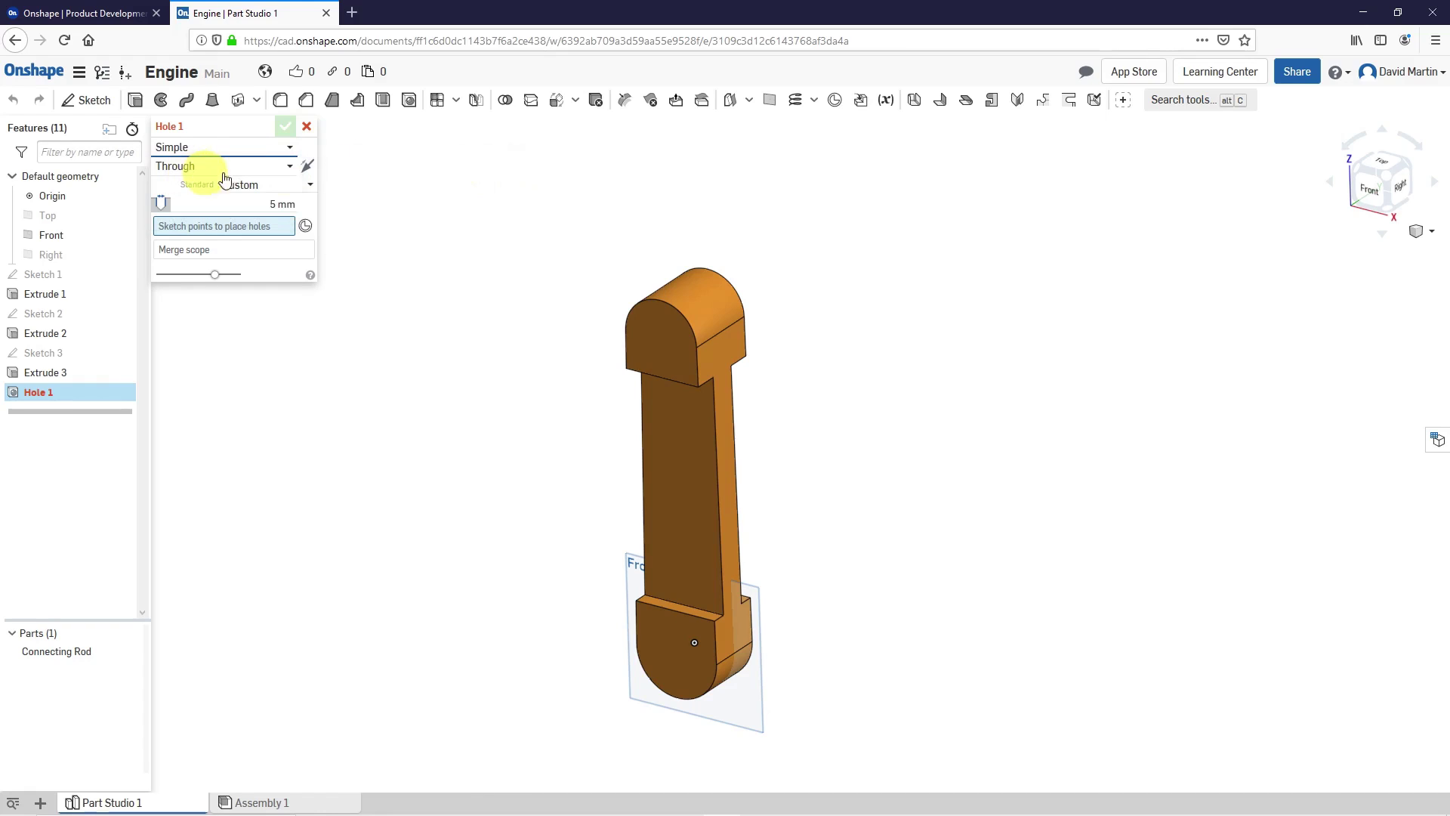
click(290, 168)
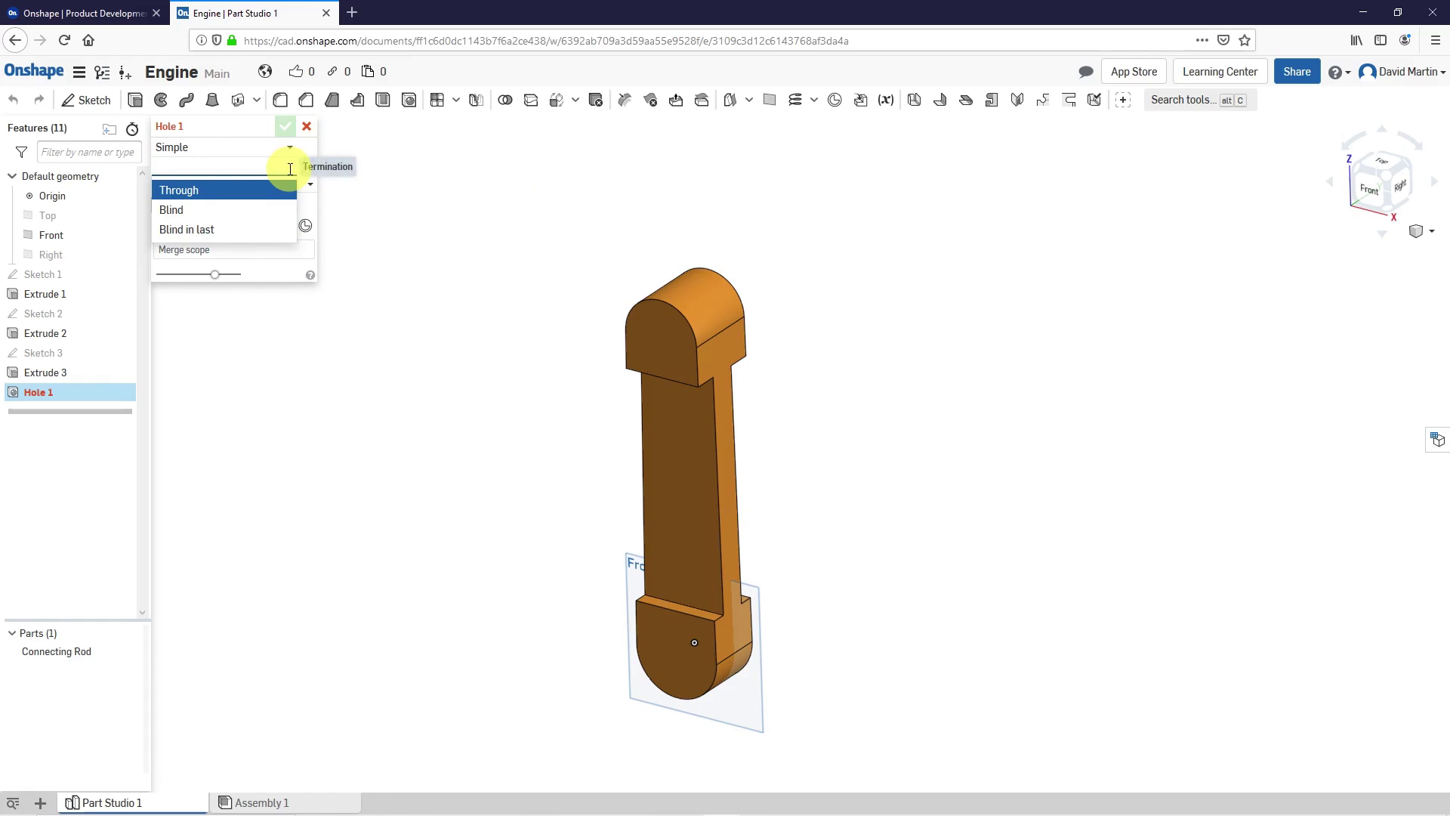
click(460, 168)
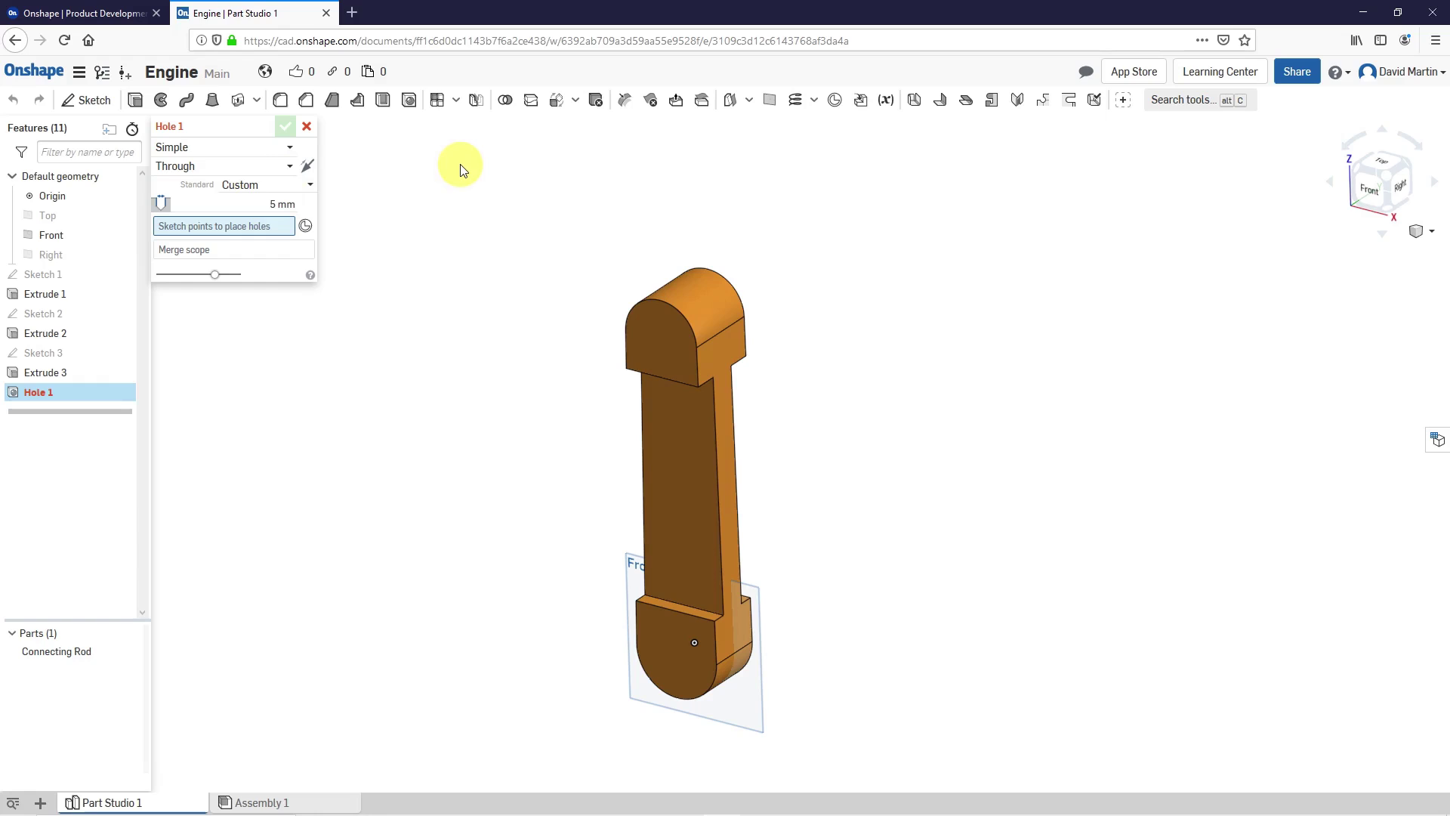
click(311, 189)
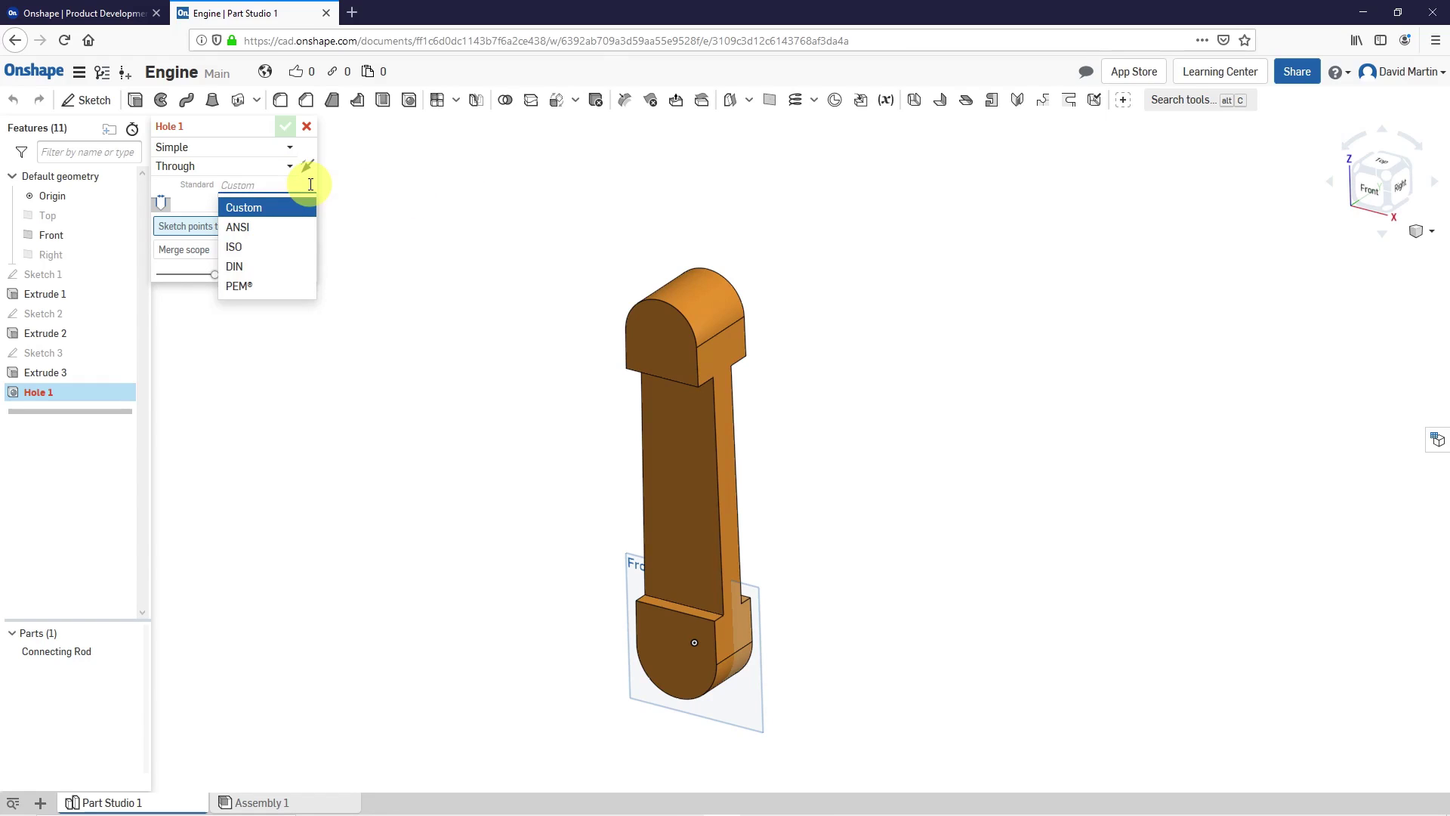
click(423, 183)
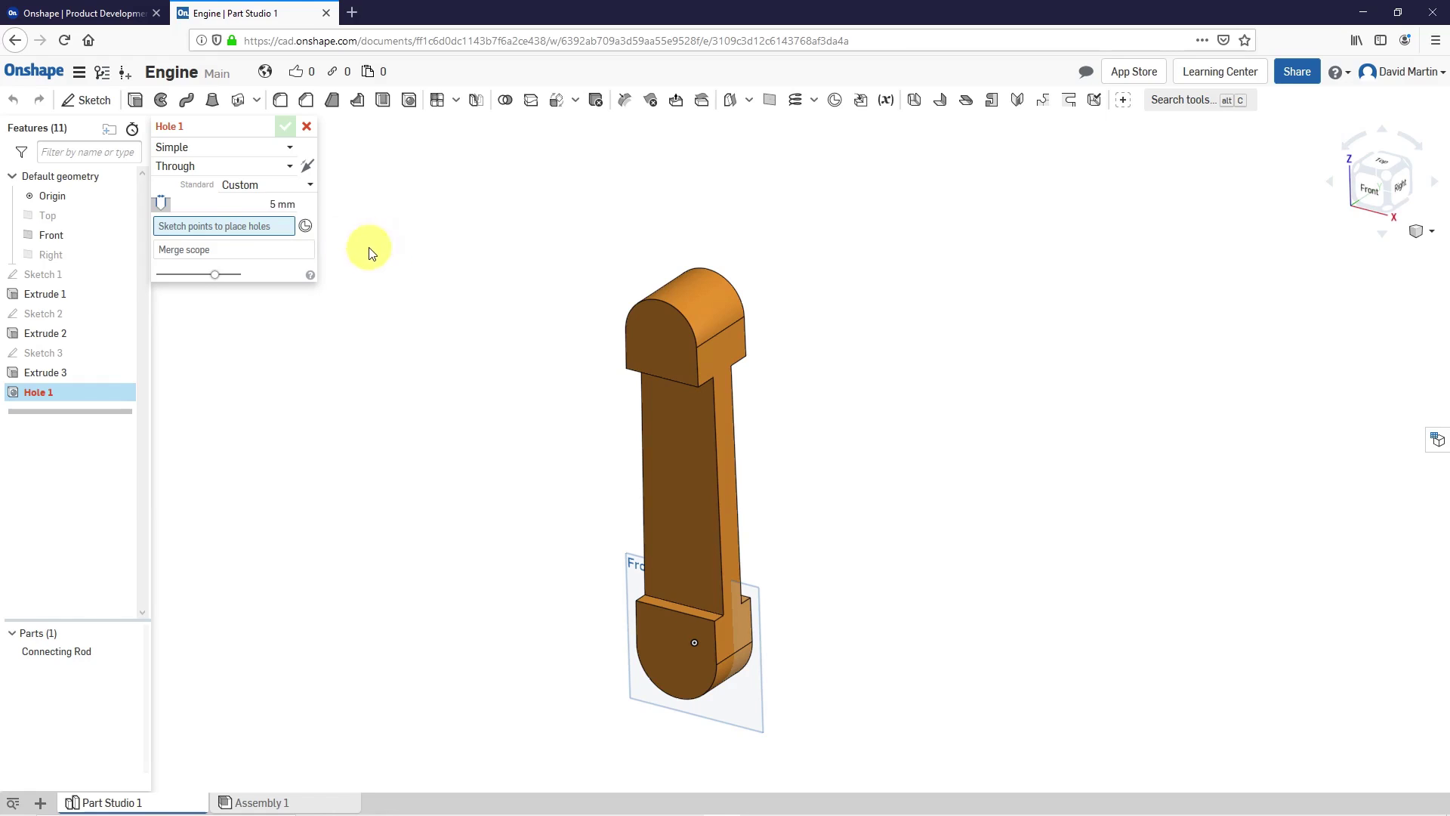
click(307, 127)
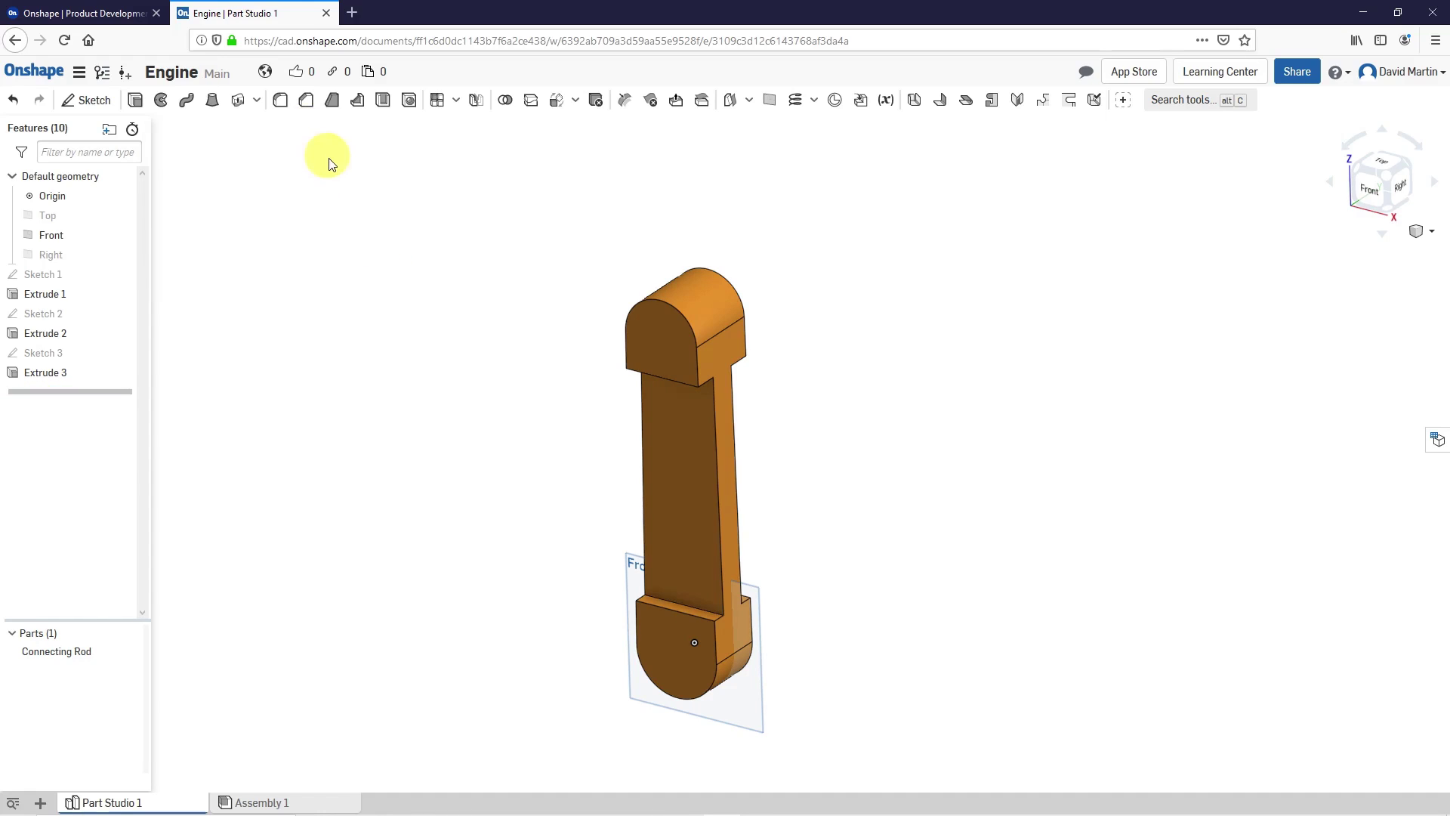
Step: Start Sketch 4 on the Front plane and view it normal to the sketch plane
click(90, 102)
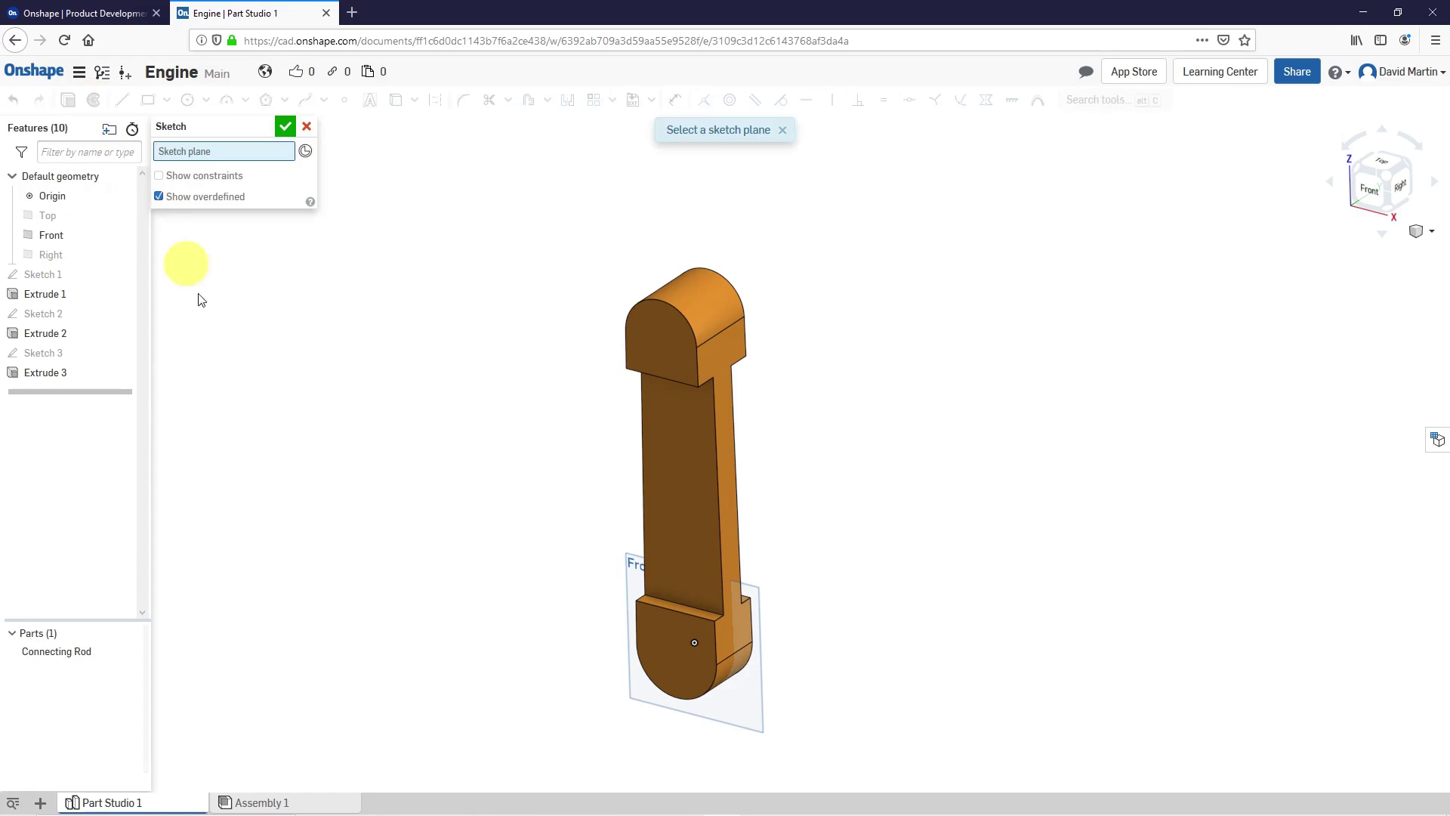
click(750, 725)
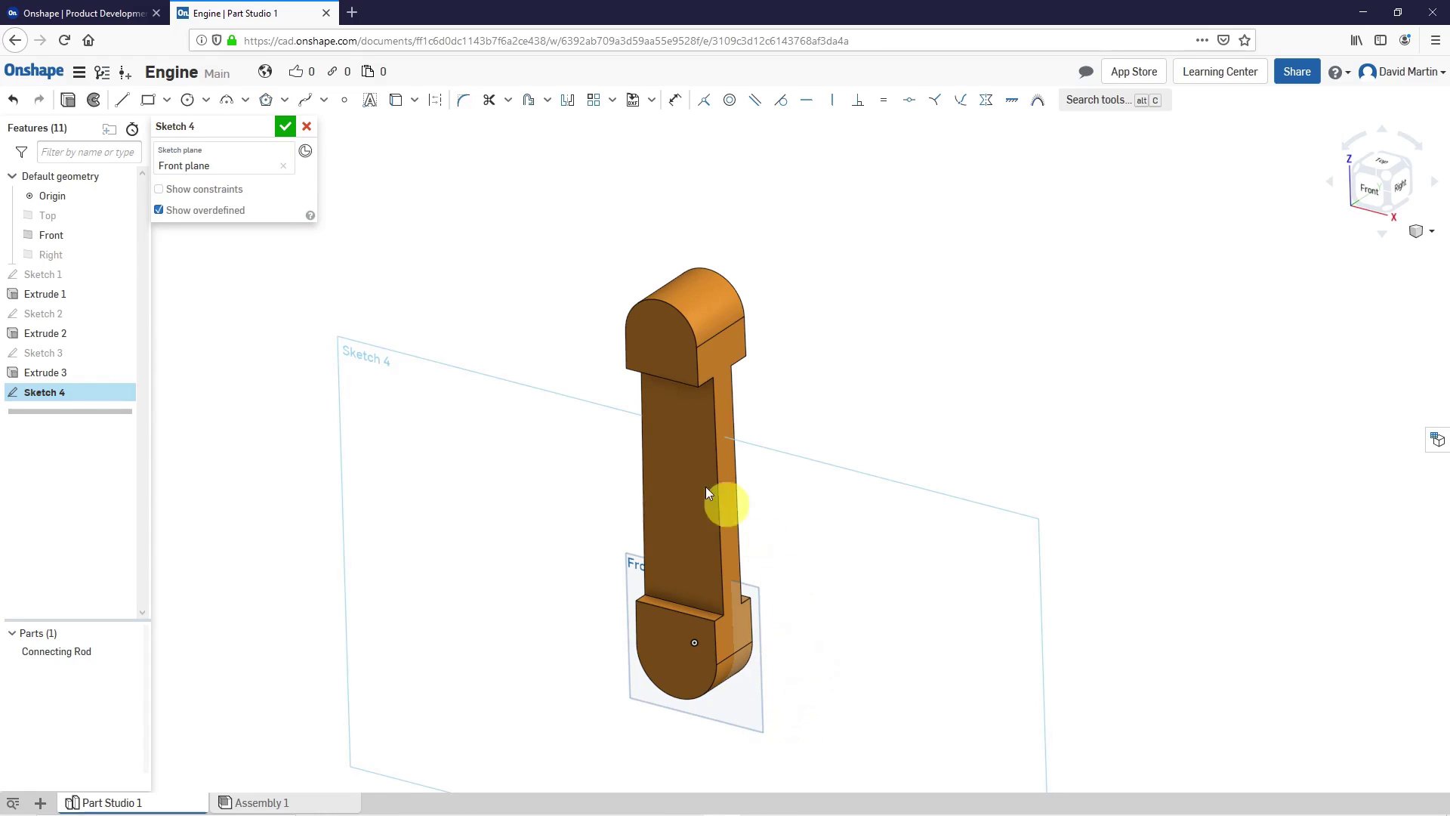
right_click(559, 277)
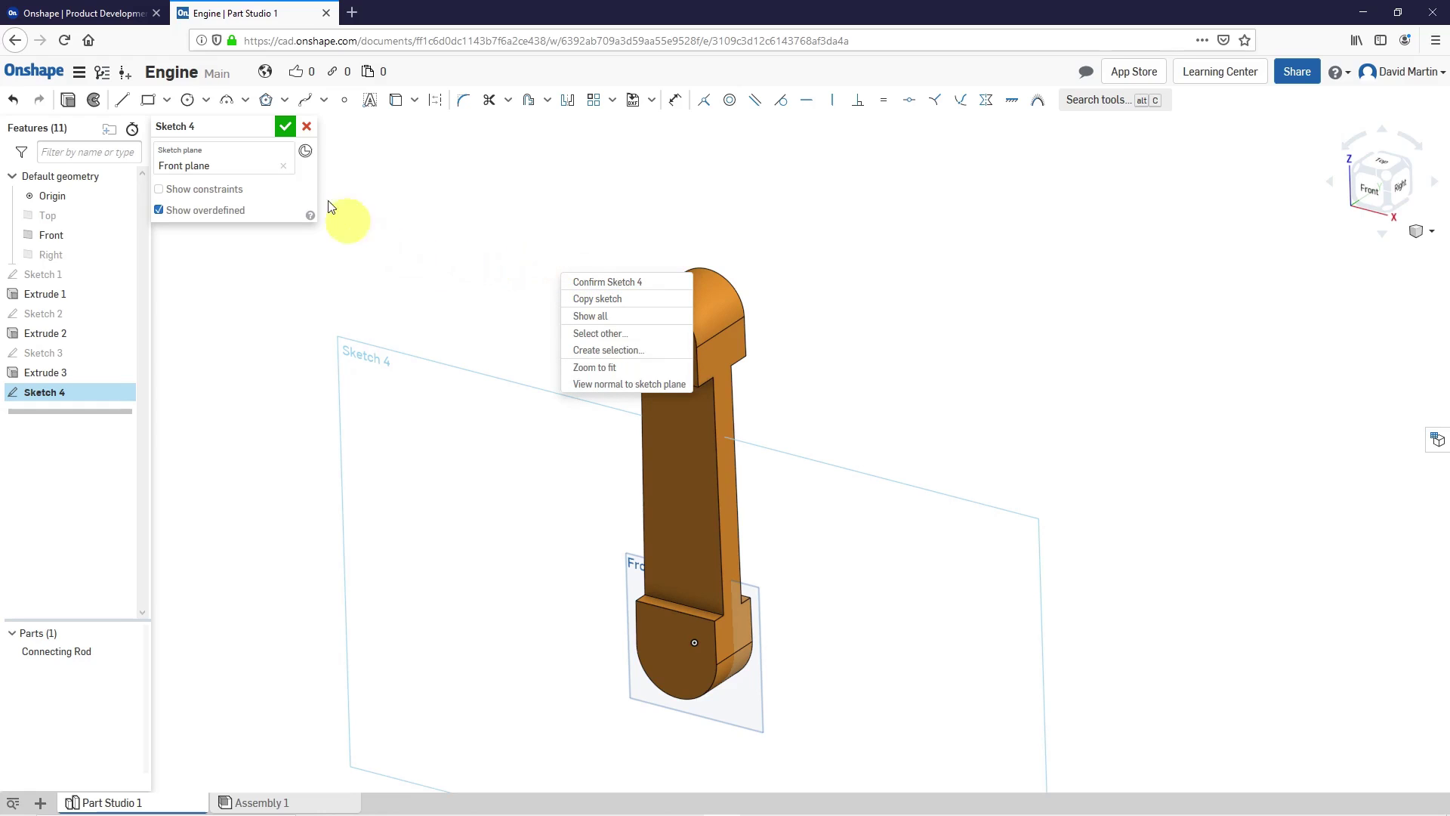
click(411, 238)
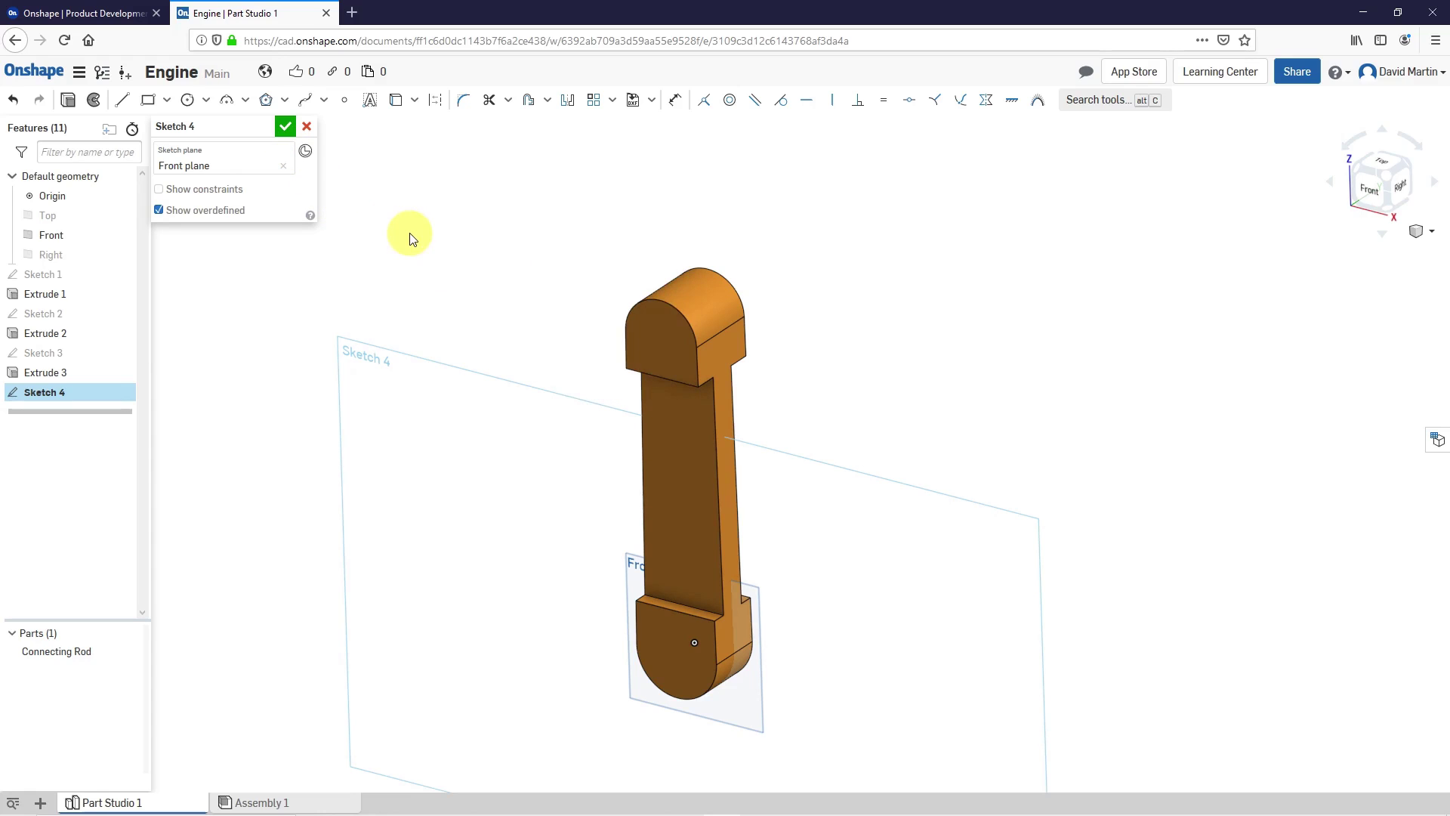
right_click(410, 239)
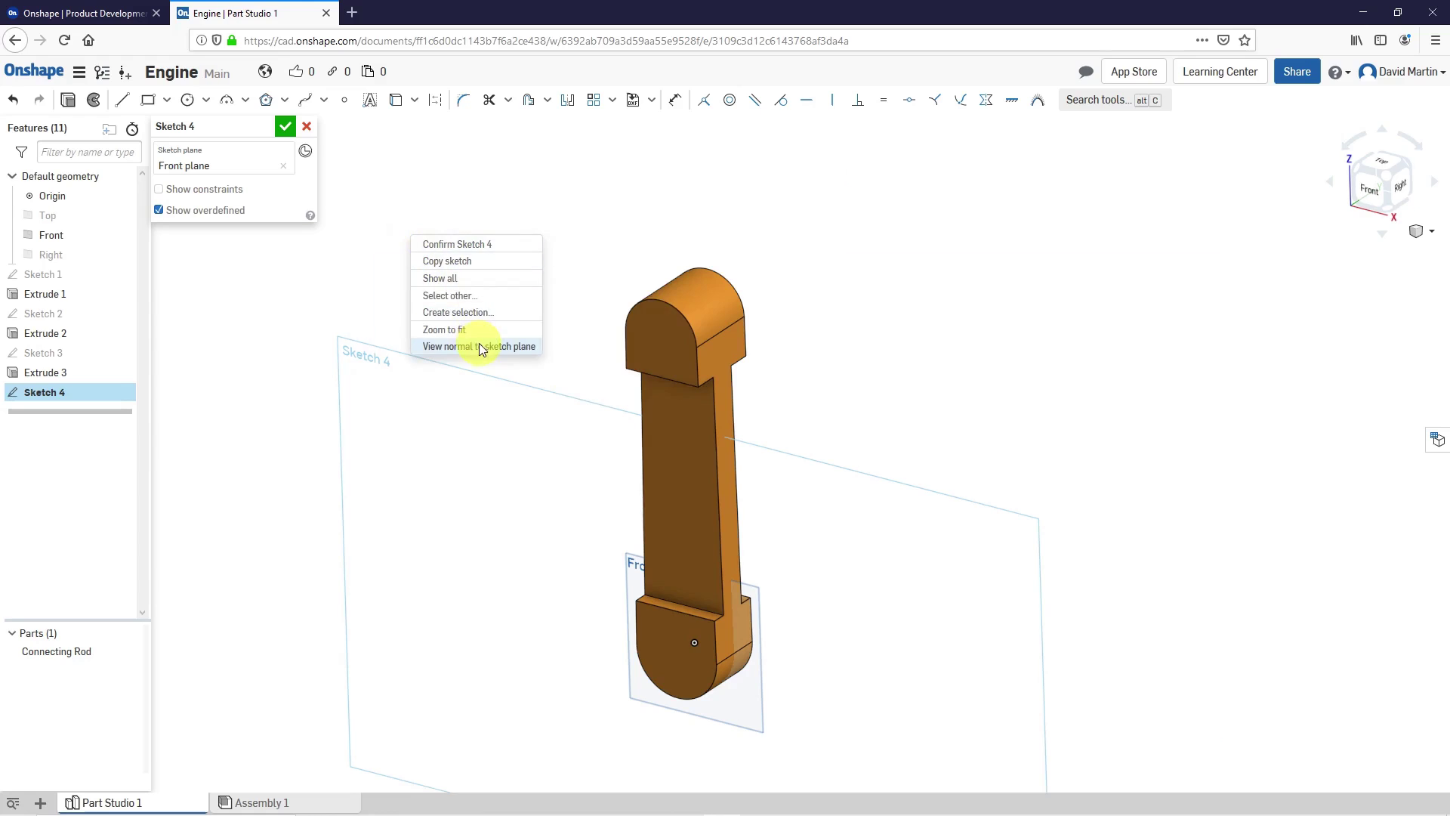
click(479, 343)
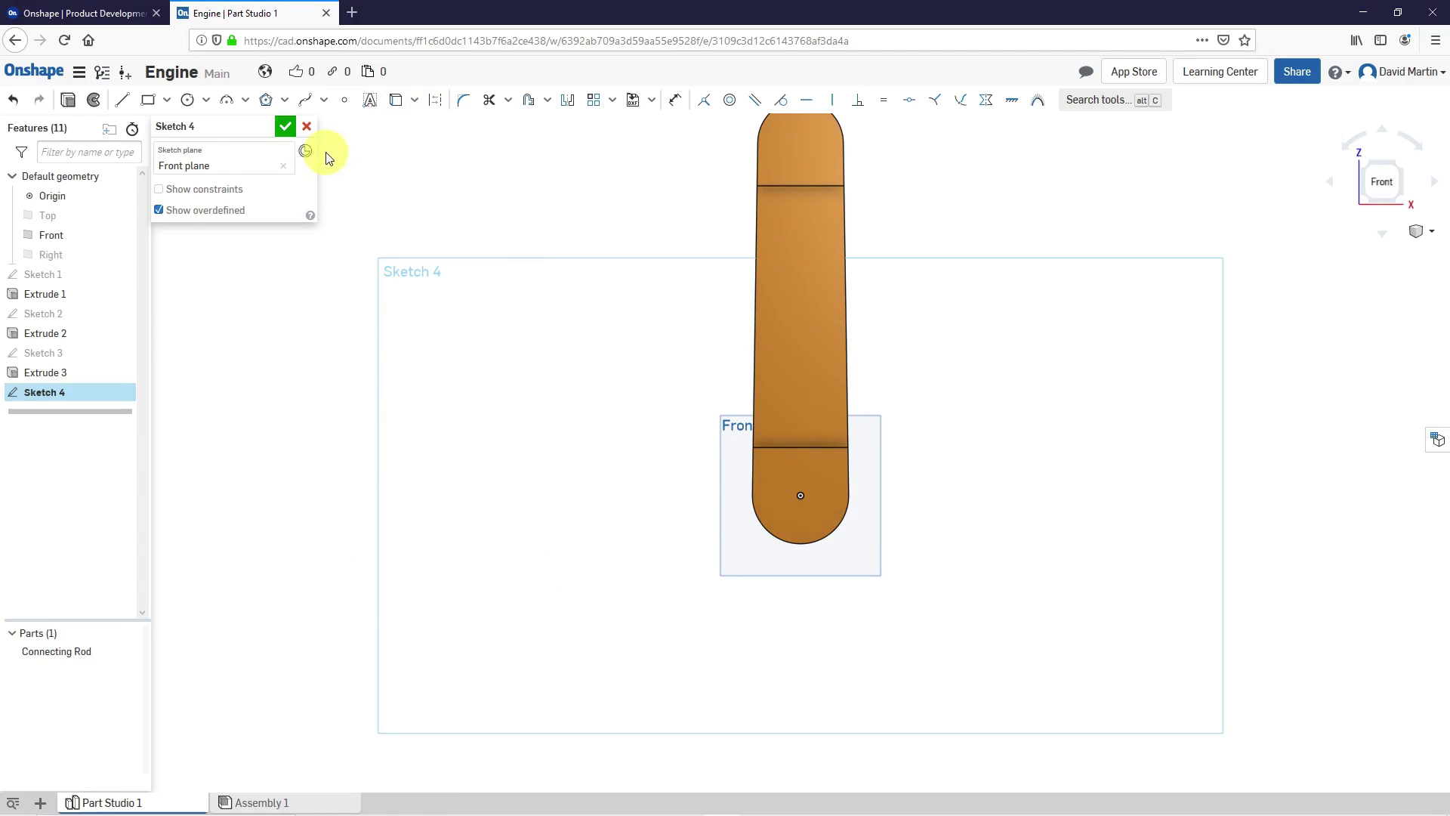
Step: Place a sketch point at the centre of the rod's top arc and exit the Point tool
click(346, 106)
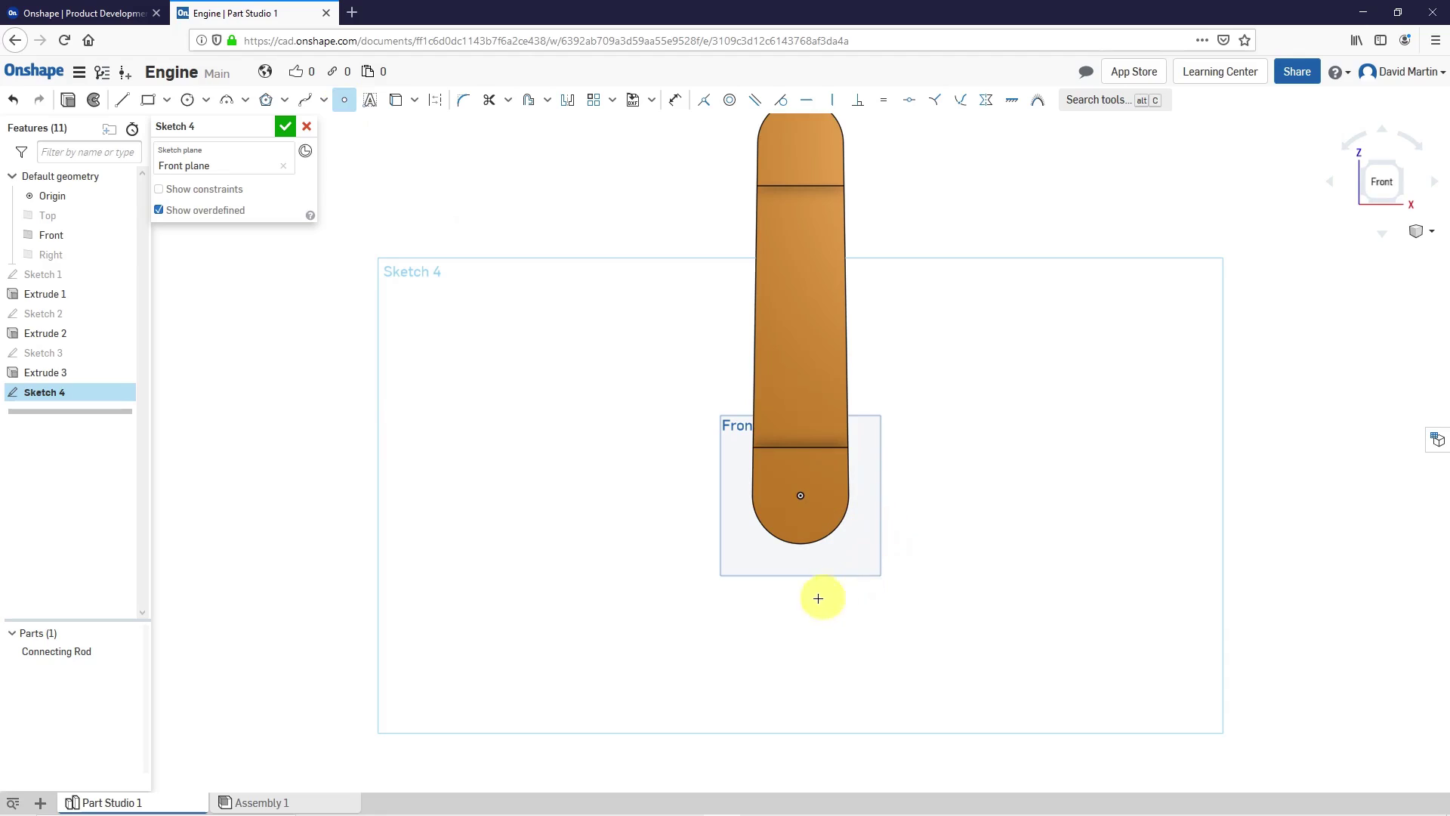
scroll(806, 608, down, 2)
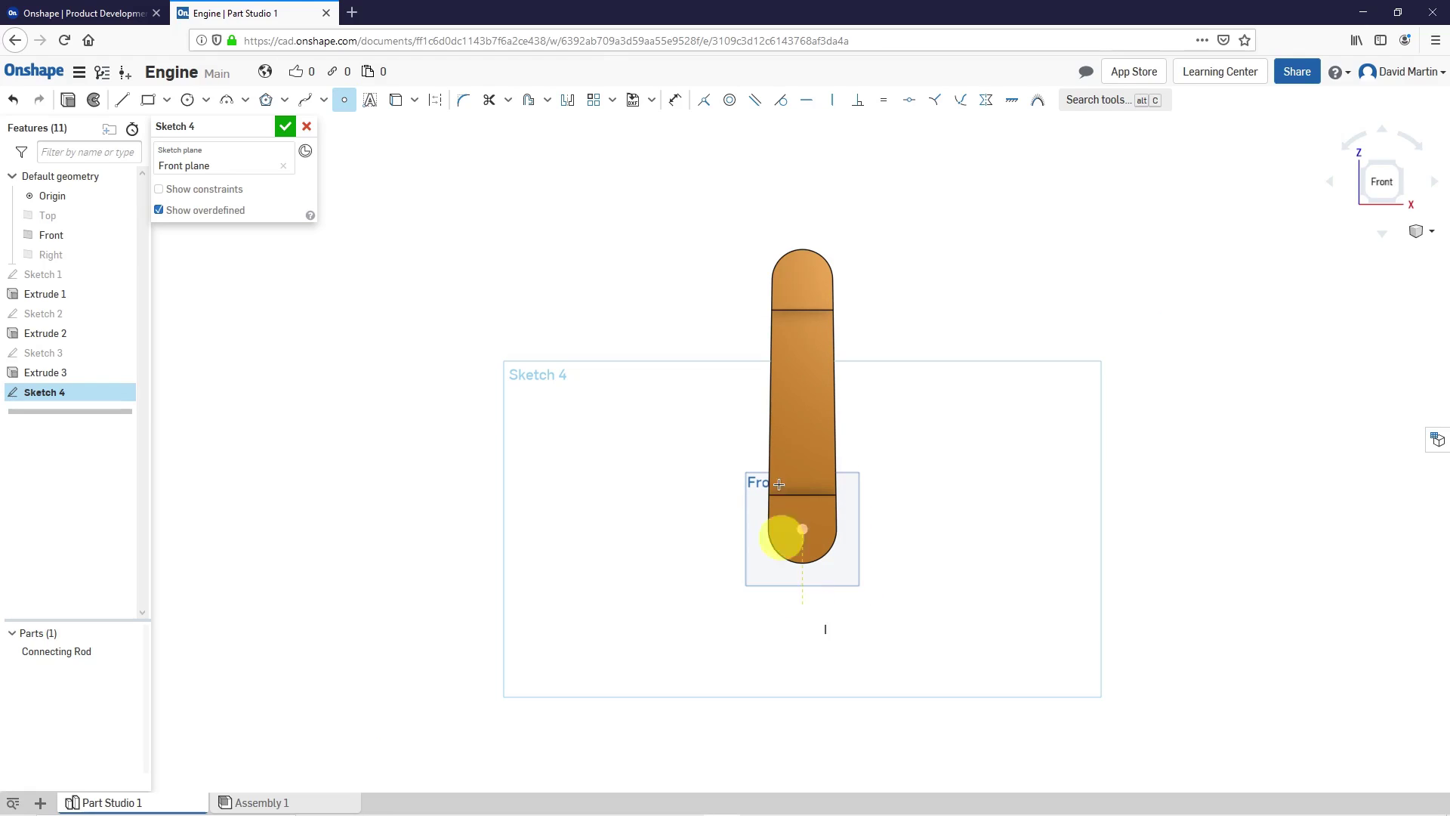
scroll(803, 277, up, 2)
click(804, 277)
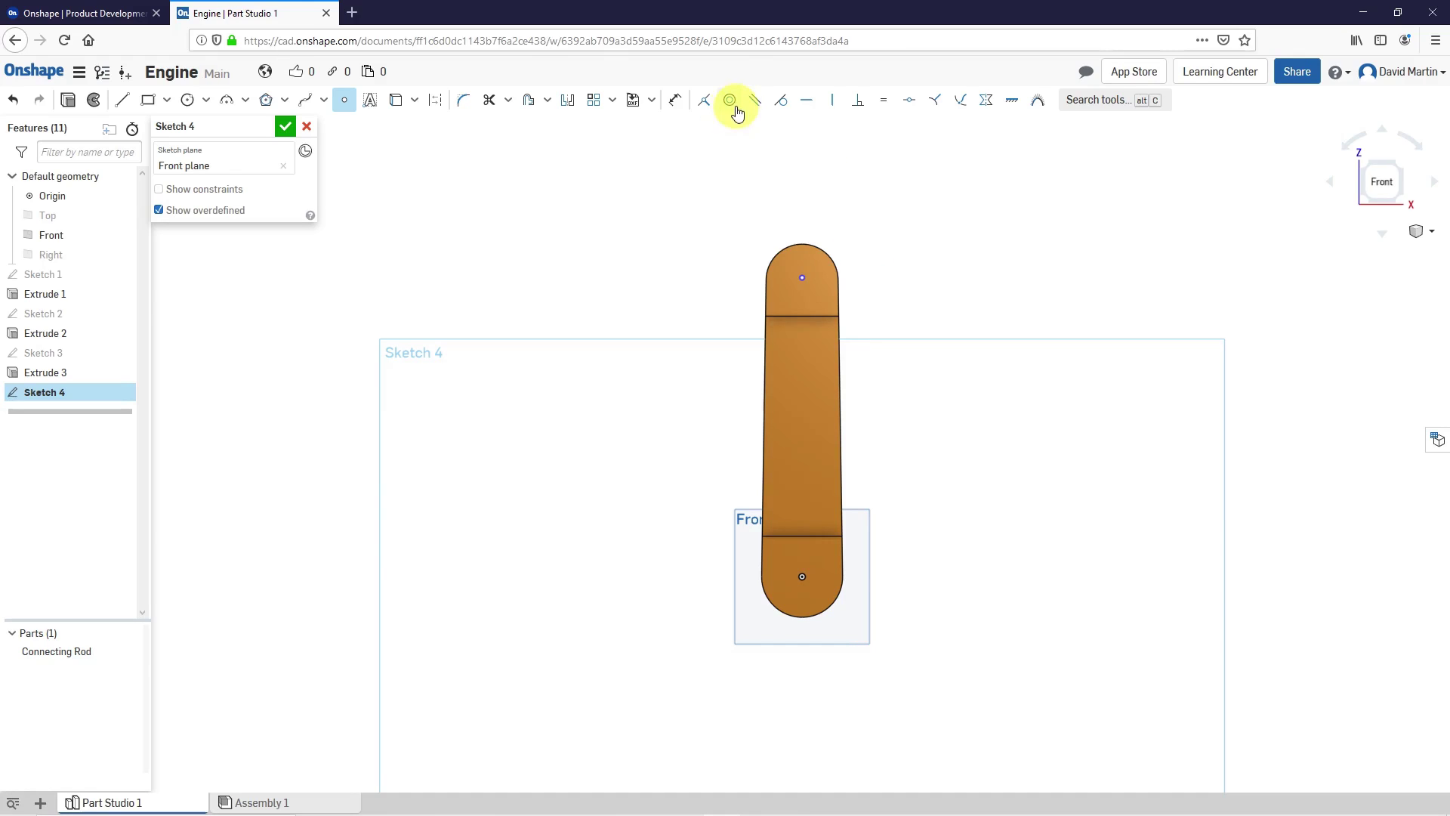
right_click(718, 155)
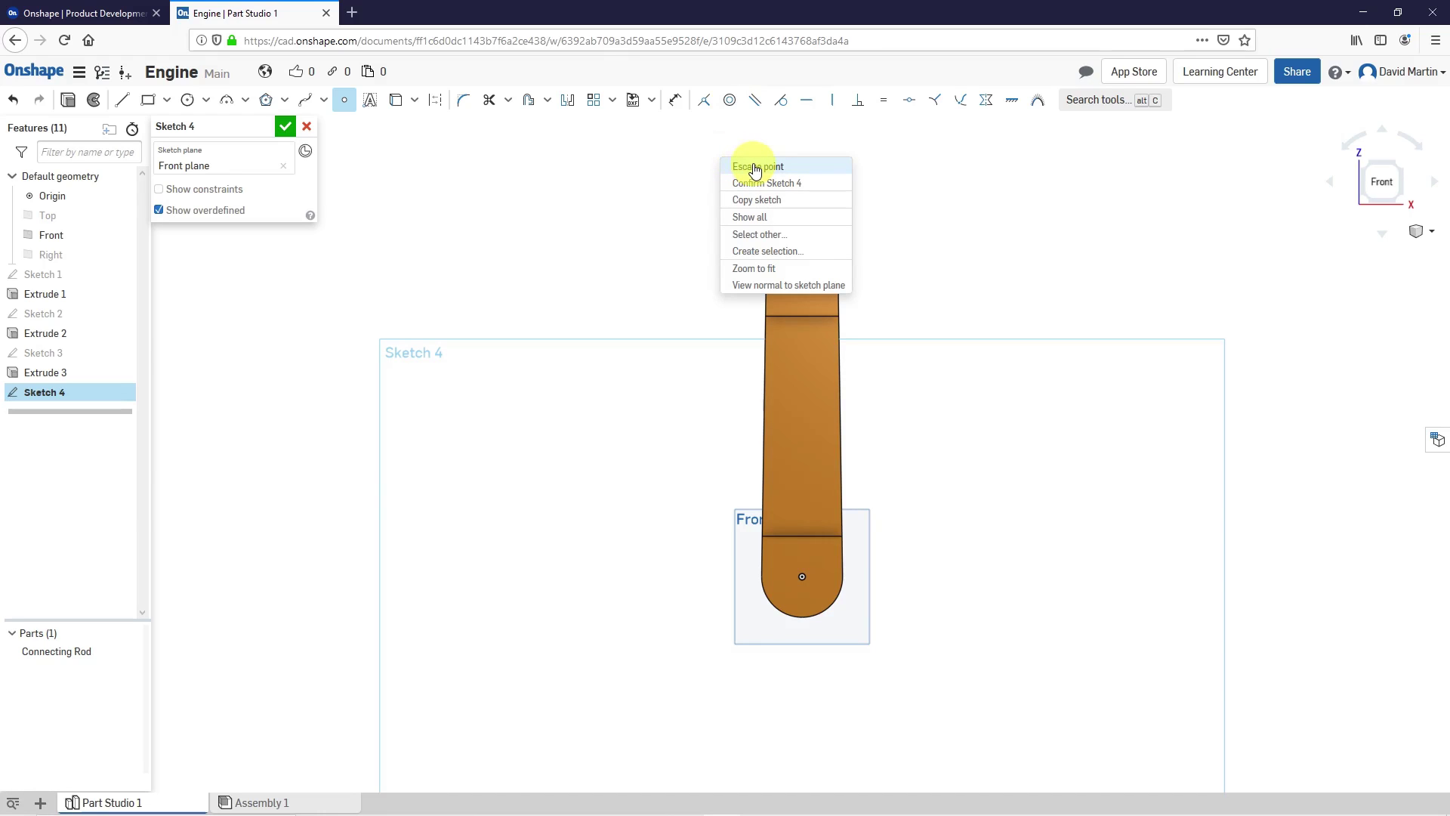
click(755, 168)
scroll(820, 259, up, 5)
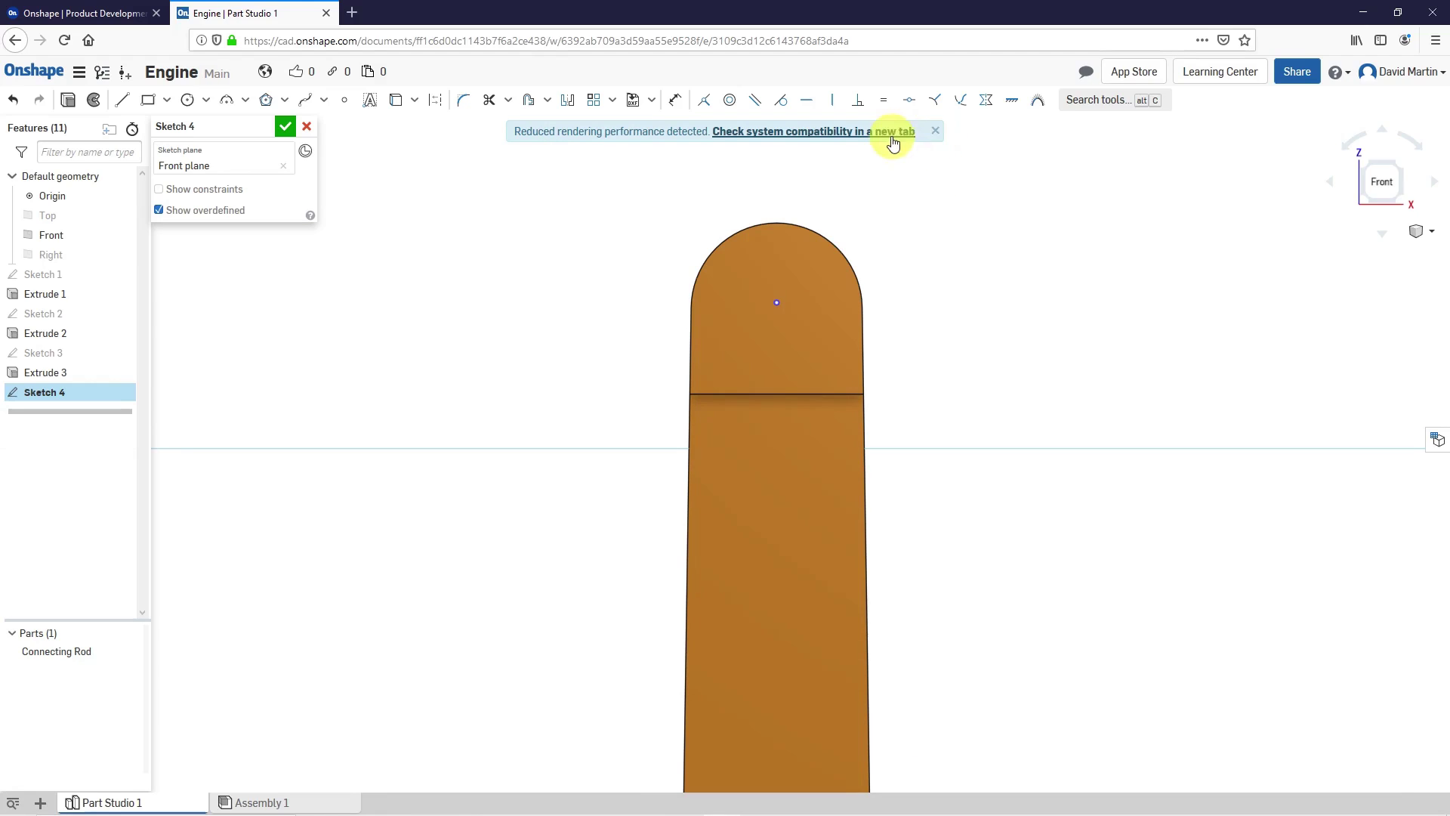
Step: Launch the compatibility check from the rendering banner, then return to the Engine | Part Studio 1 tab
right_click(856, 138)
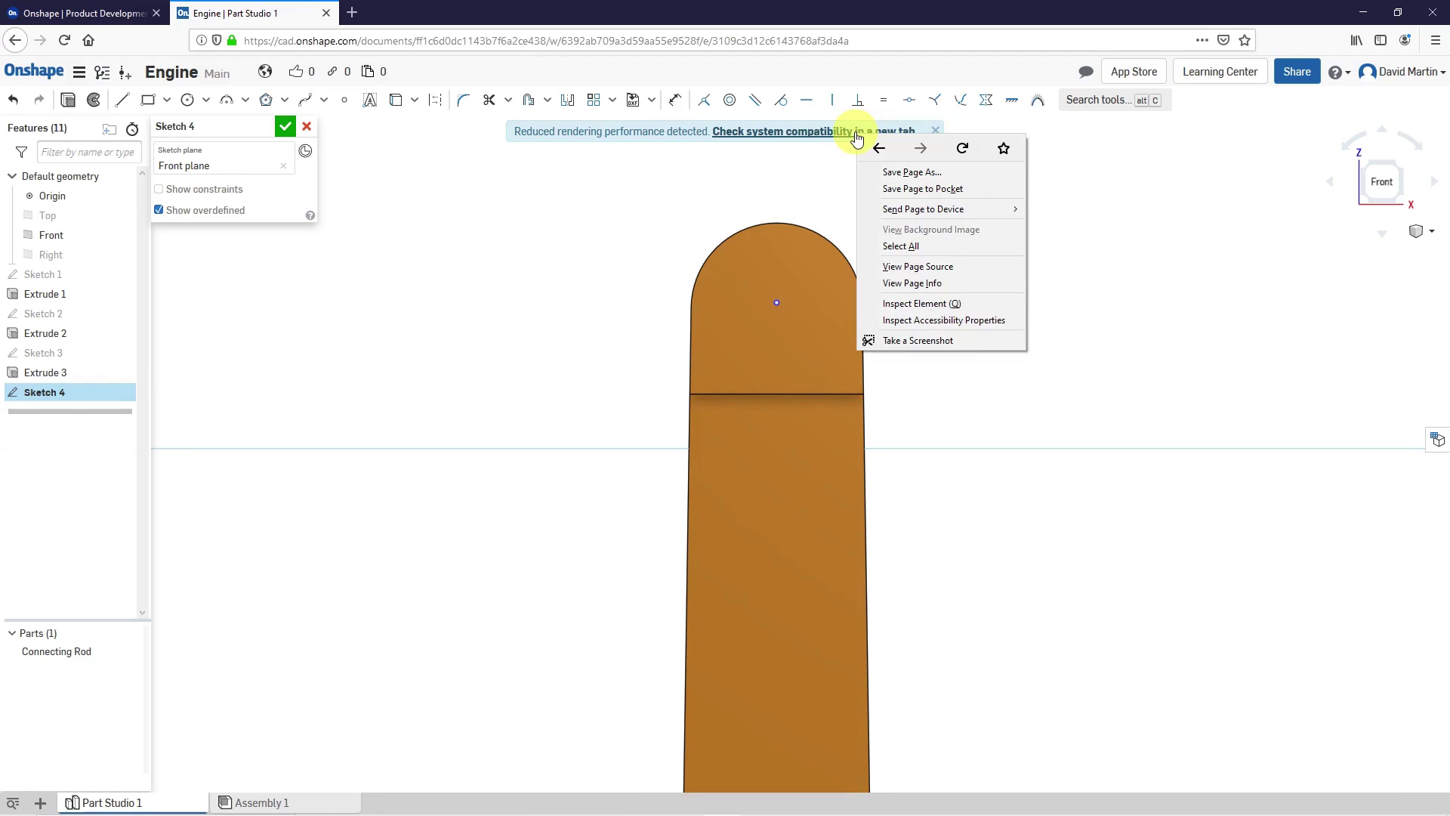
click(805, 163)
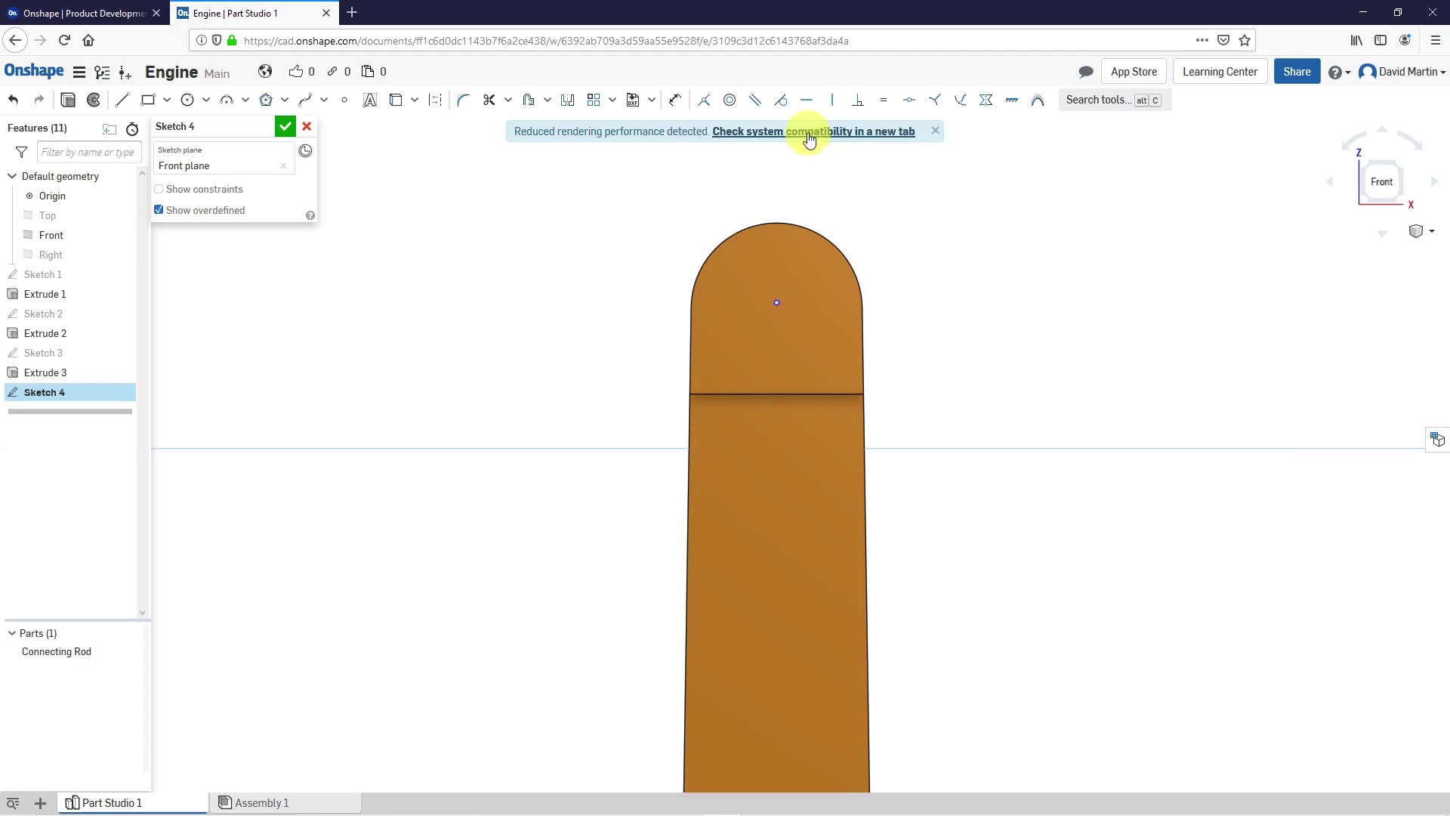
click(809, 139)
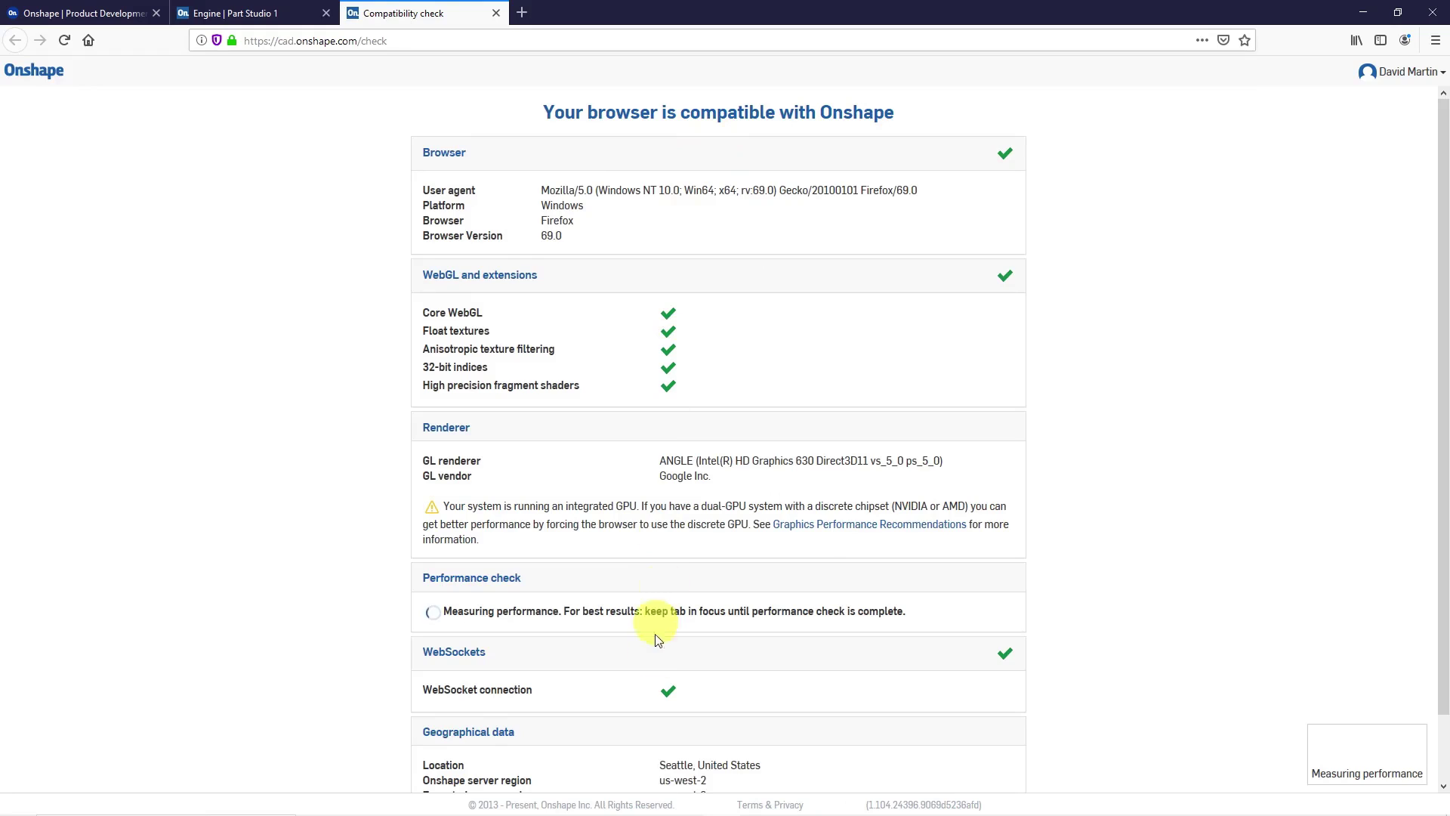
click(285, 23)
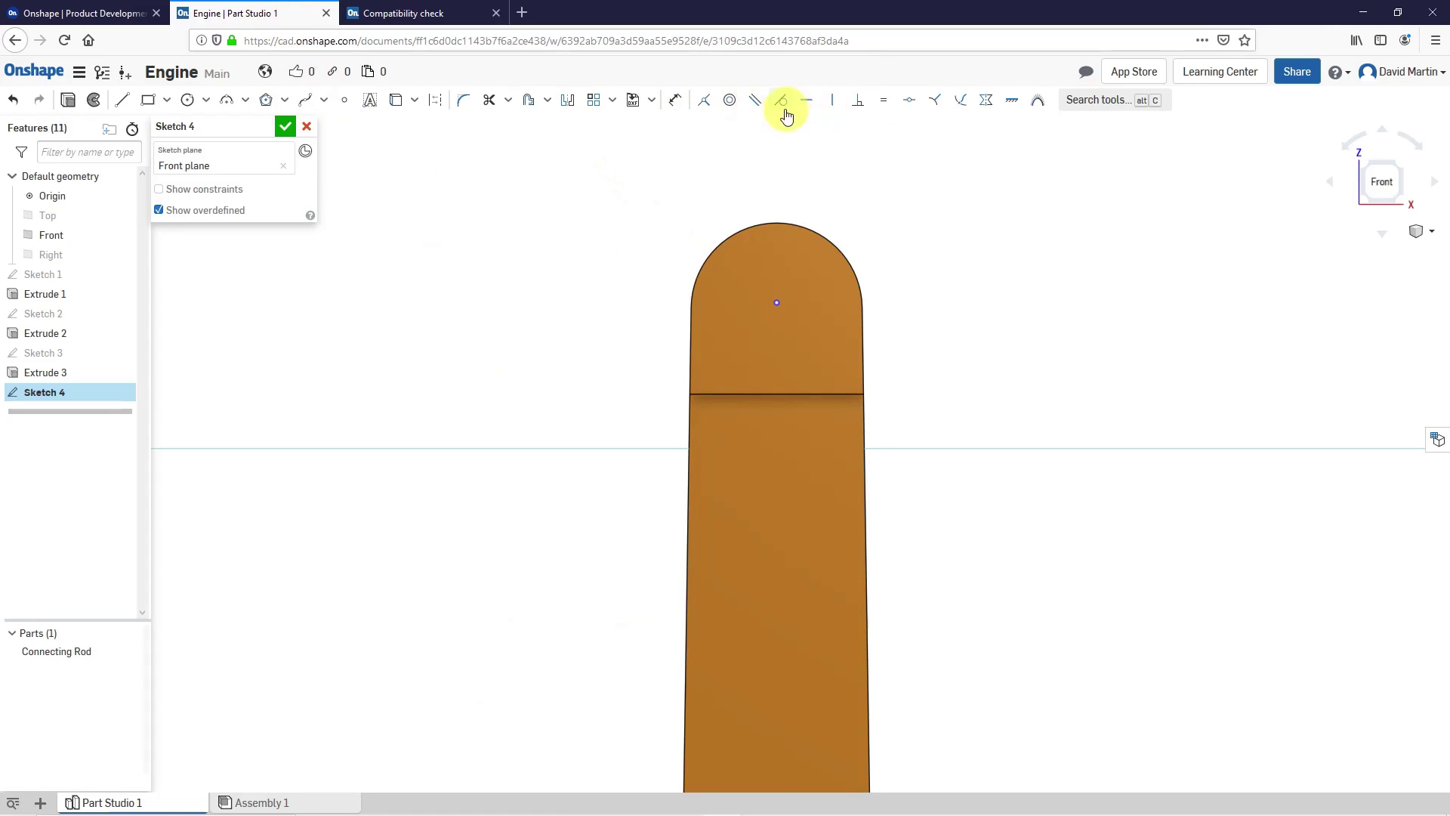
Step: Constrain the sketch point concentric with the top arc, close Sketch 4, and orbit to 3D
click(731, 106)
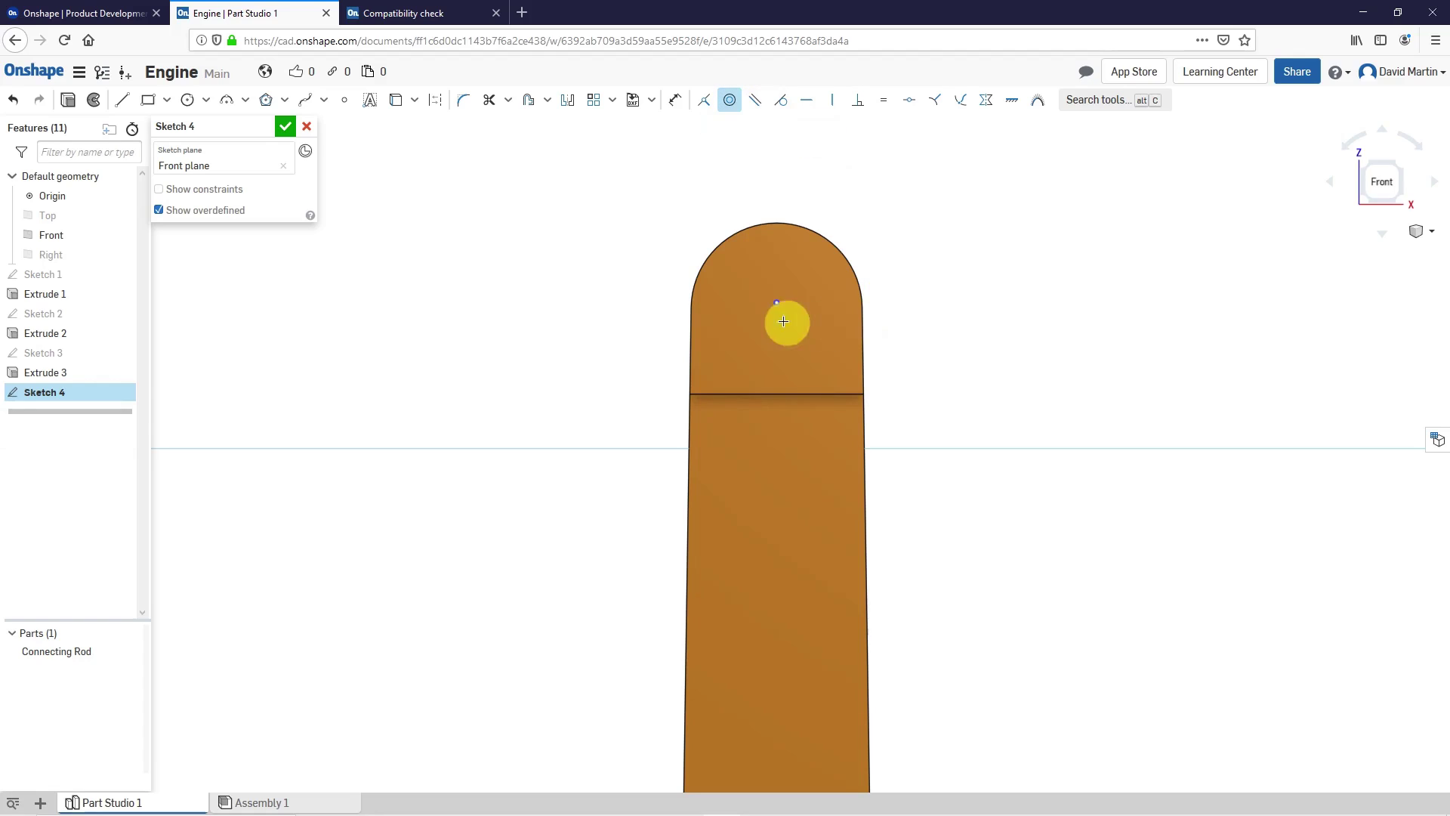
click(776, 305)
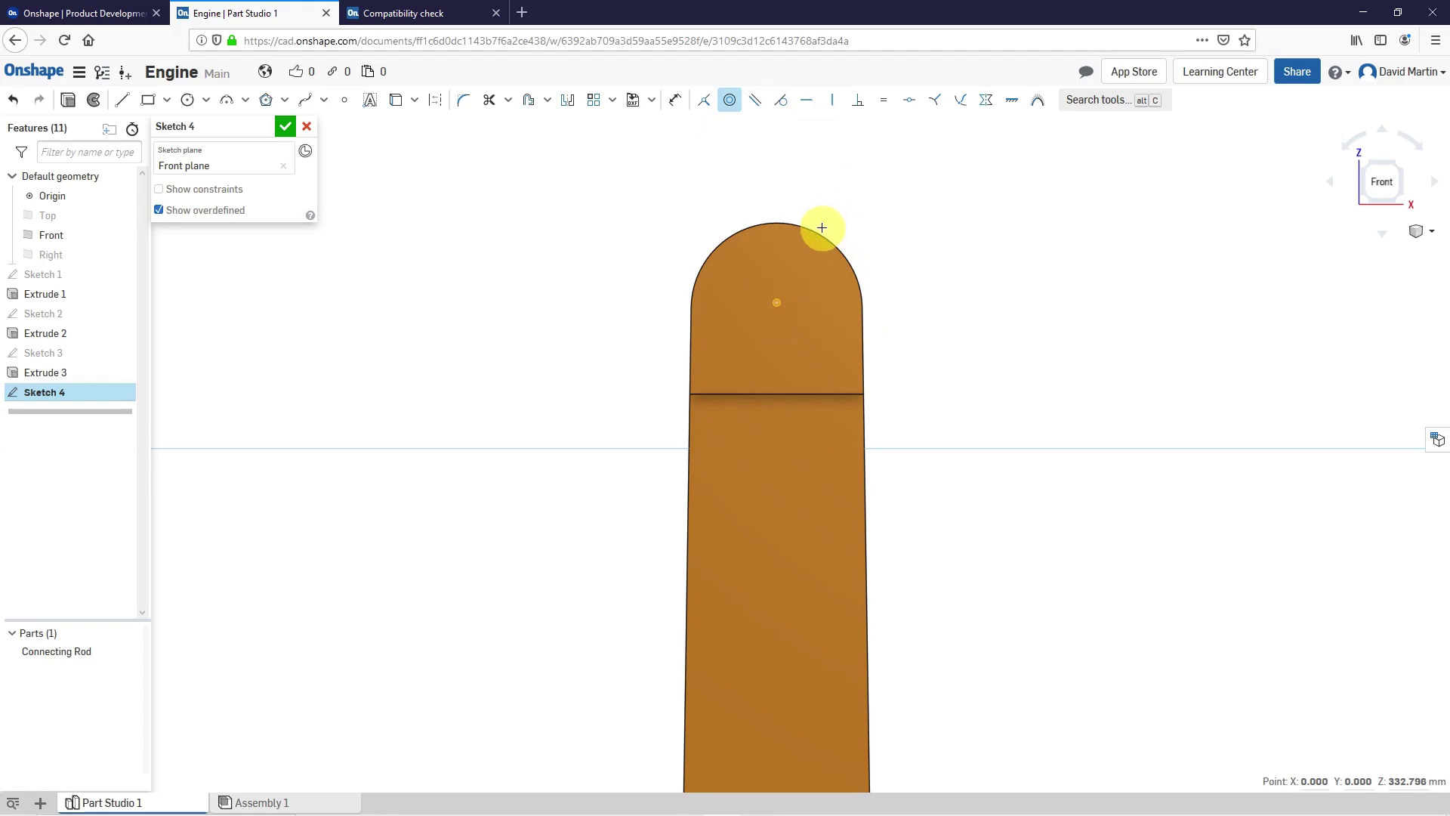
click(821, 228)
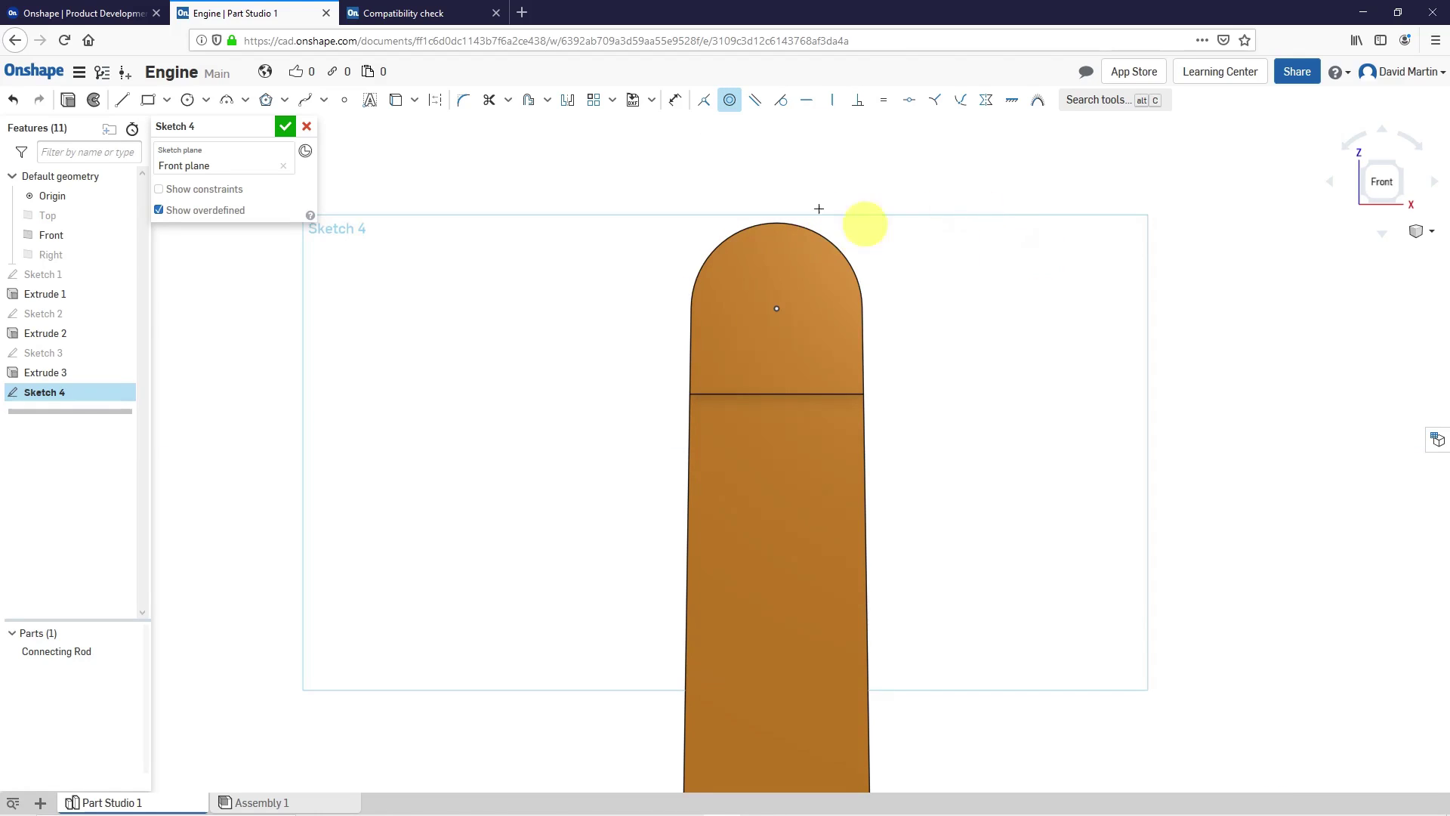
scroll(712, 172, up, 3)
scroll(741, 644, down, 4)
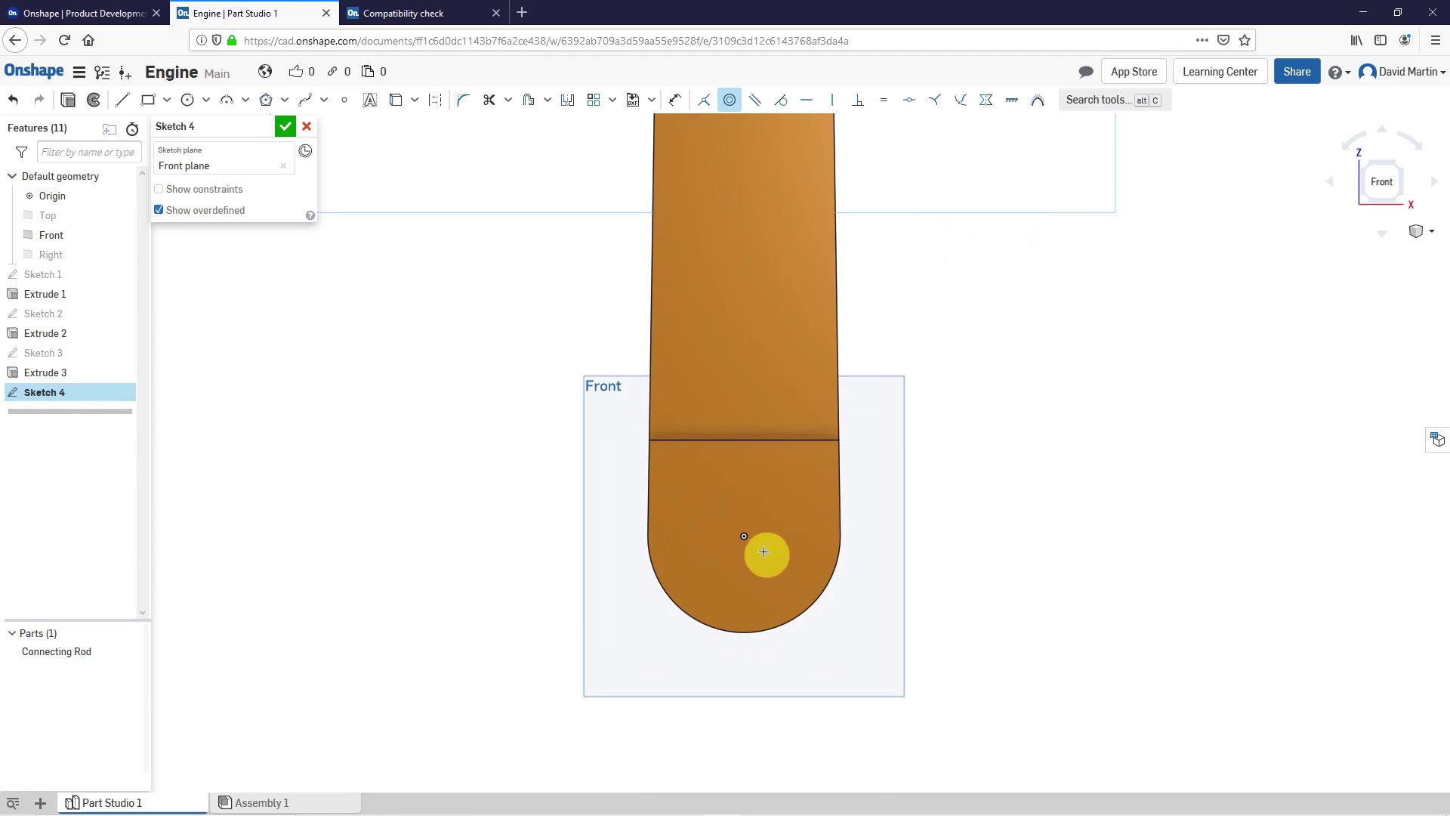
scroll(748, 604, up, 3)
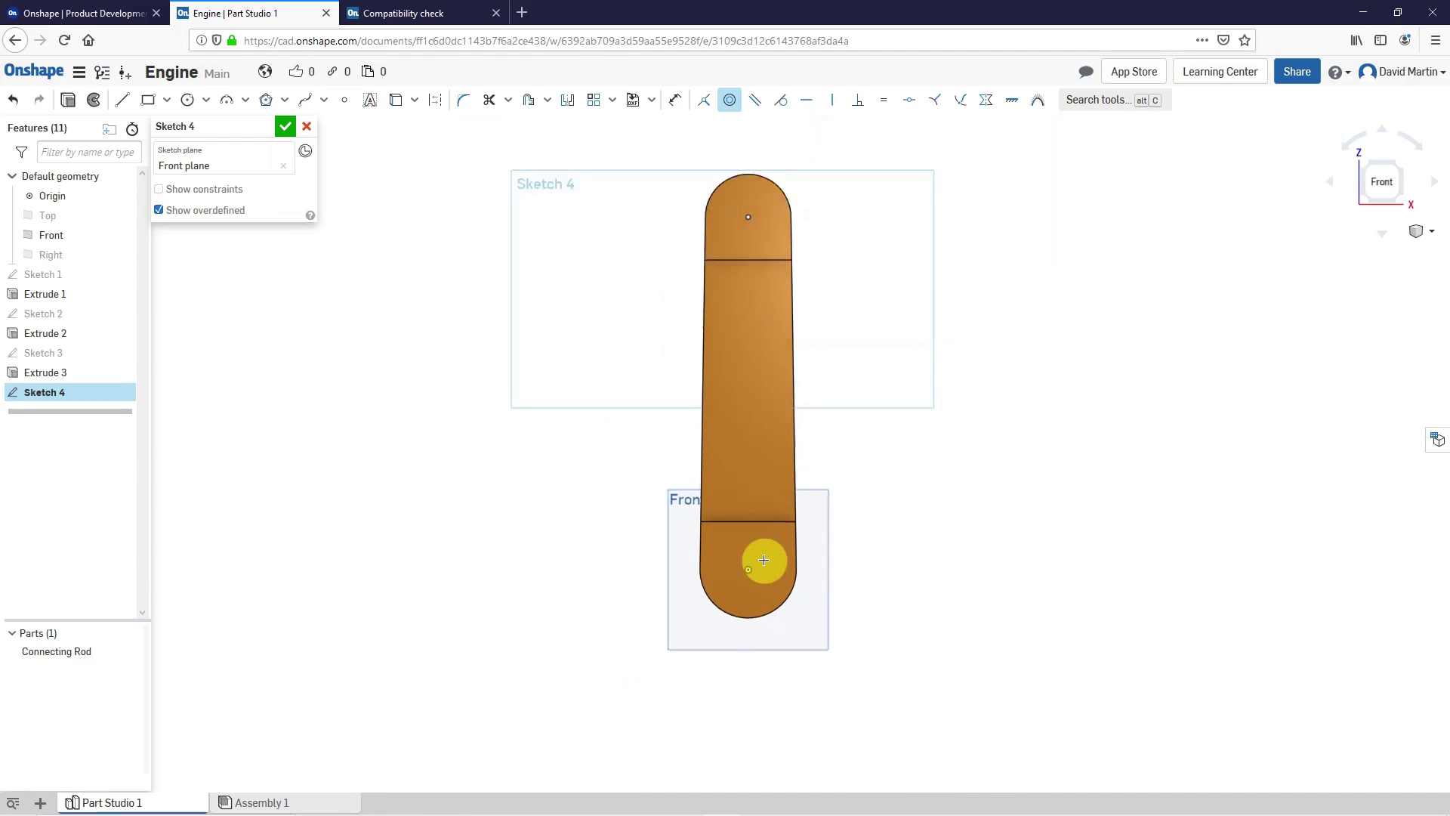
scroll(763, 560, up, 2)
click(285, 129)
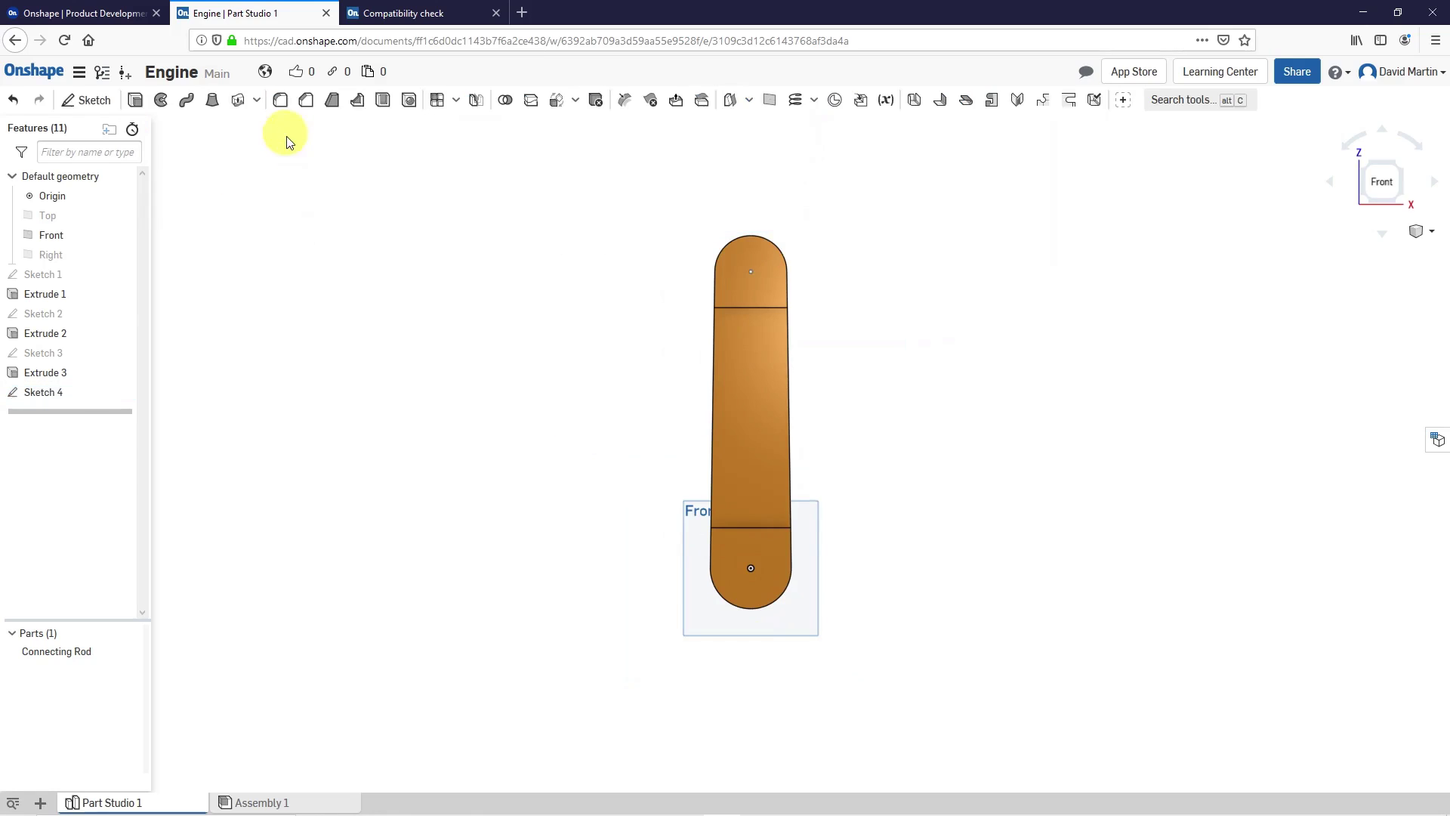
right_drag(709, 356, 654, 383)
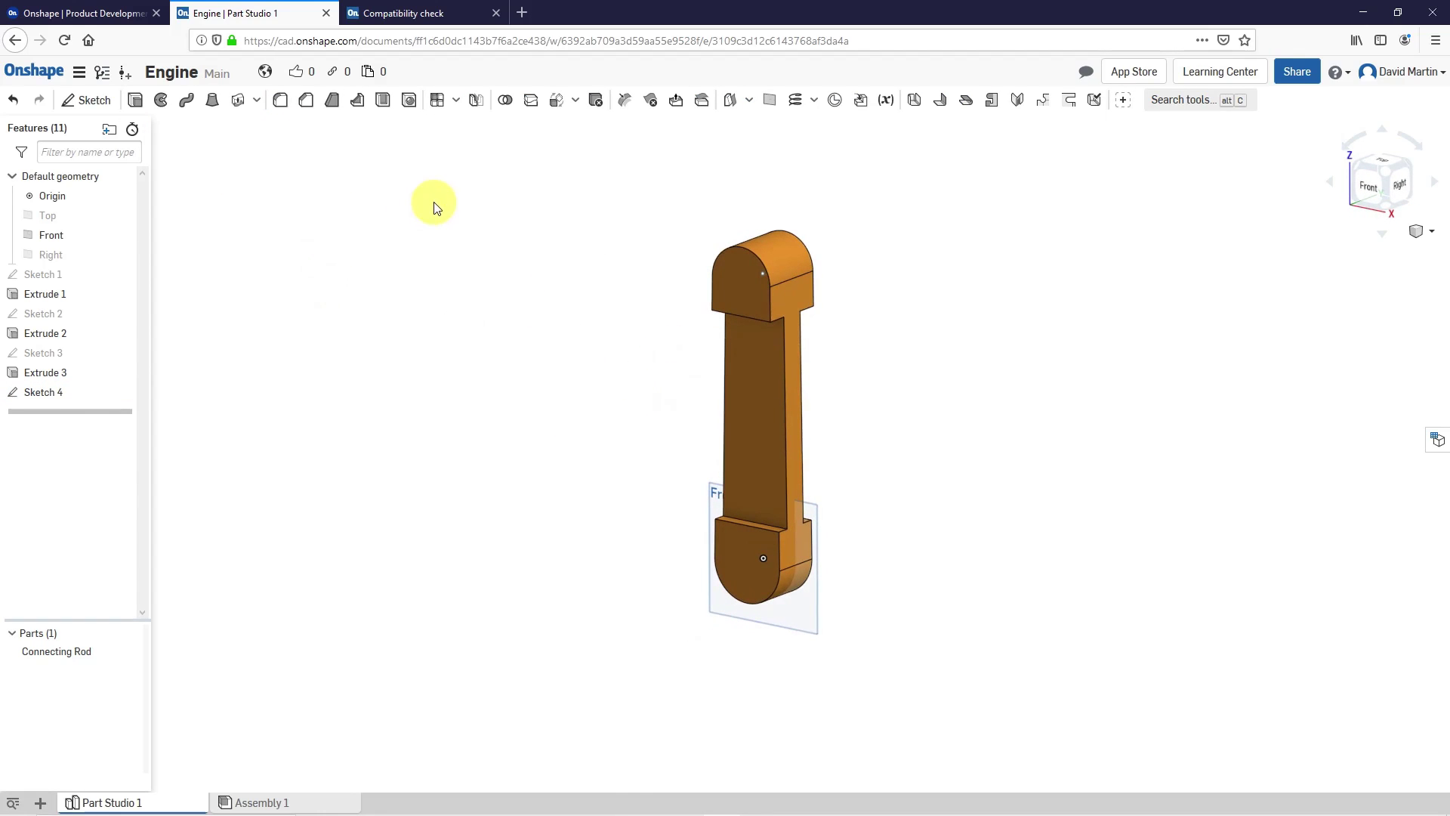
Step: Start a hole at the Sketch 4 point and set its diameter to 80 mm
click(409, 101)
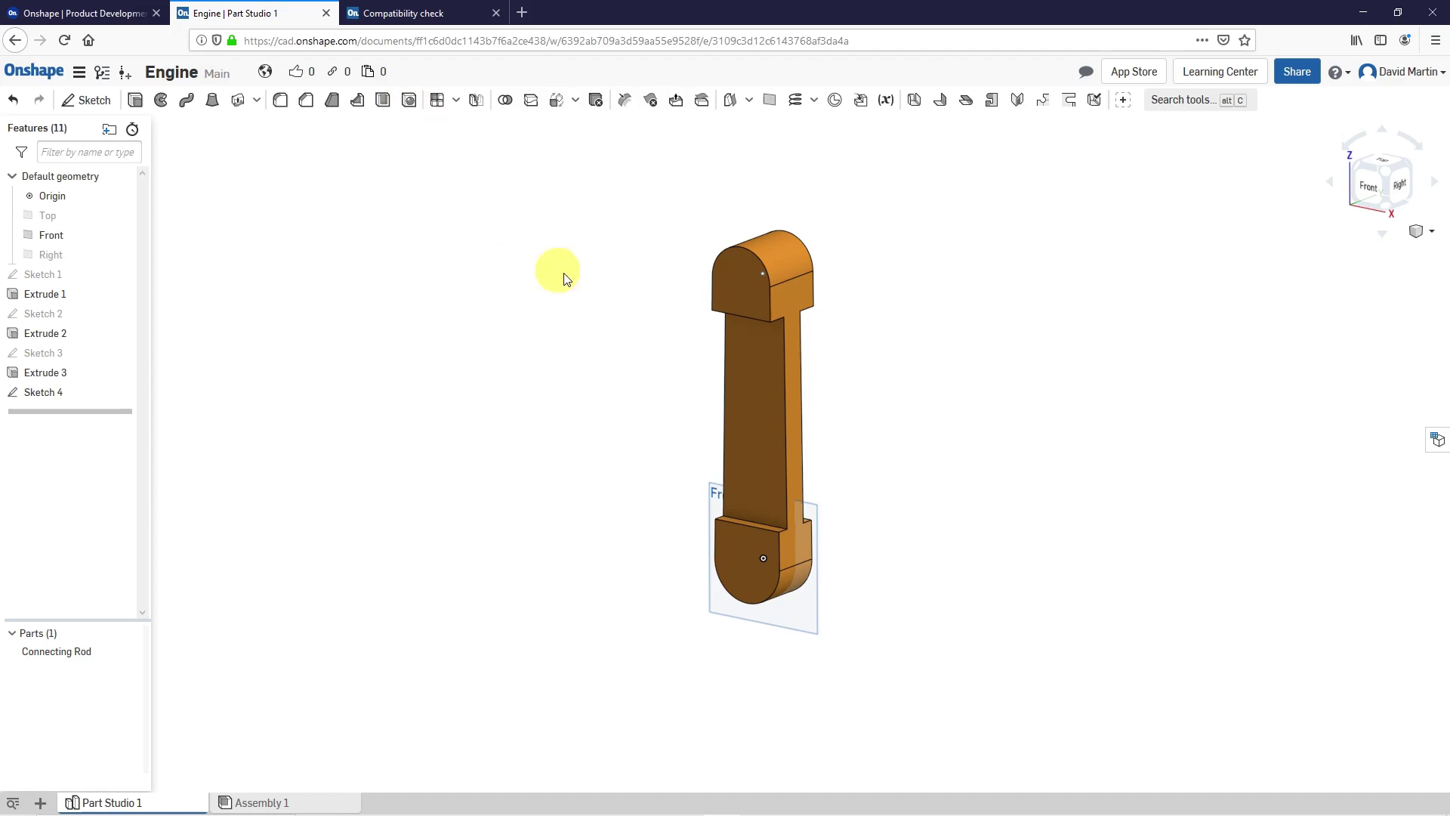
click(767, 274)
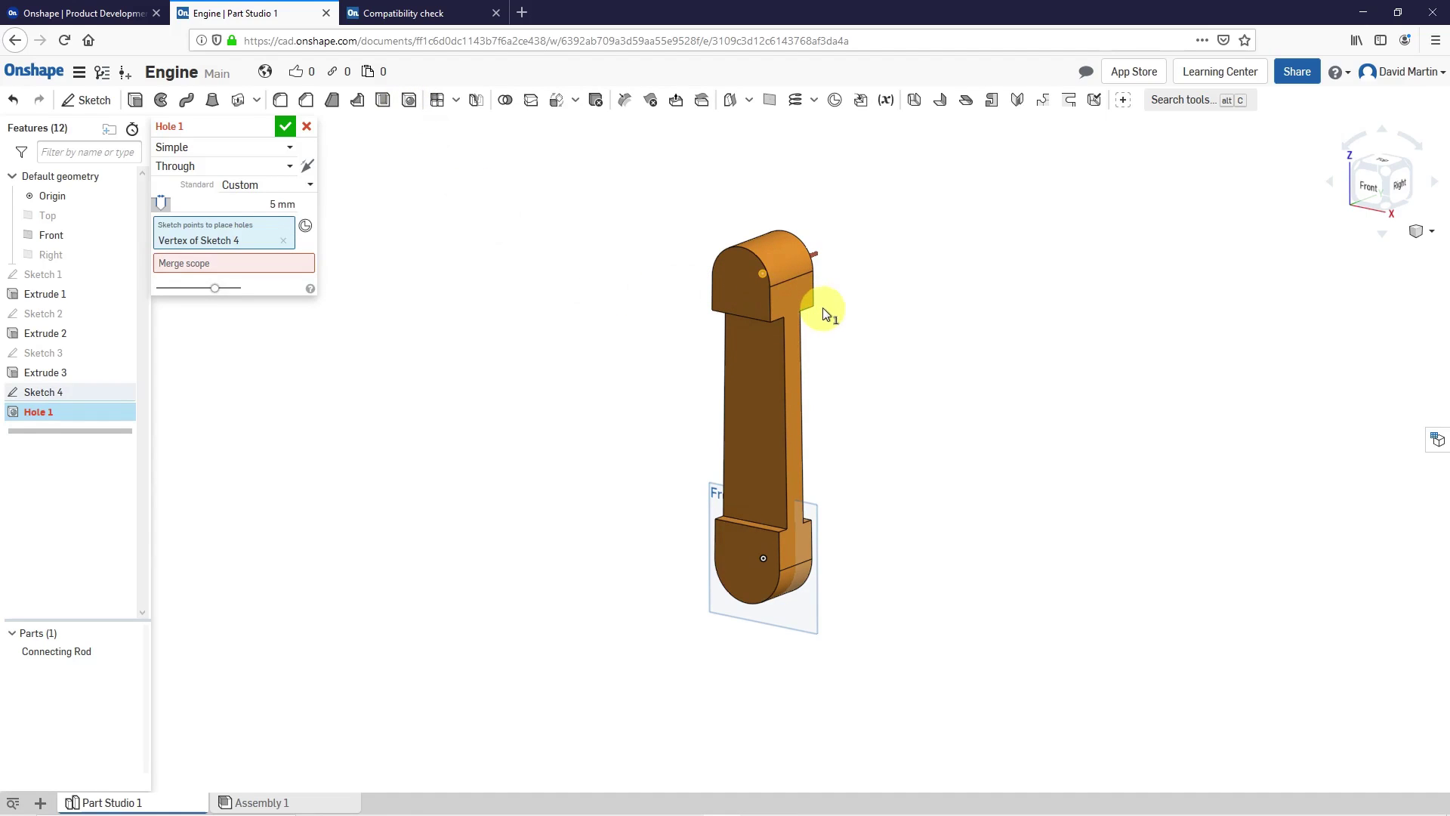
mouse_move(787, 287)
right_down()
mouse_move(684, 297)
mouse_move(793, 292)
mouse_move(758, 279)
right_up()
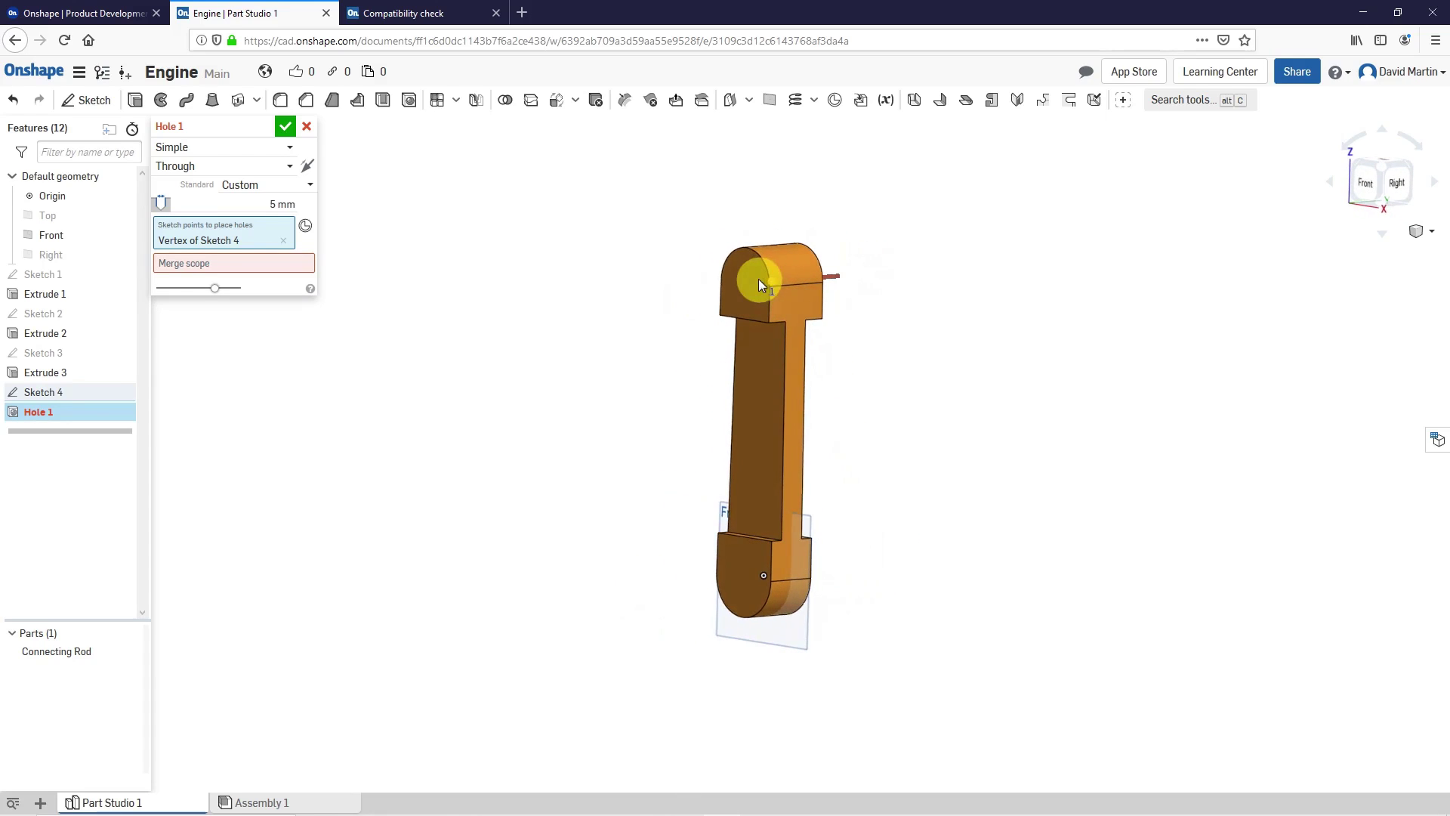
click(278, 204)
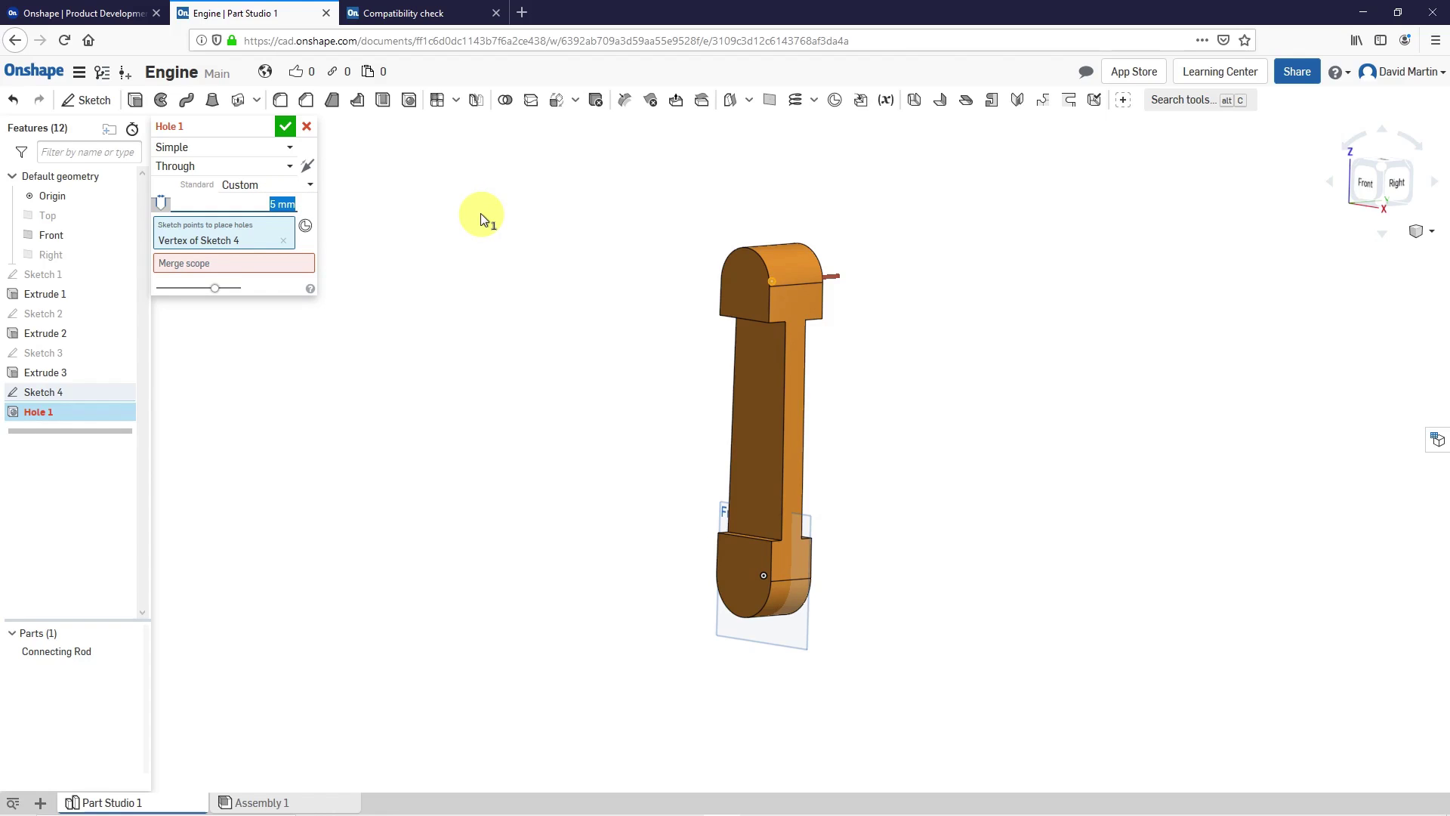
text(80)
key(Return)
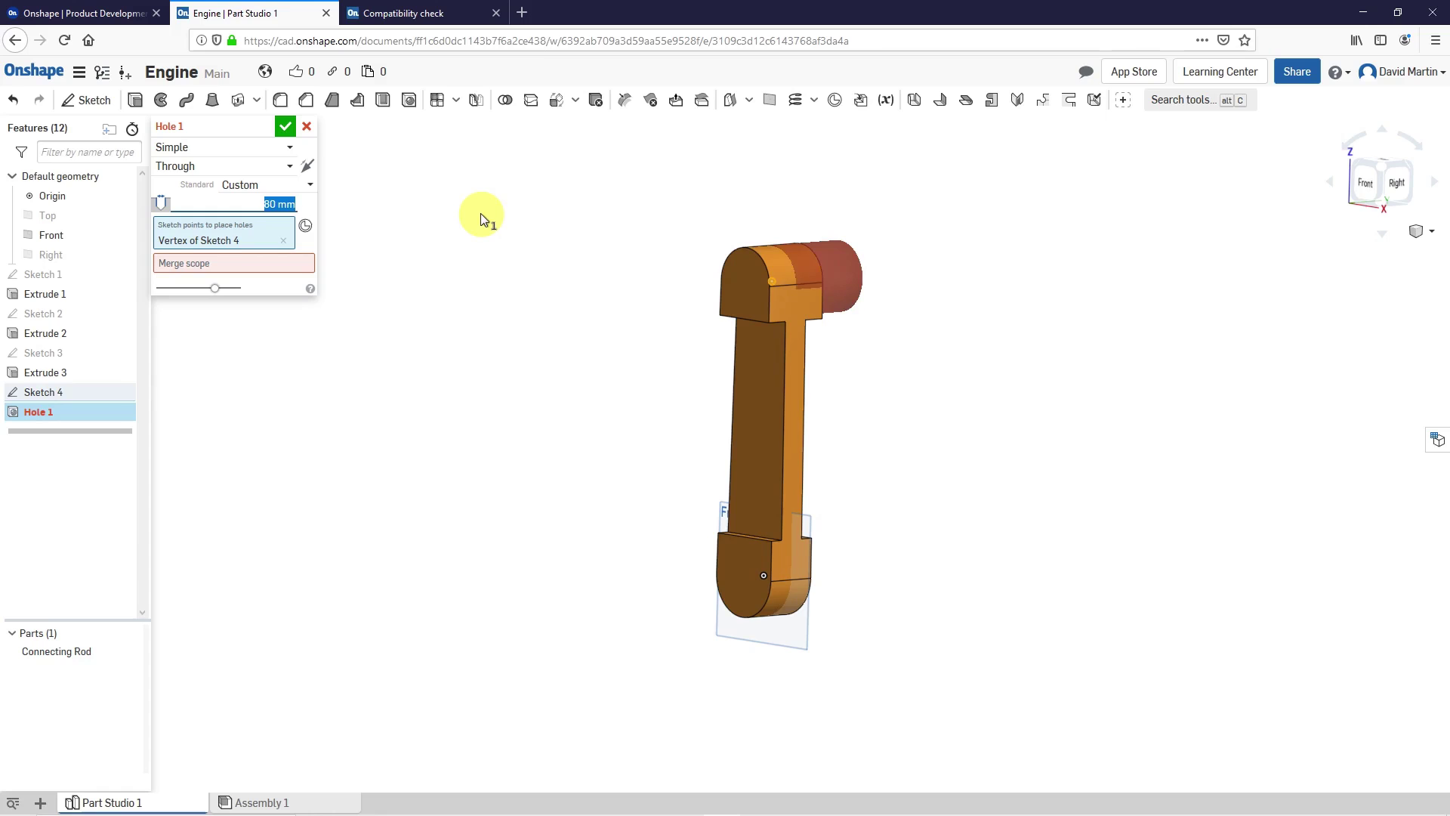
right_drag(697, 252, 837, 306)
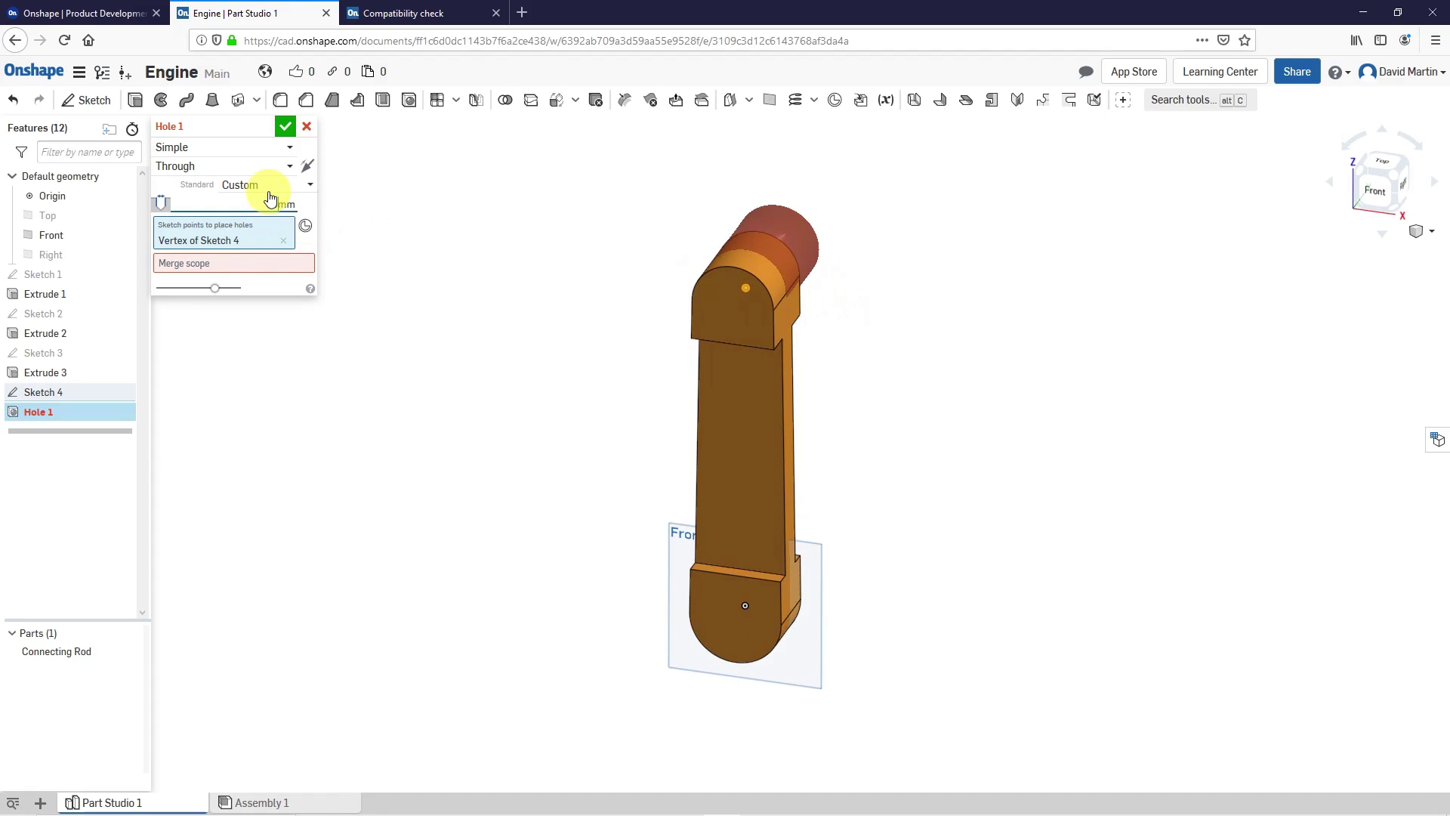
click(270, 199)
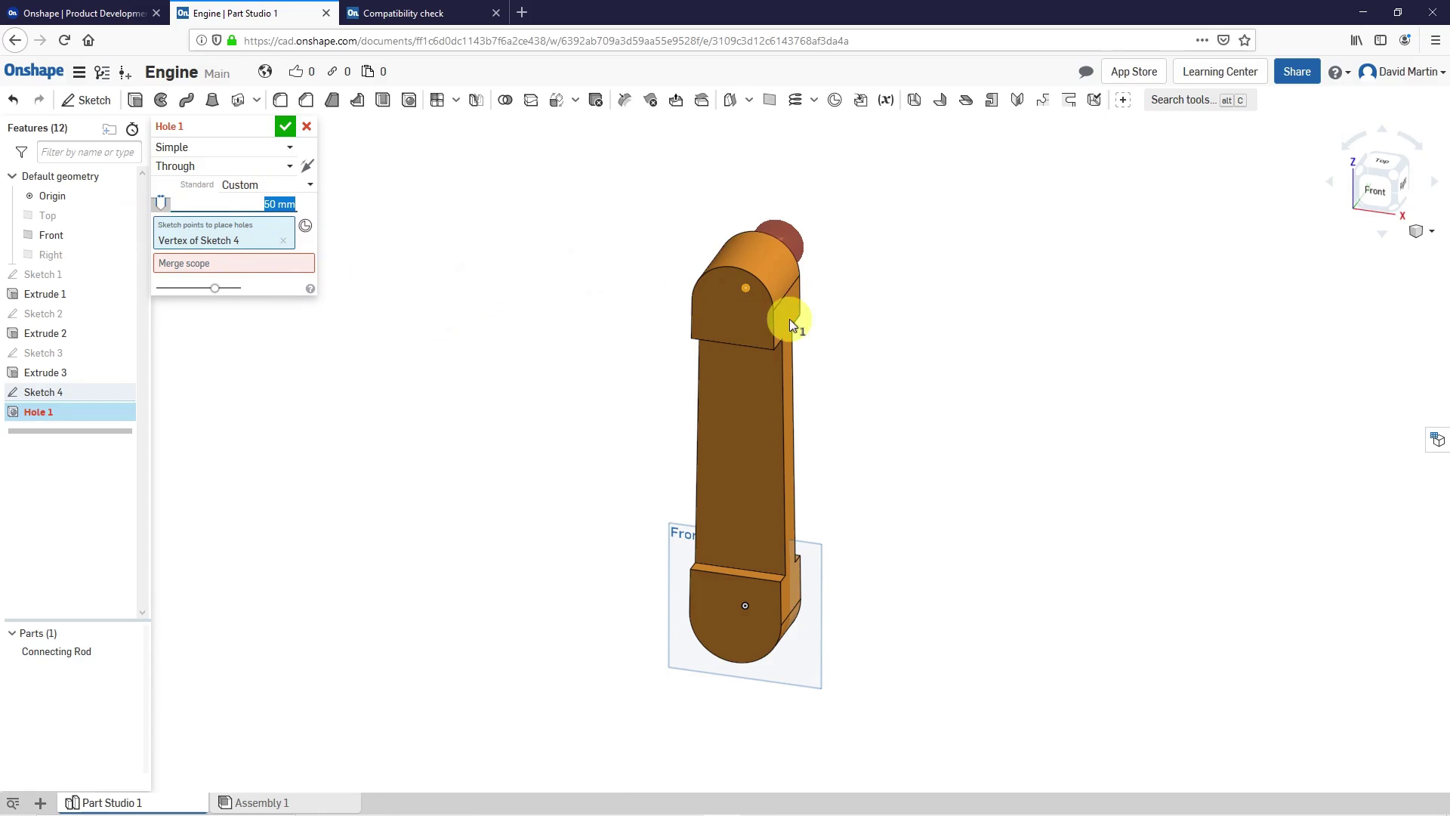
right_drag(790, 318, 742, 304)
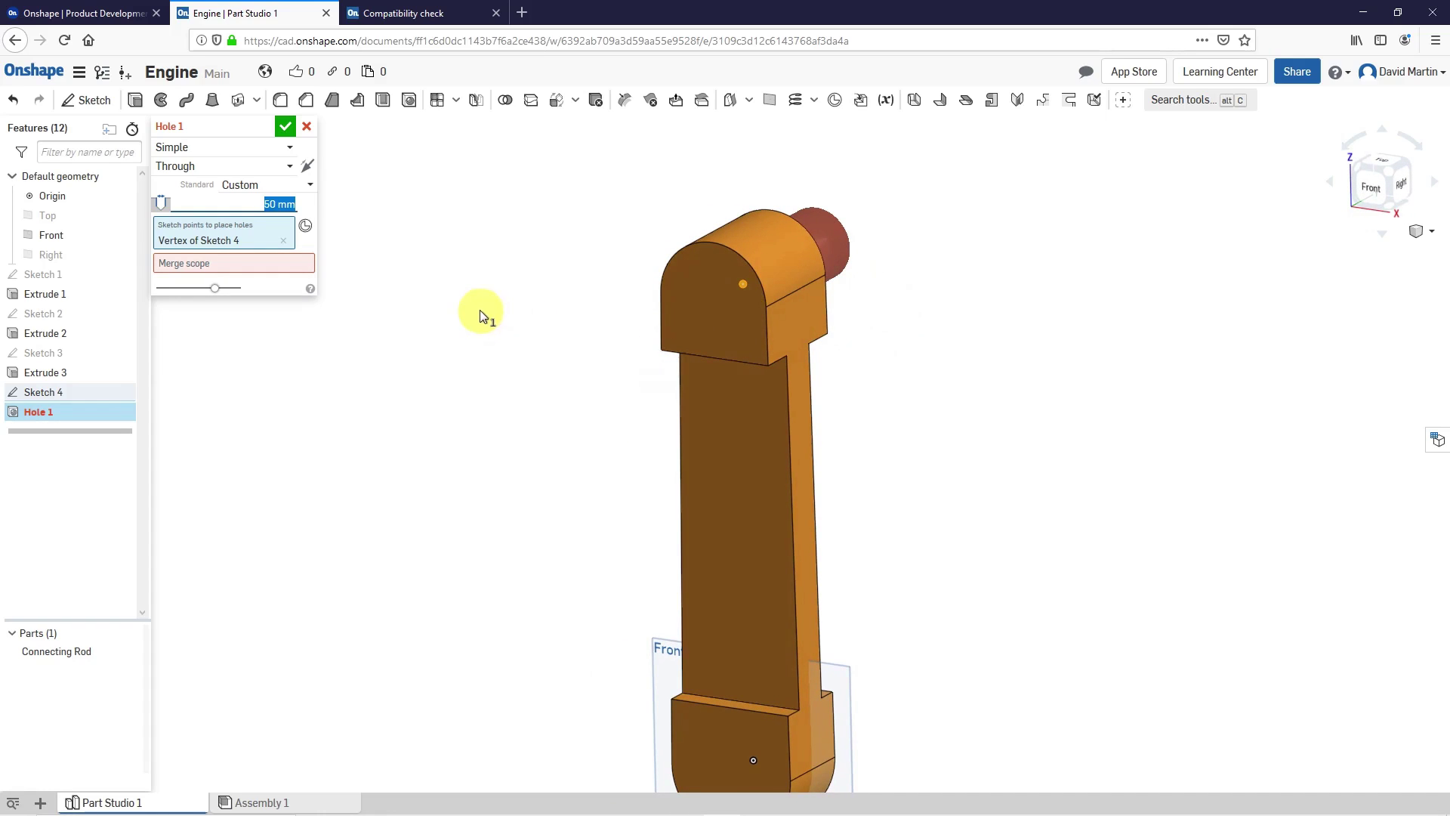
Step: Make the through hole cut the Connecting Rod, flip its direction, and commit Hole 1
mouse_move(216, 266)
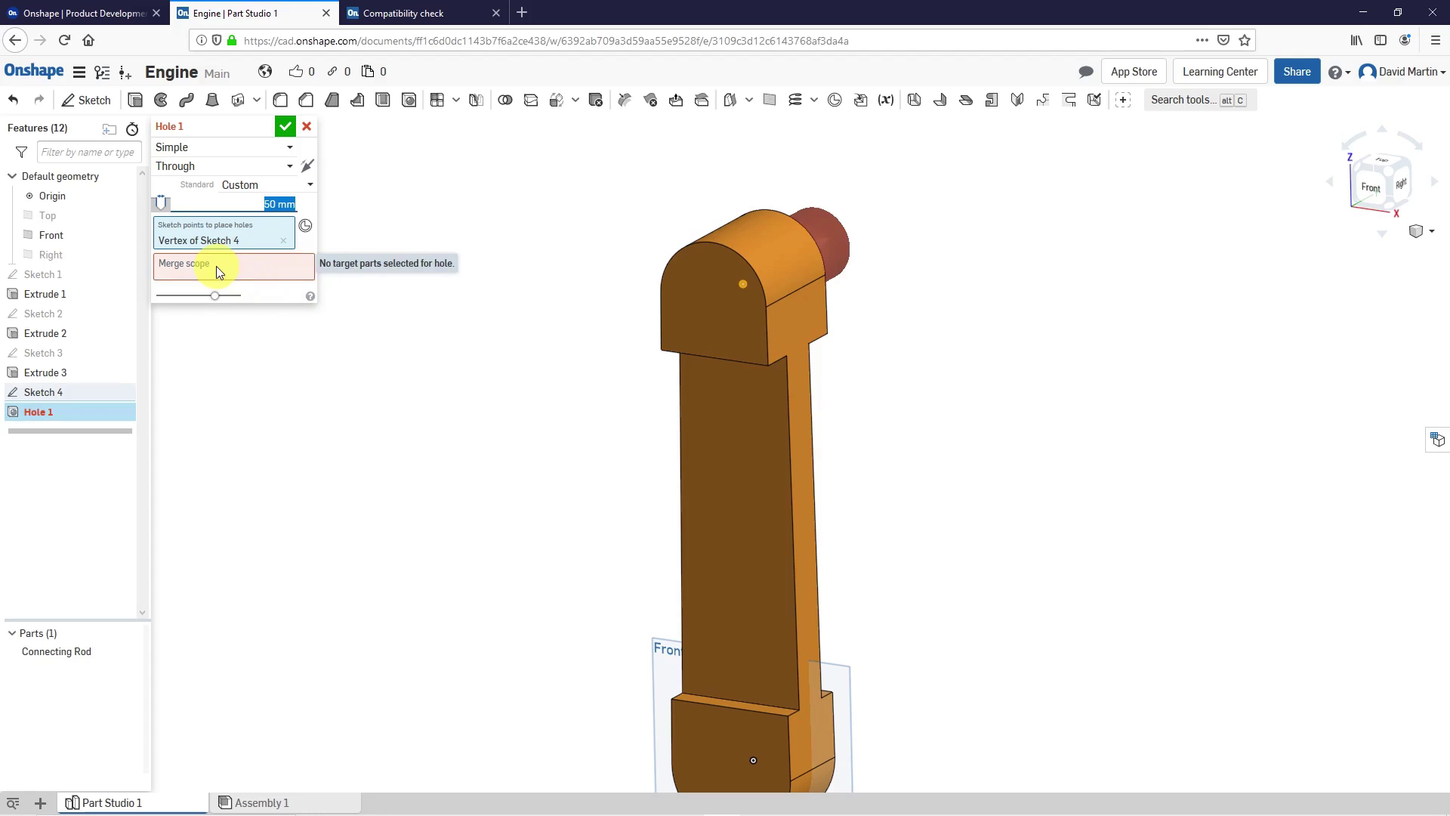
click(216, 266)
click(76, 656)
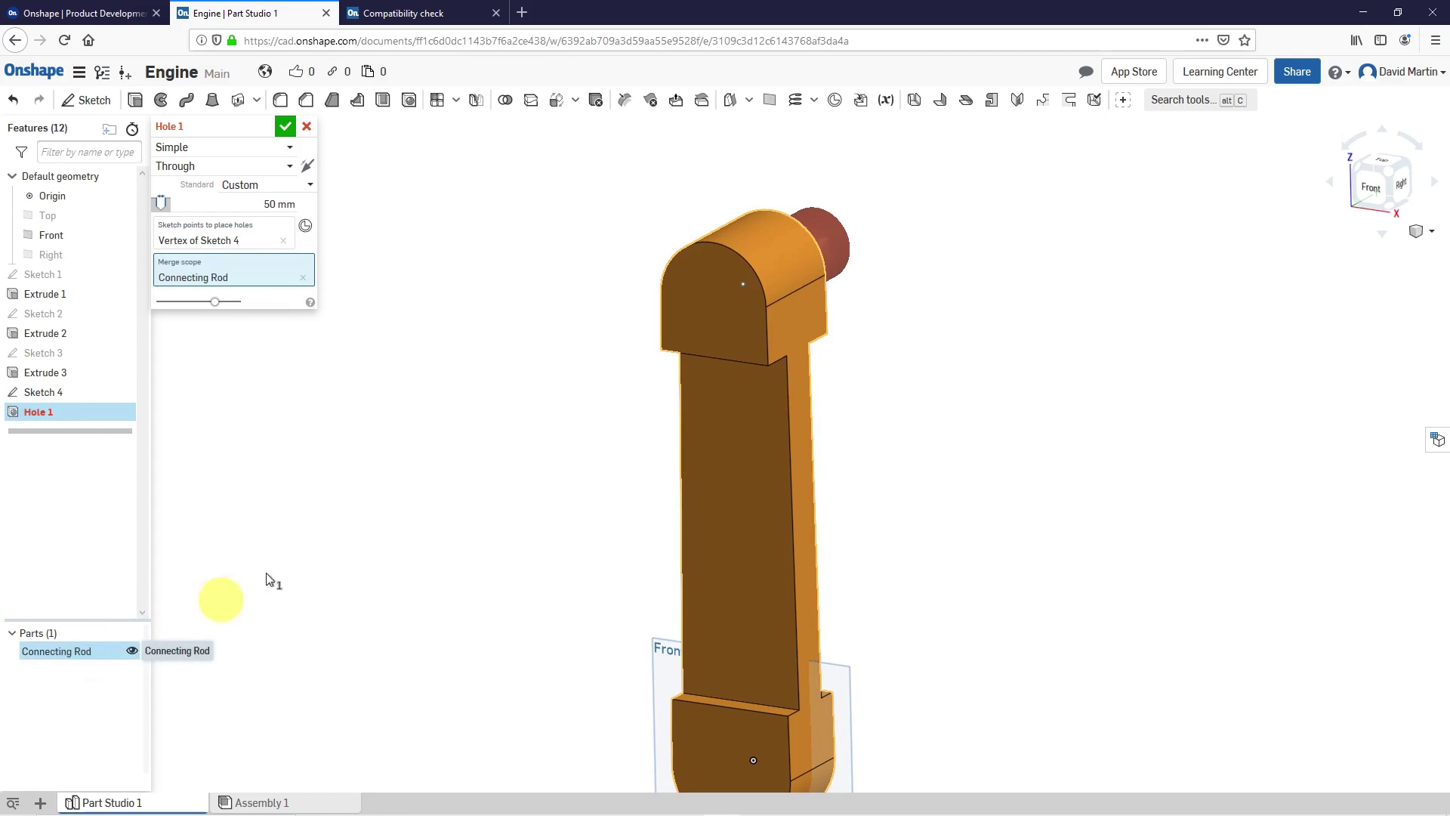
right_drag(726, 293, 540, 297)
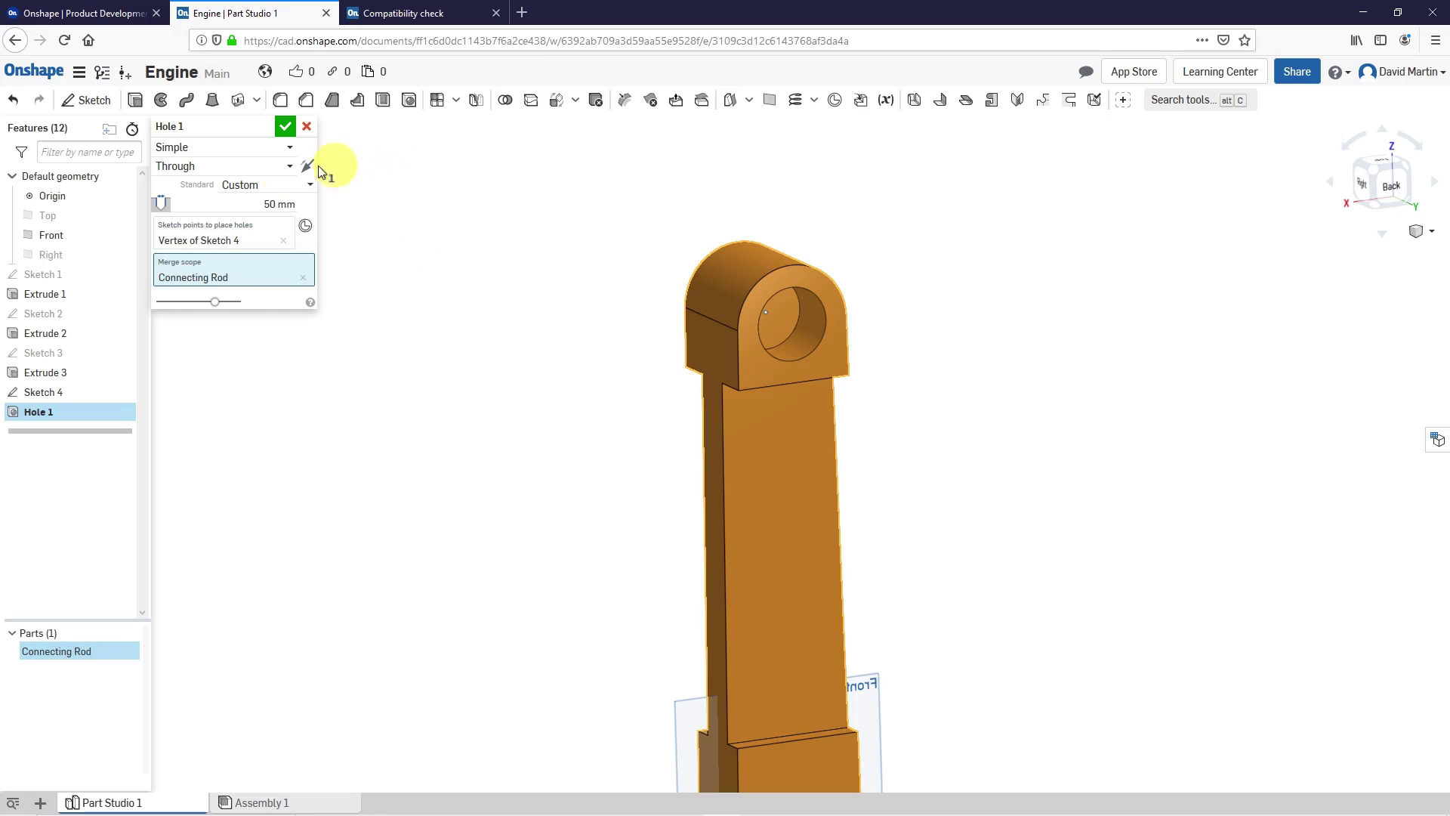
click(289, 167)
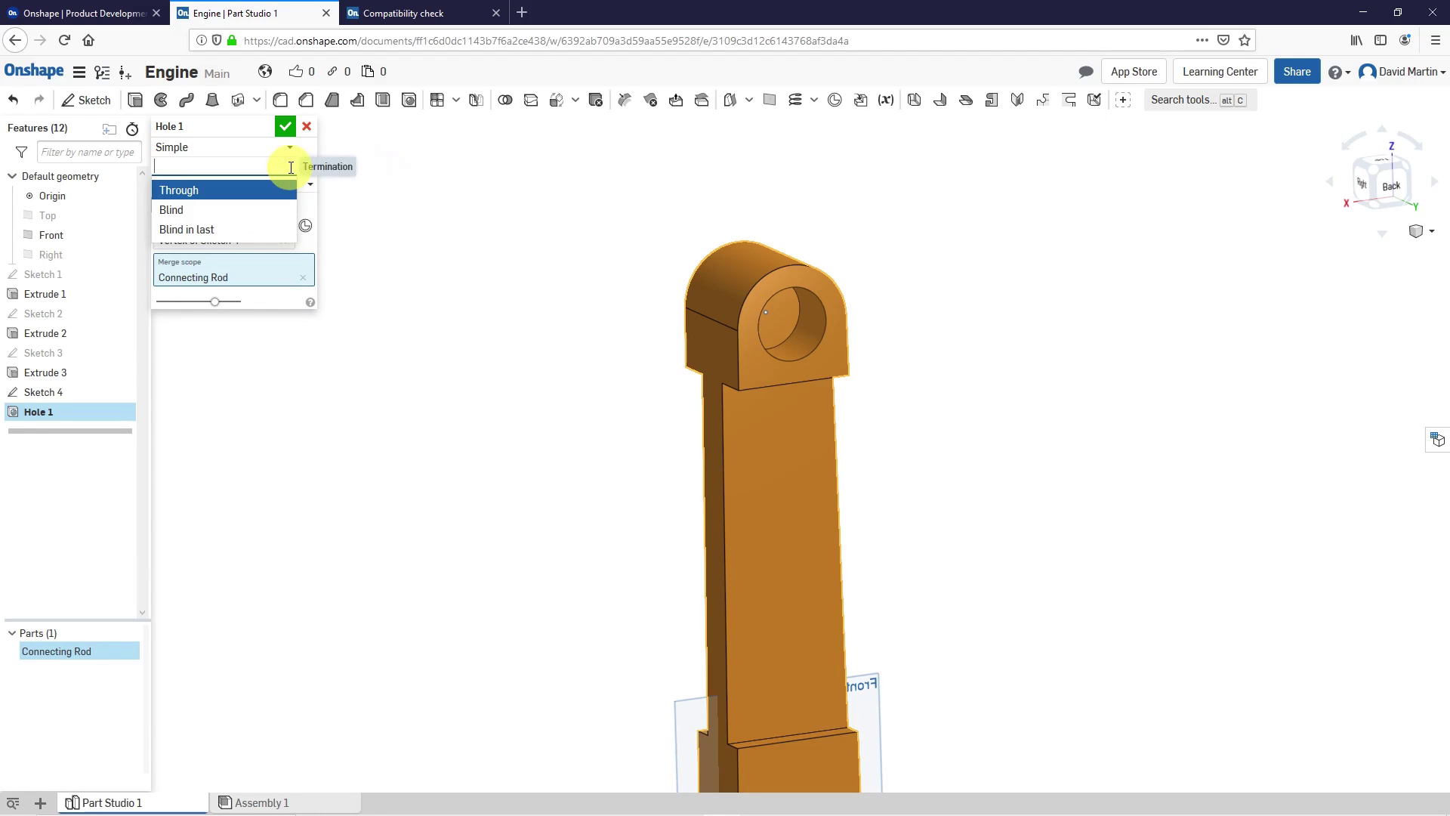
right_drag(472, 174, 518, 318)
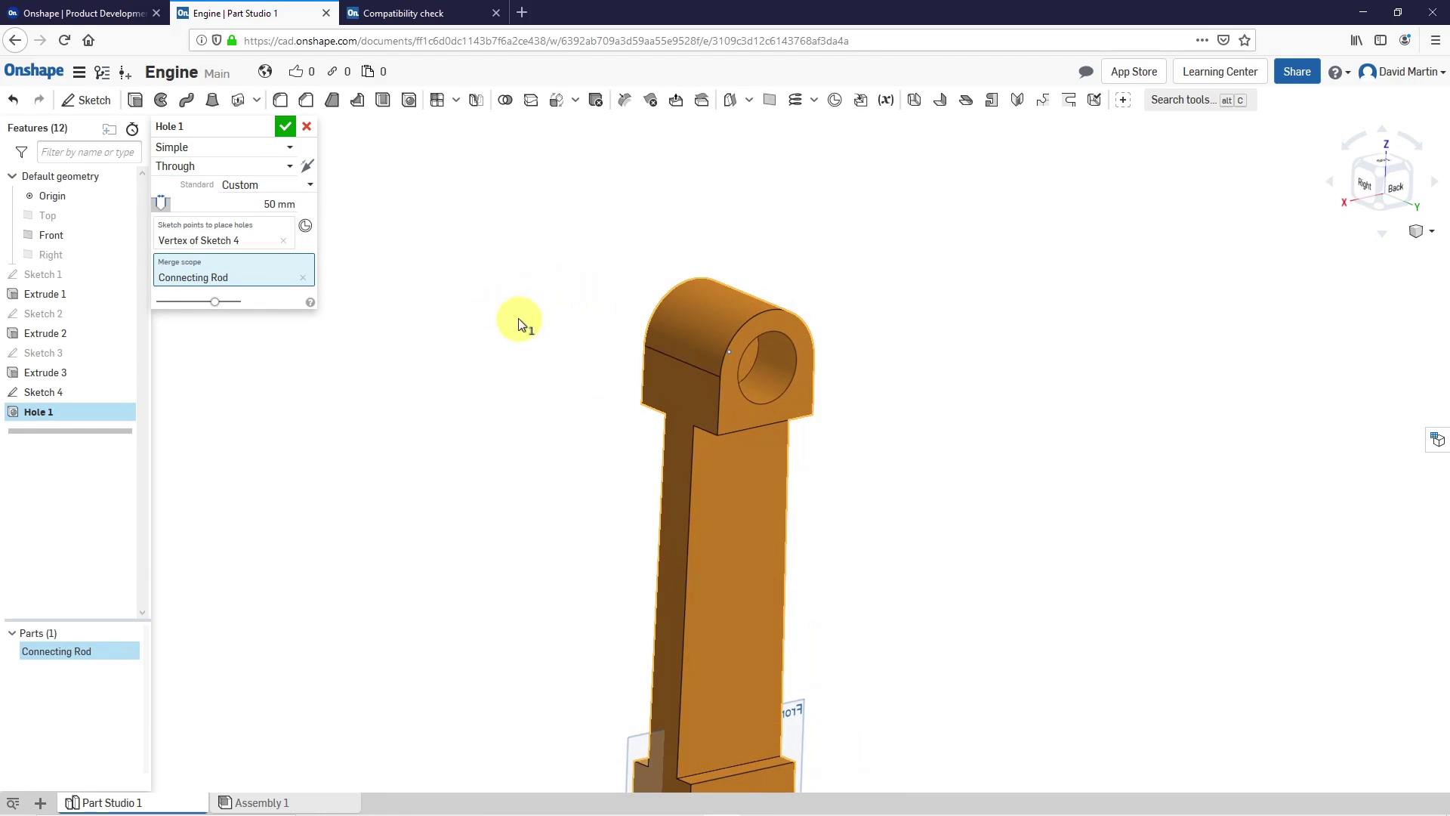
click(307, 165)
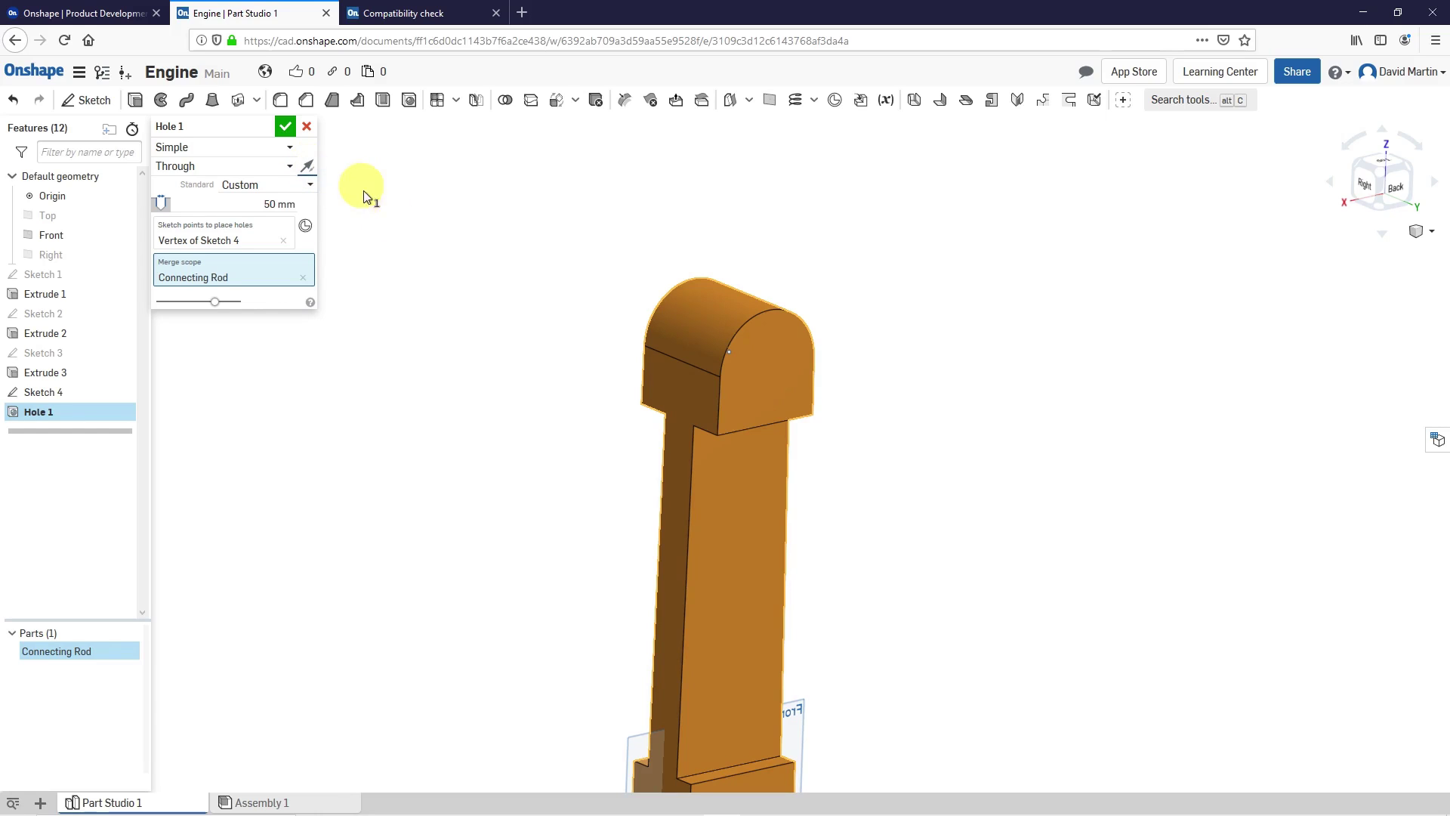
right_drag(648, 283, 759, 310)
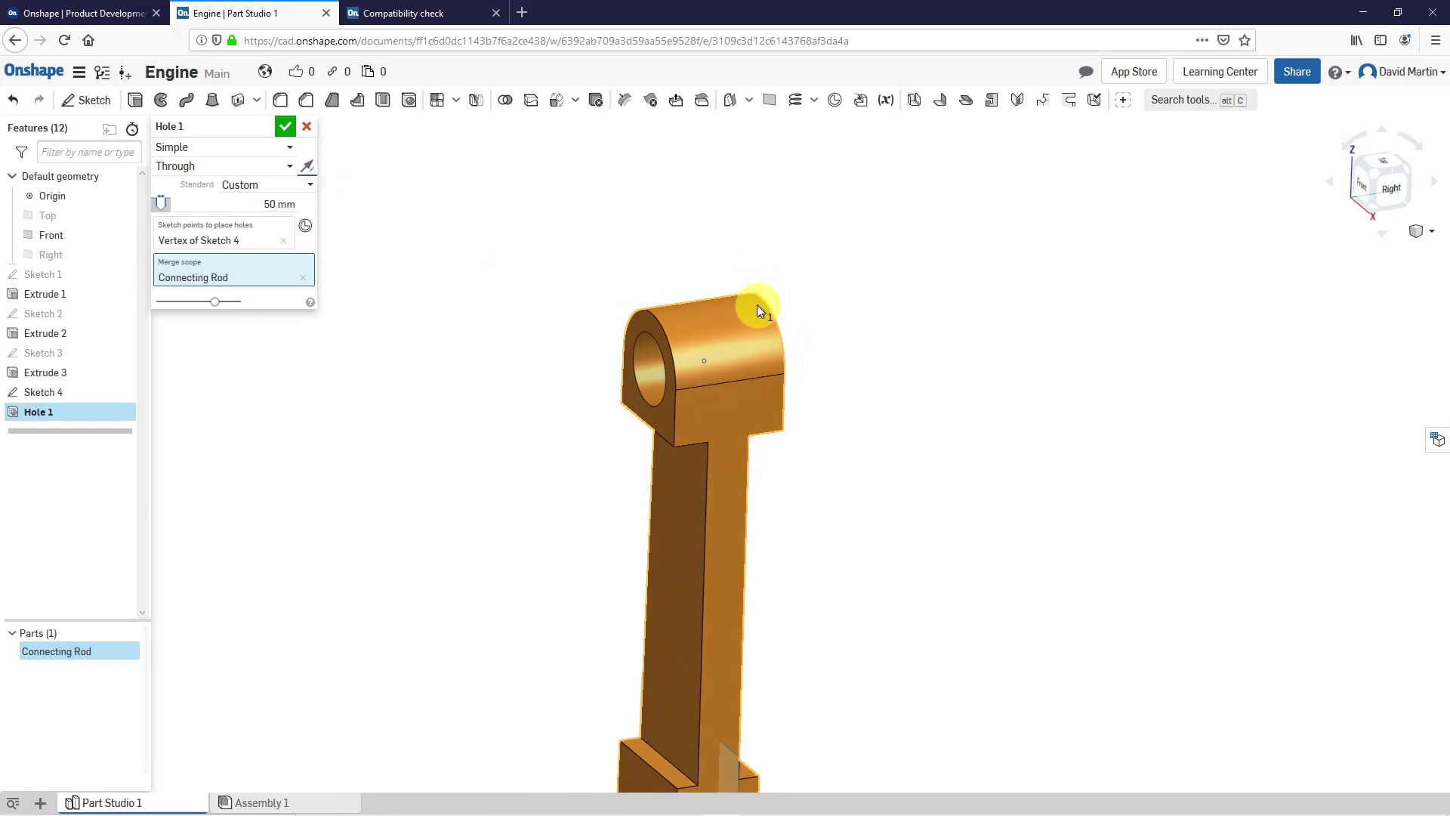
right_click(706, 364)
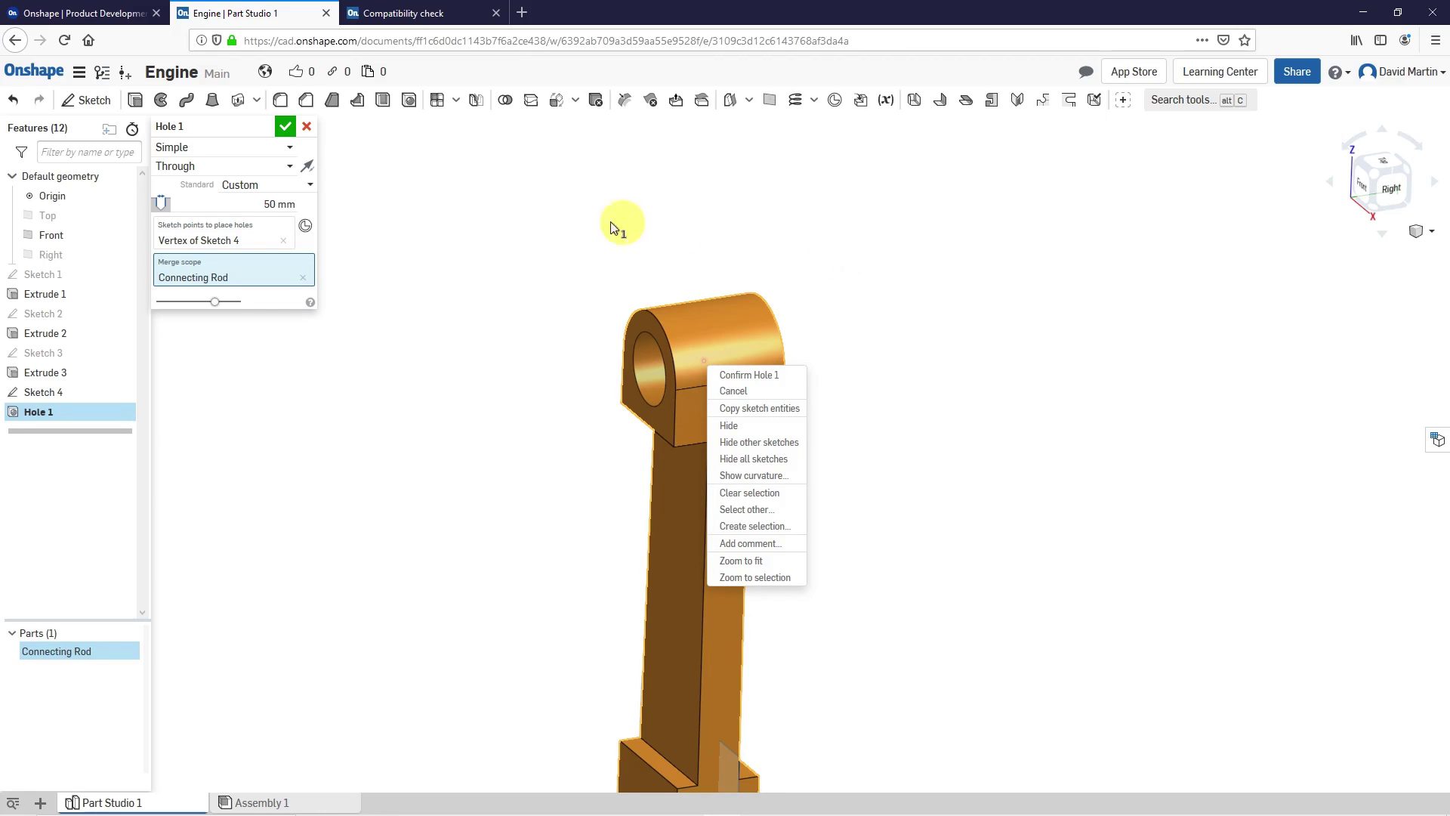
click(289, 128)
click(287, 129)
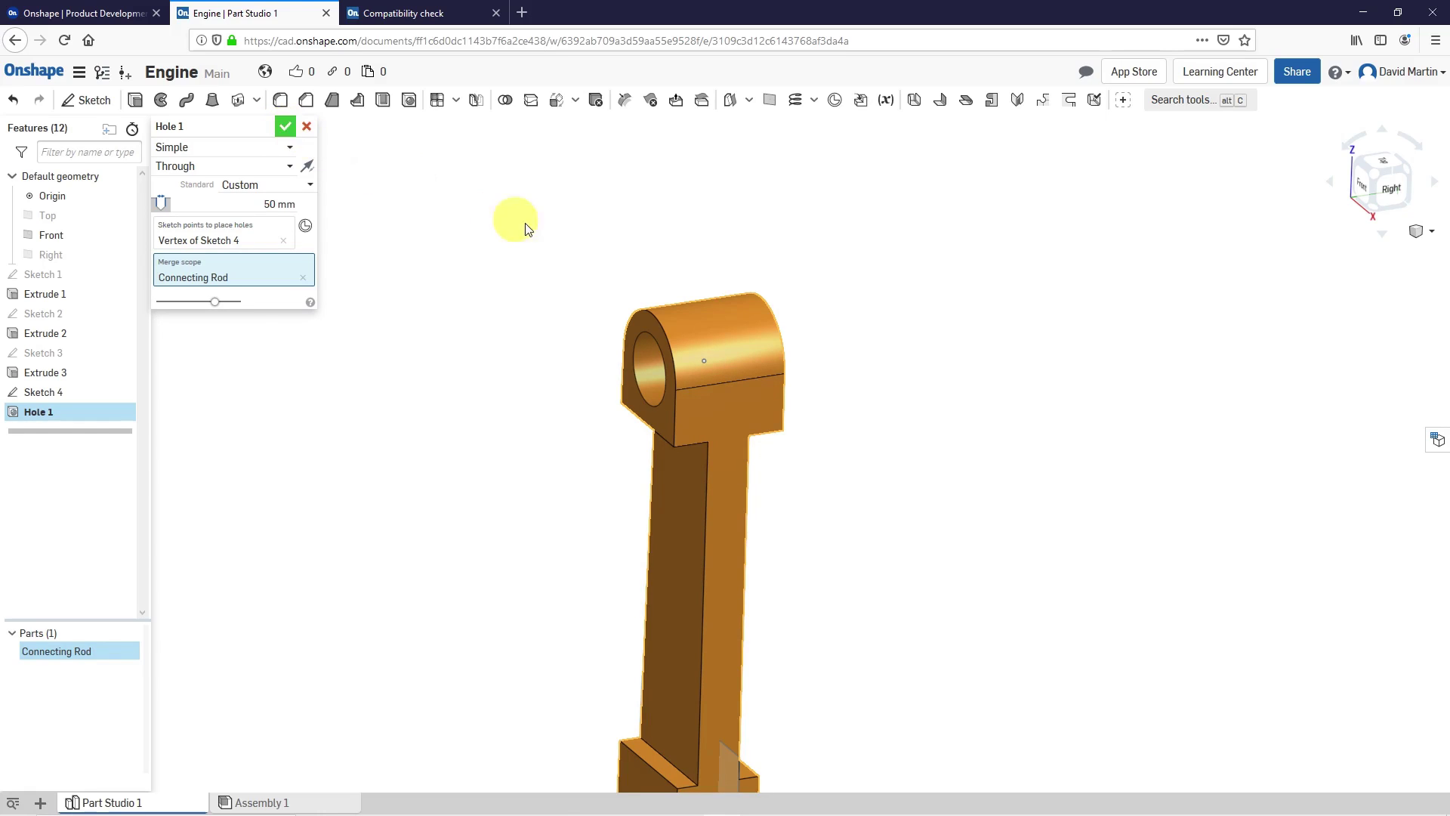
Step: Edit Sketch 4 to move it from the Front plane onto the Extrude 3 face
scroll(613, 272, down, 2)
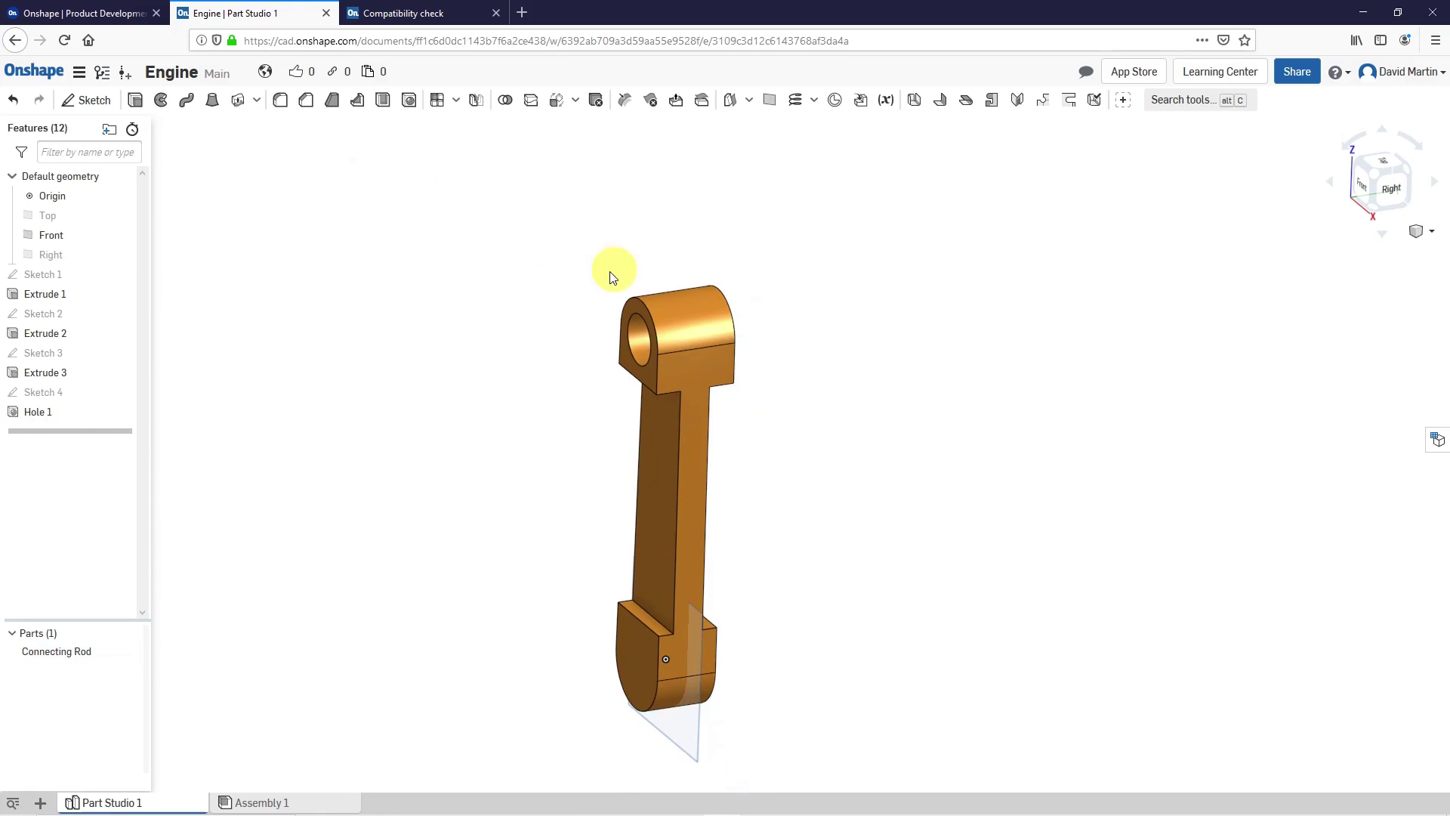
click(37, 393)
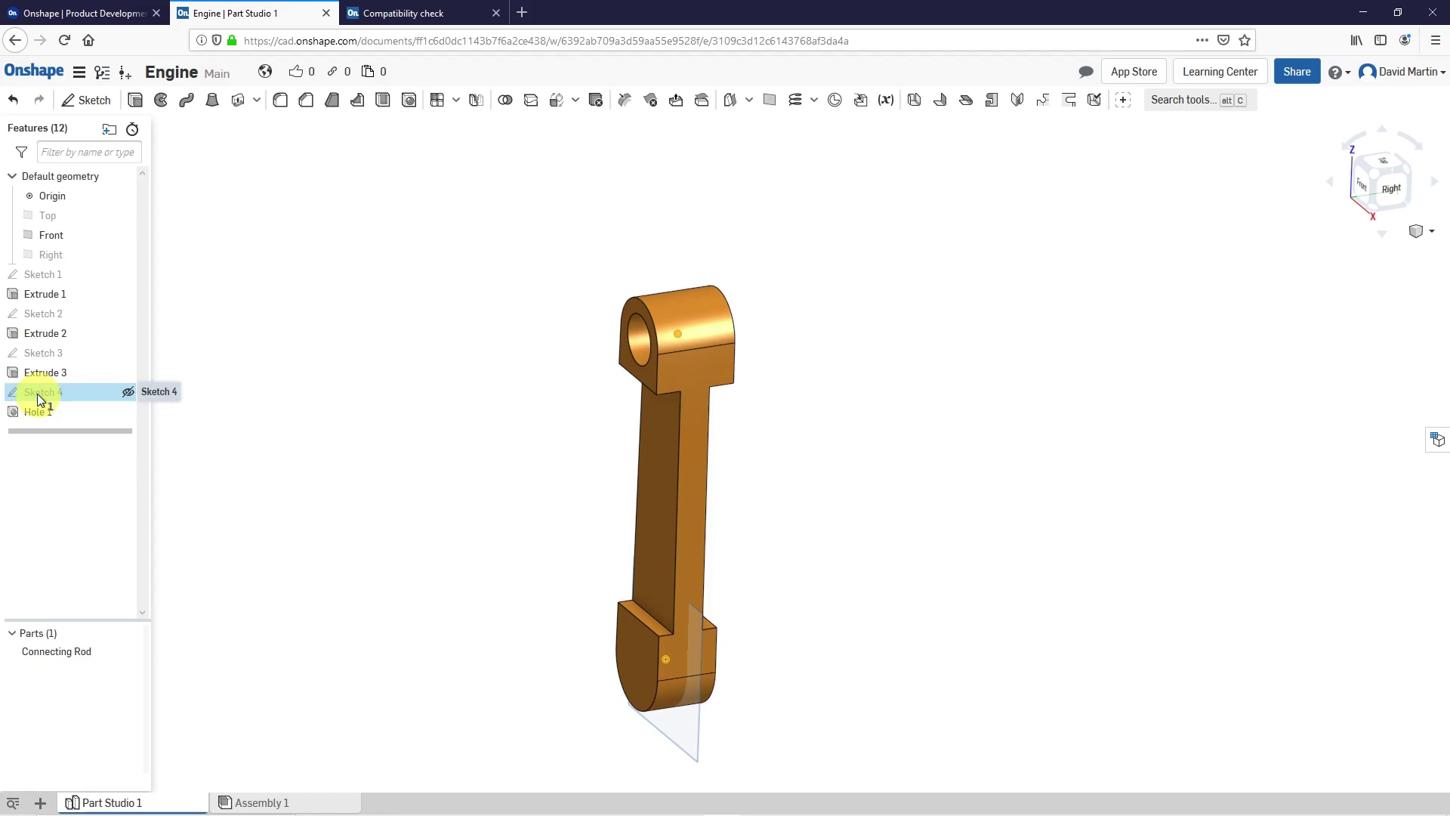
right_click(38, 393)
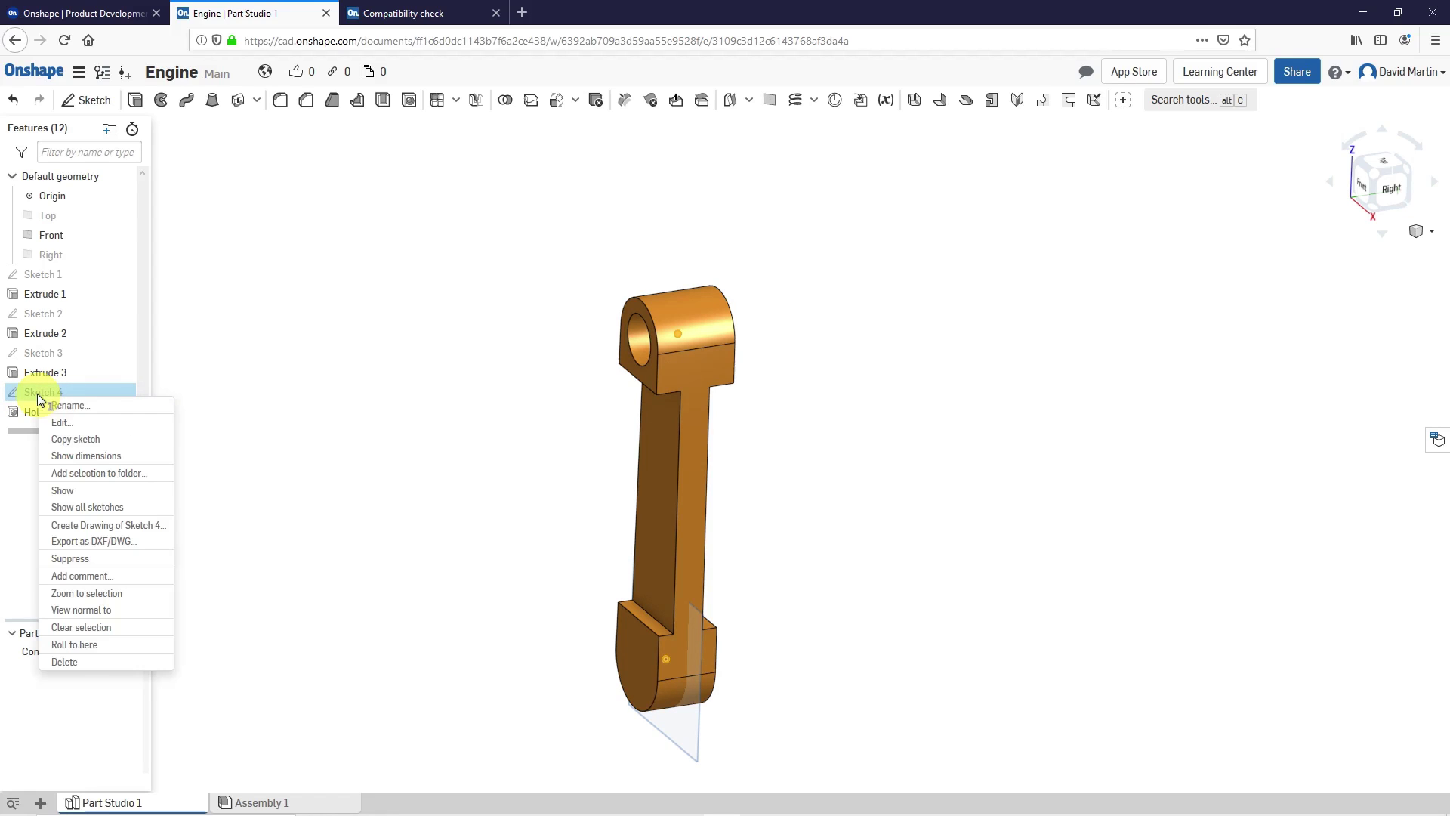
click(85, 425)
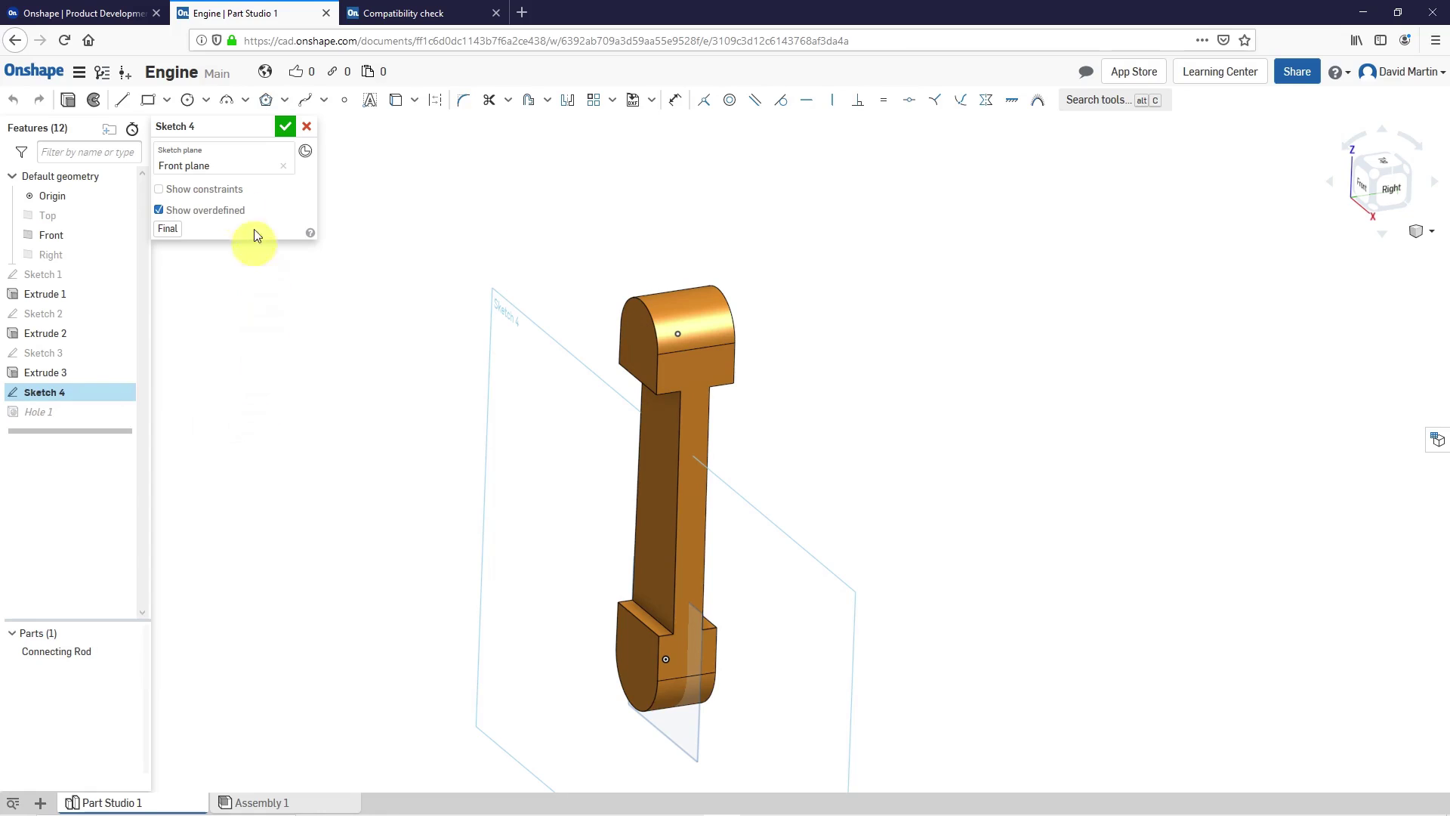
click(208, 167)
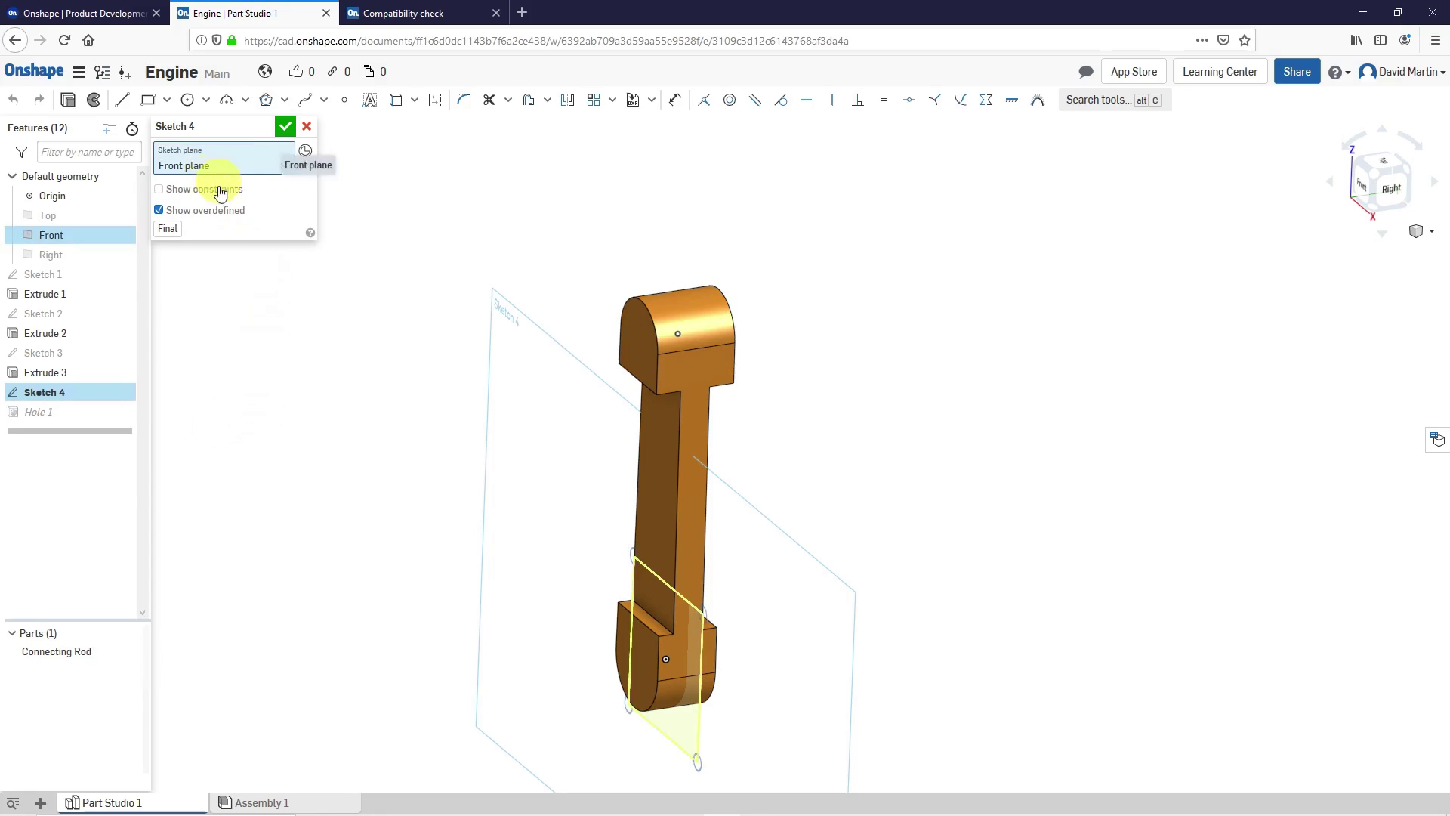
click(635, 346)
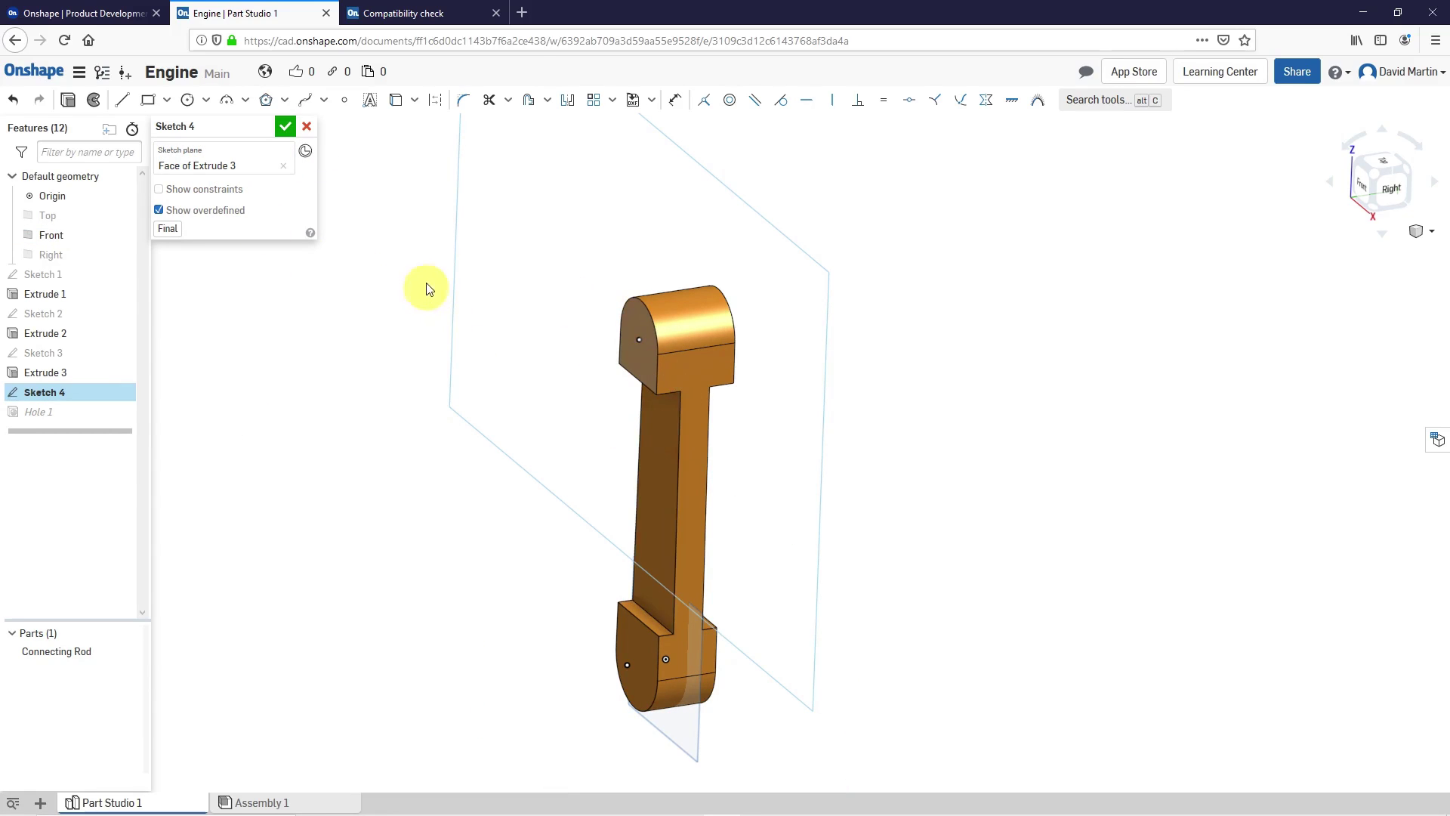
click(285, 127)
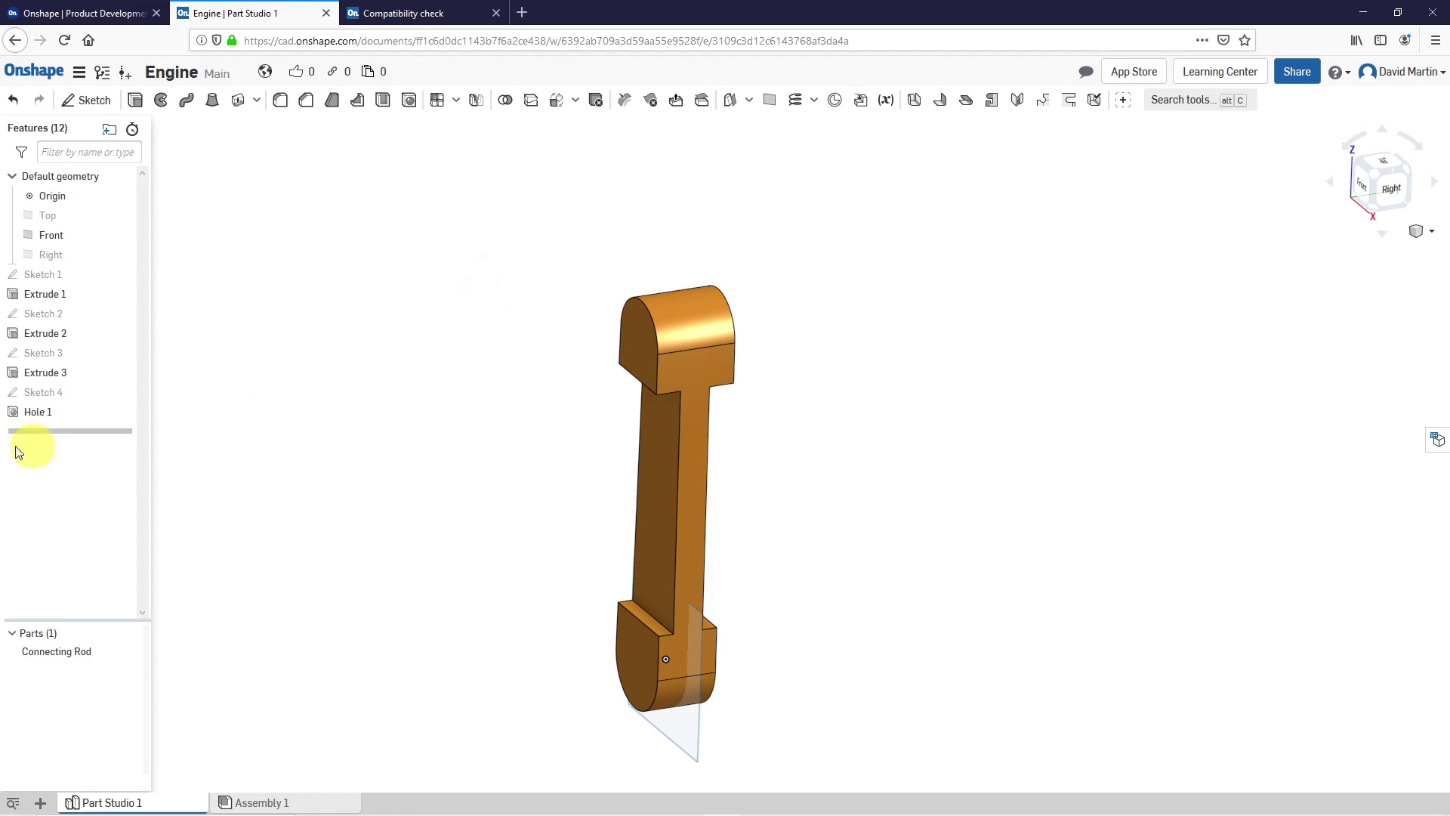
Step: Edit Hole 1 to flip its direction into the rod and confirm it
click(41, 412)
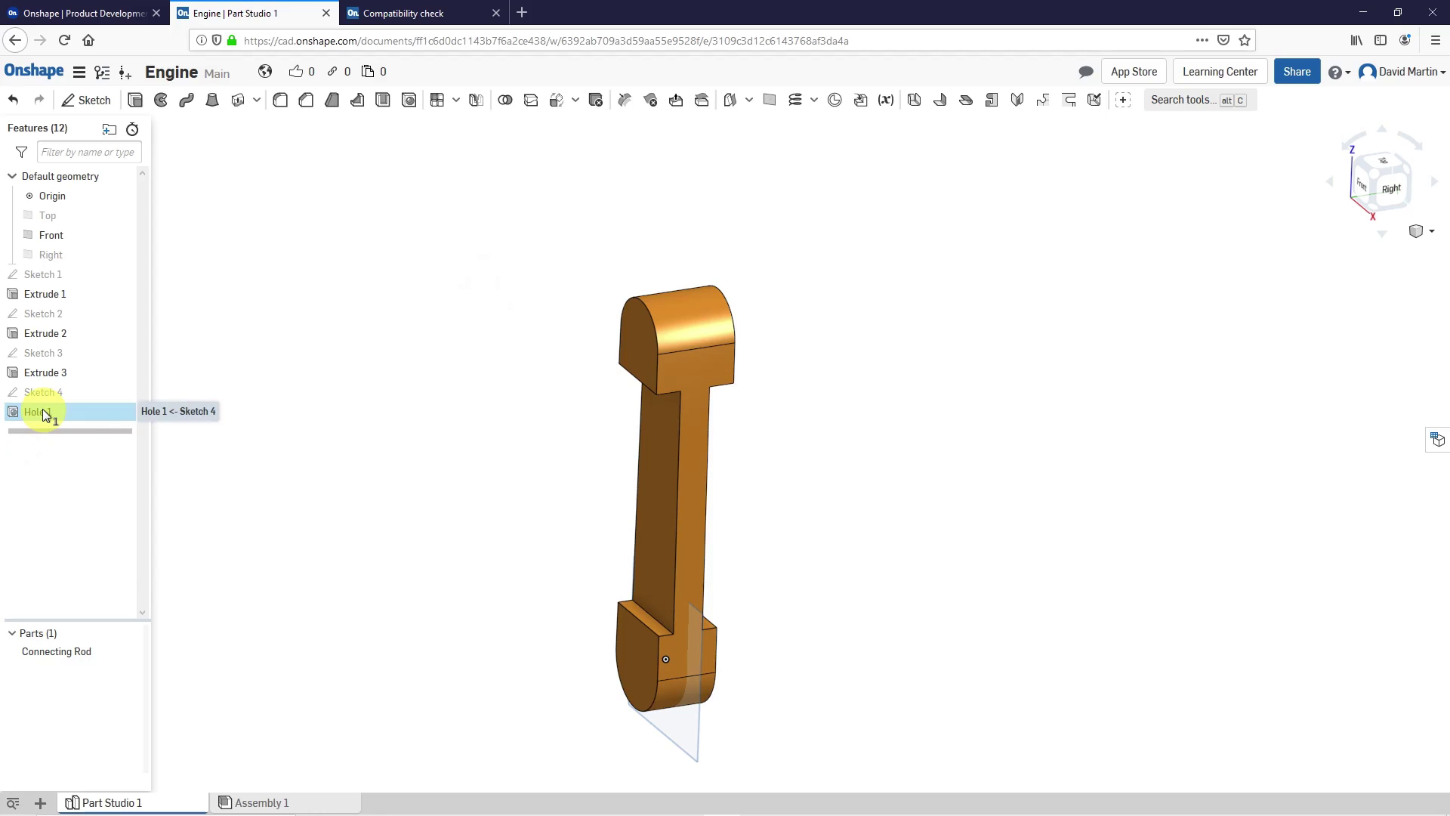
right_click(43, 411)
click(83, 438)
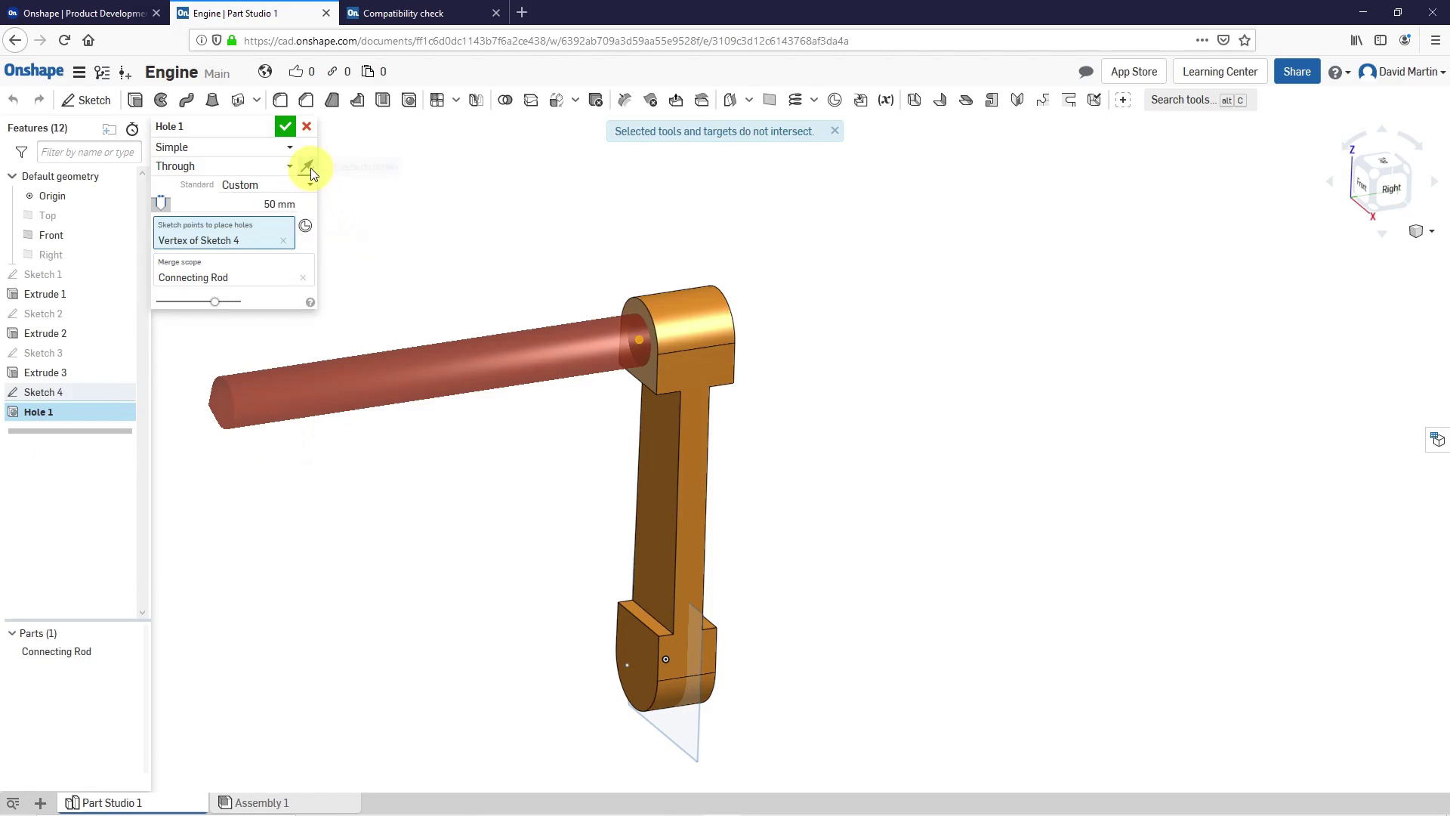
click(308, 166)
right_drag(680, 351, 767, 361)
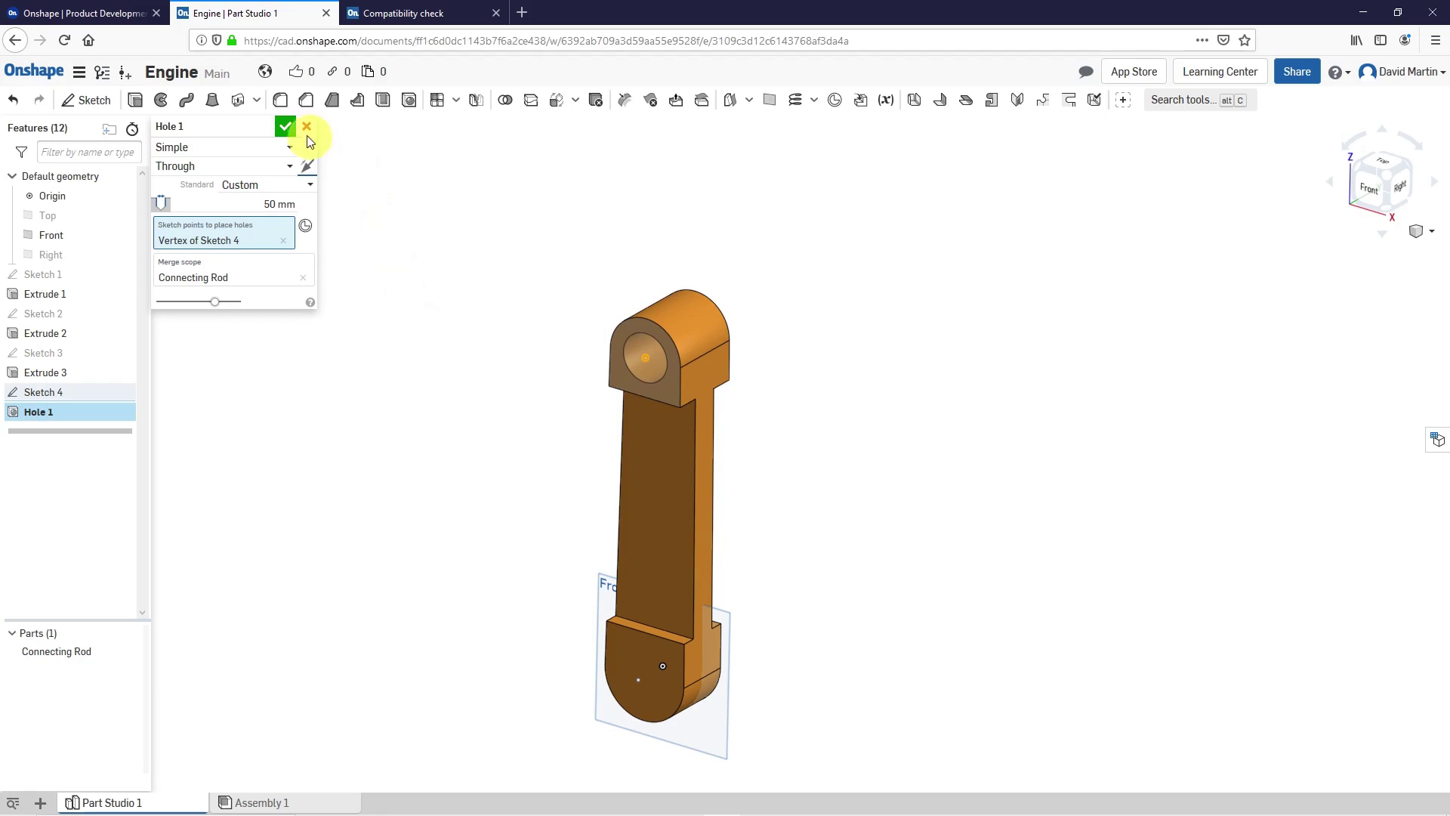
click(287, 126)
Step: Start Sketch 5 on the rod's bottom end face and view it normal
scroll(678, 284, down, 2)
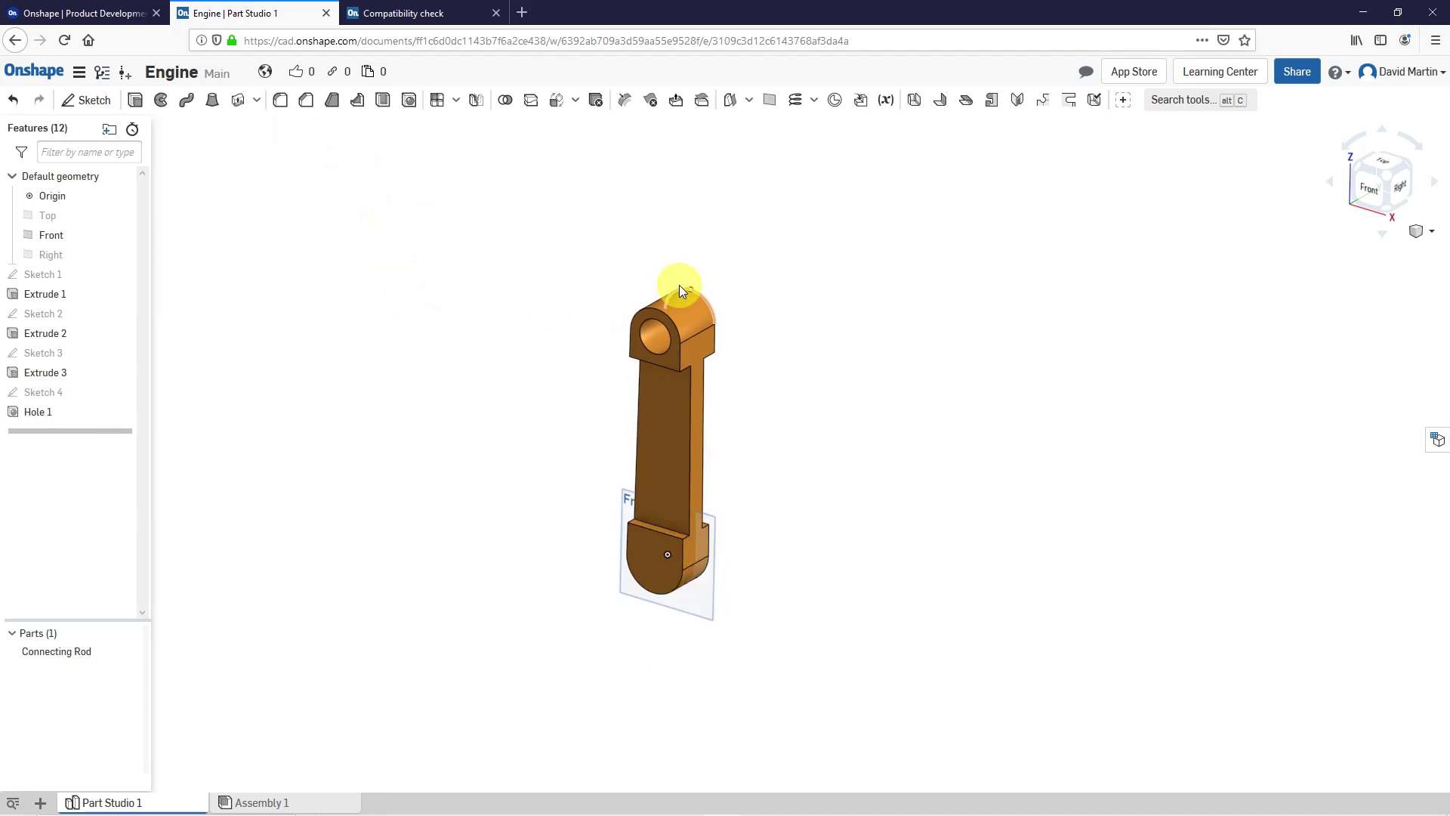
right_drag(406, 444, 424, 420)
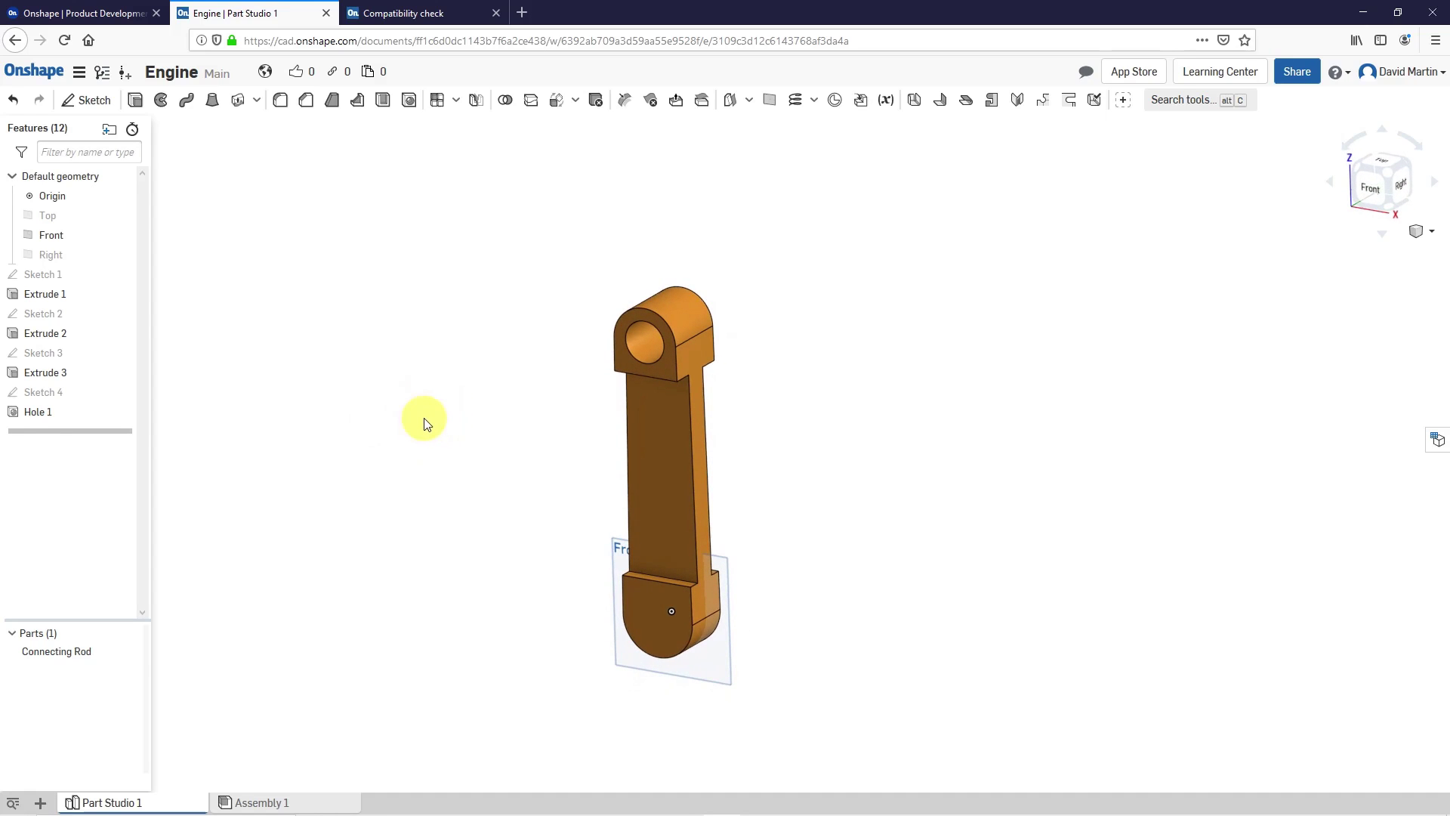
click(89, 101)
click(663, 625)
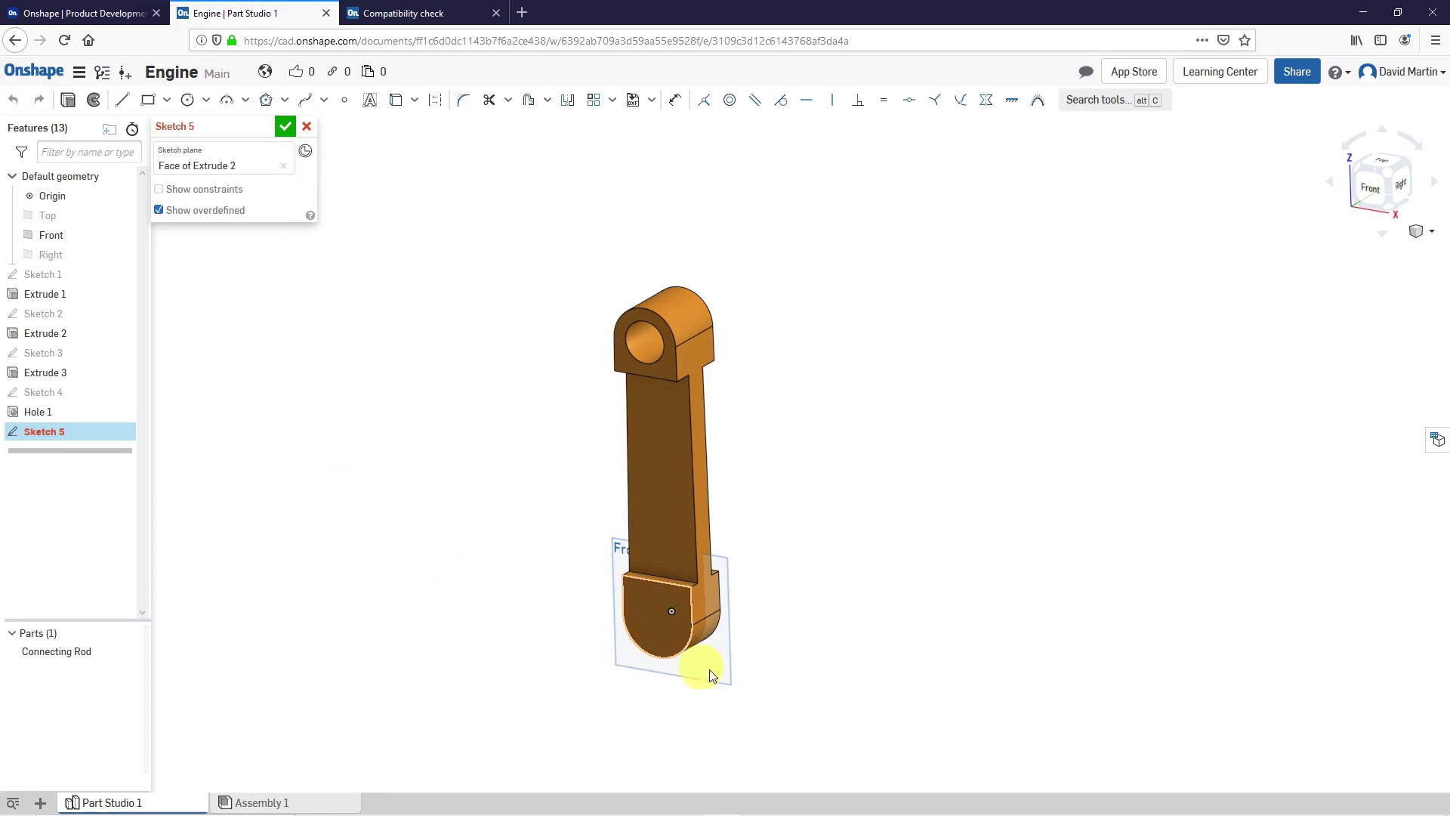
right_click(463, 284)
click(510, 393)
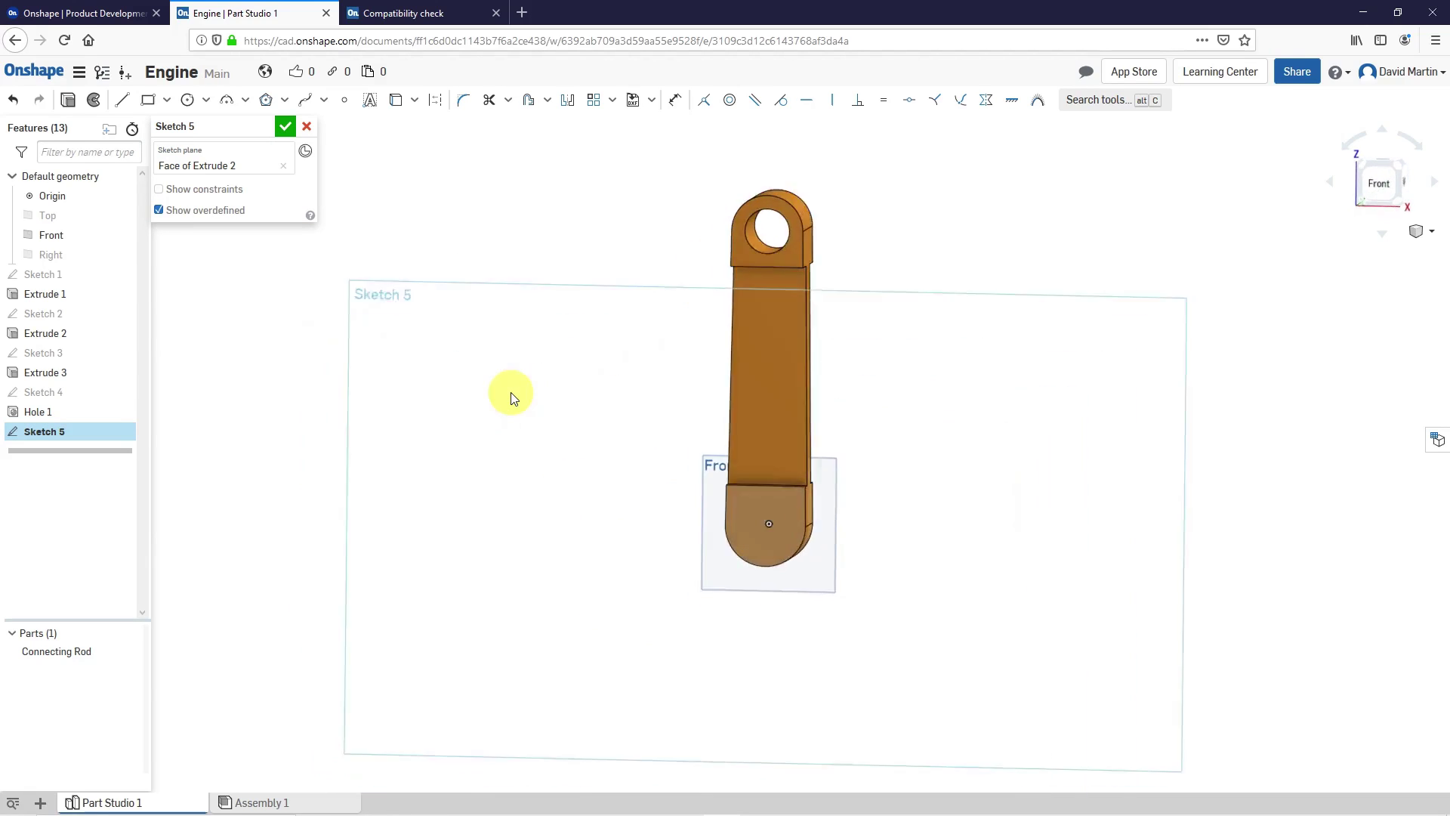
scroll(816, 508, up, 5)
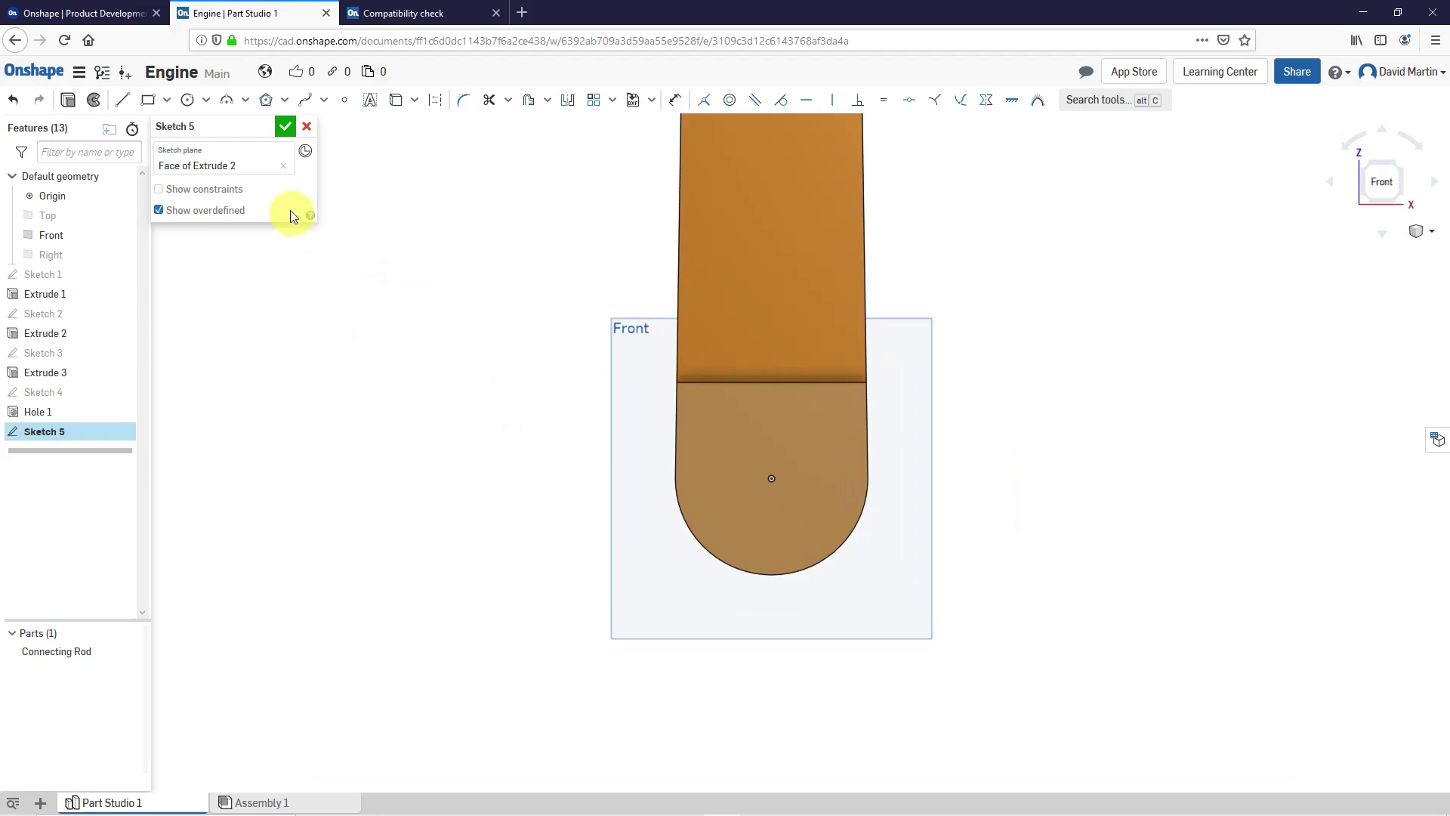
Step: Place a point at the rounded big end's centre and finish Sketch 5
click(344, 100)
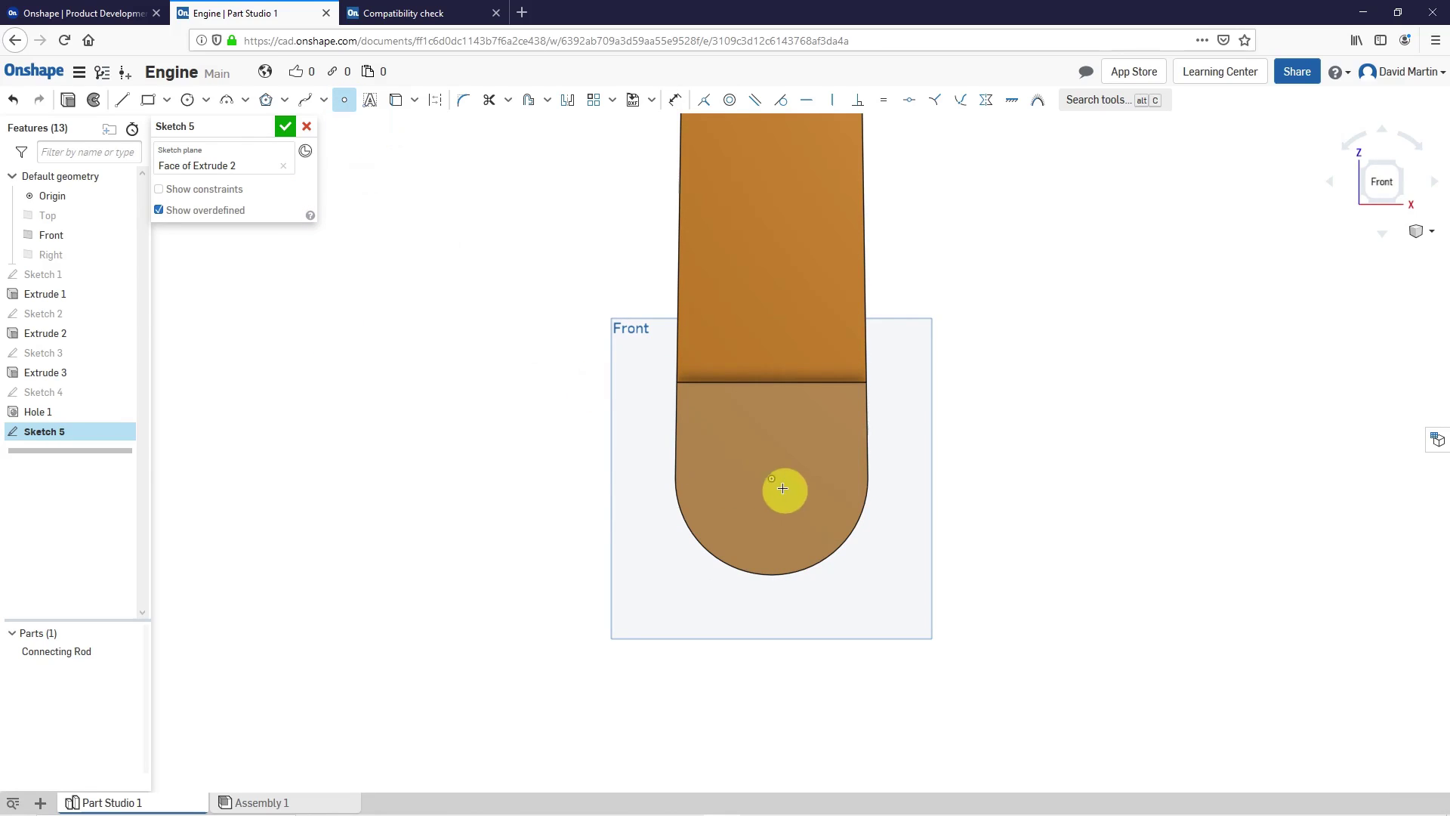
click(771, 480)
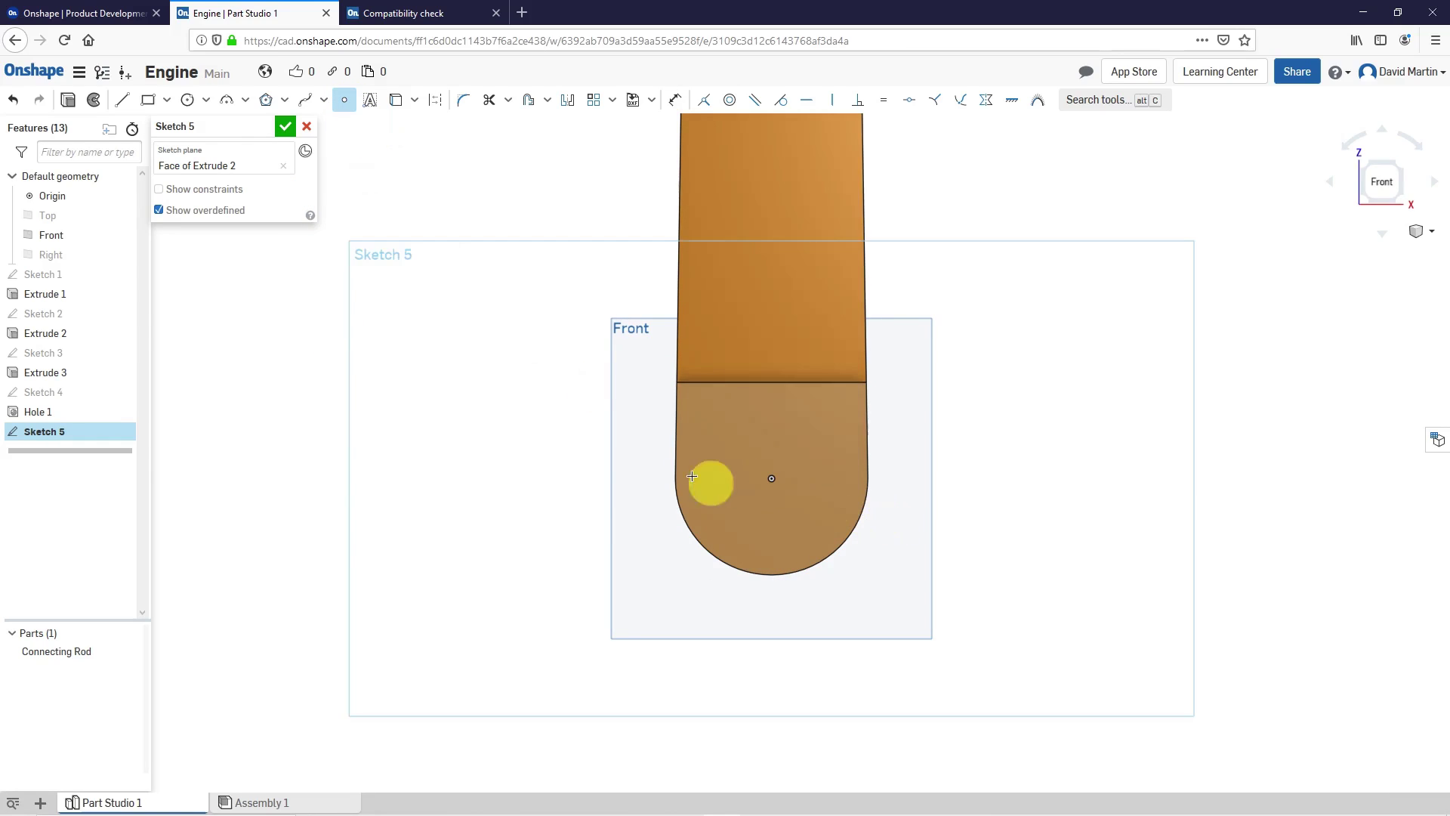
click(285, 127)
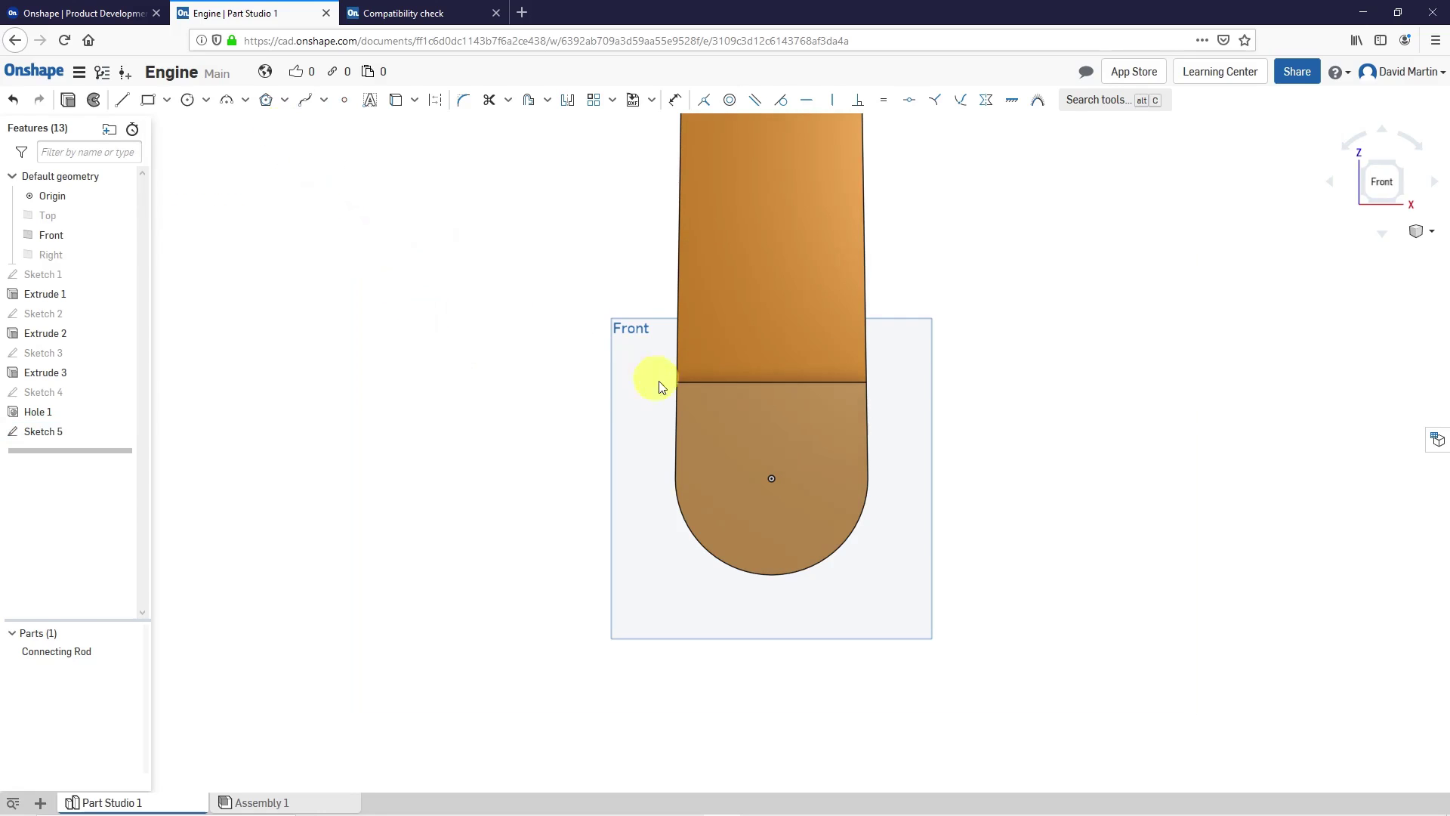
mouse_move(714, 407)
right_down()
mouse_move(668, 423)
mouse_move(657, 463)
right_up()
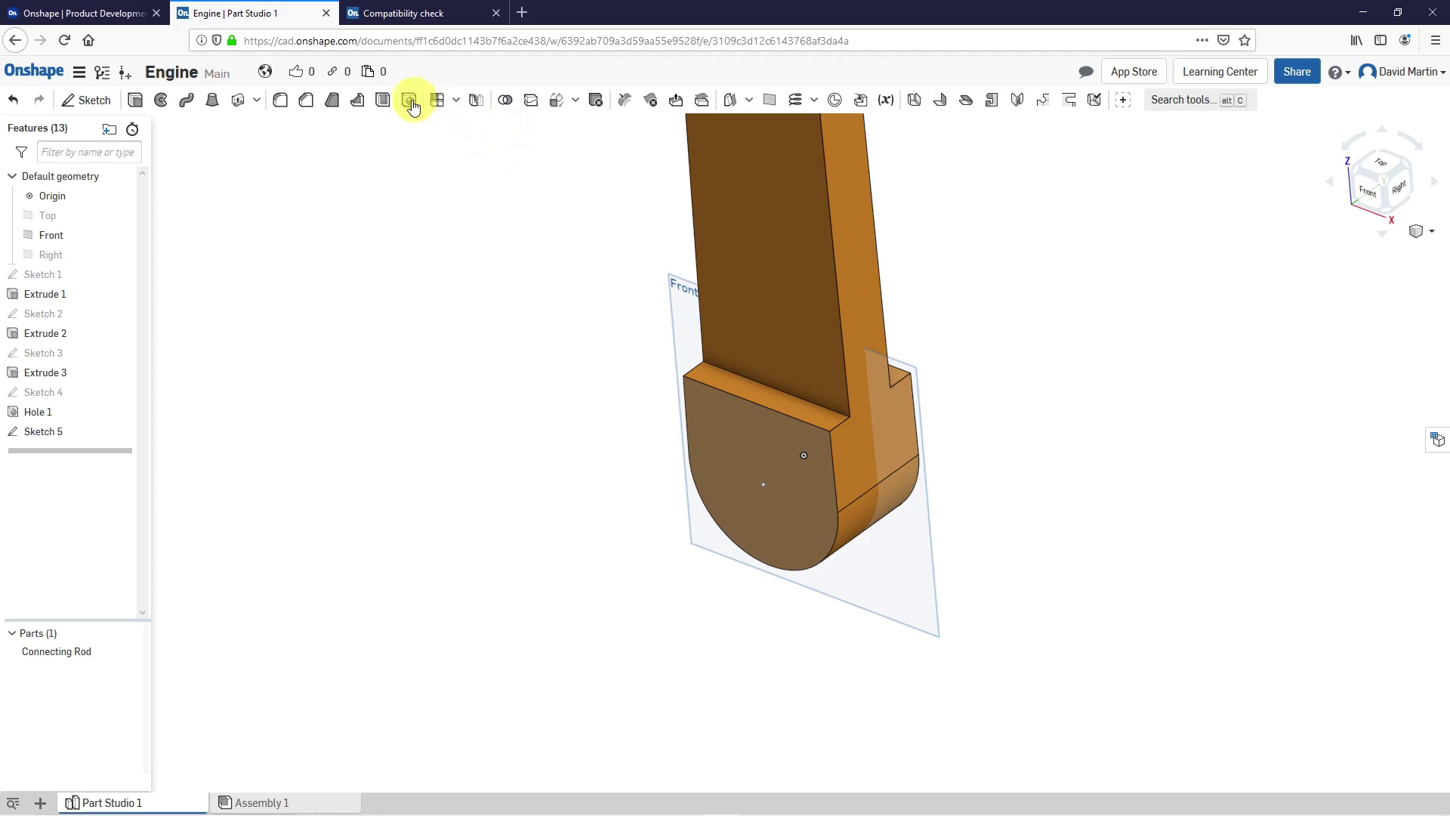
Step: Create Hole 2 at the Sketch 5 point through the rod's big end and confirm it
key(shift+h)
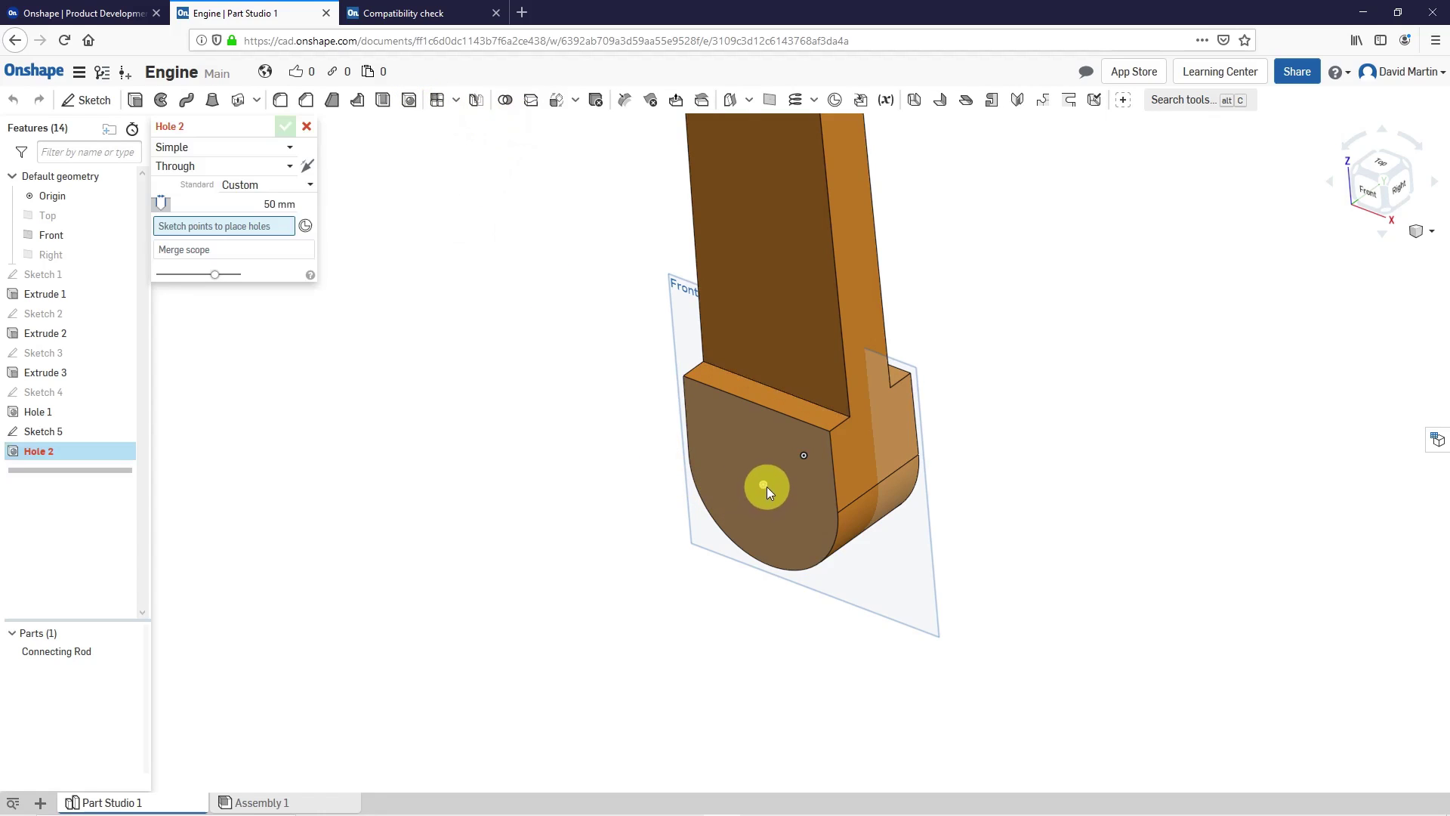
click(768, 487)
right_drag(693, 565, 664, 479)
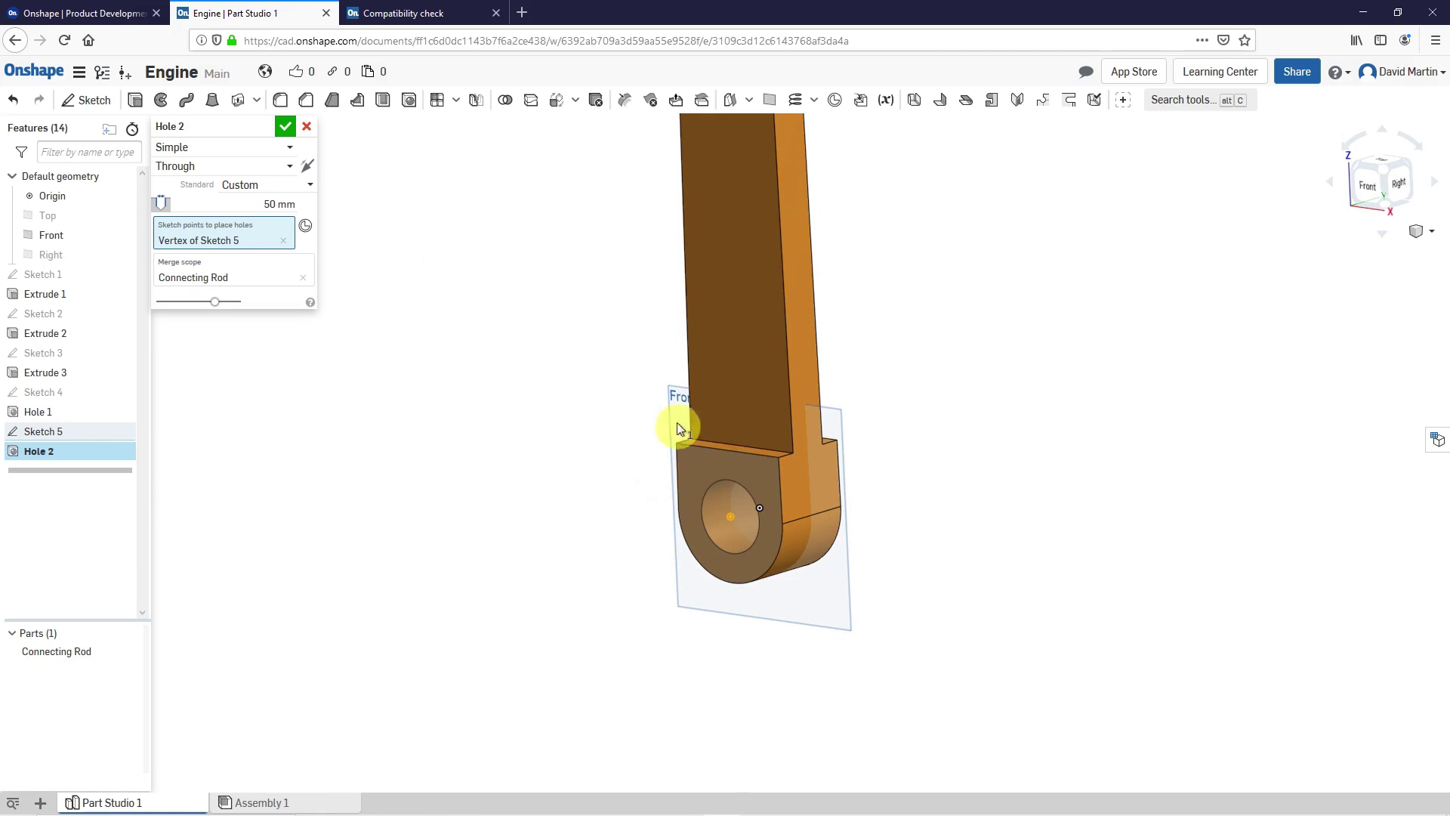
right_drag(673, 395, 744, 484)
click(286, 126)
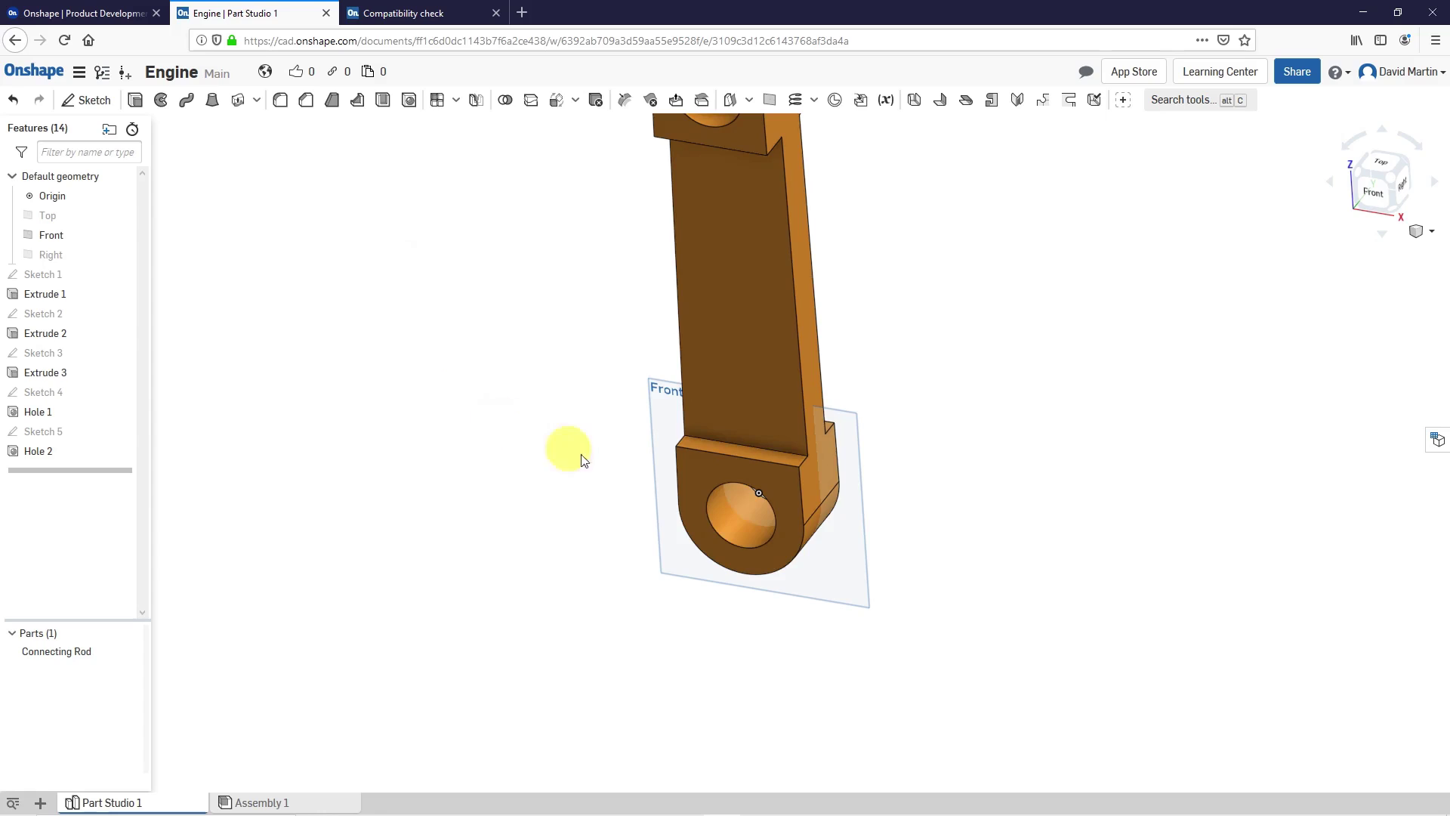
scroll(636, 527, down, 2)
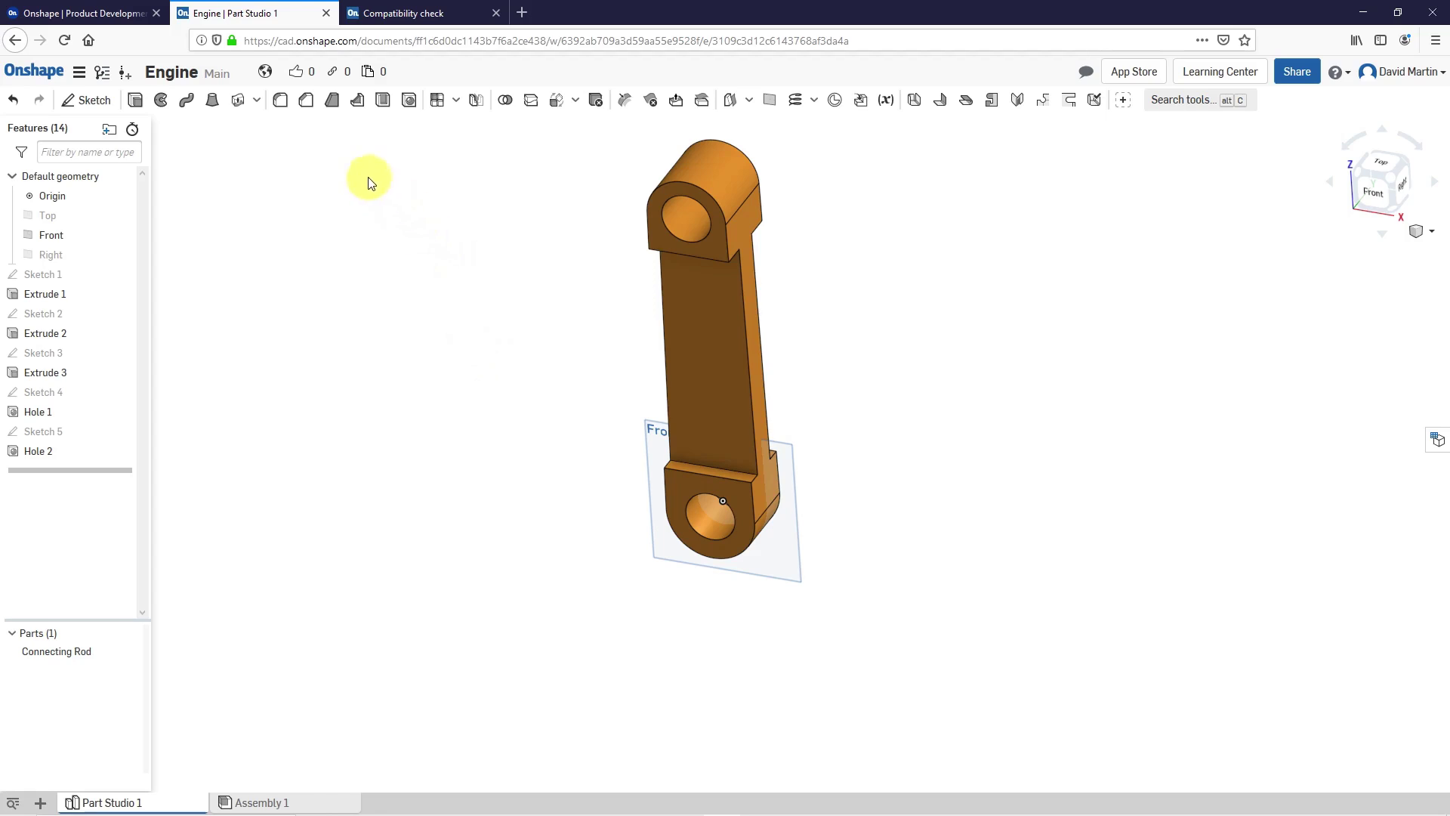
Step: Start a fillet and select the four edges where the shank meets the end bosses
click(281, 103)
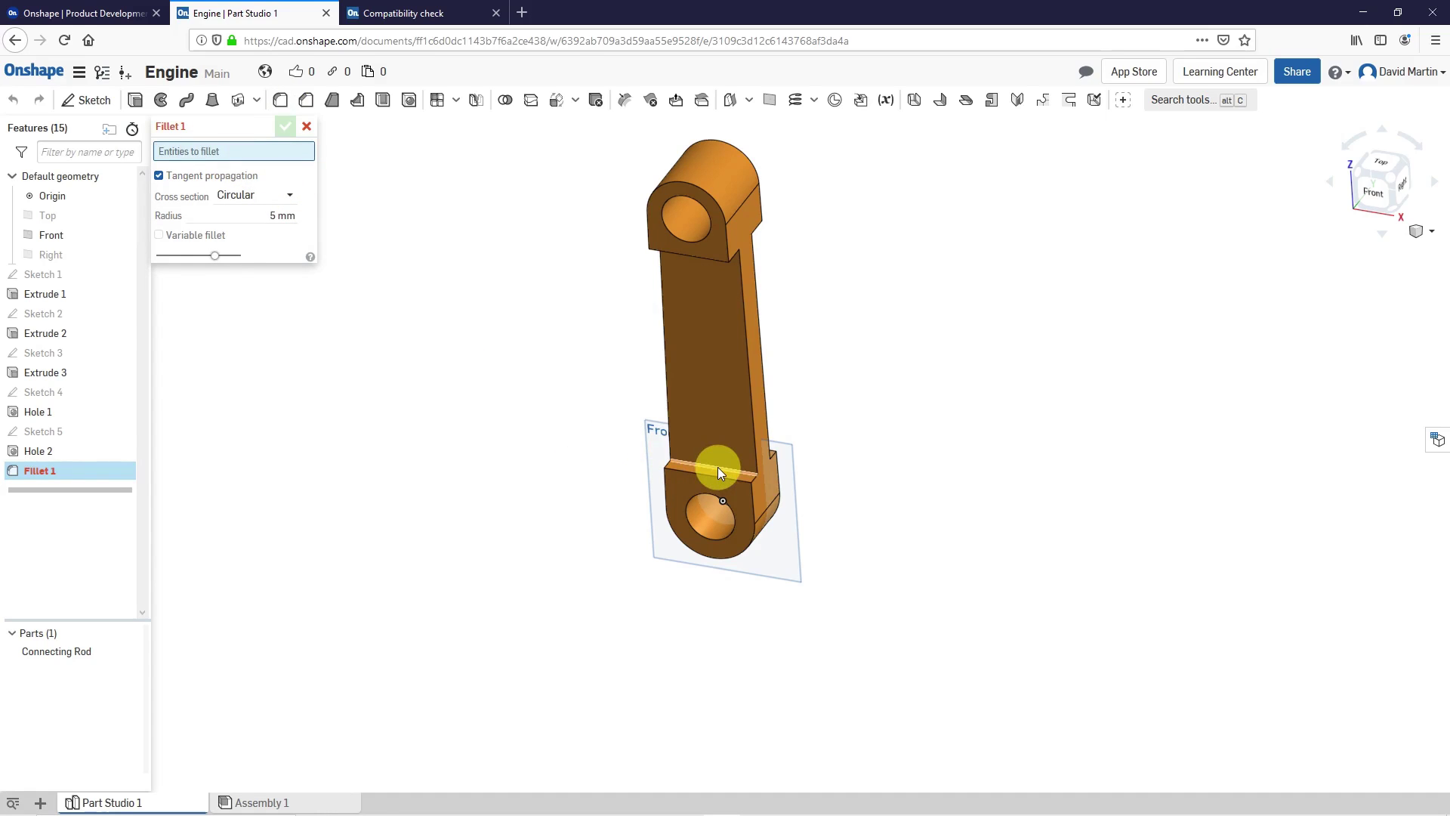
click(717, 467)
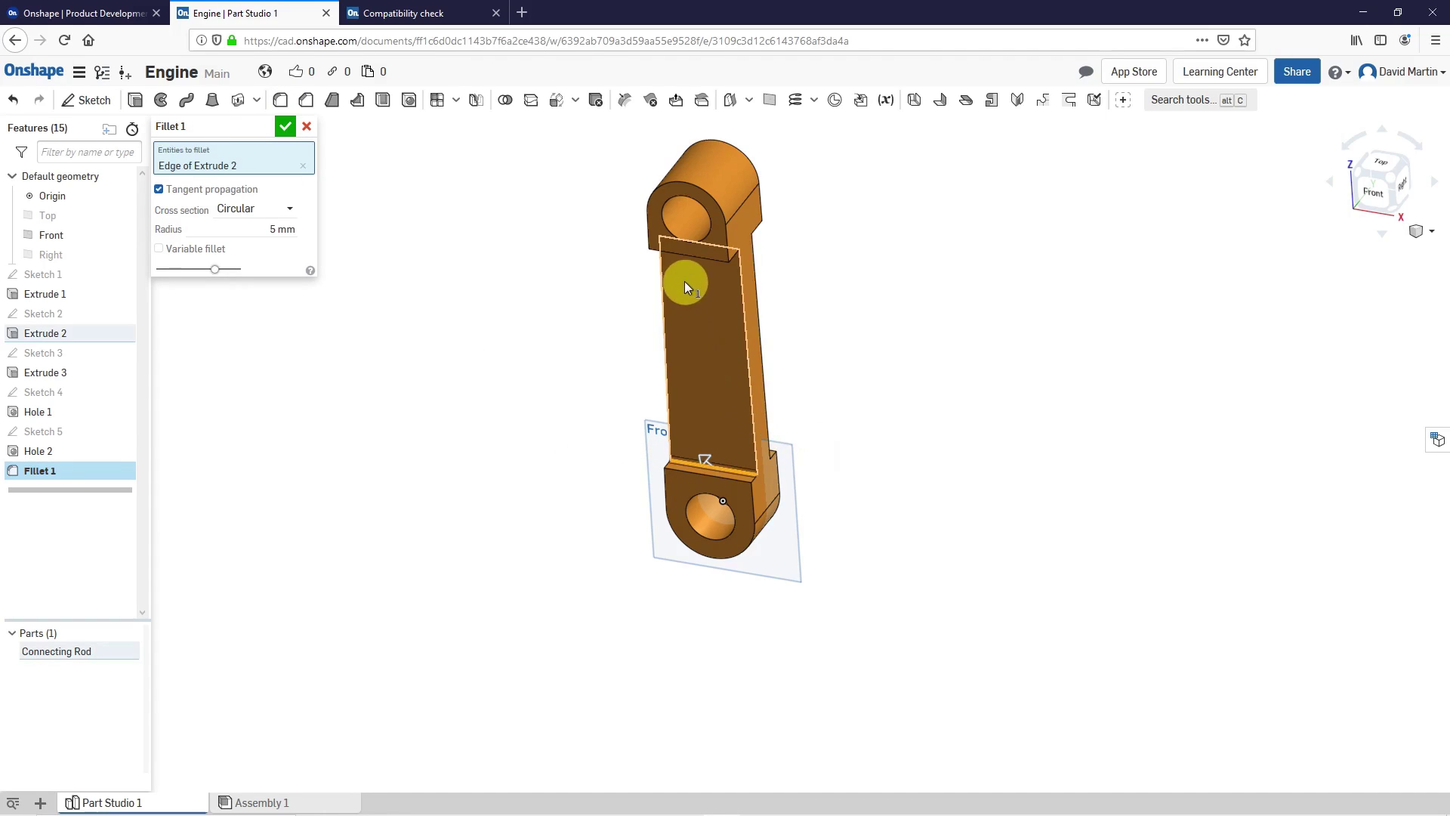
right_drag(706, 357, 744, 261)
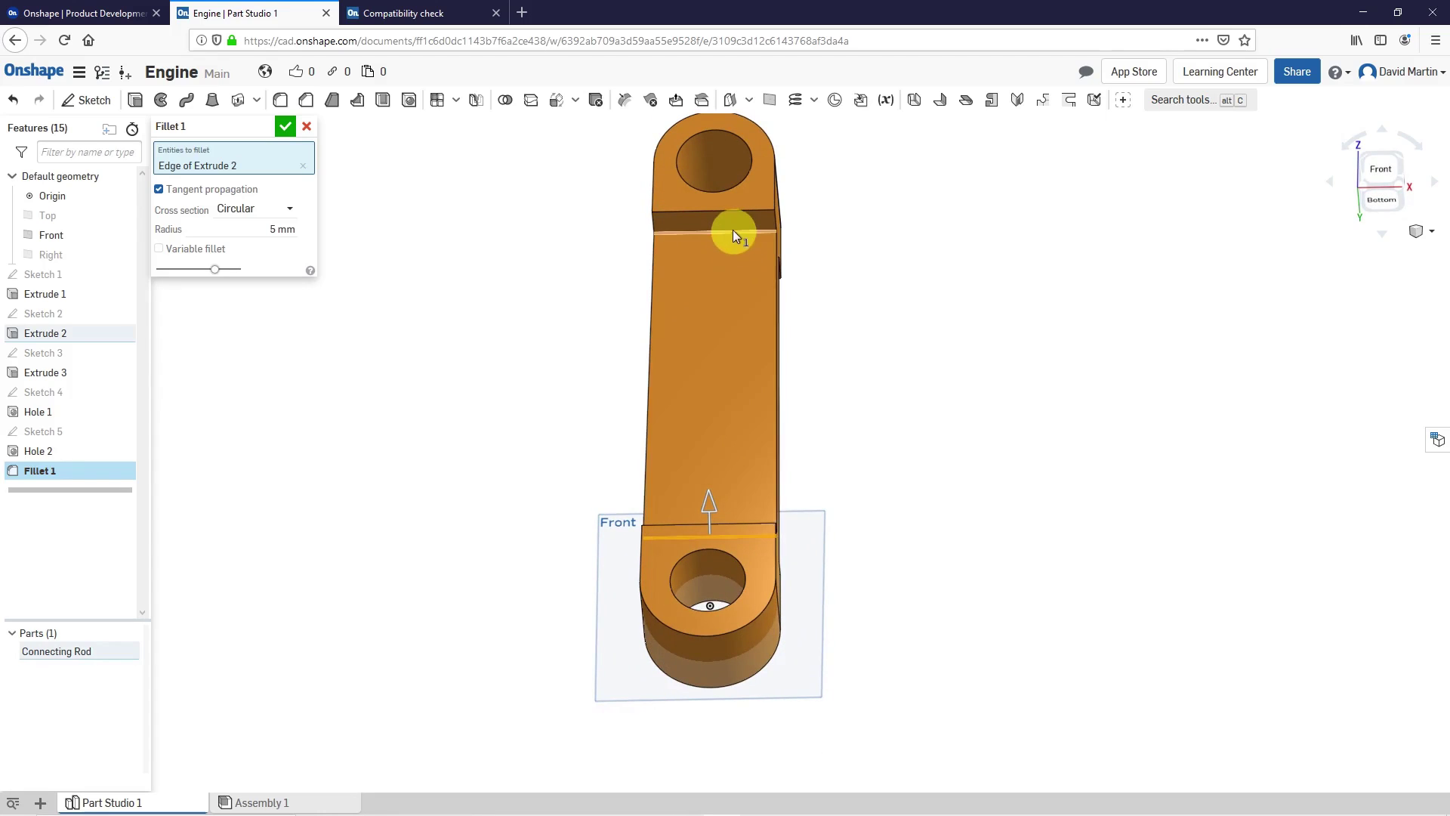
click(732, 229)
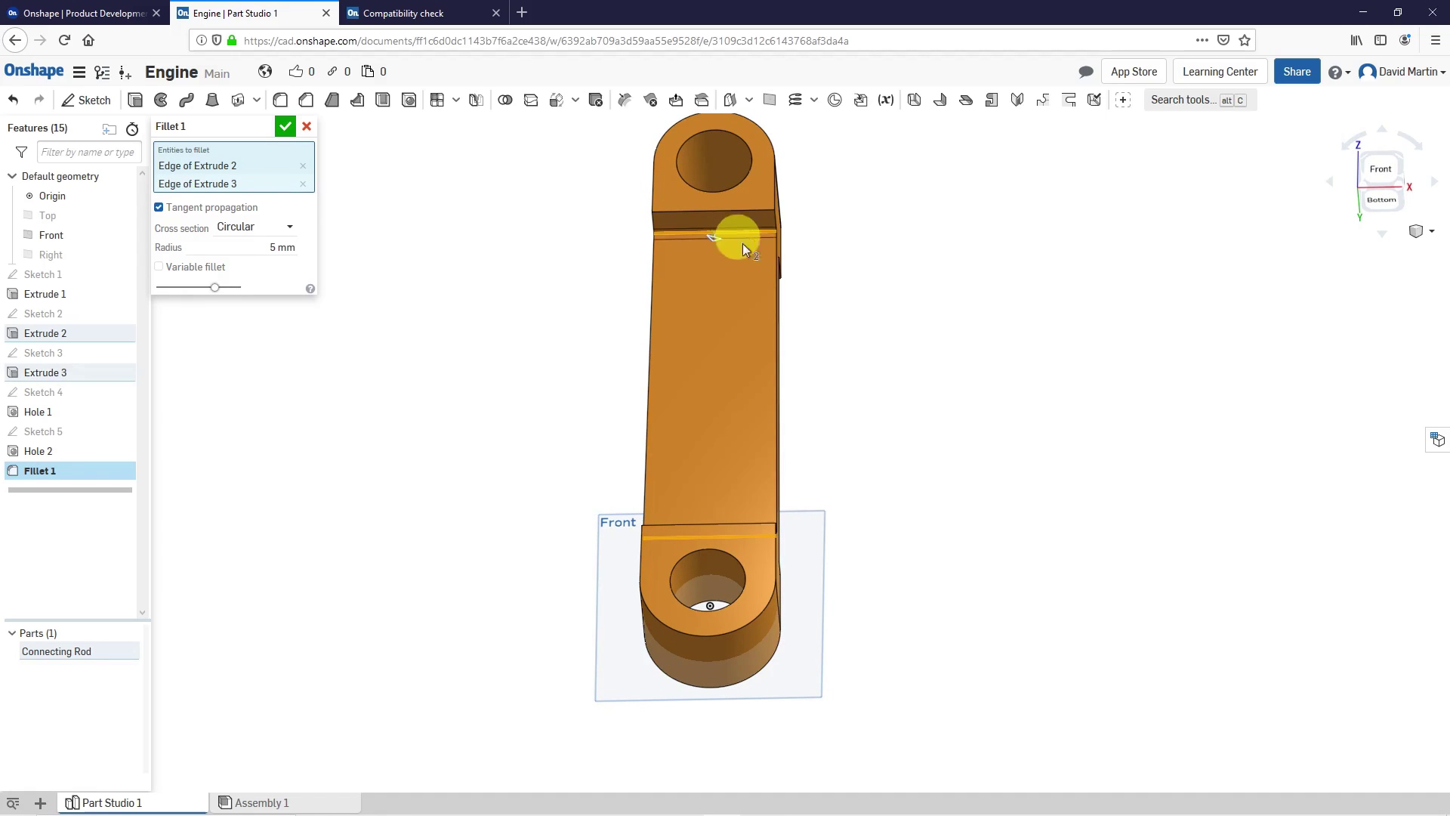
right_drag(835, 299, 573, 230)
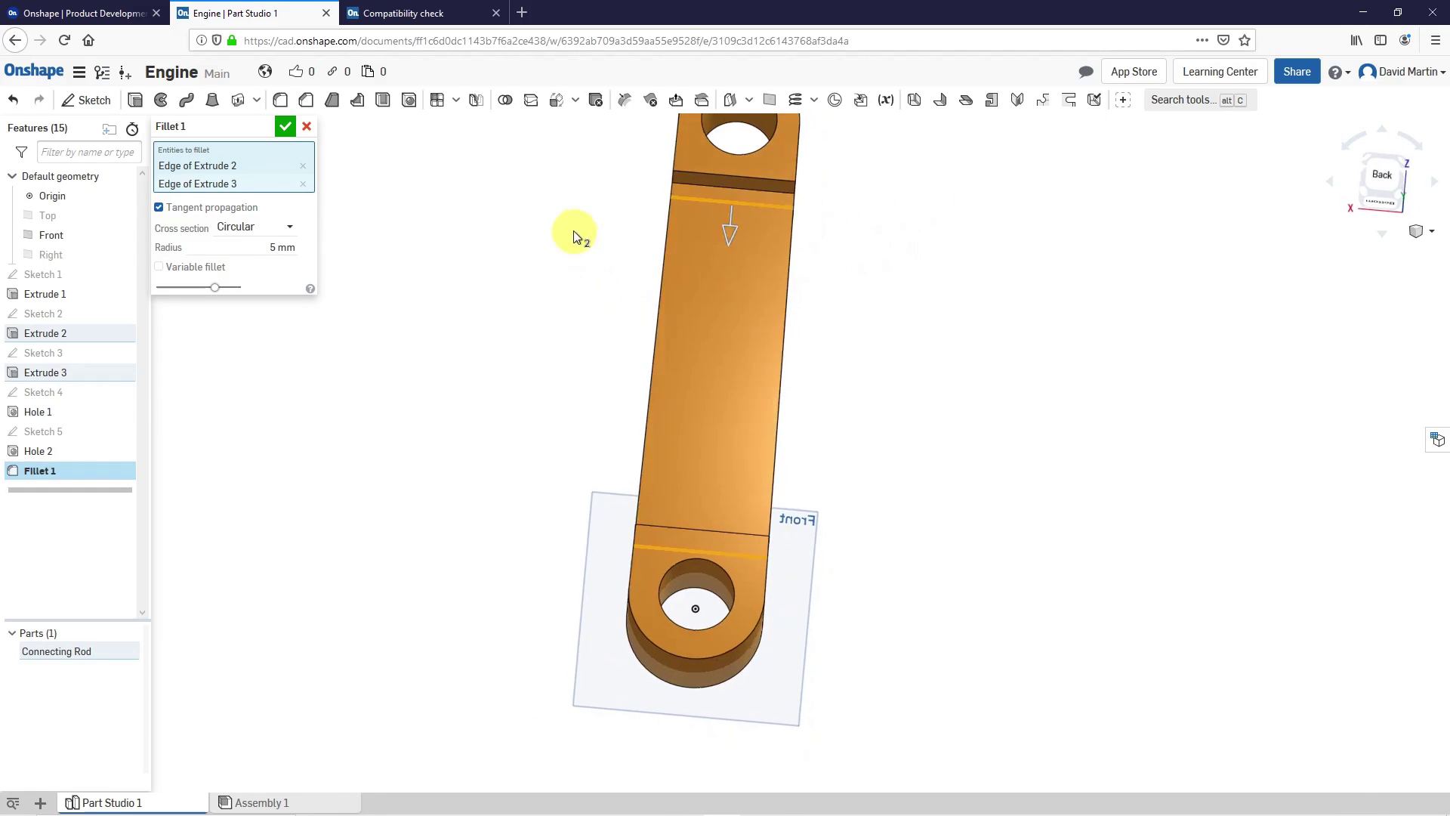
click(723, 185)
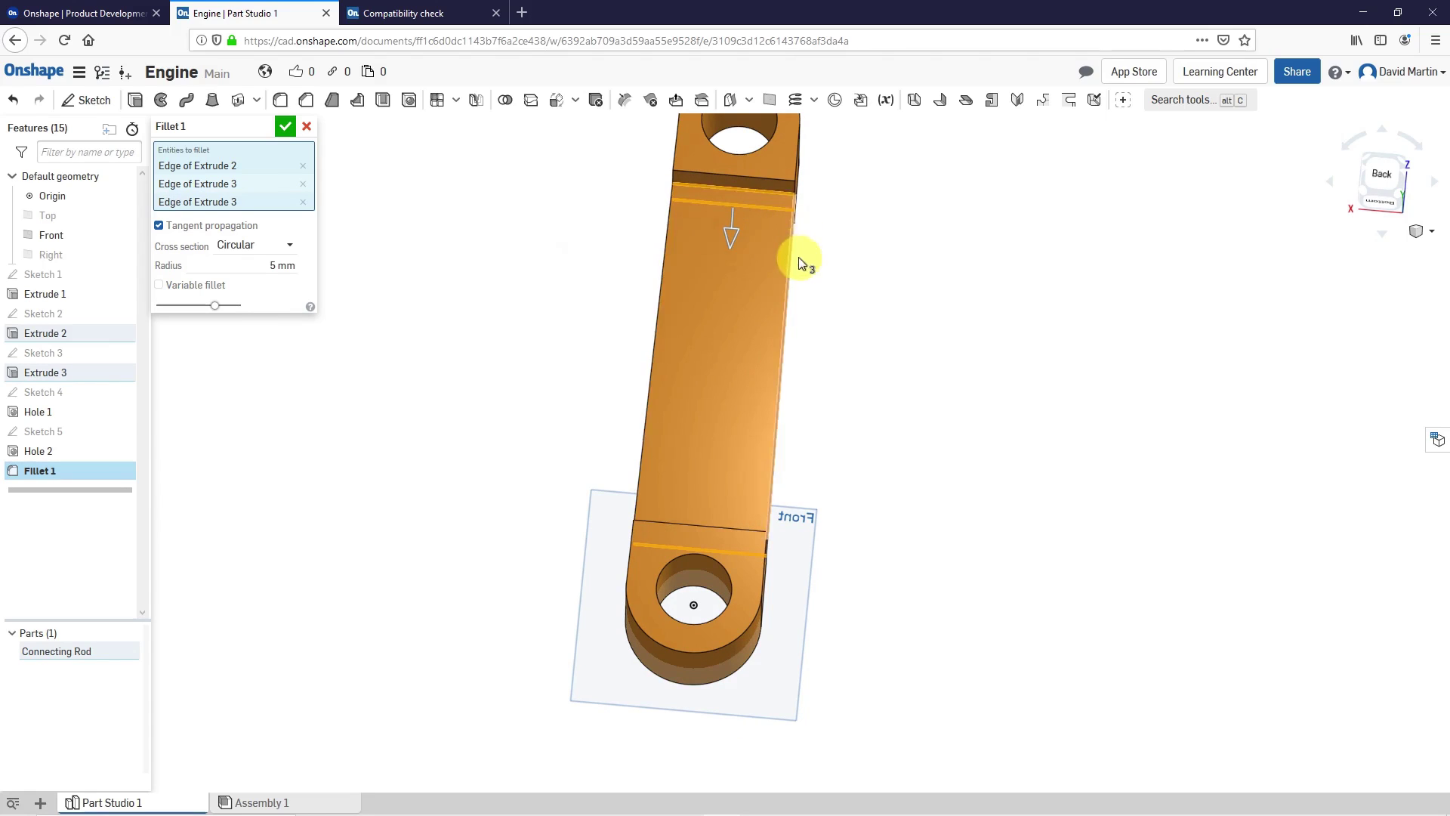
right_drag(799, 257, 735, 465)
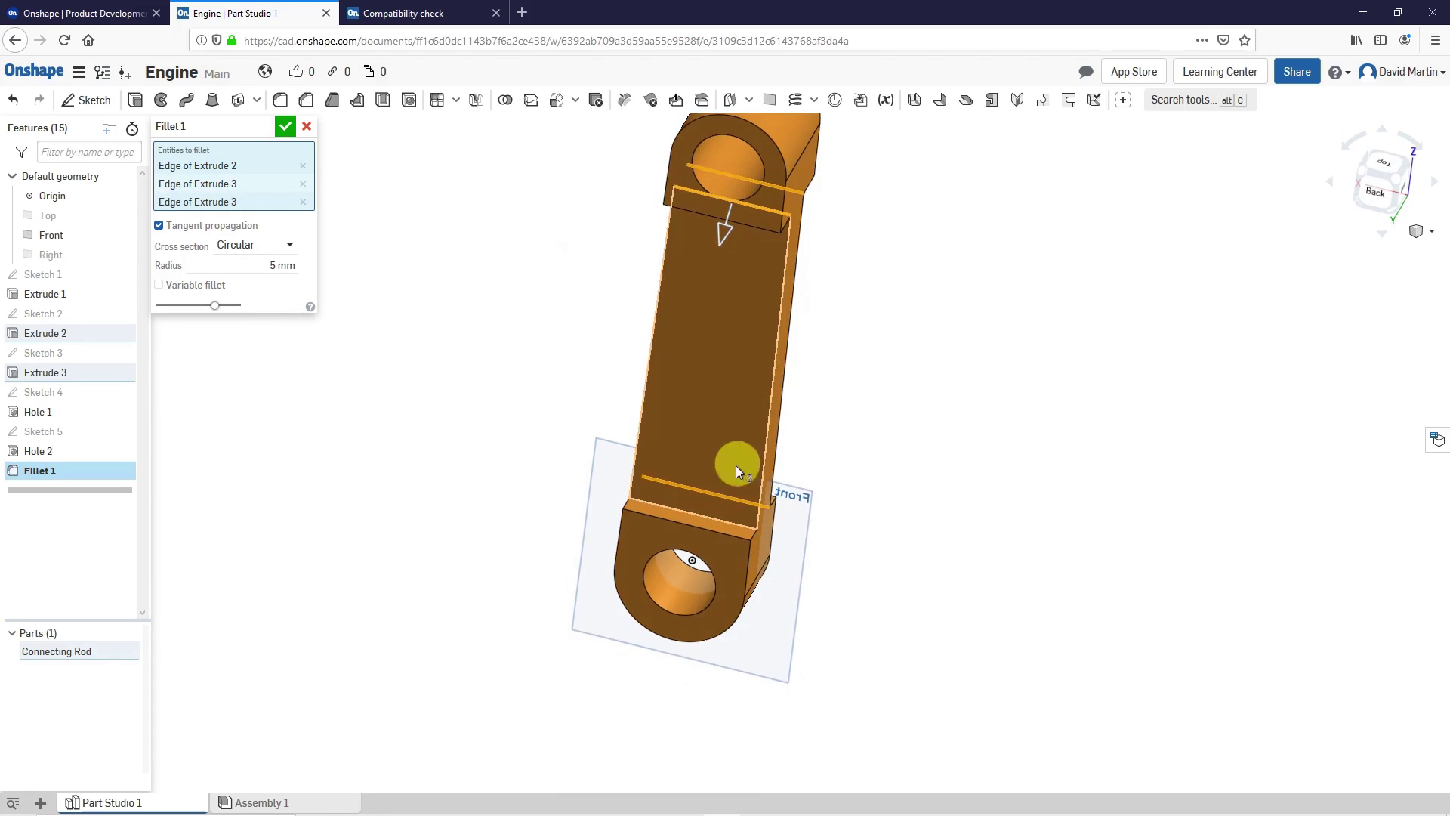
click(708, 518)
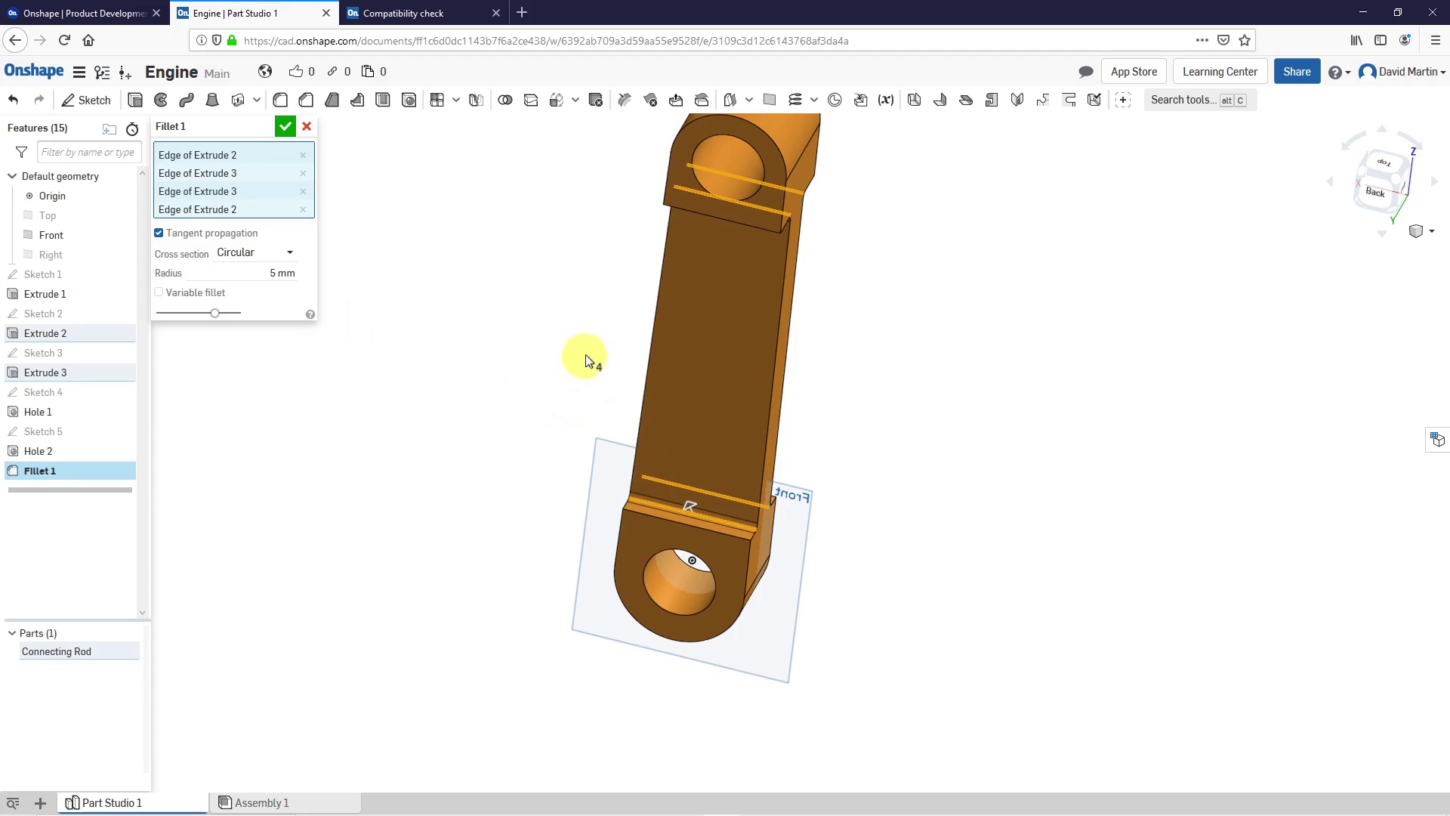
right_drag(586, 356, 815, 443)
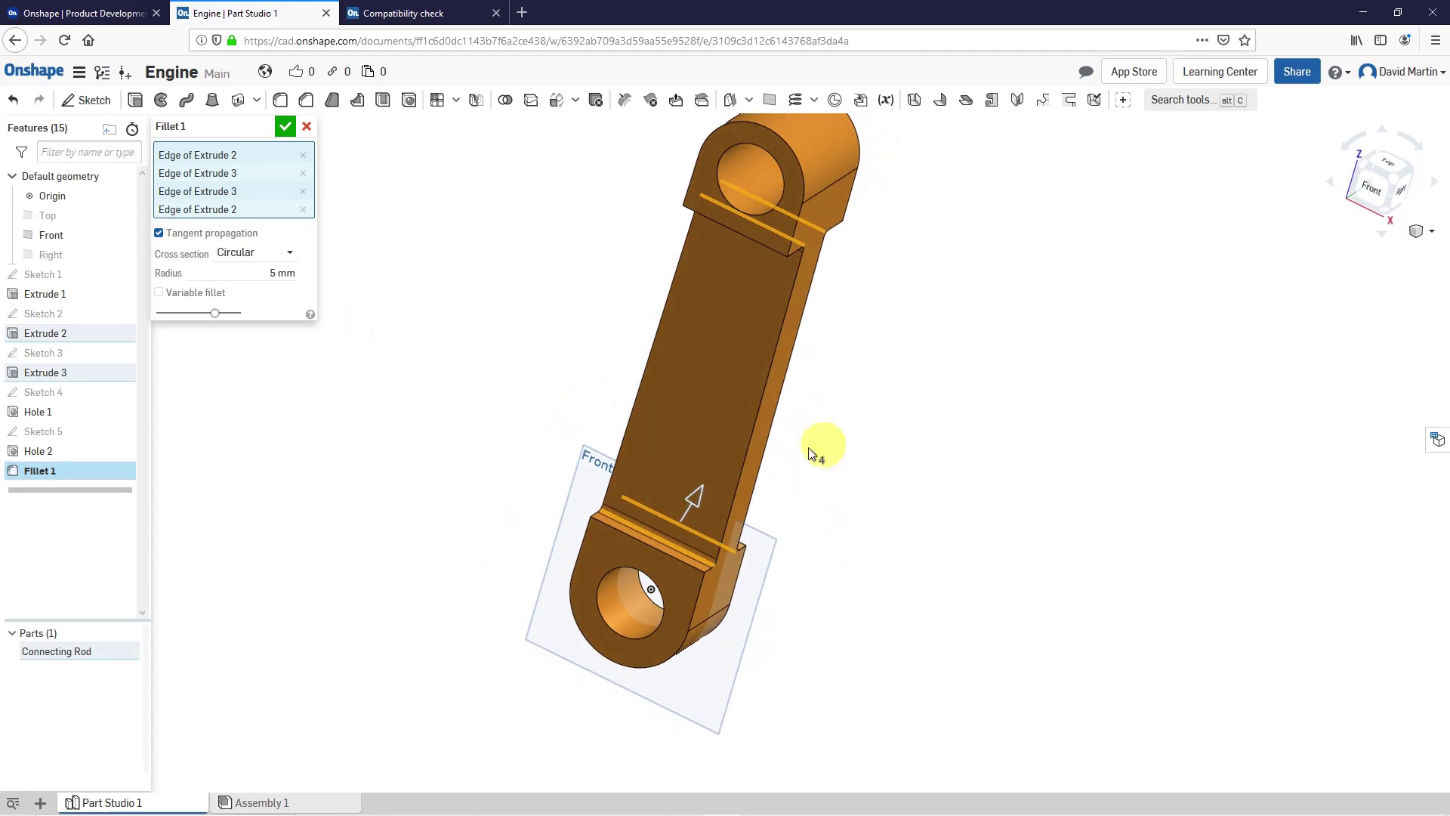
Step: Set the fillet radius to 20 mm and confirm Fillet 1
click(273, 274)
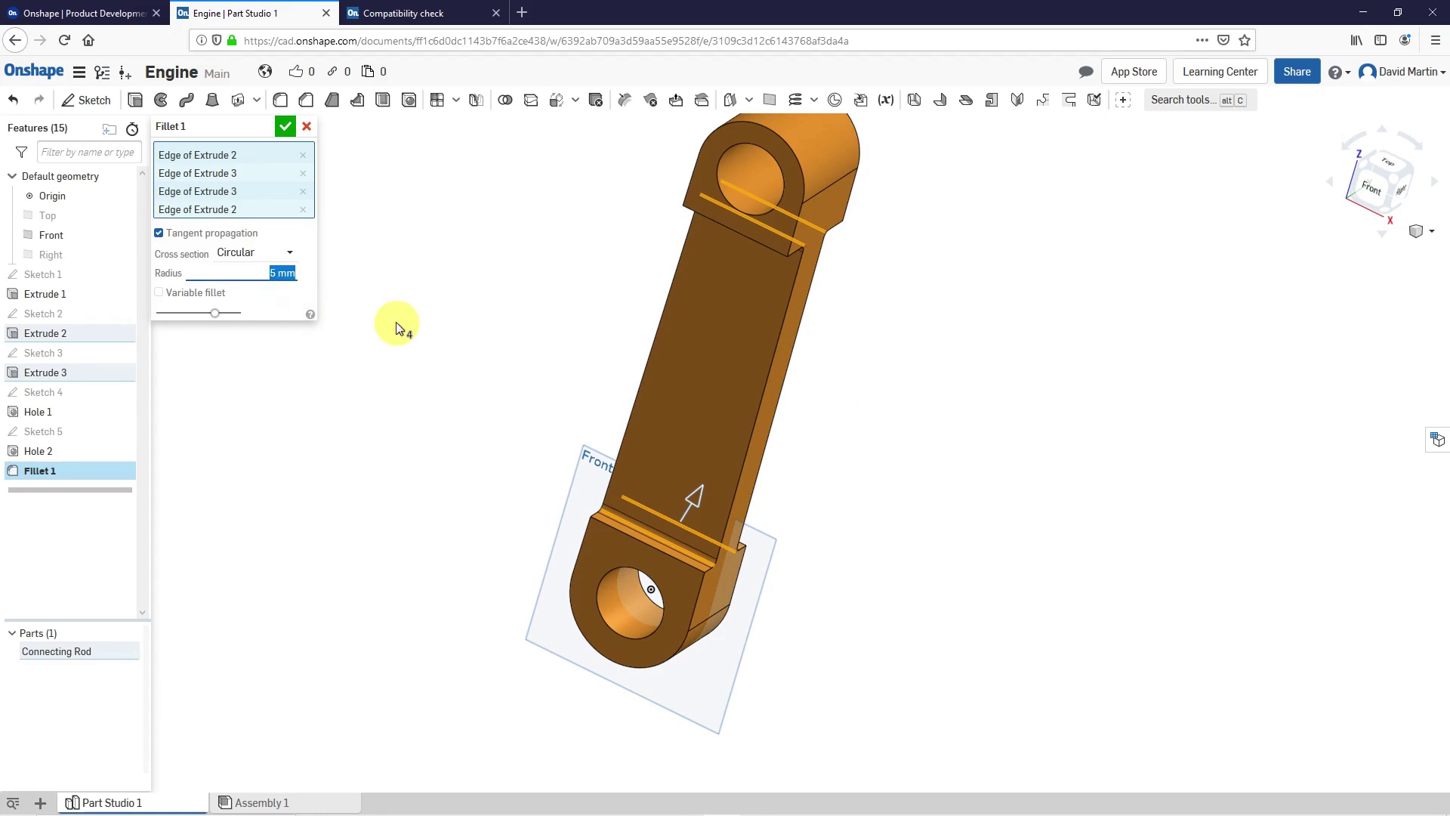
text(30)
key(Return)
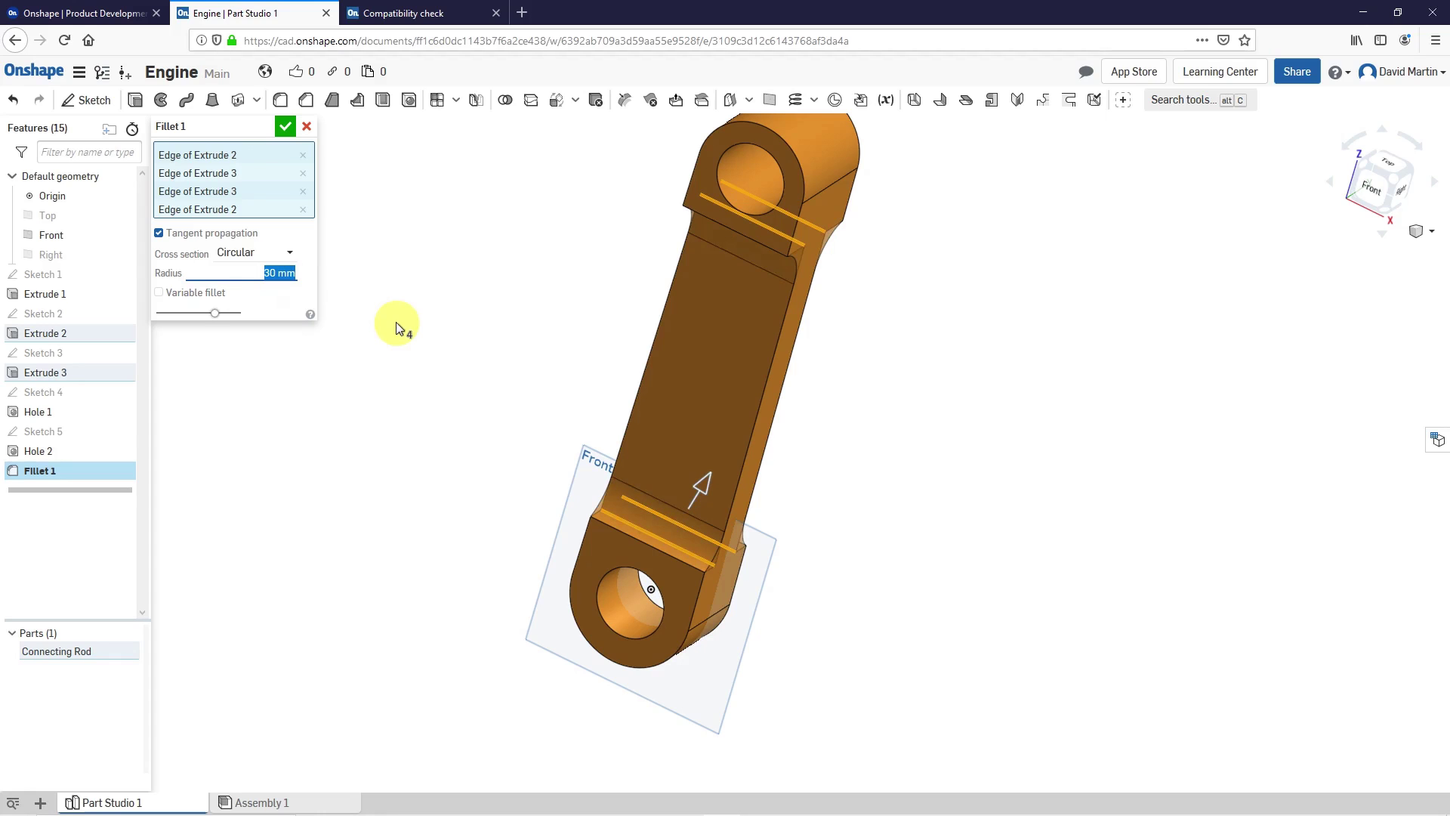
right_drag(557, 486, 649, 350)
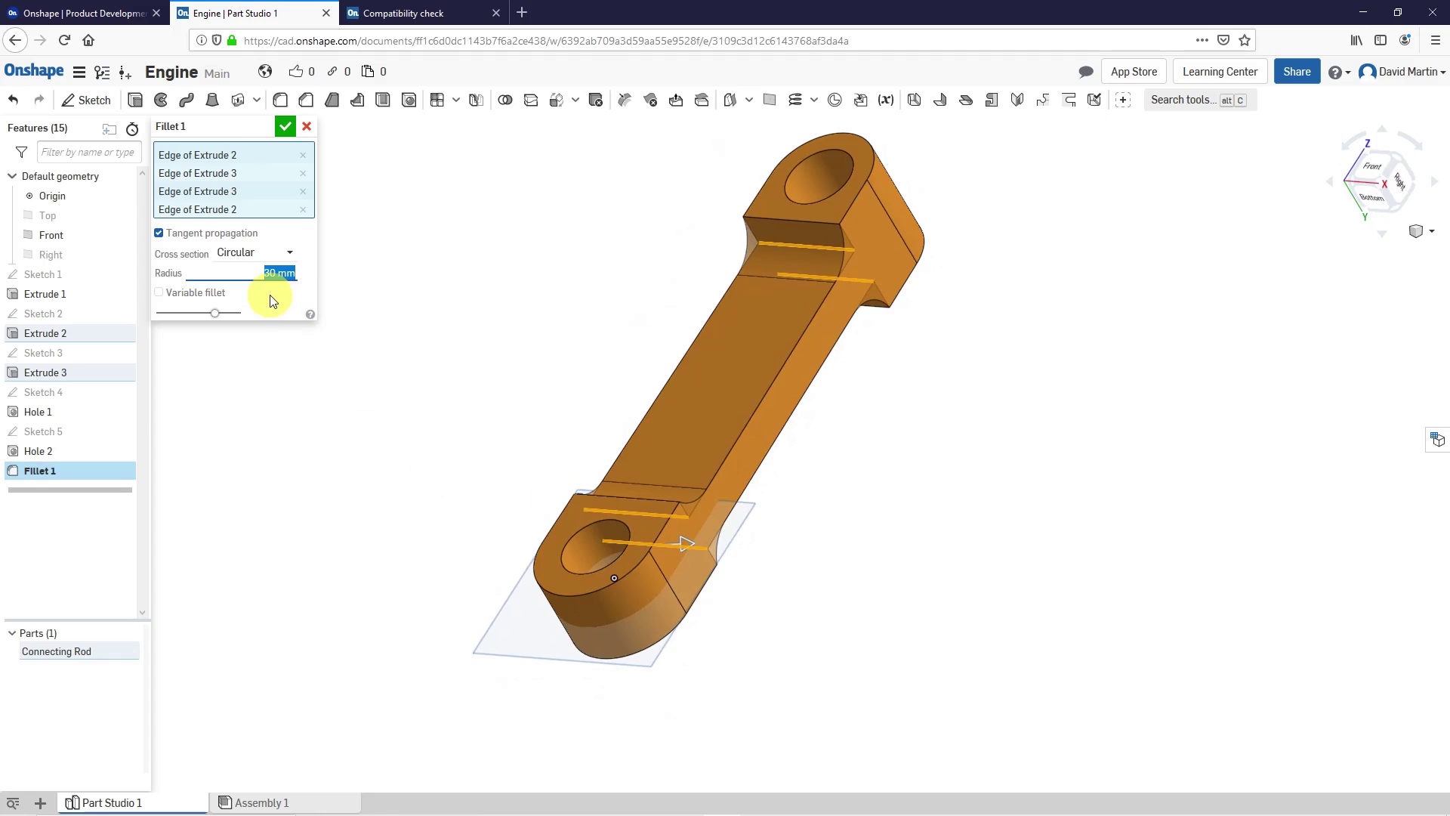
key(Return)
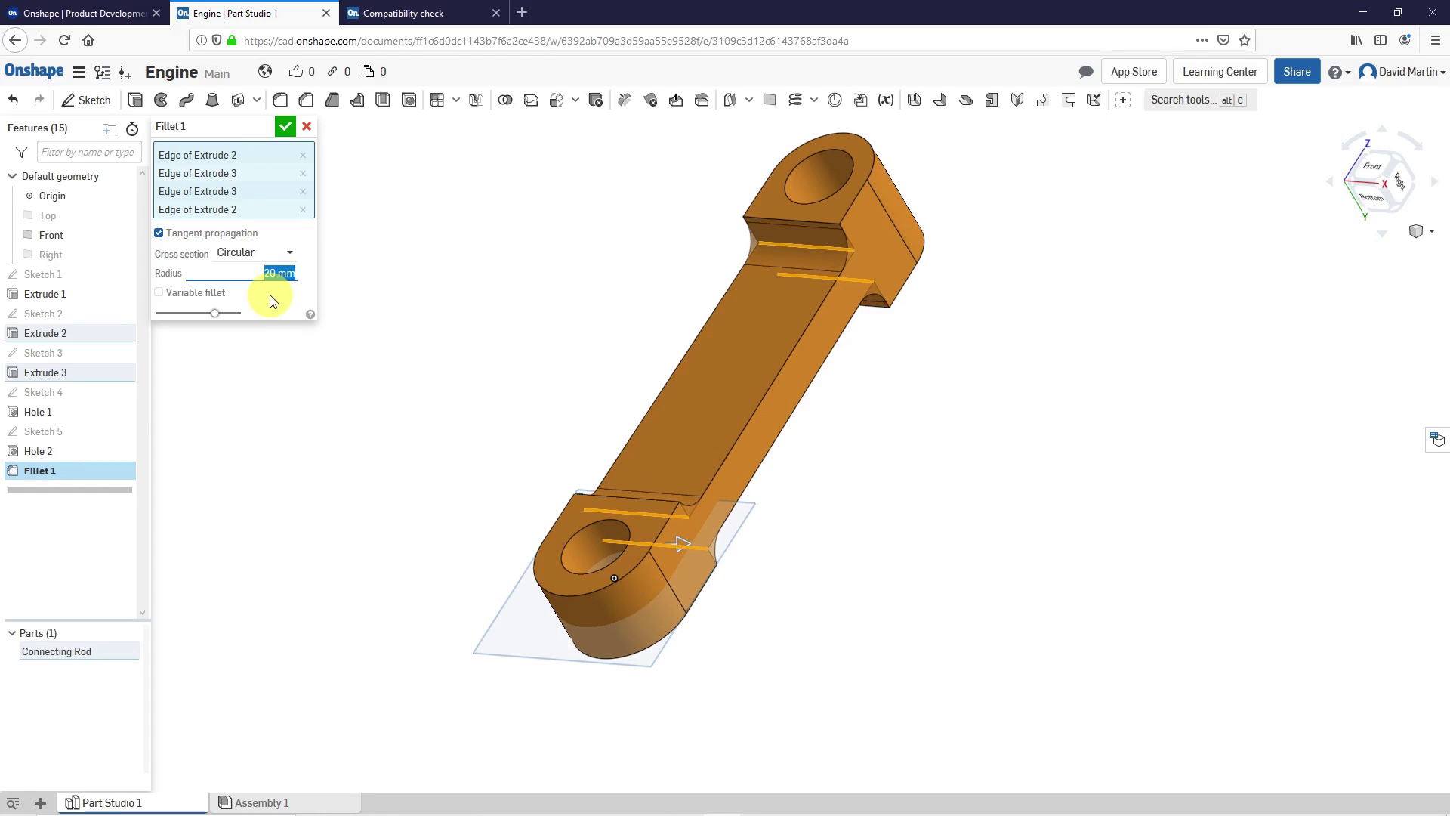
right_drag(757, 563, 665, 522)
click(286, 126)
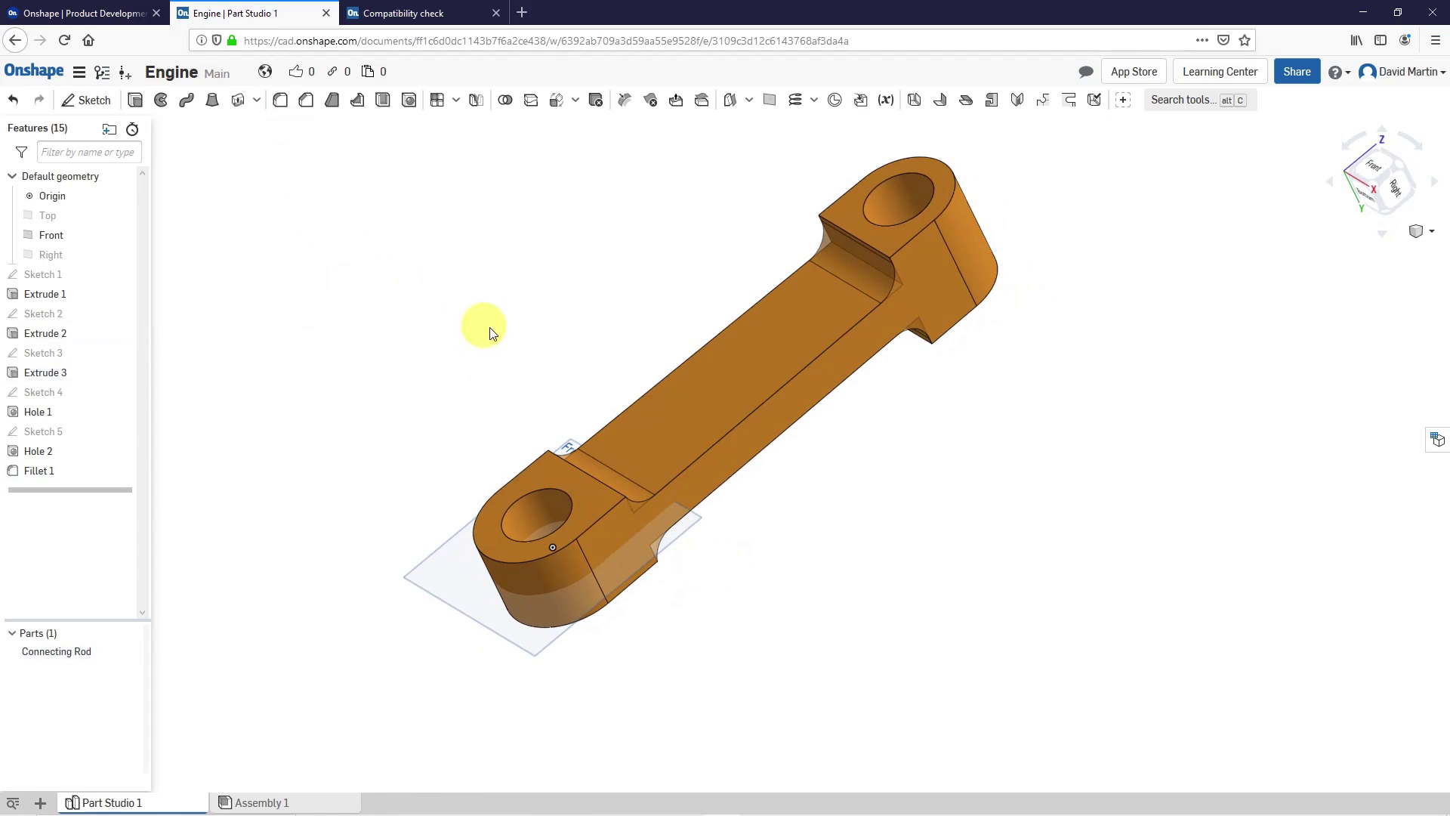
mouse_move(725, 612)
right_down()
mouse_move(677, 560)
mouse_move(763, 550)
mouse_move(753, 644)
mouse_move(664, 597)
mouse_move(669, 633)
mouse_move(725, 625)
mouse_move(737, 611)
mouse_move(706, 594)
right_up()
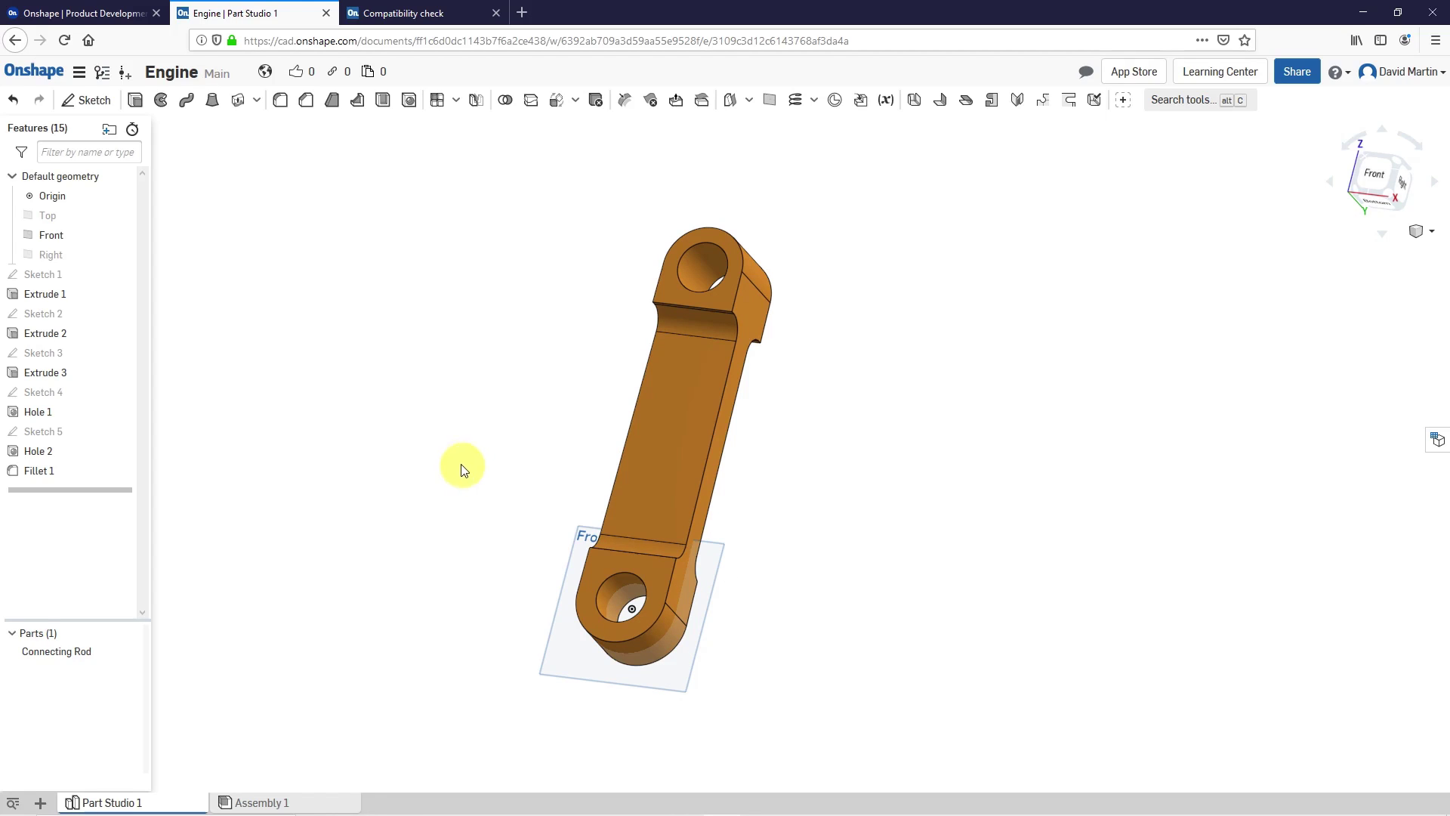
Step: Start Sketch 6 on the Front plane and view it normal
click(98, 111)
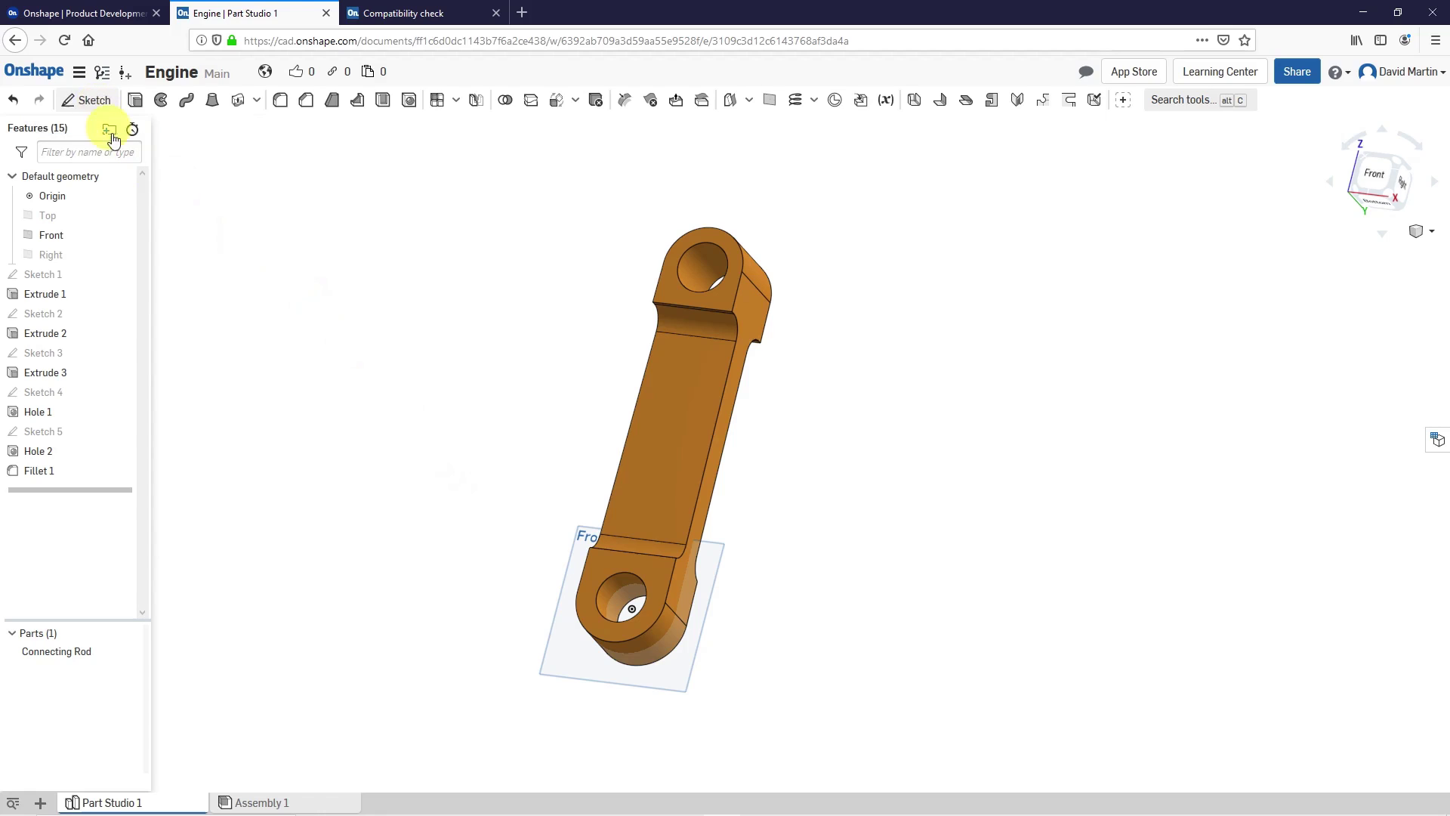
click(52, 235)
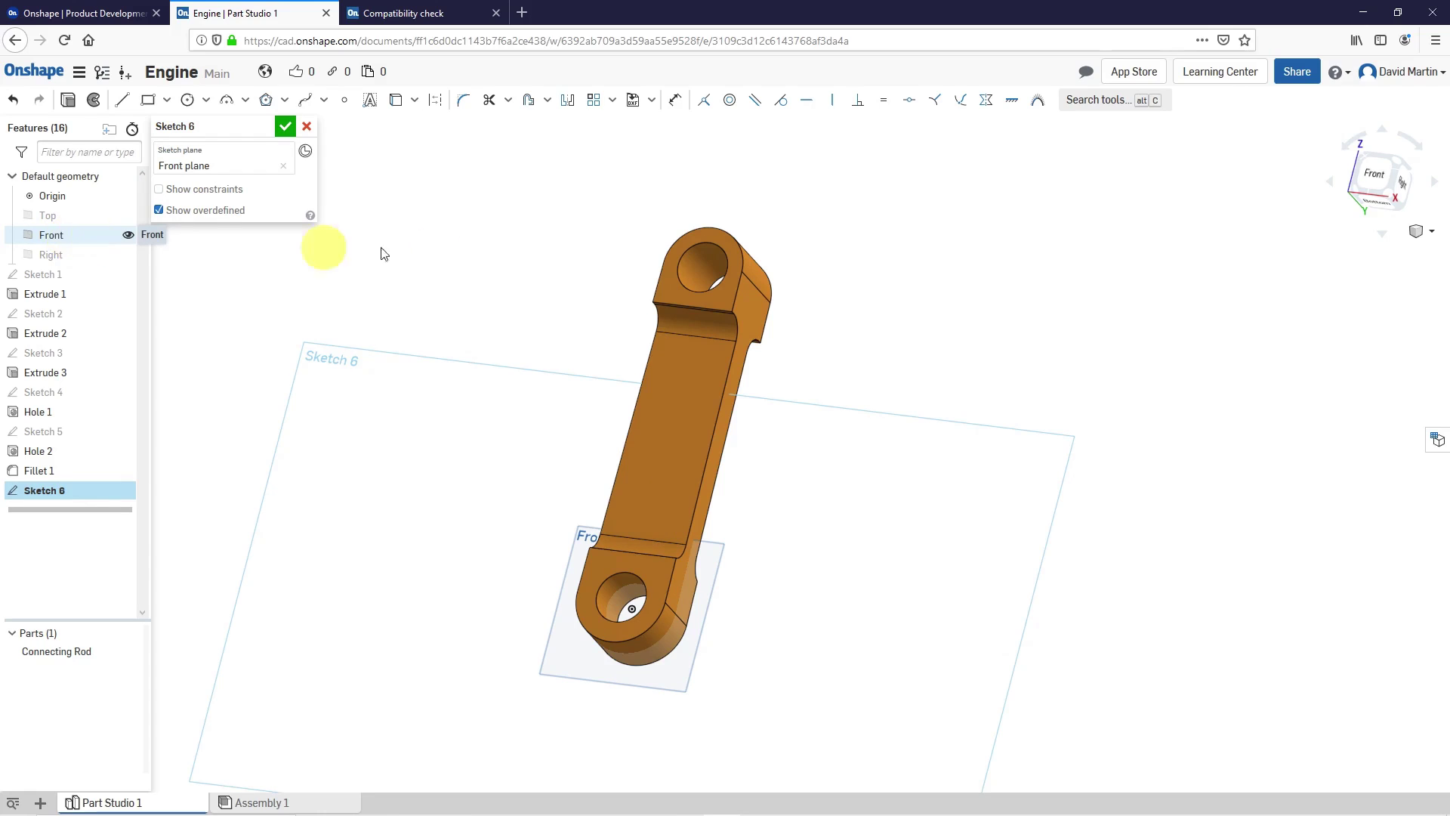
right_click(448, 240)
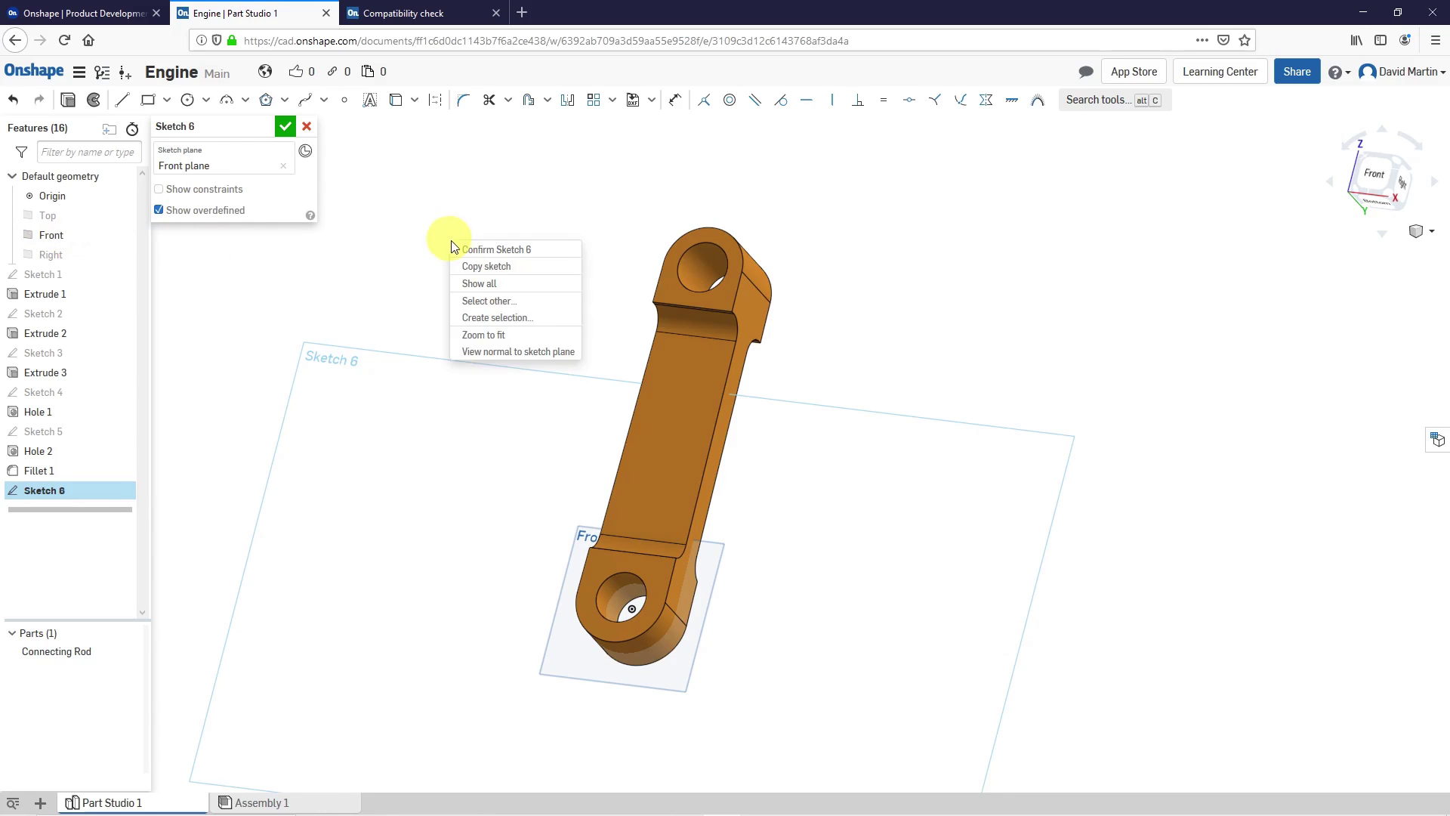
click(519, 352)
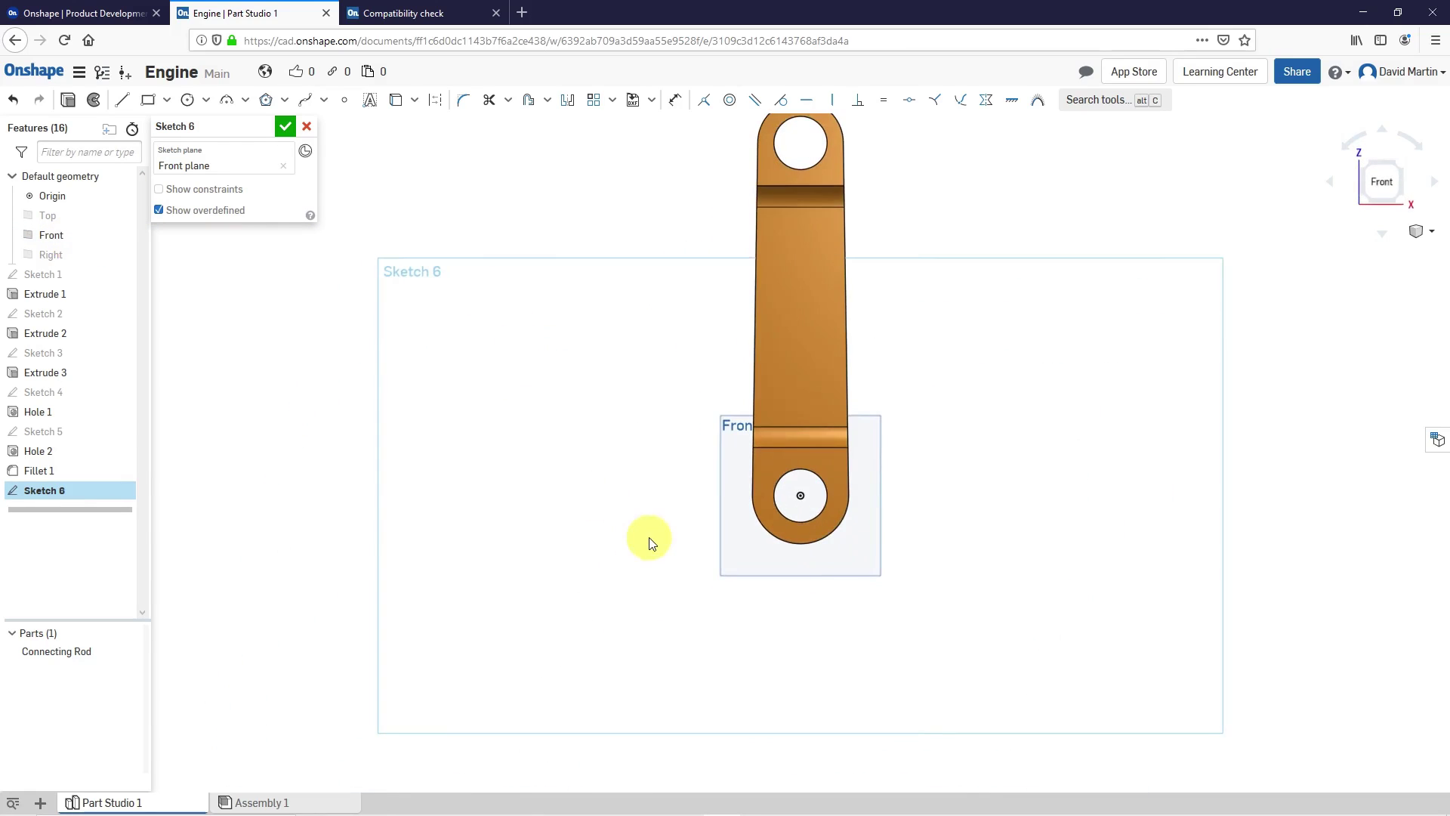
scroll(747, 393, up, 3)
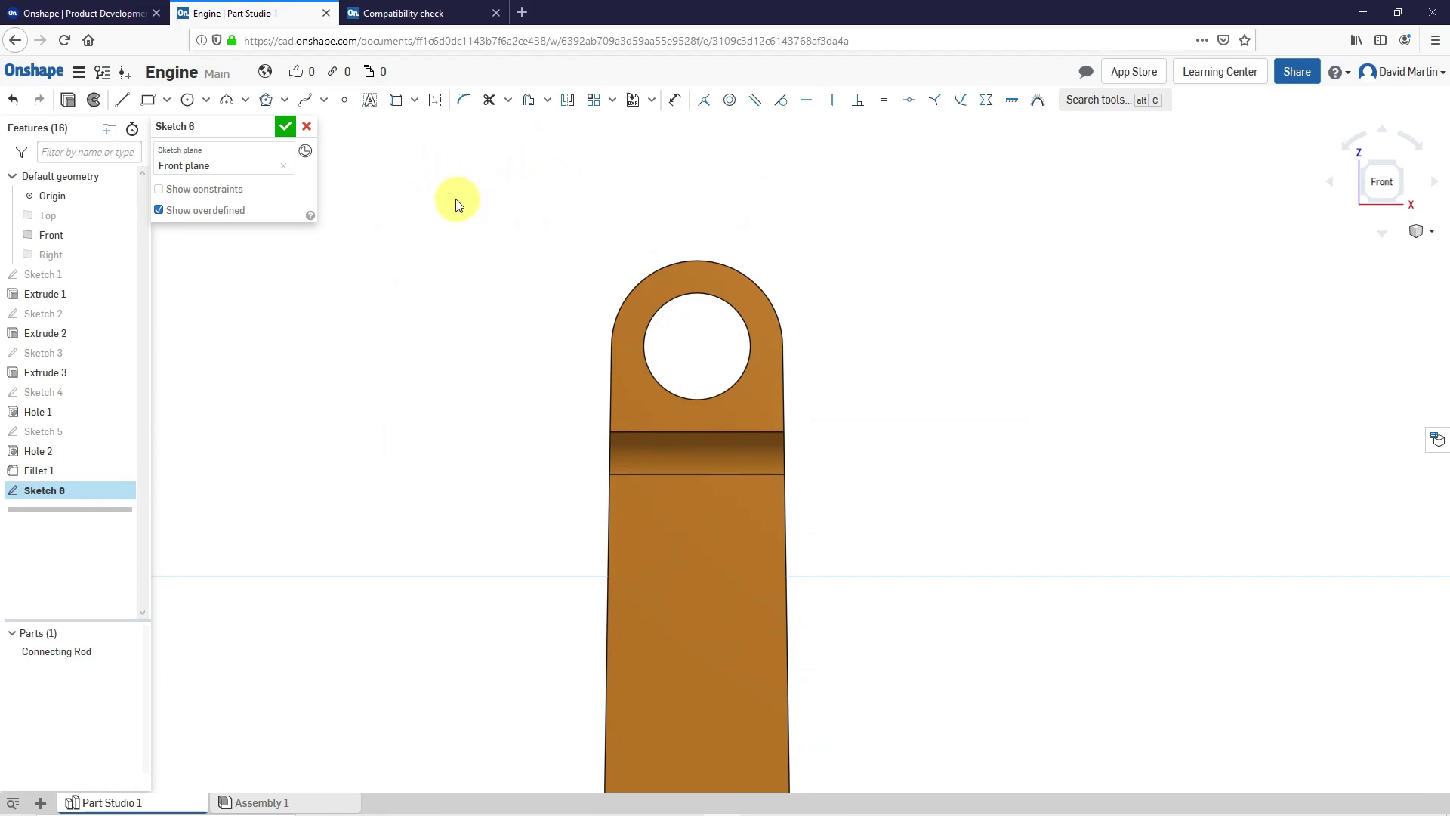
Step: Draw a circle concentric with the upper hole edge and dimension it Ø50
click(187, 107)
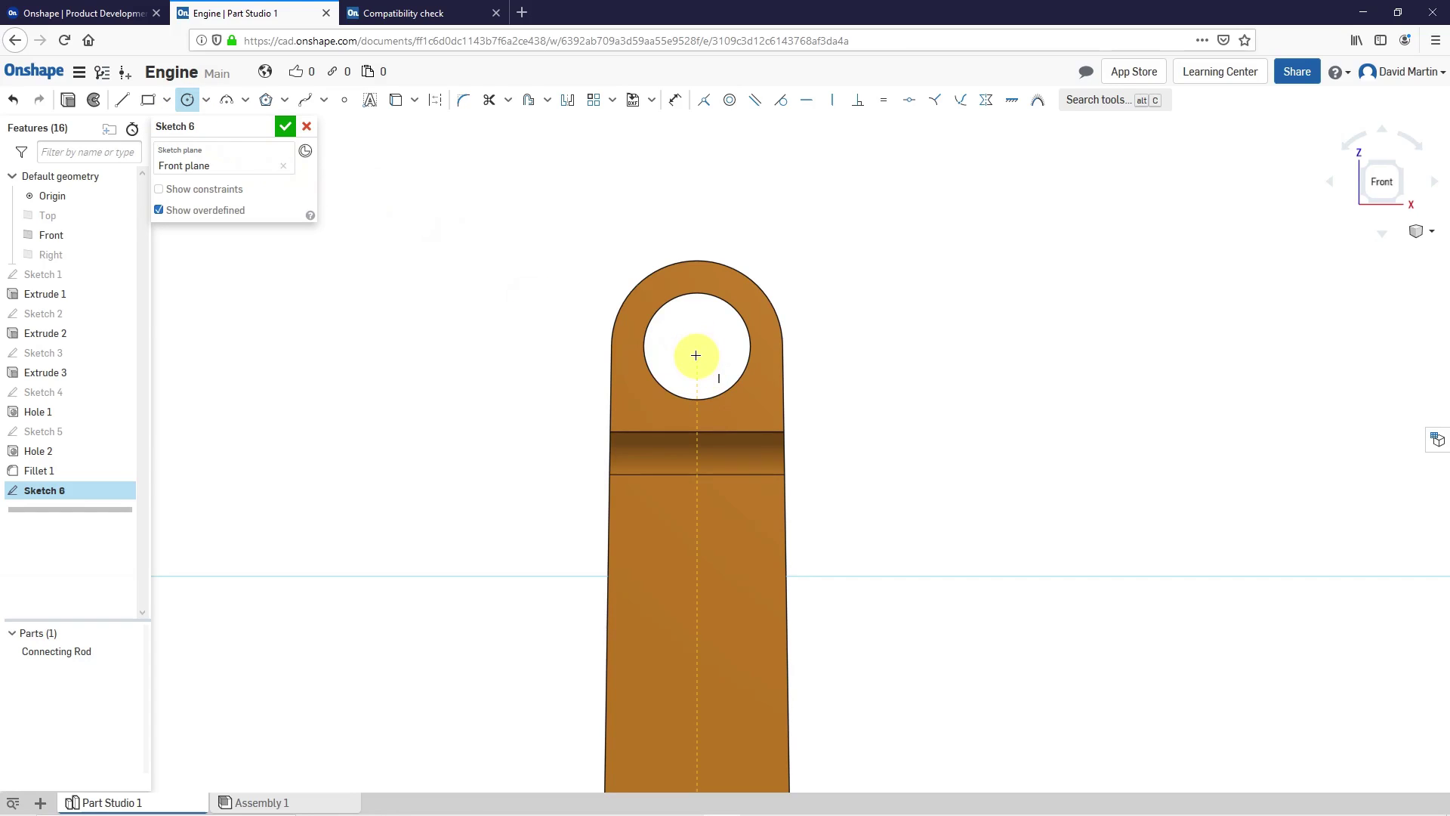
mouse_move(699, 359)
mouse_down()
mouse_move(705, 382)
mouse_move(734, 372)
mouse_up()
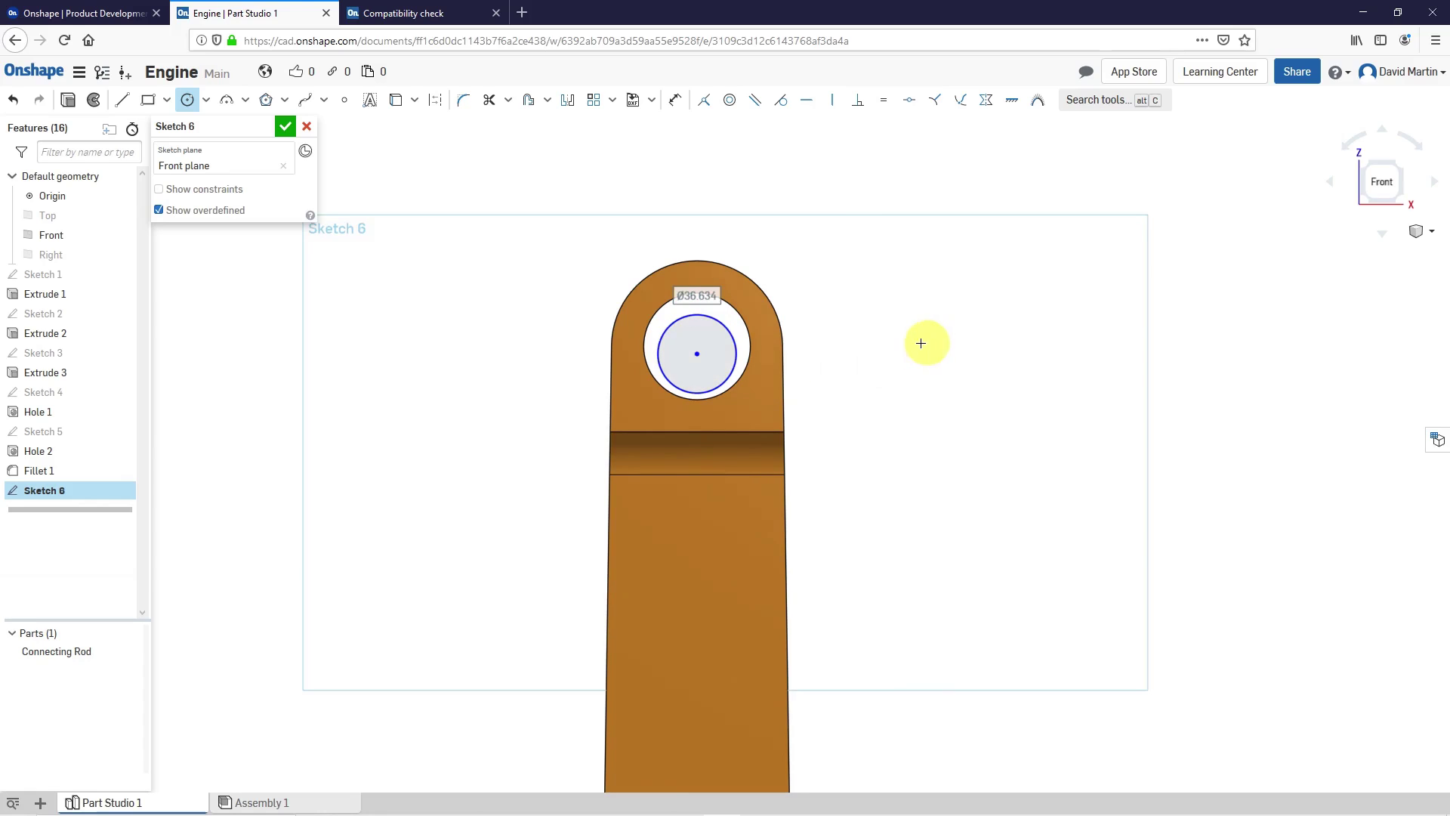
click(729, 99)
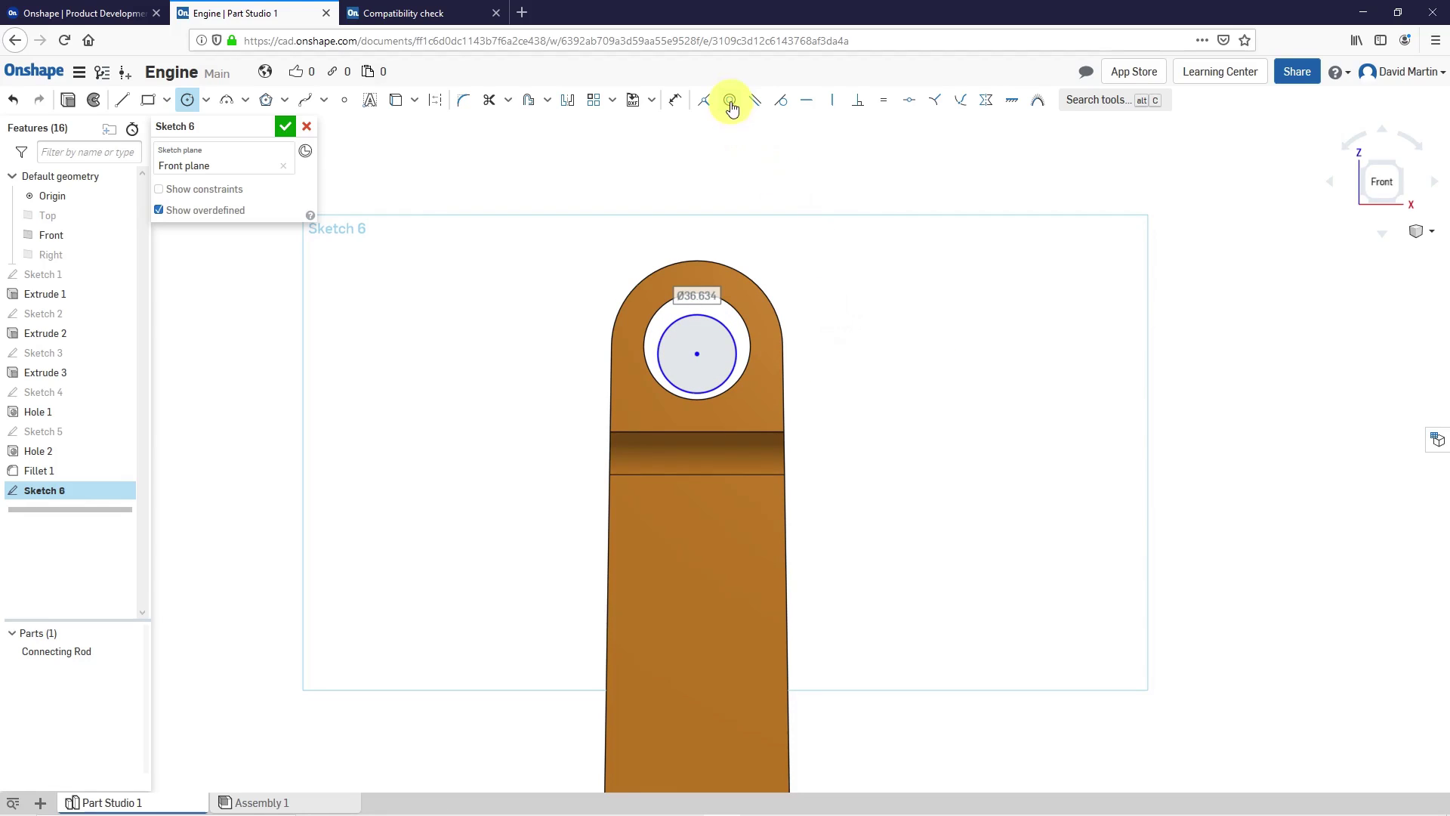
click(696, 359)
click(739, 294)
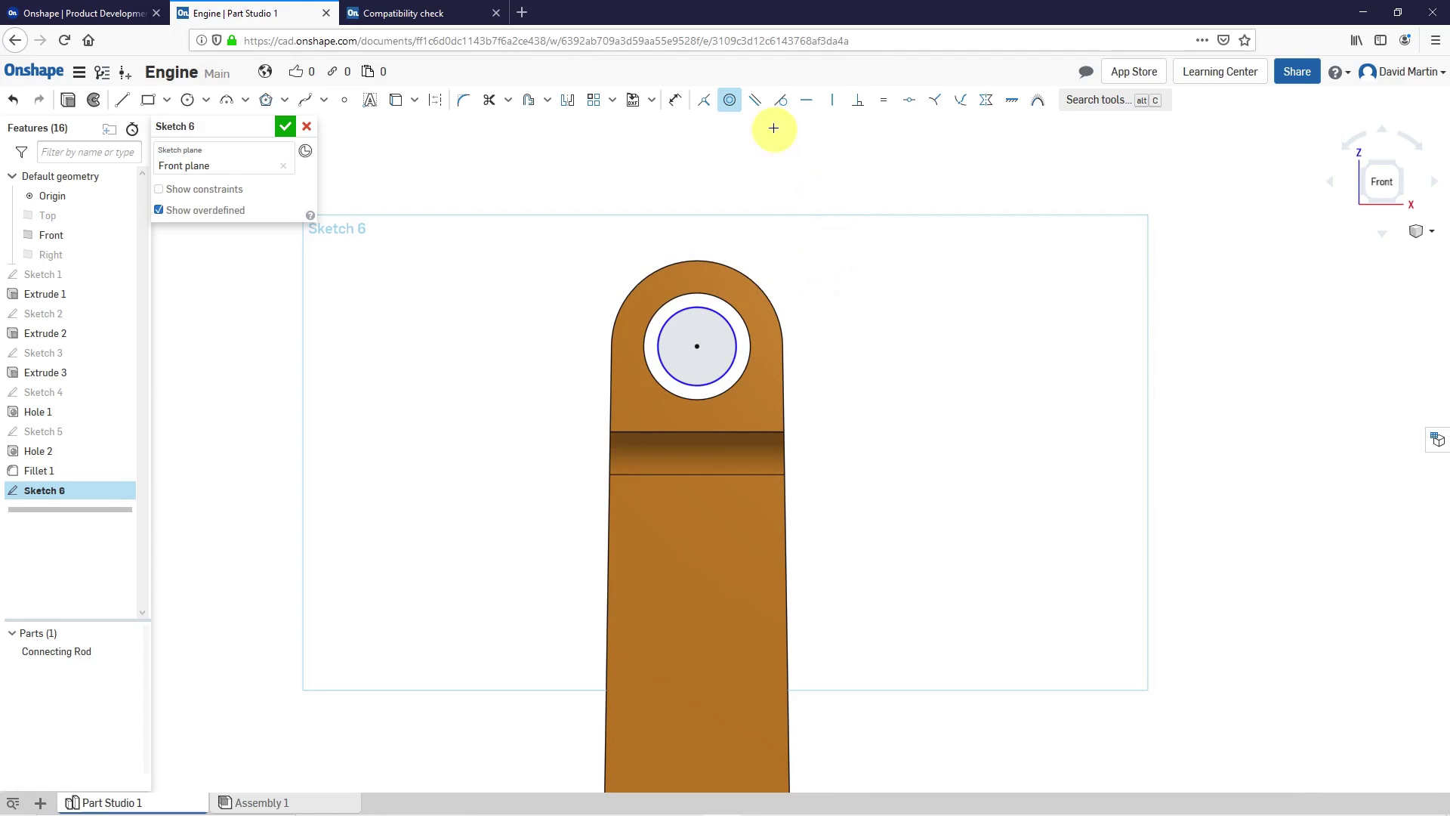
click(675, 106)
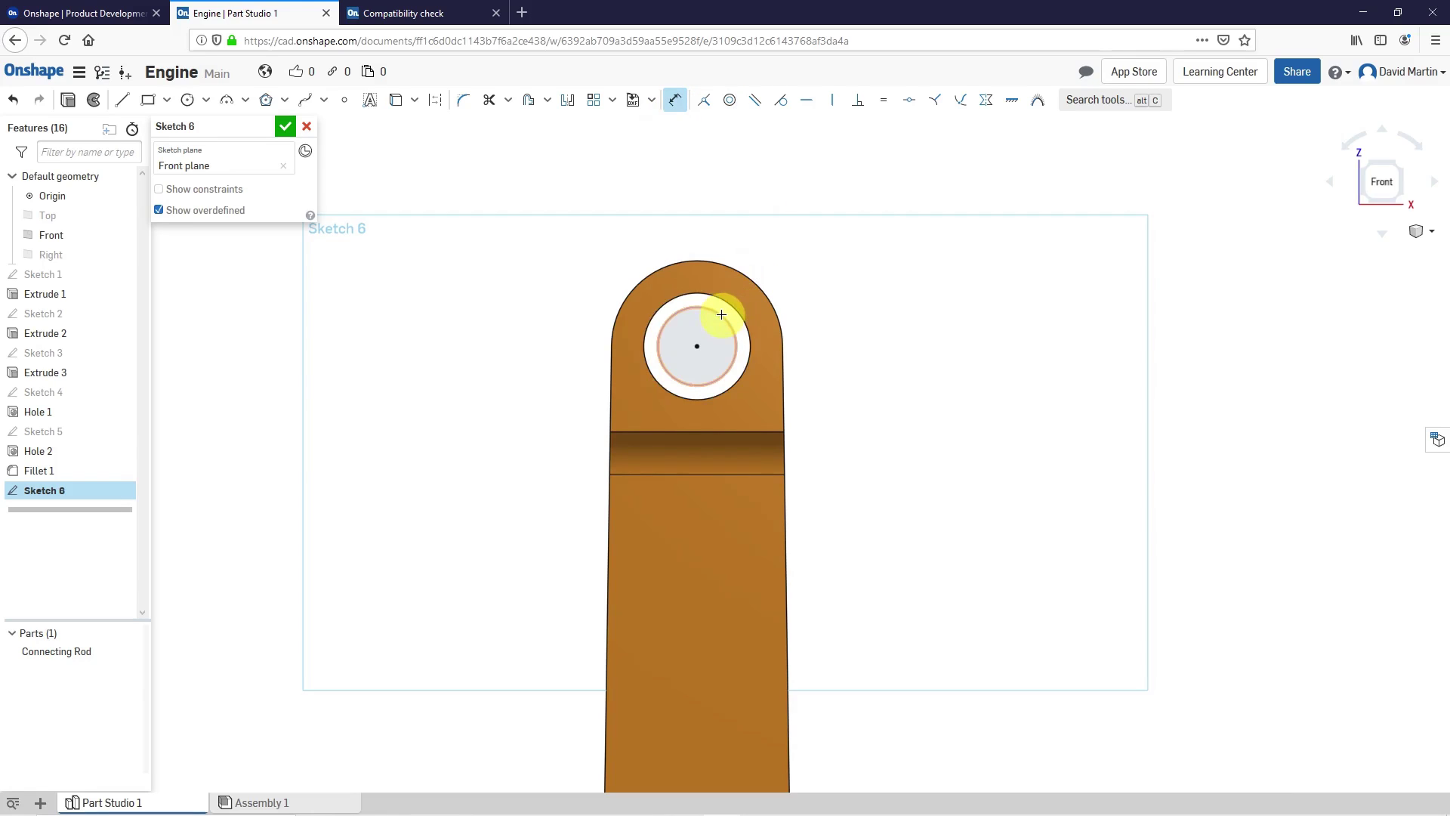
click(721, 315)
click(768, 236)
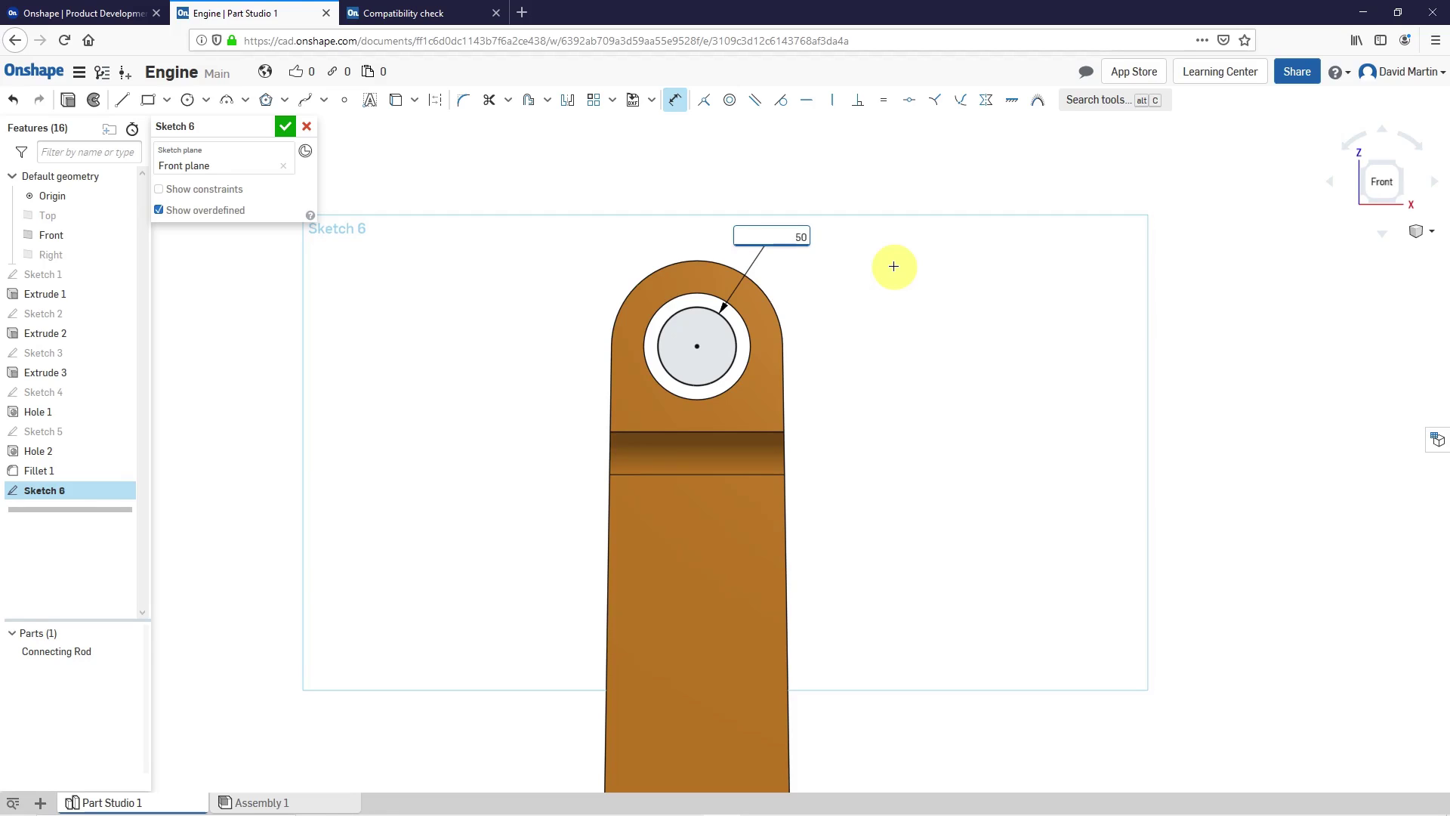
key(Return)
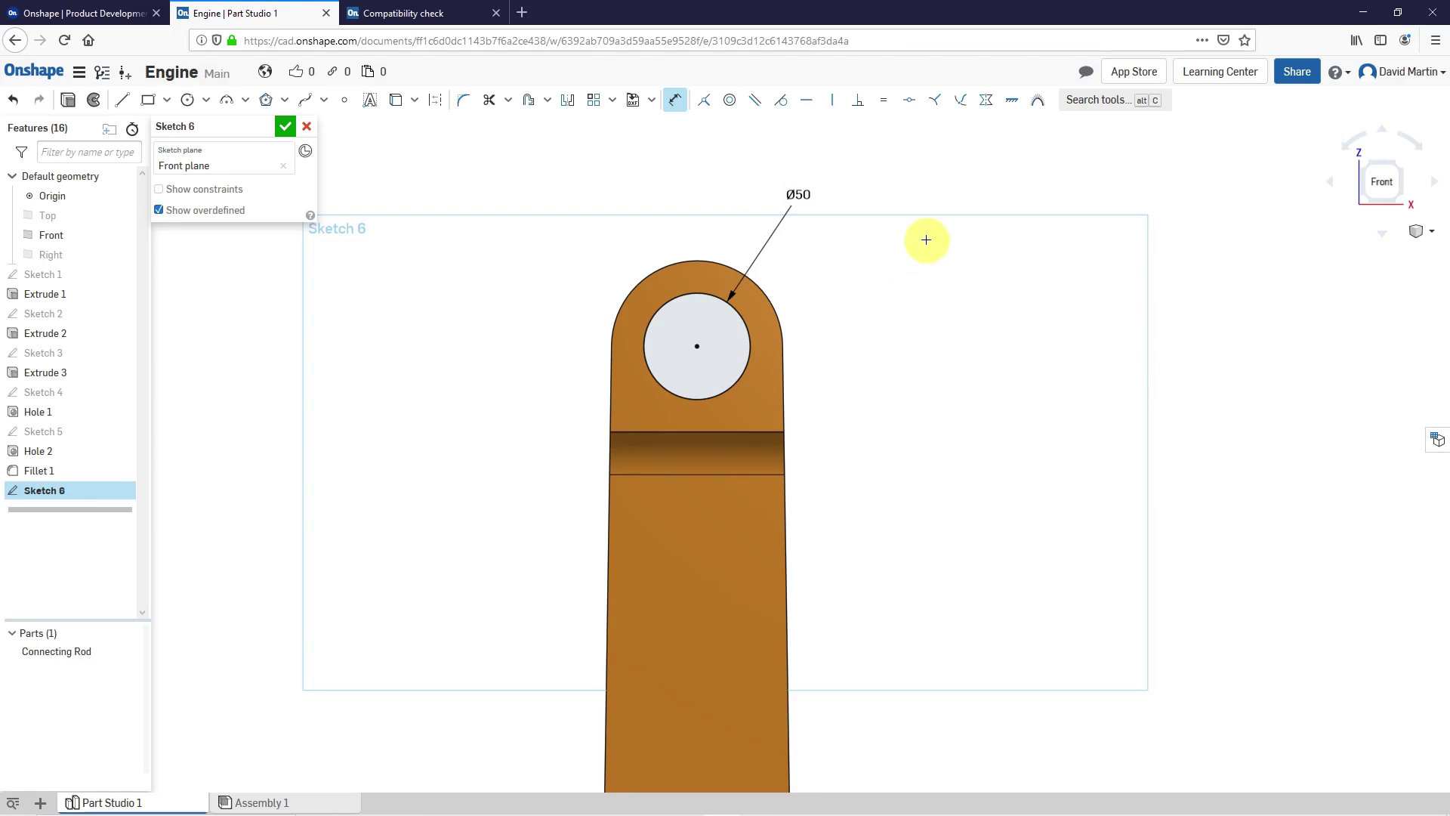
Step: Finish Sketch 6, fit the model in an isometric view, and select Sketch 6
click(285, 126)
key(f)
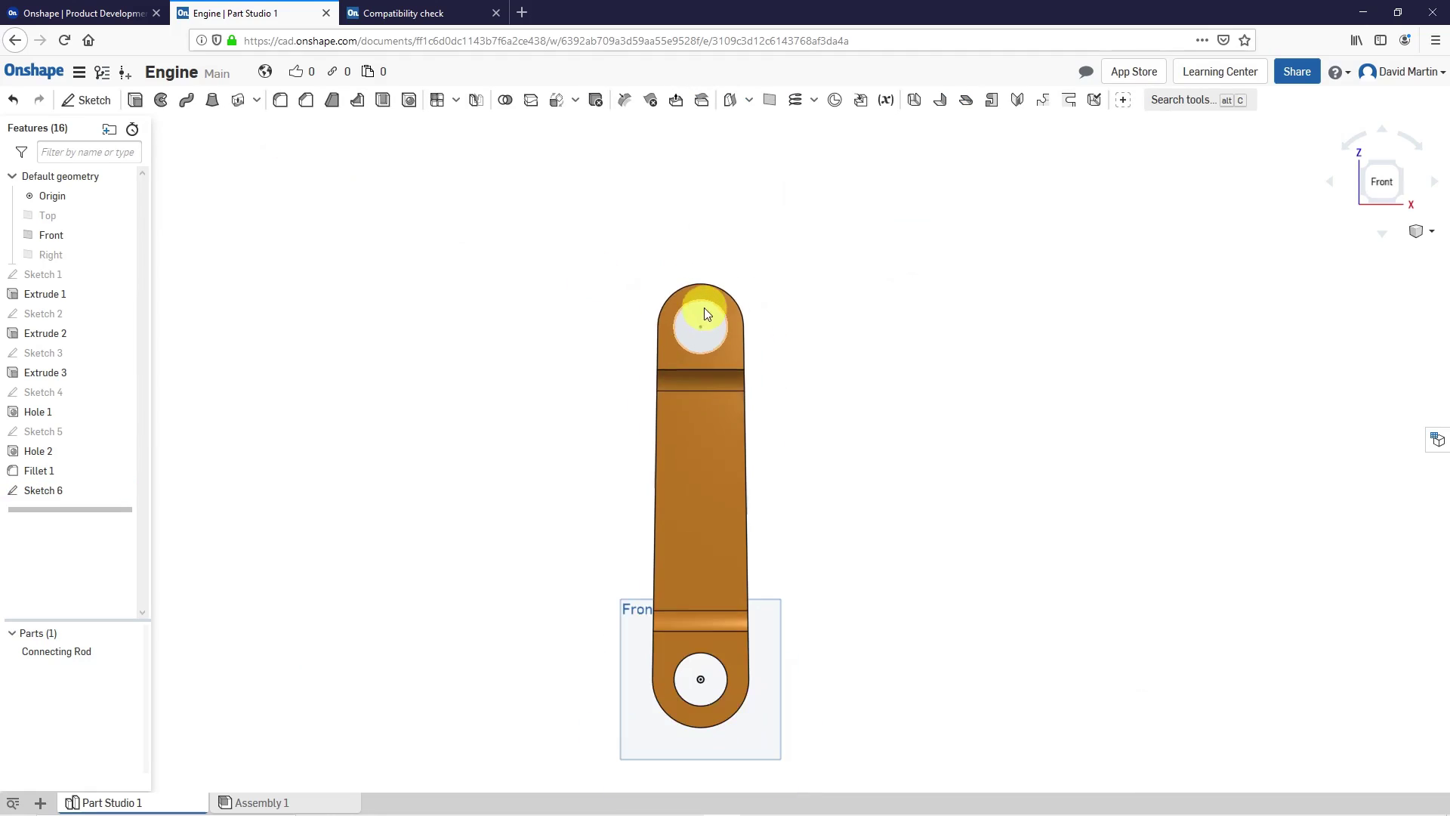
key(shift+7)
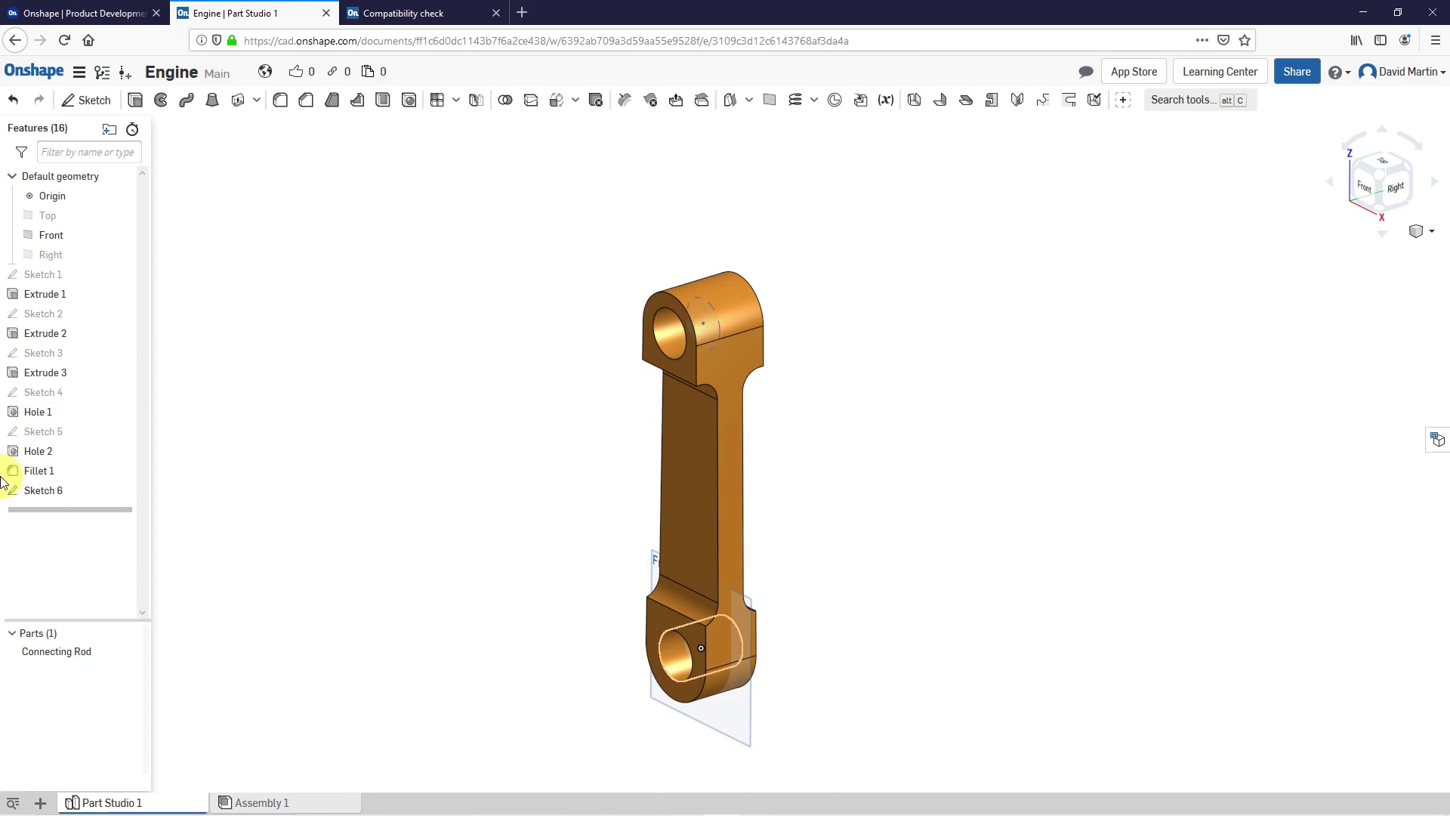
click(40, 487)
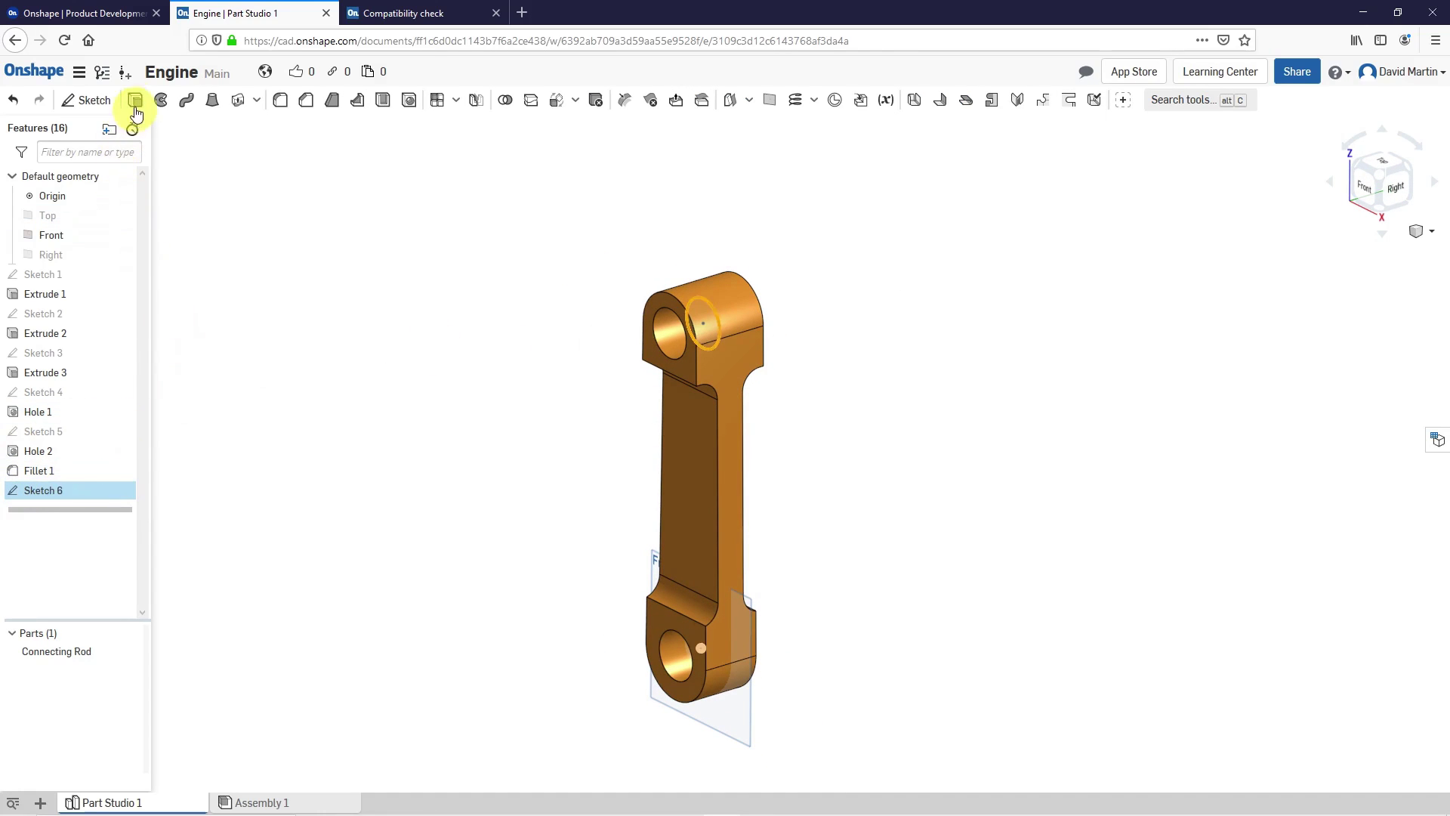
Step: Extrude Sketch 6 symmetrically 200 mm as a new part to commit Extrude 4
key(shift+e)
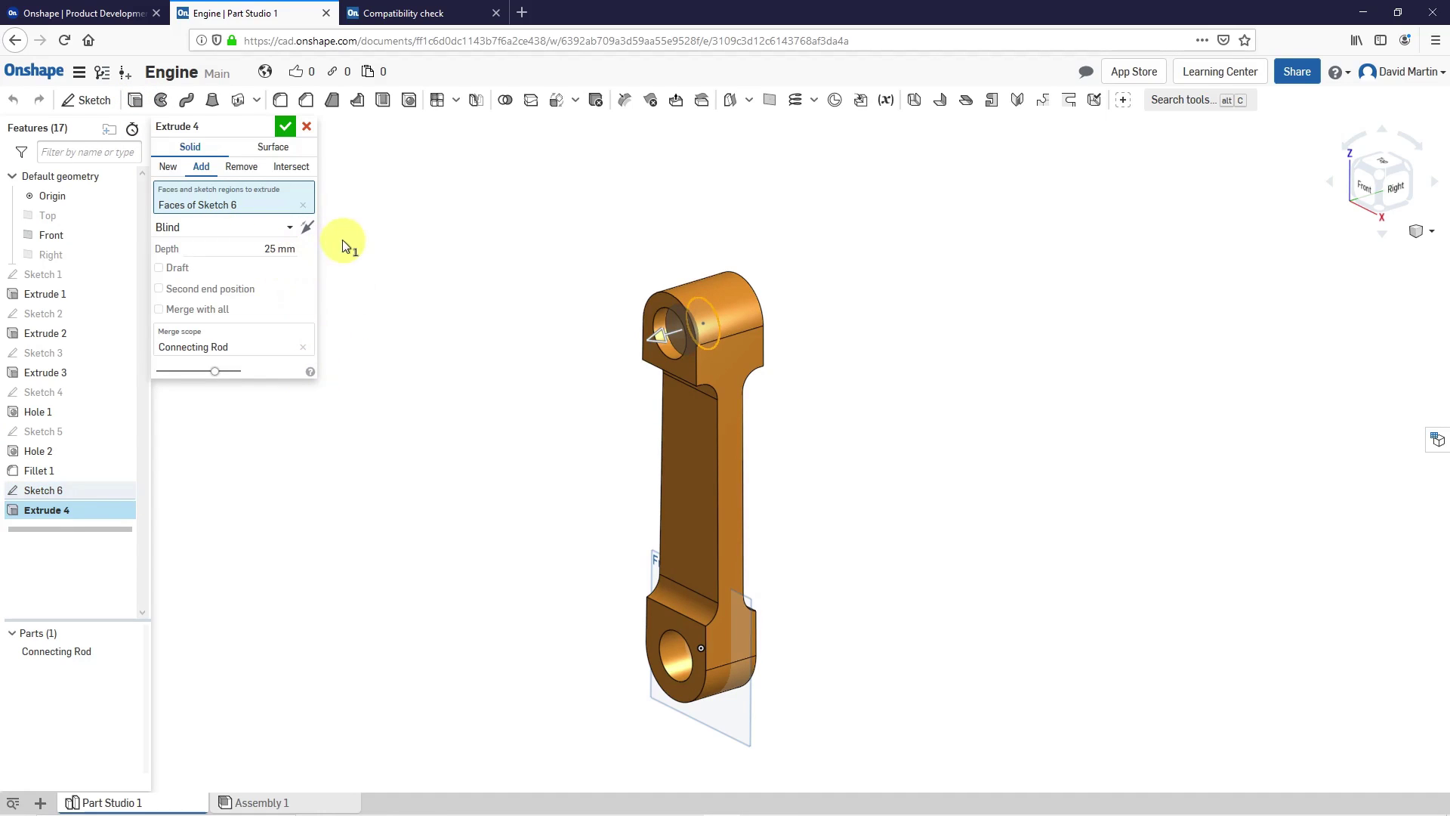
click(280, 227)
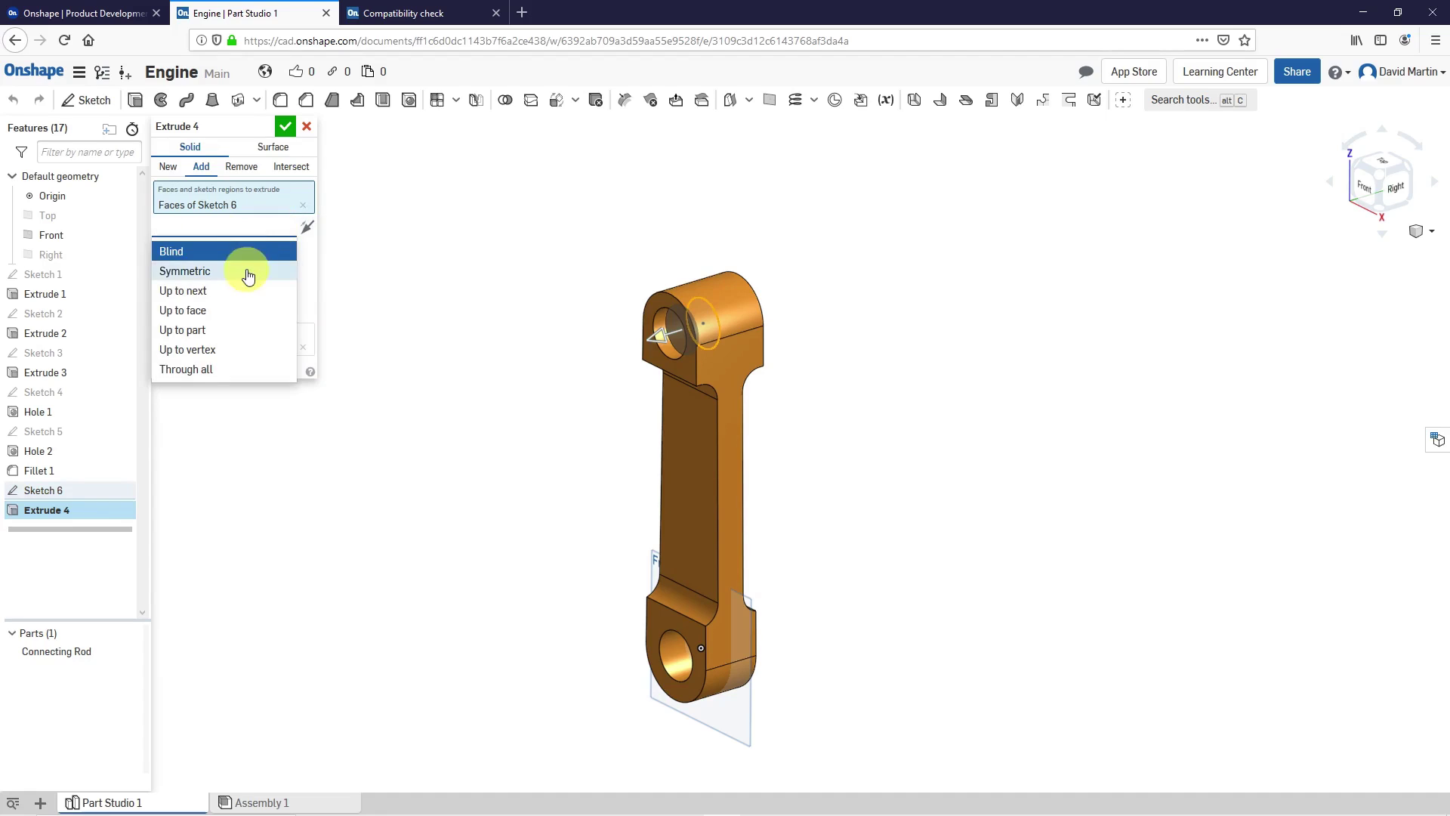
click(248, 273)
click(270, 250)
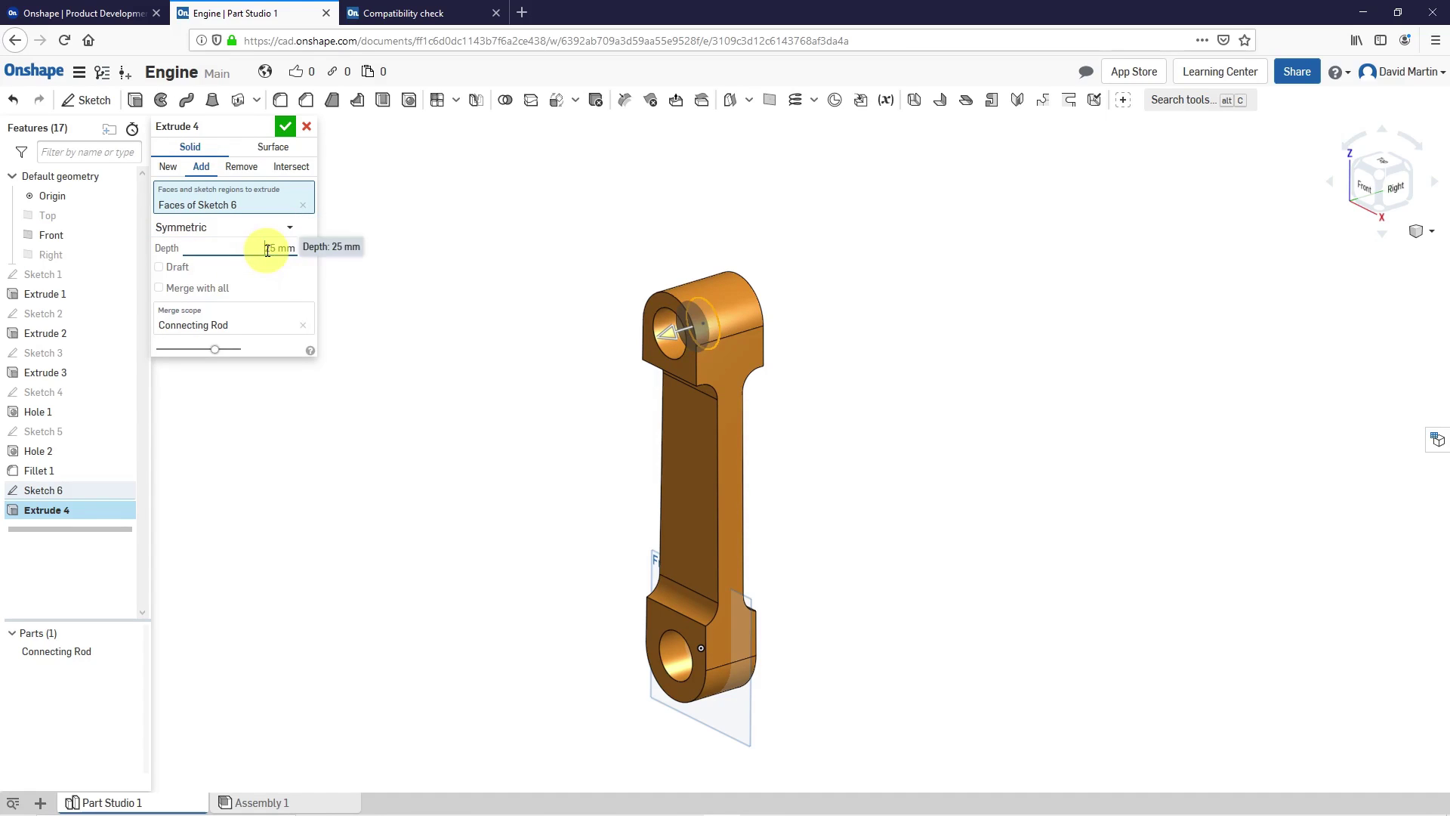
double_click(269, 250)
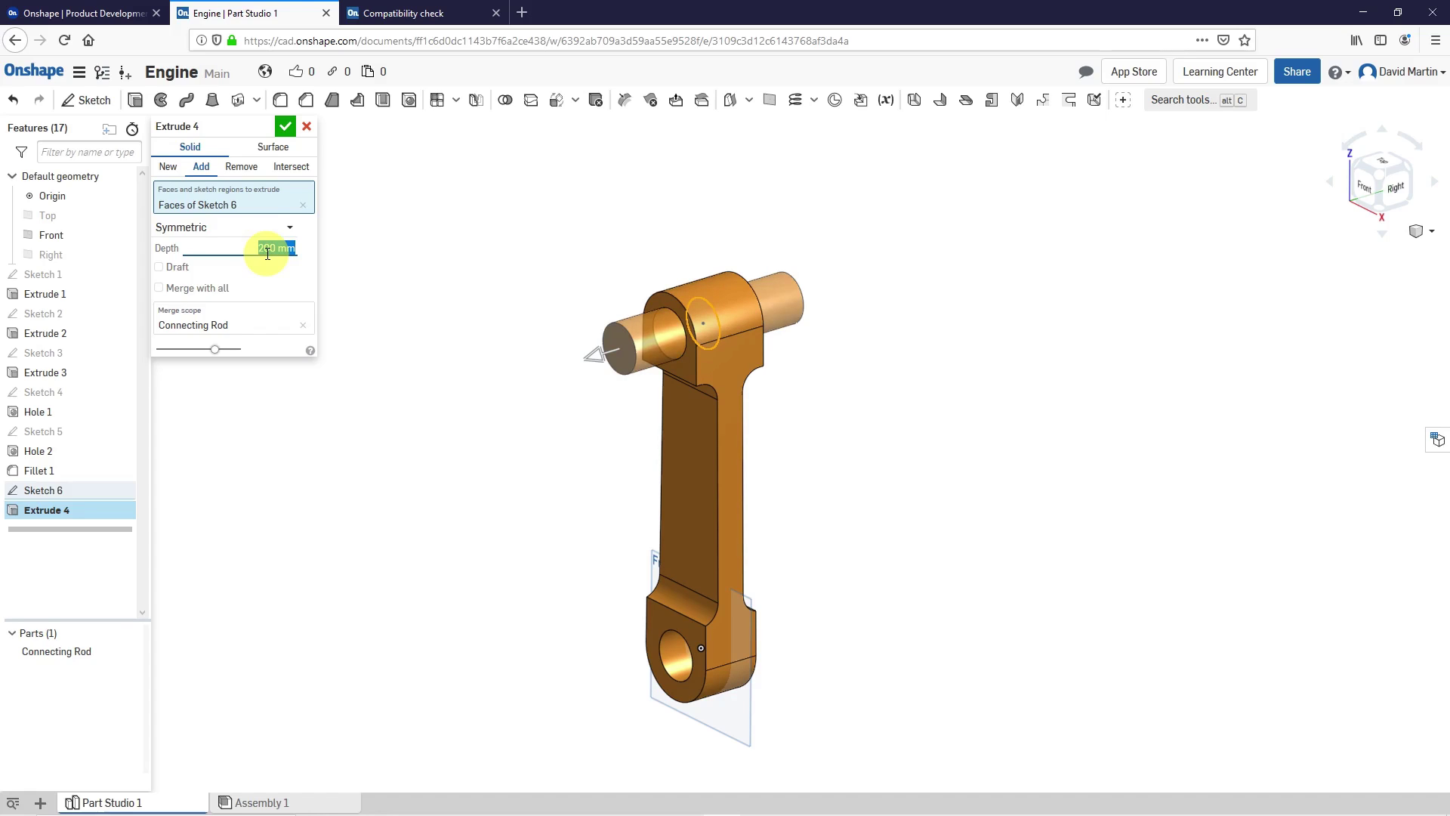
click(169, 168)
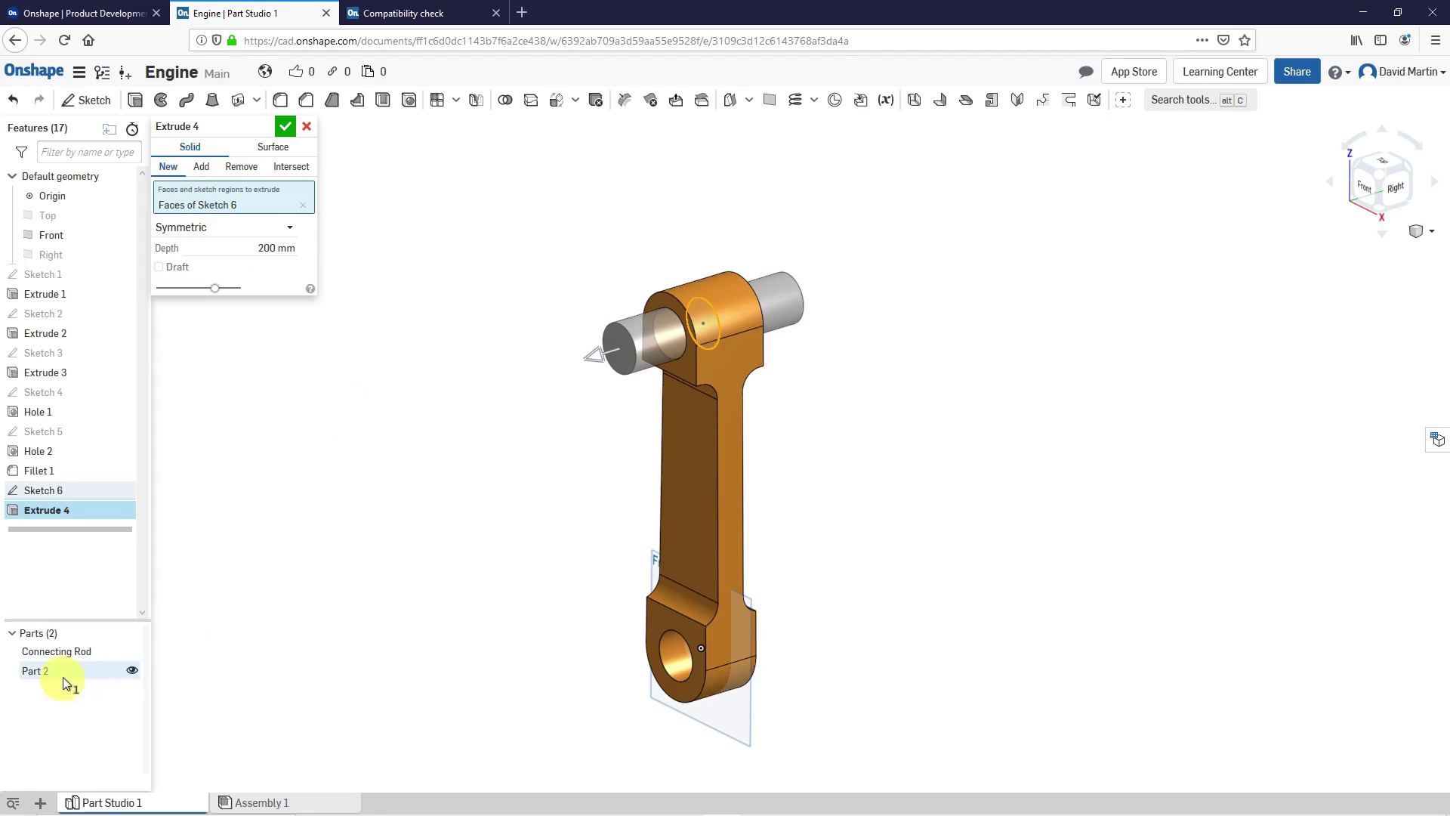
drag(64, 676, 284, 142)
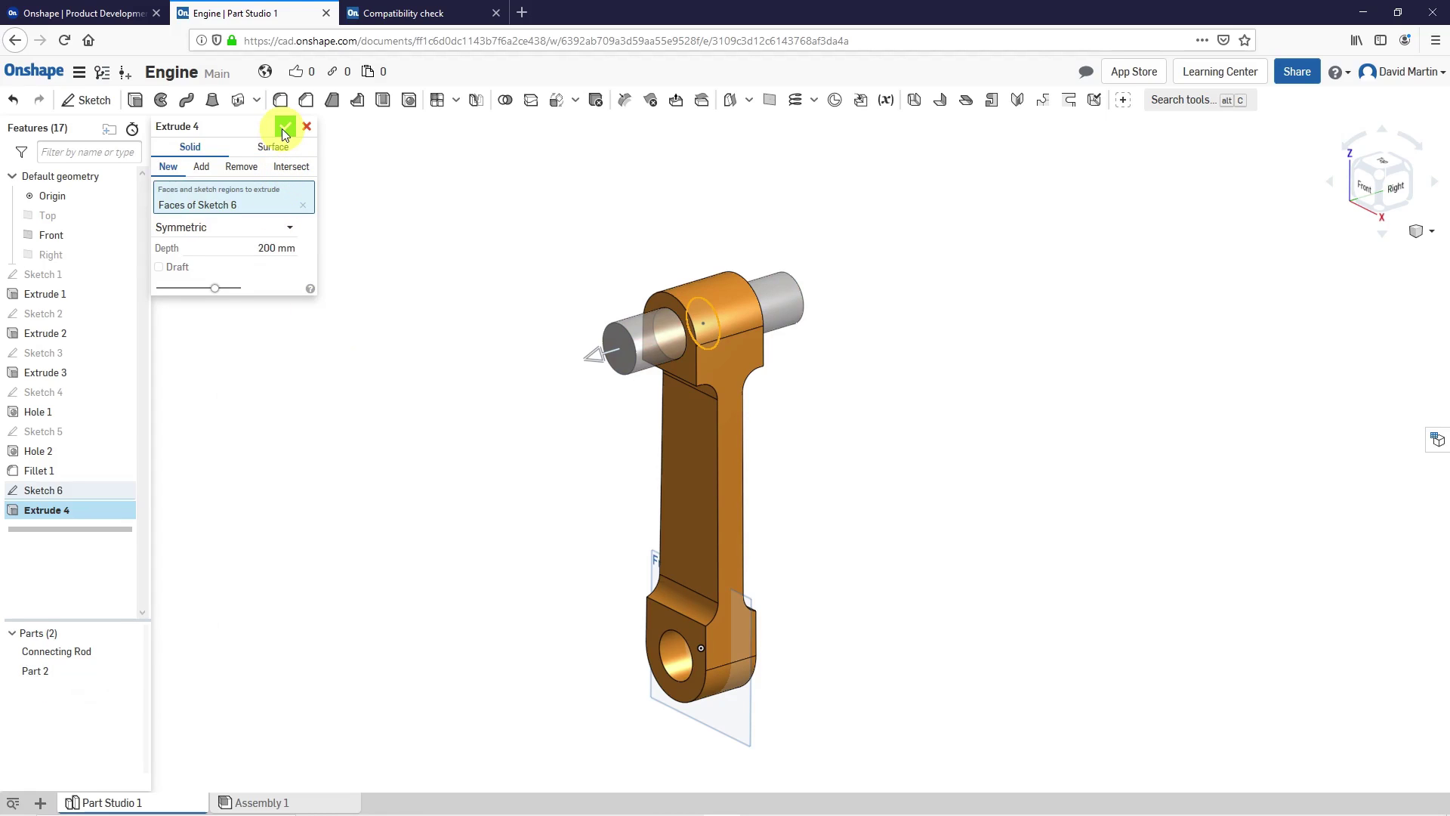
click(284, 128)
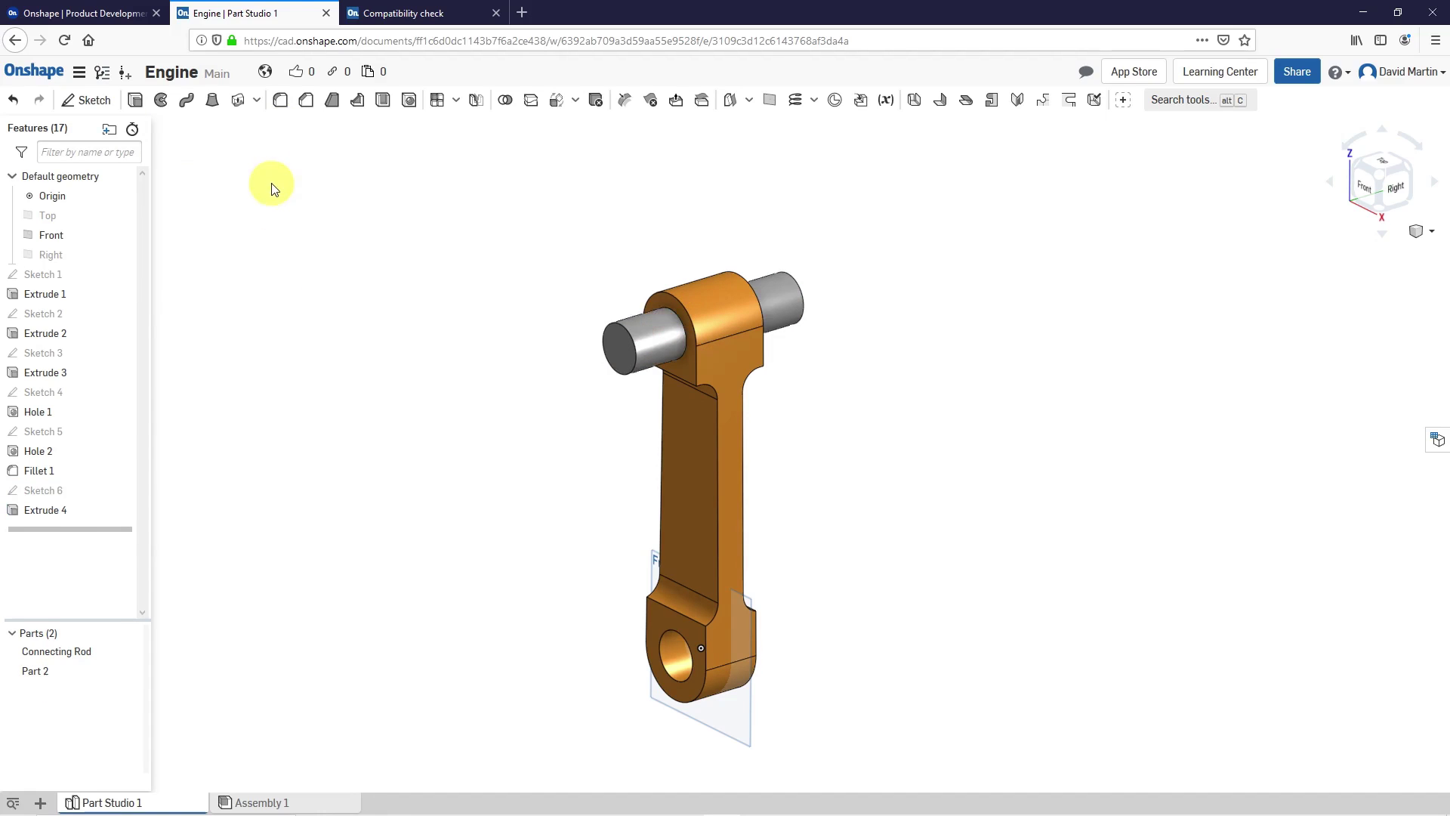
Step: Rename Part 2 to 'Piston Pin'
right_click(46, 676)
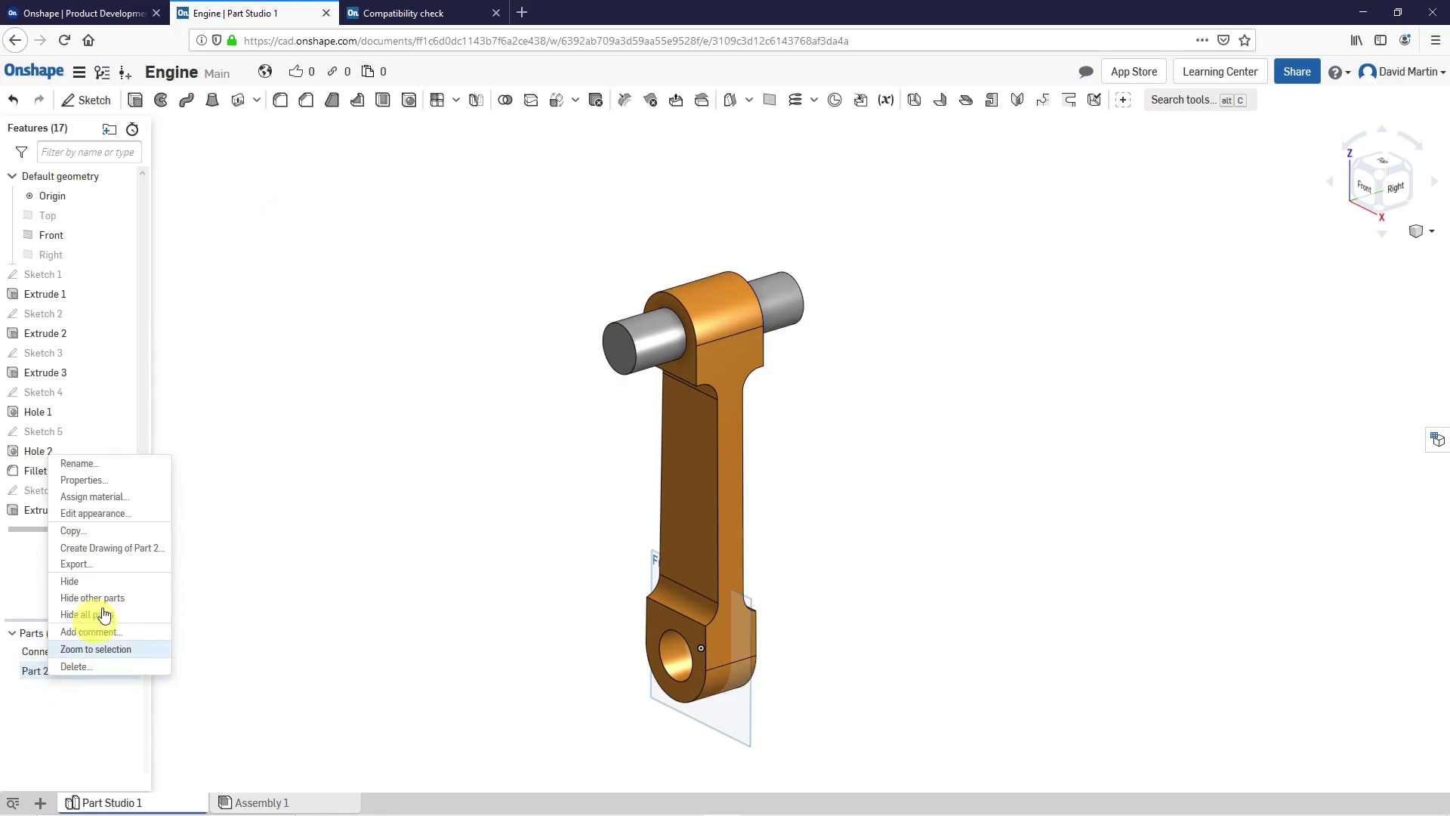
click(116, 472)
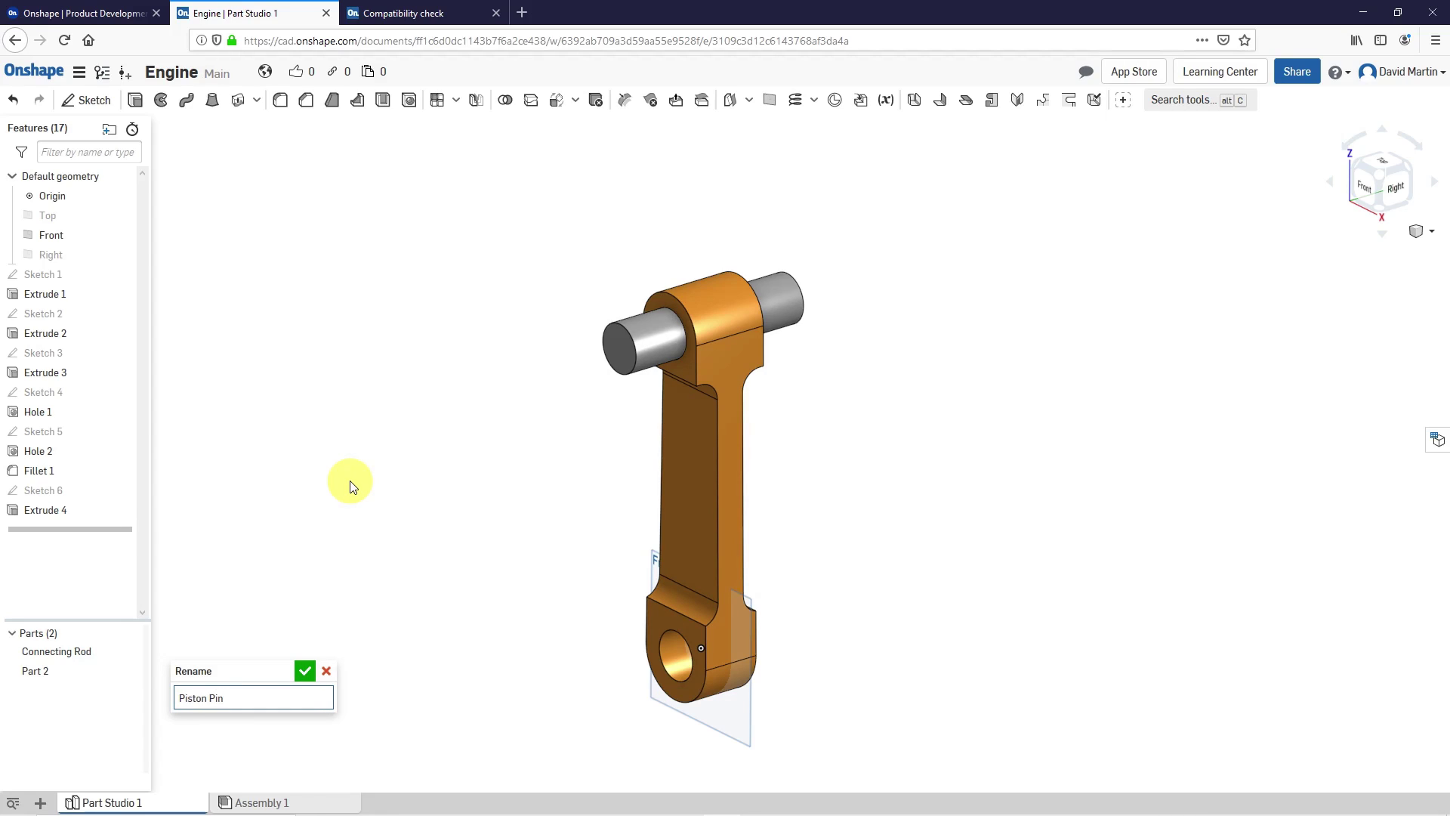
key(Return)
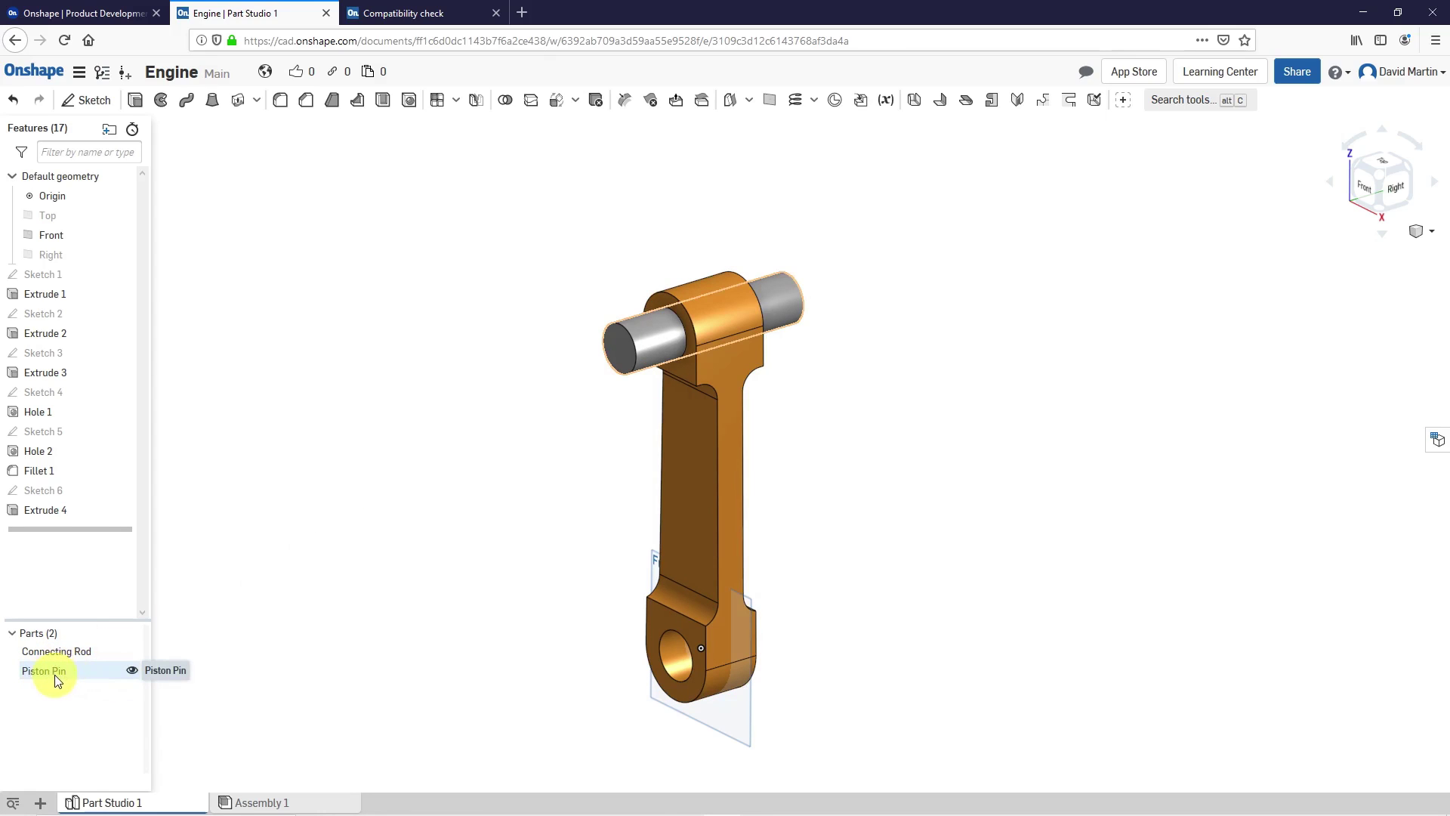
Step: Choose Aluminum - 7075 as the Piston Pin's material
scroll(722, 294, up, 3)
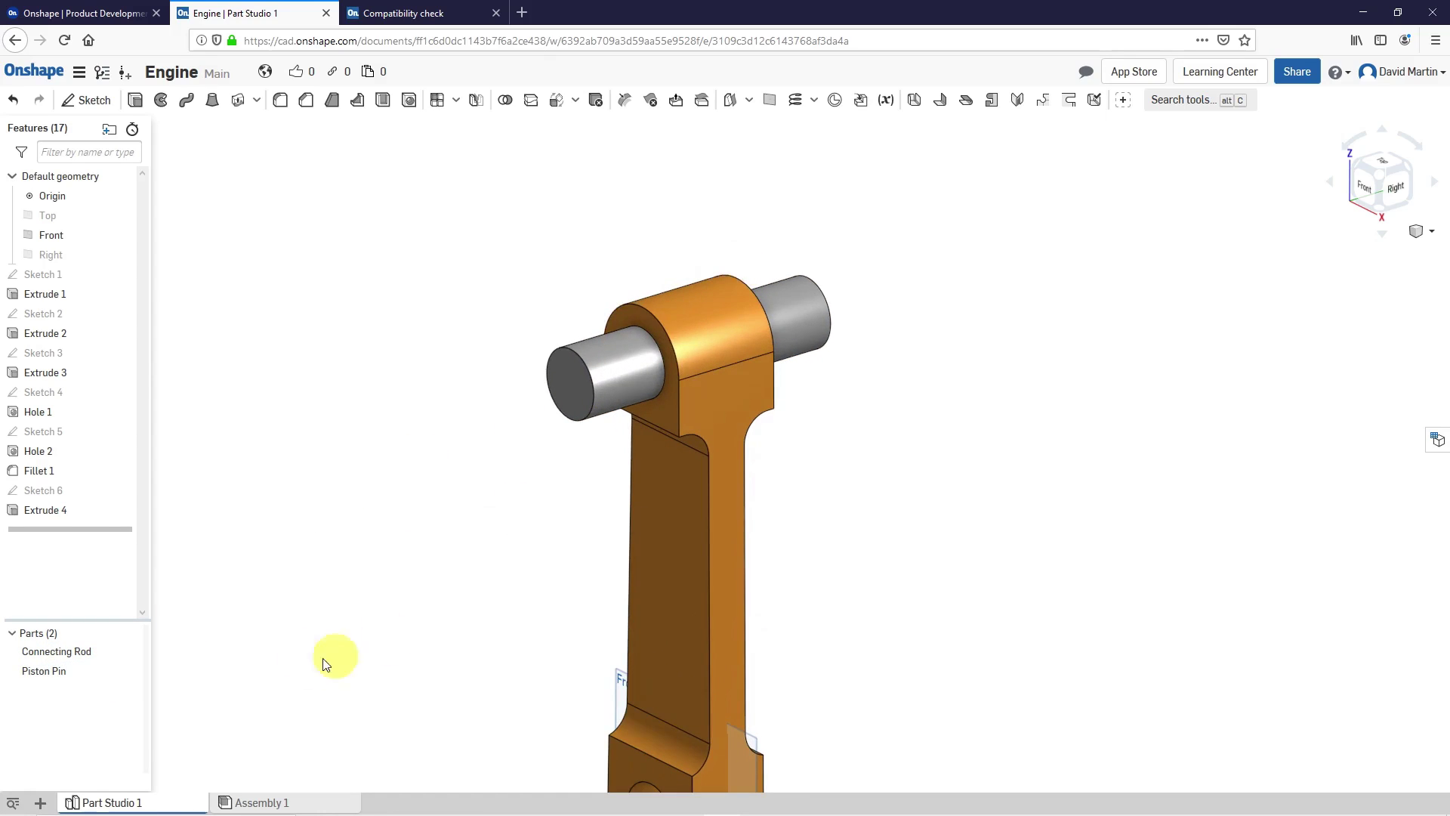
click(37, 670)
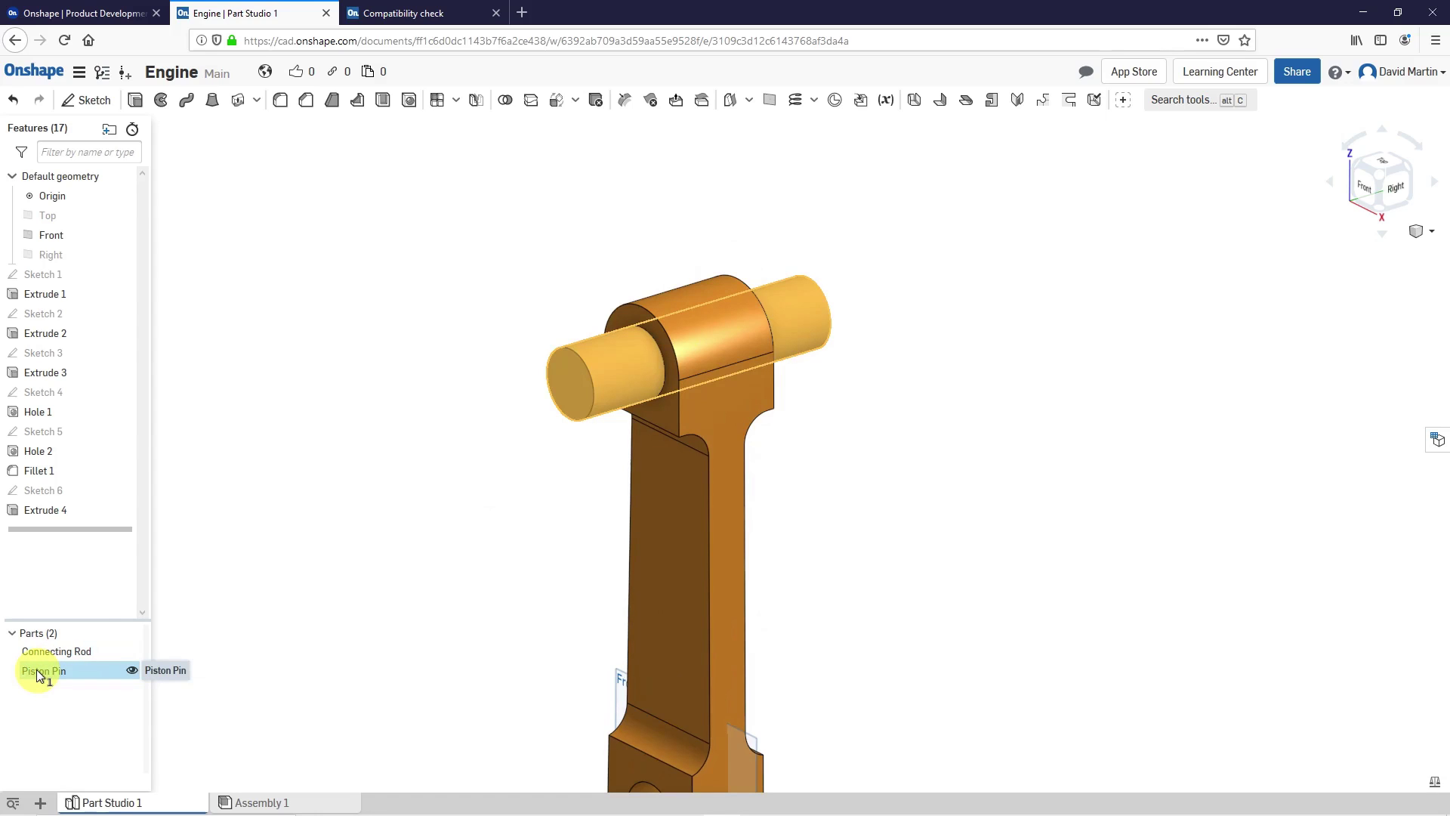
right_click(36, 669)
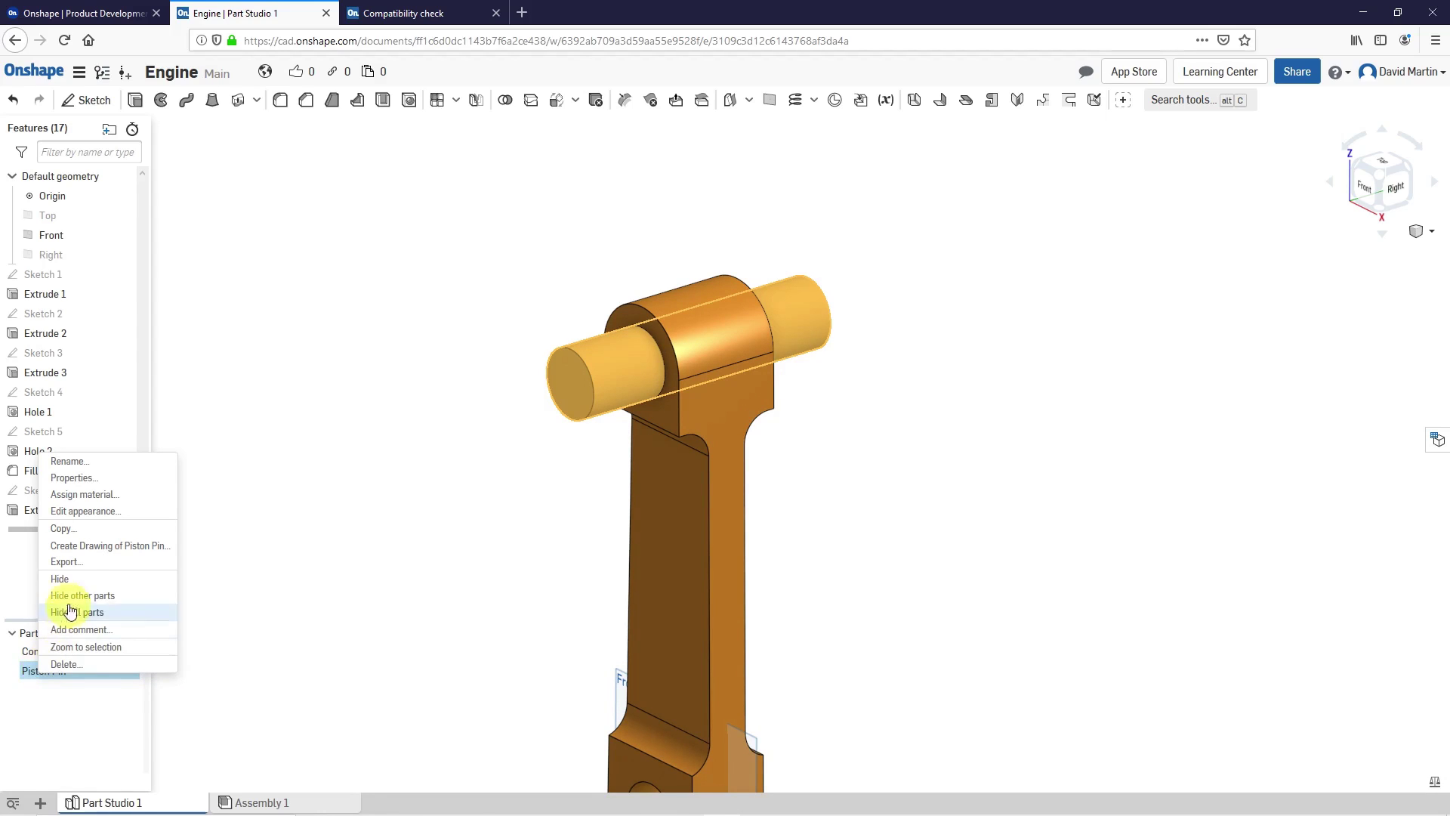
click(86, 495)
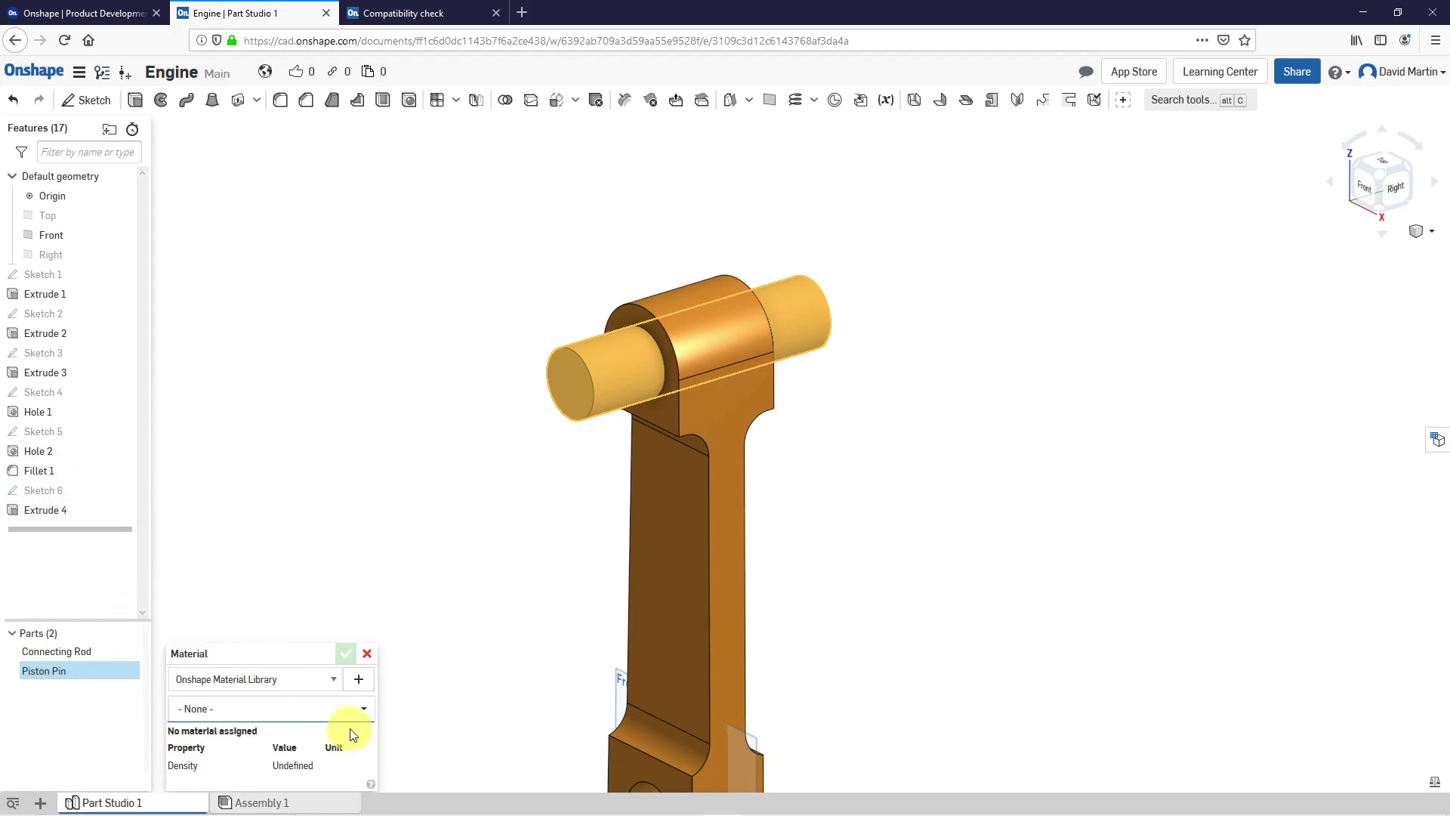
click(323, 679)
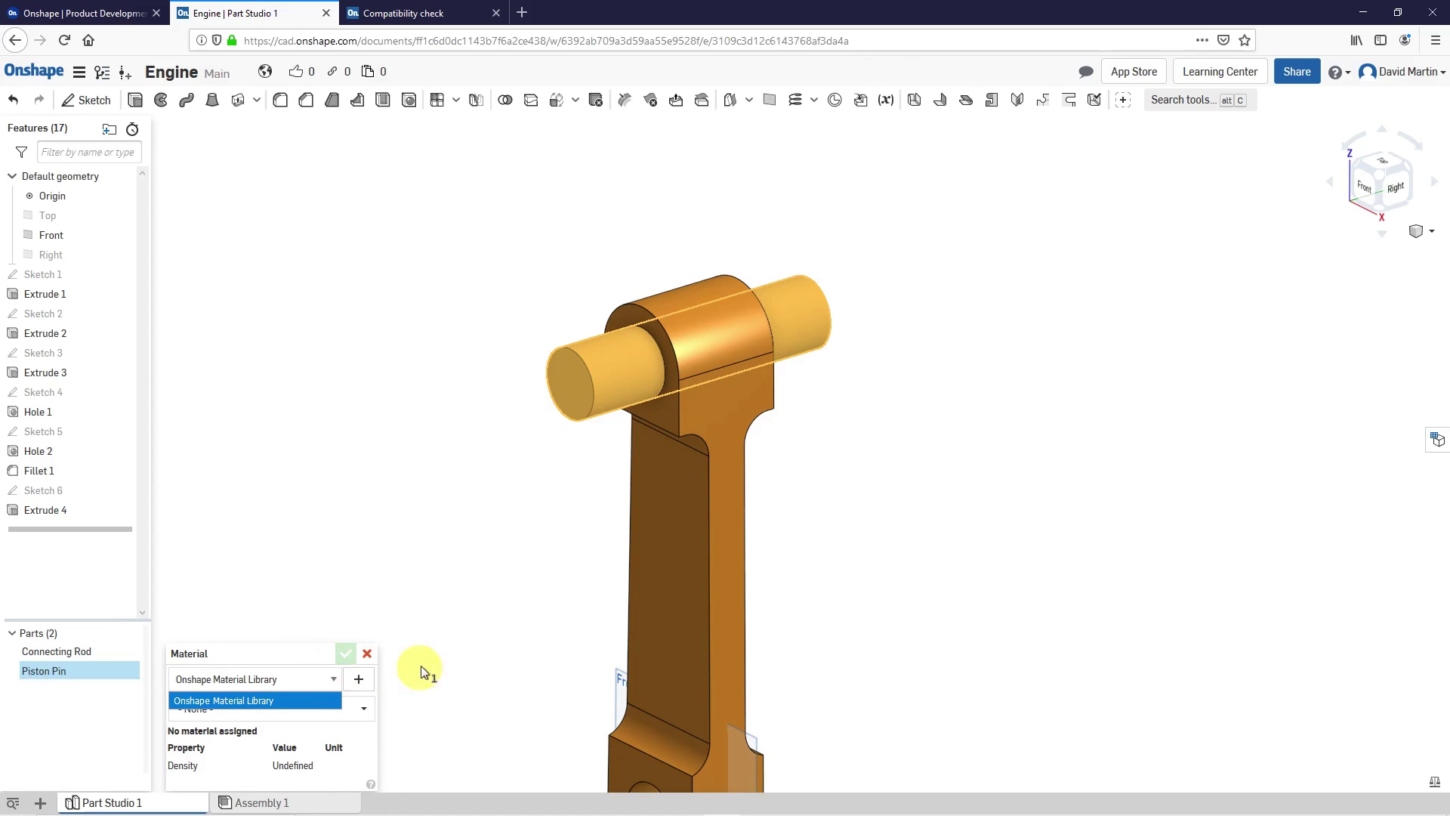
click(317, 586)
click(286, 713)
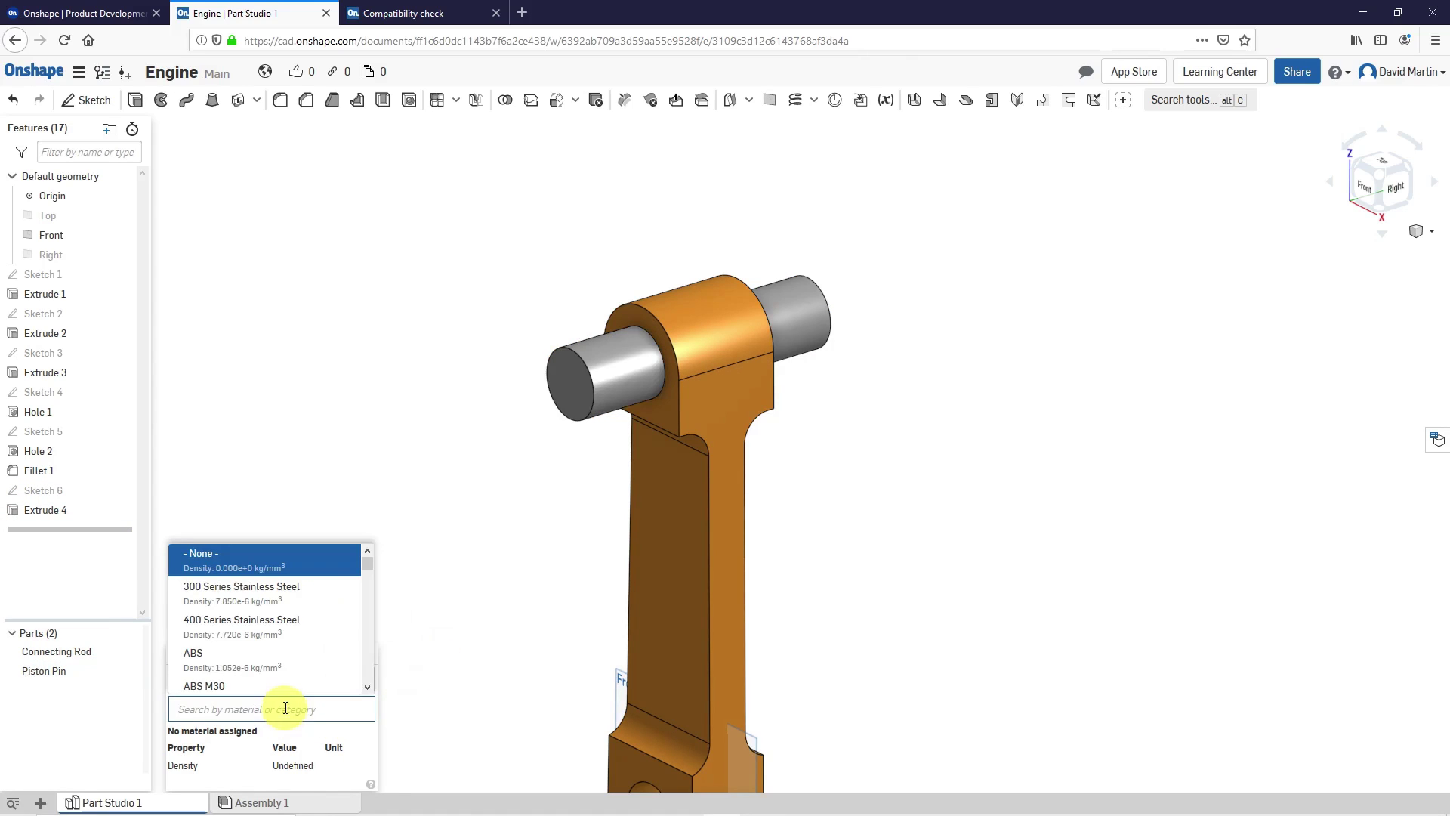
scroll(296, 640, down, 3)
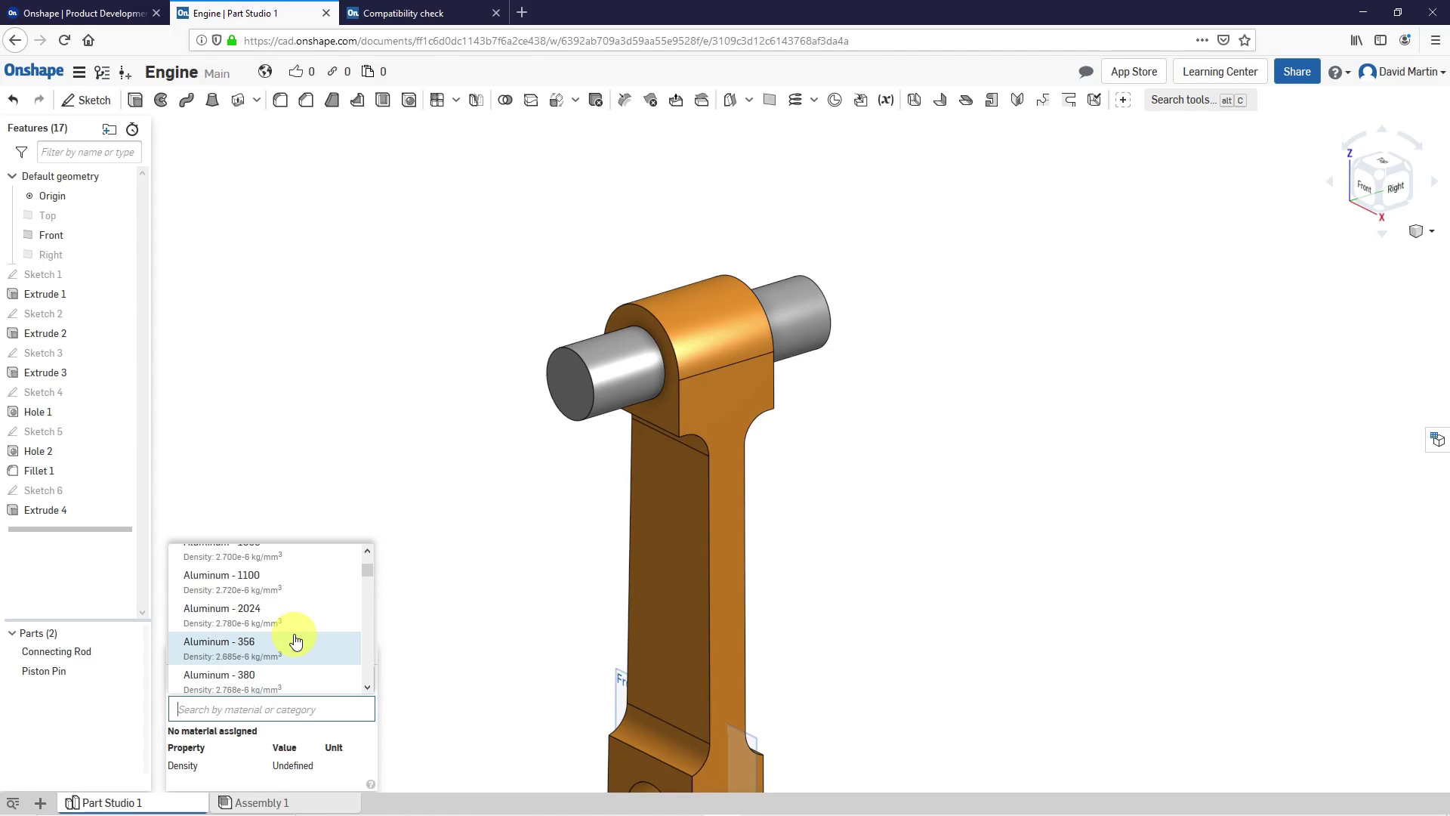
scroll(295, 641, down, 4)
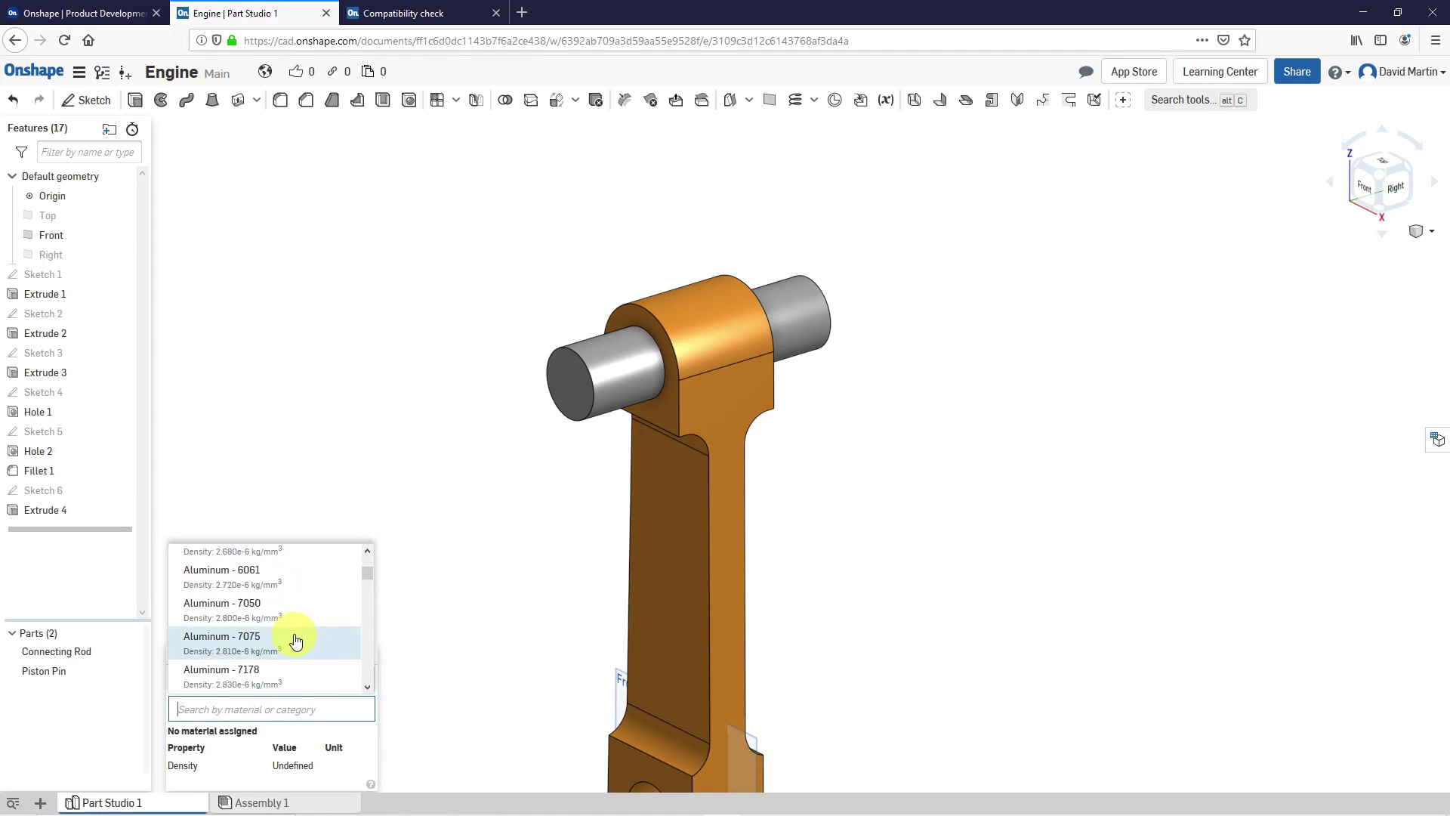
click(263, 642)
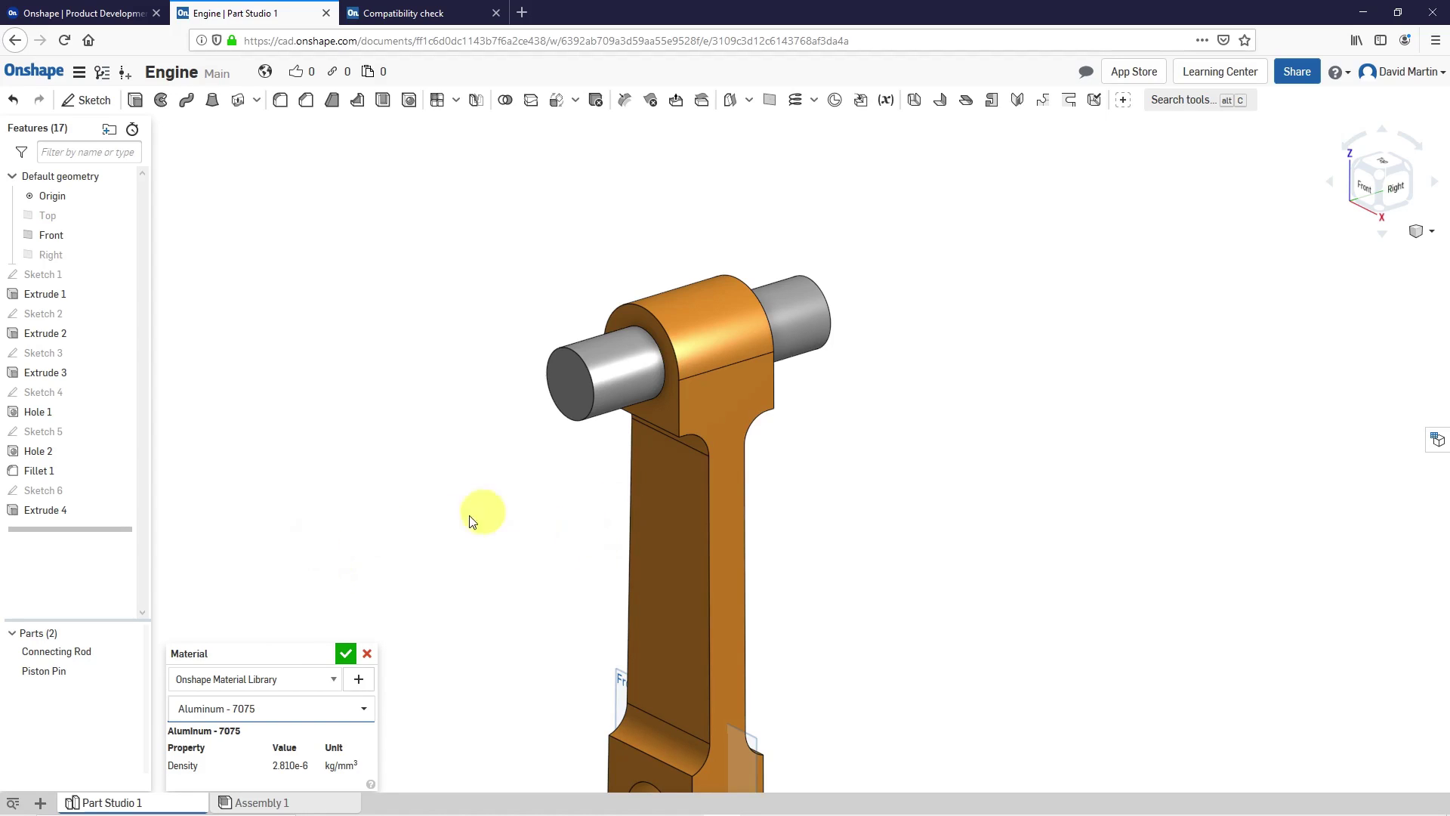
Step: Confirm Aluminum - 7075 on the Piston Pin and zoom to view the whole connecting rod
click(347, 654)
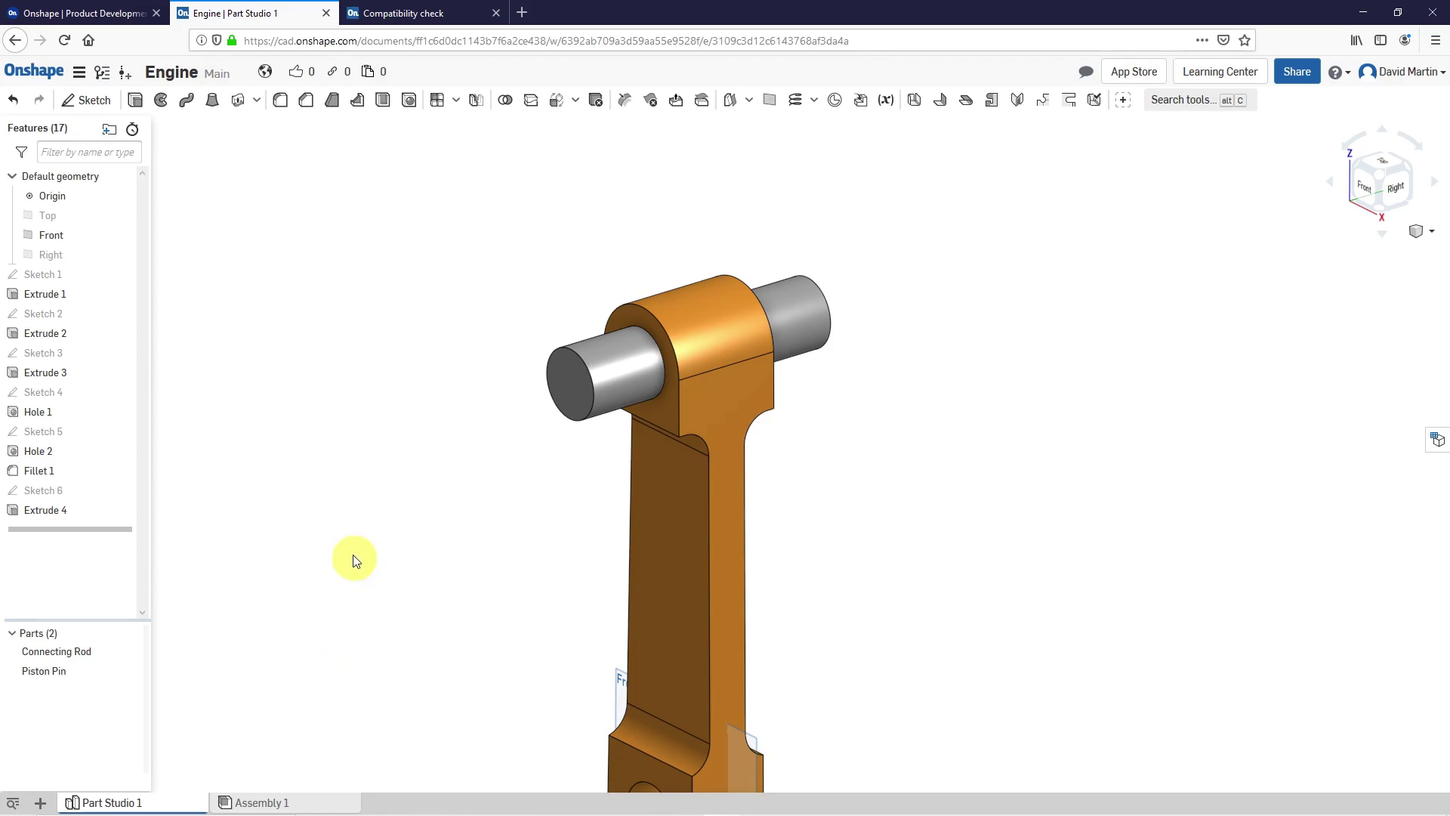
scroll(649, 377, down, 3)
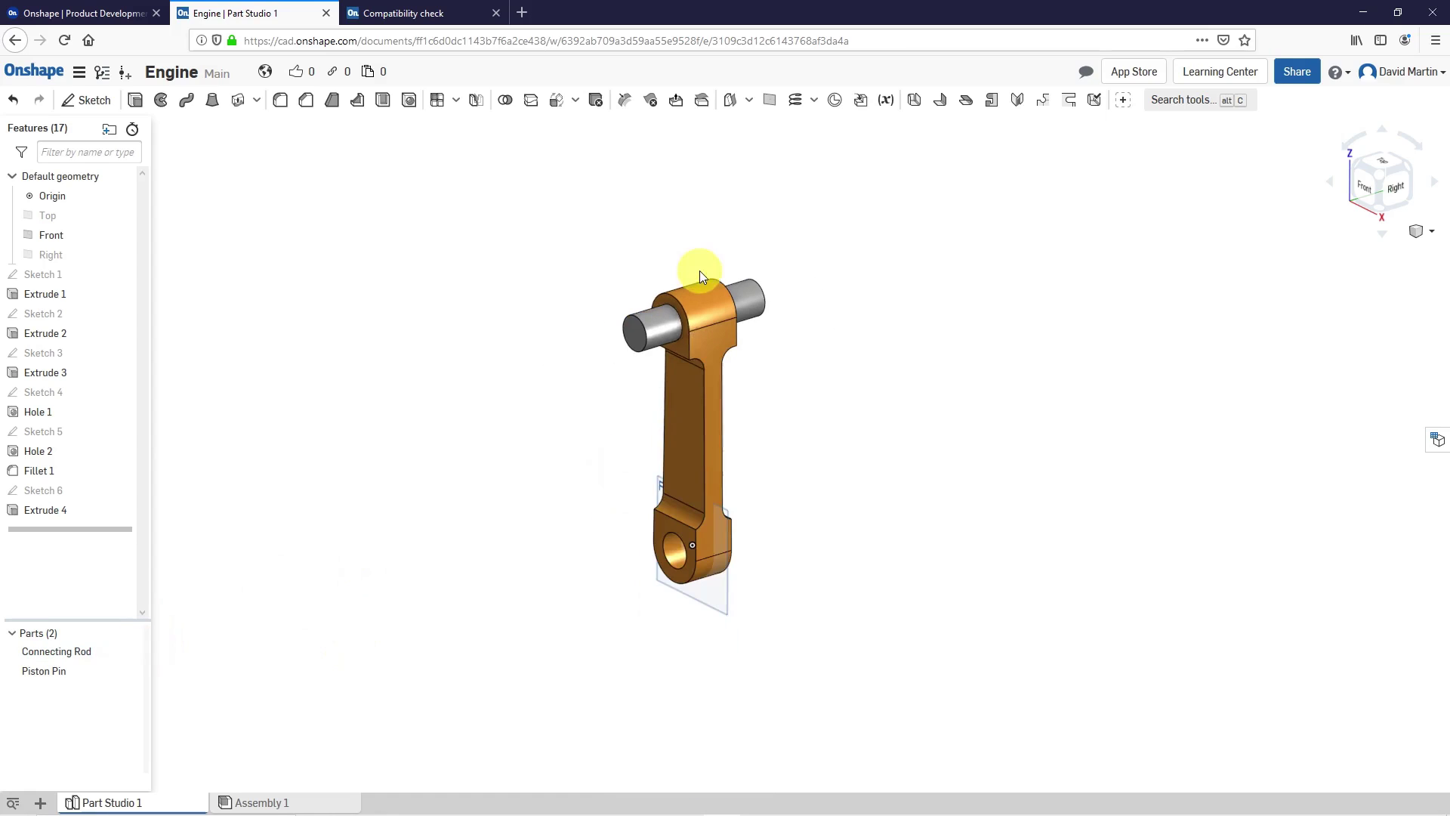
scroll(684, 379, up, 1)
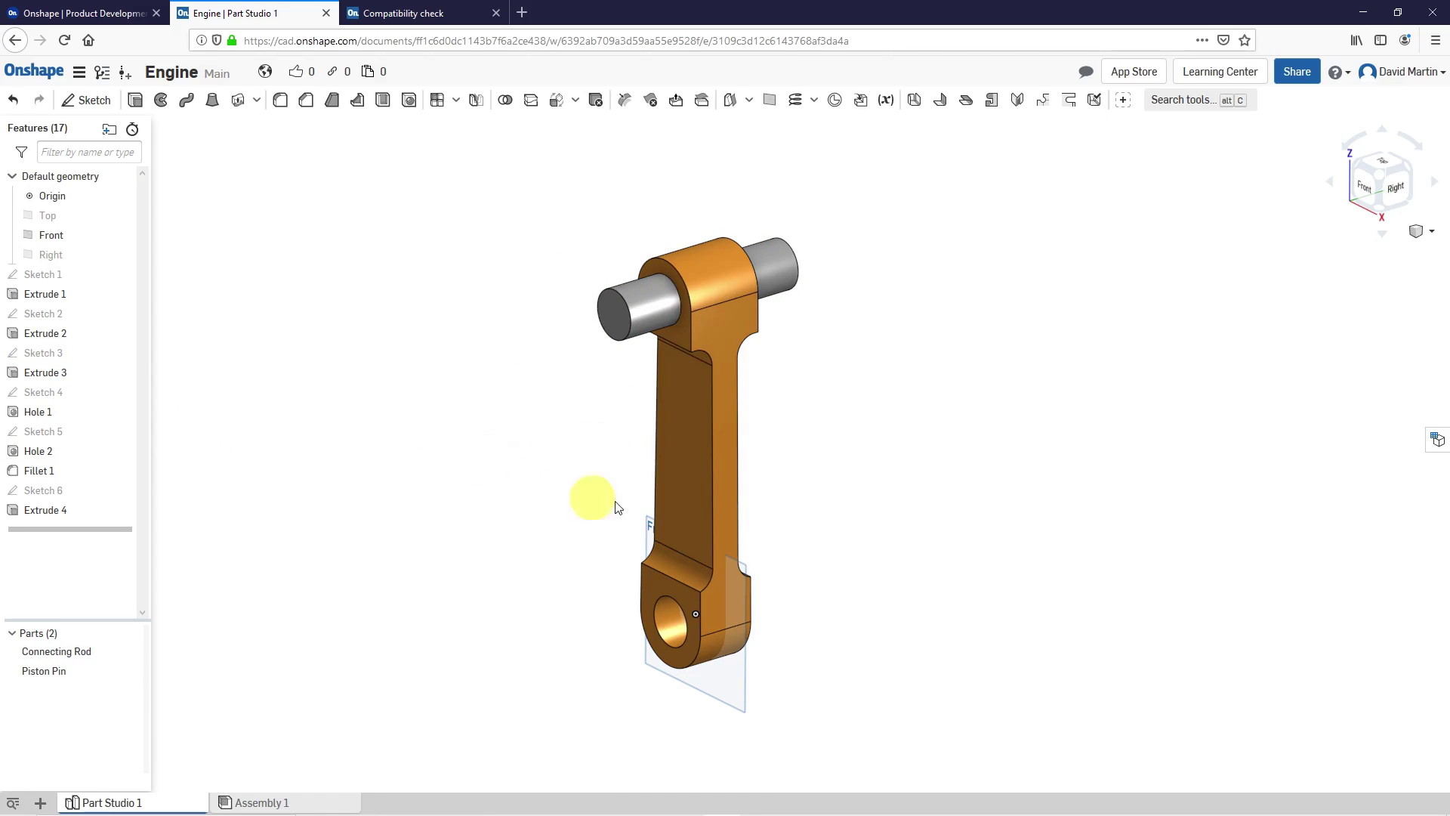
scroll(698, 410, up, 3)
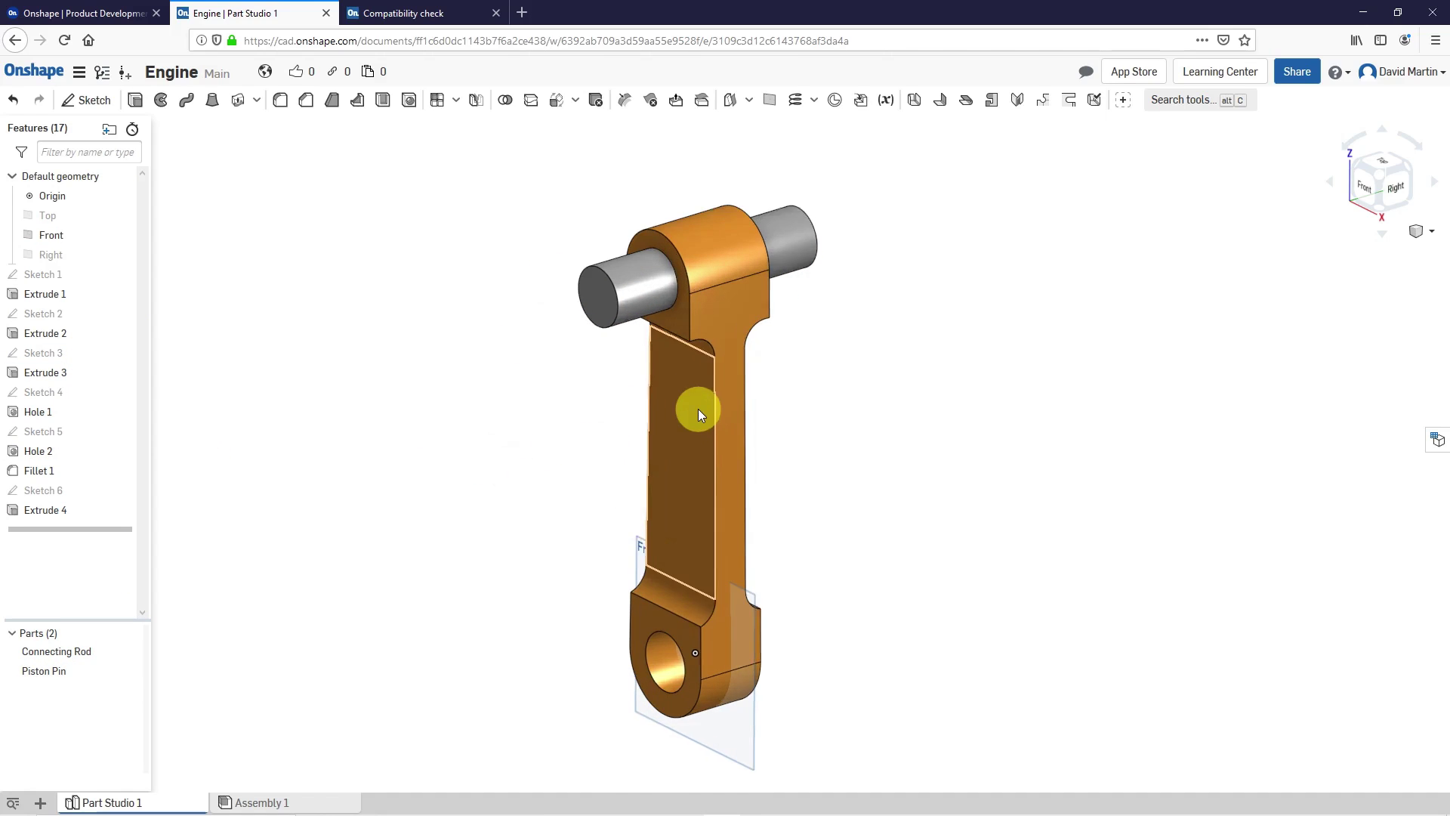
click(293, 805)
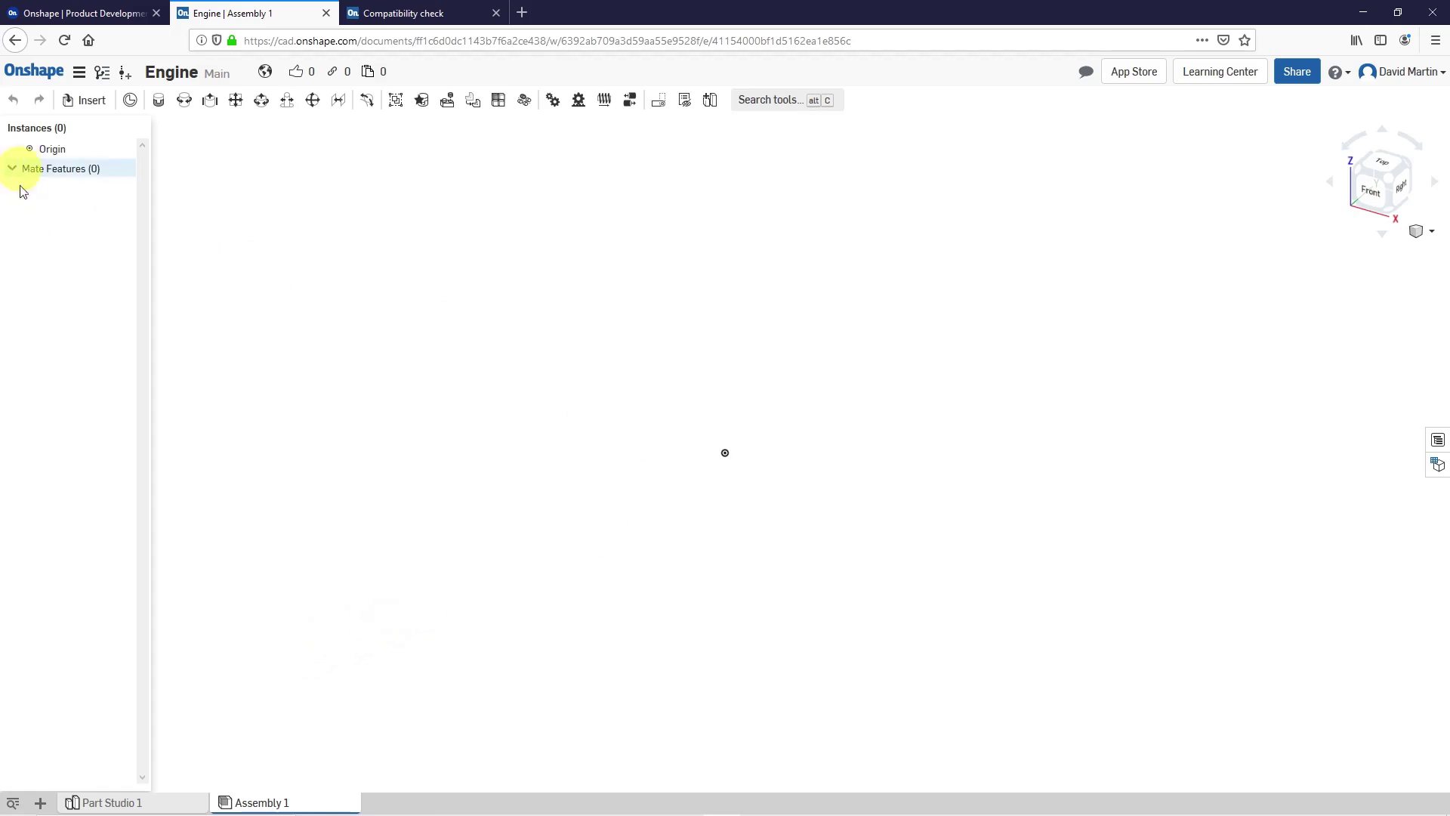
click(160, 805)
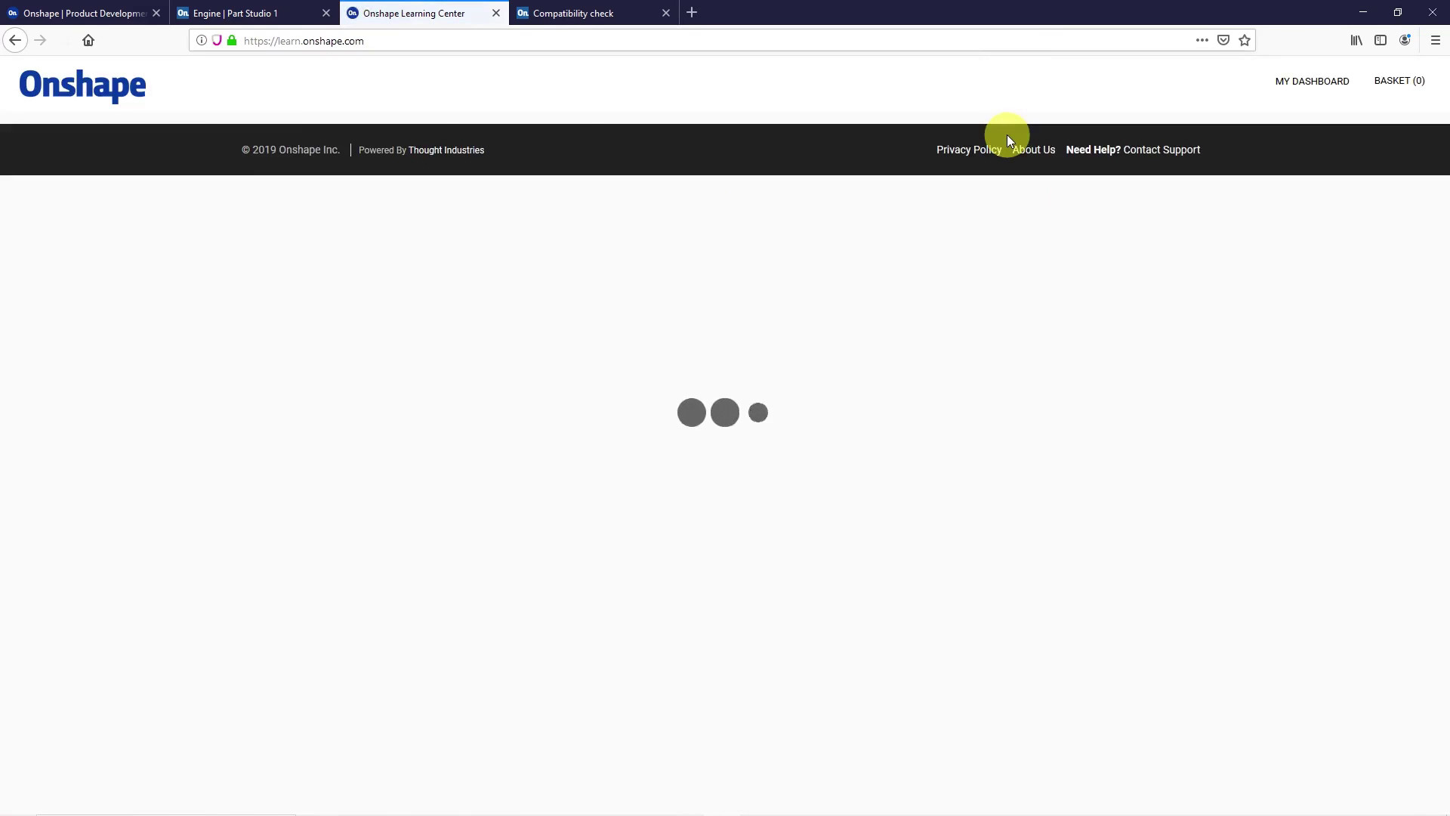
Step: Open the Self-Paced Courses card to load the Learning Center course catalog
scroll(935, 287, down, 3)
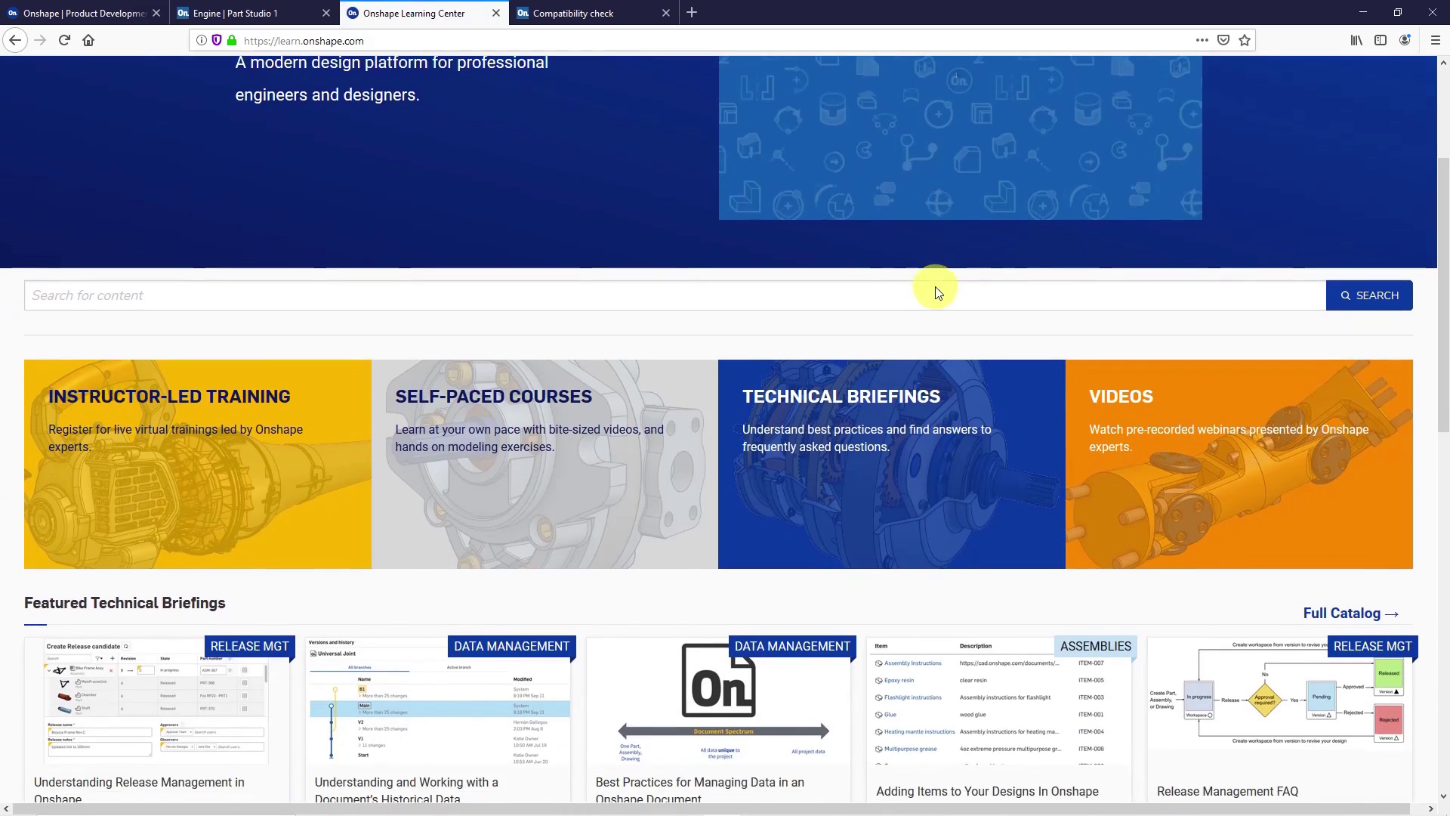
scroll(649, 476, down, 1)
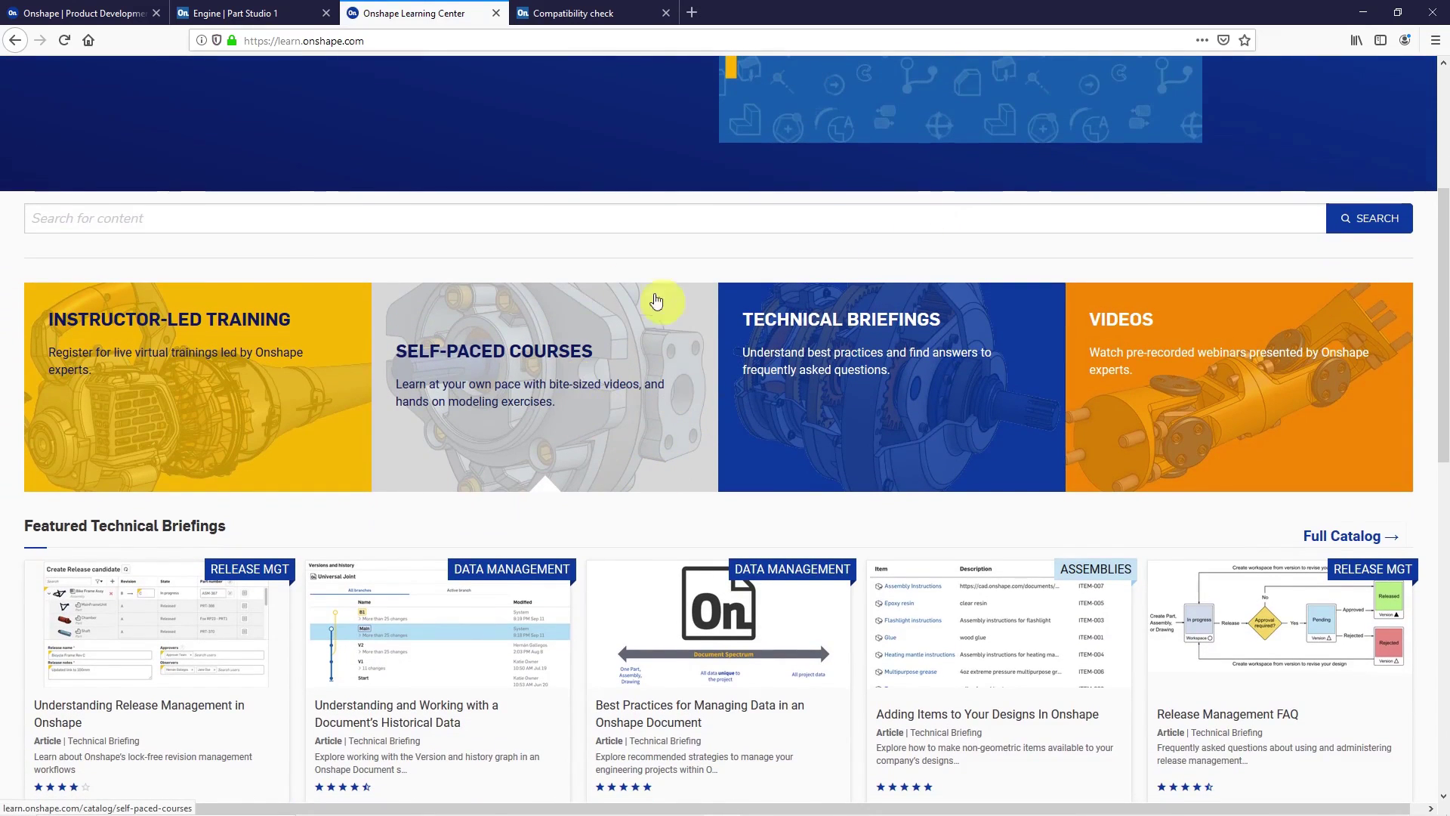
click(529, 396)
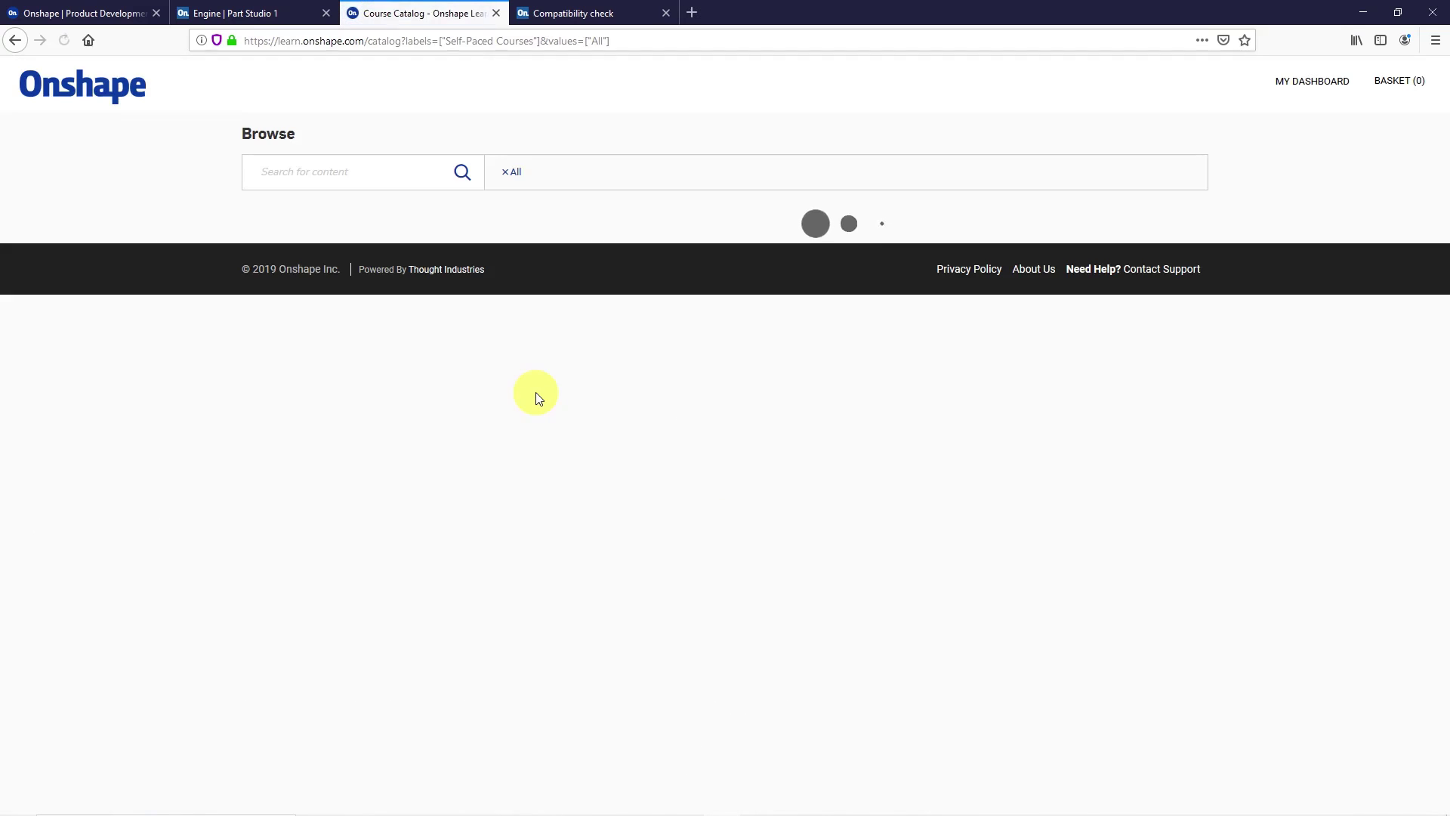